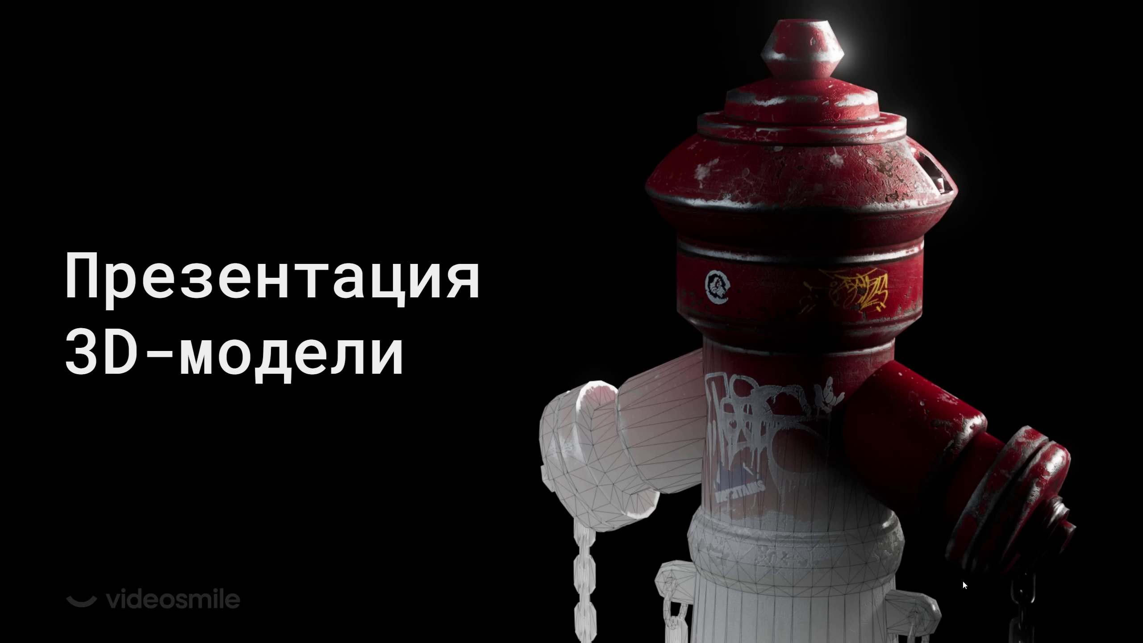
Advance the slideshow to the 'Как не надо' slide comparing four hydrant renders.
{"action": "key", "text": "Right"}
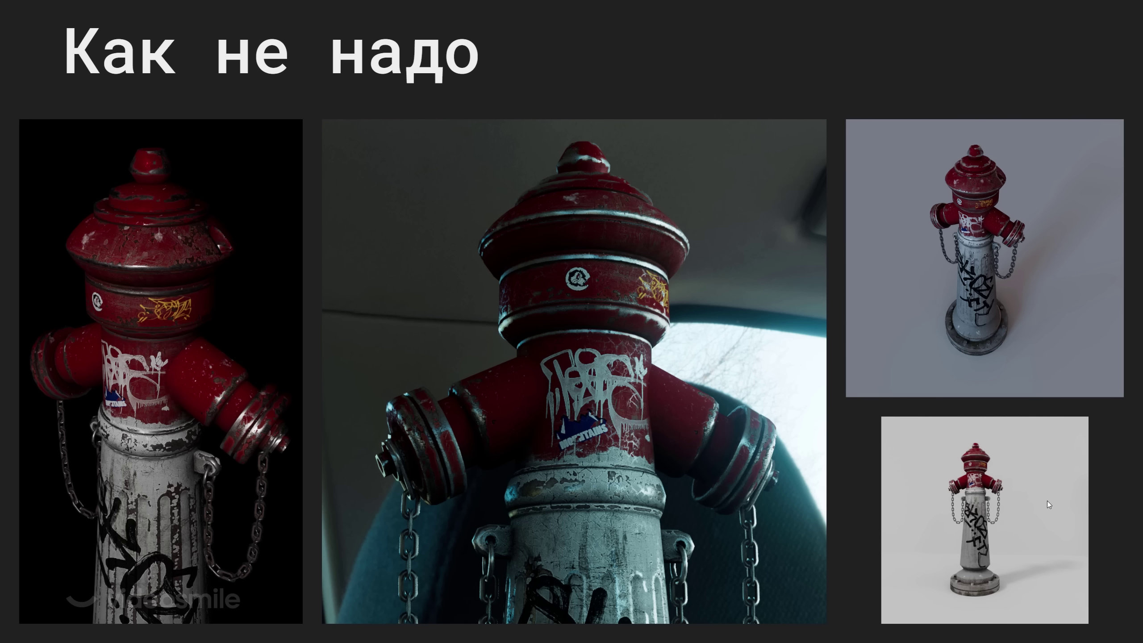
Advance to the 'Техническая' slide showing six hydrant render passes.
{"action": "key", "text": "Right"}
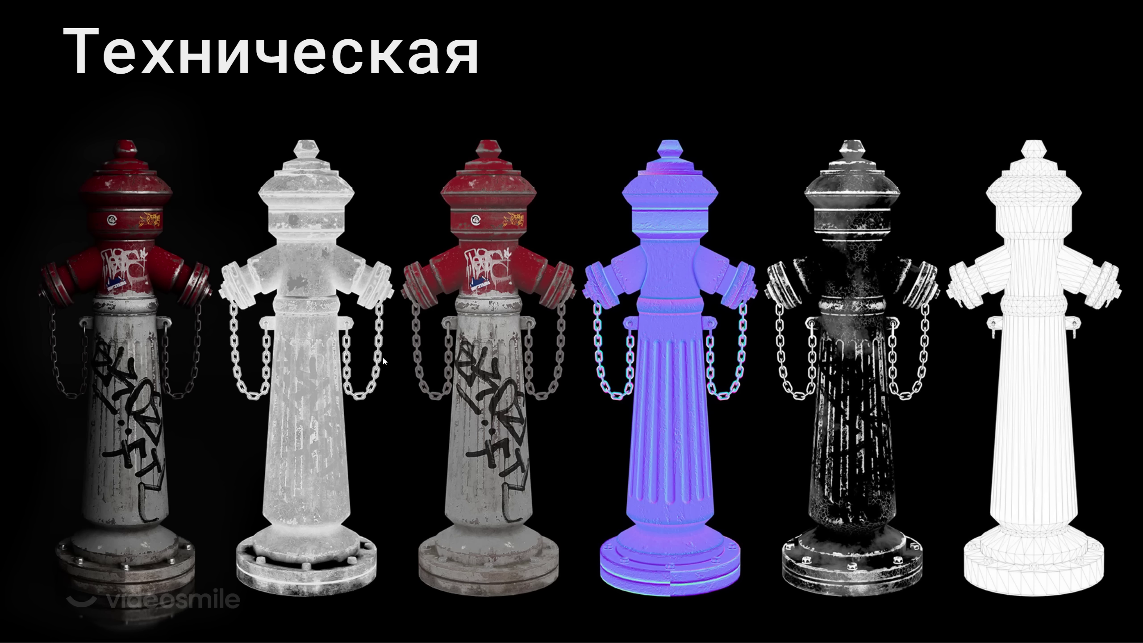
Advance to the 'Демонстрация текстур' slide with three texture bullet points.
{"action": "left_click", "coordinate": [738, 349]}
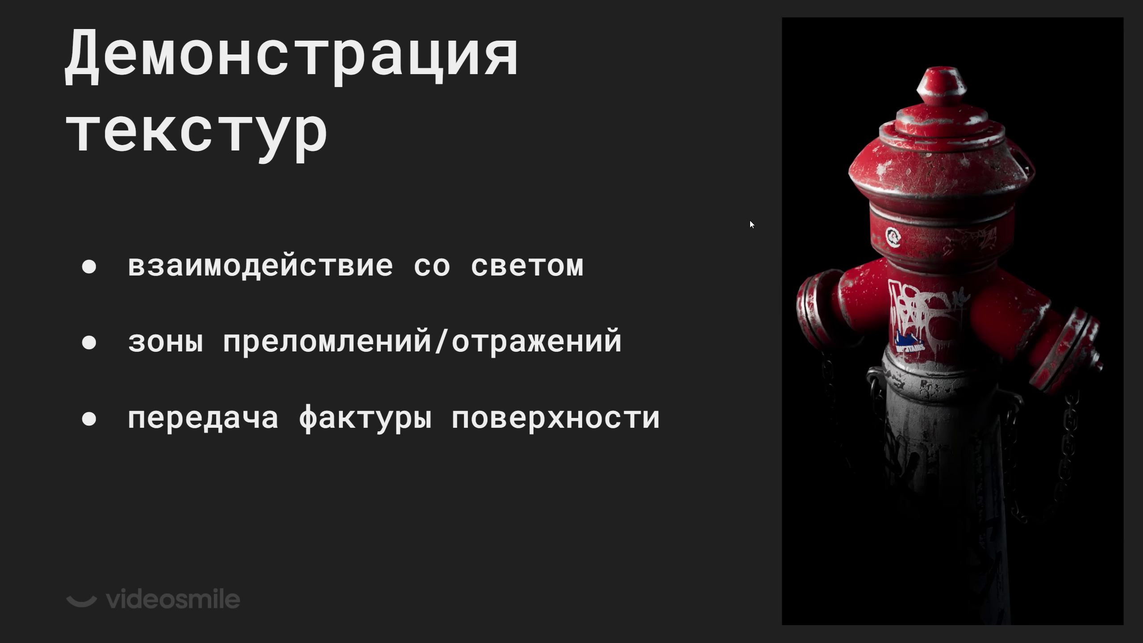
Advance to the 'Создание контекста' slide of gun renders.
{"action": "key", "text": "Right"}
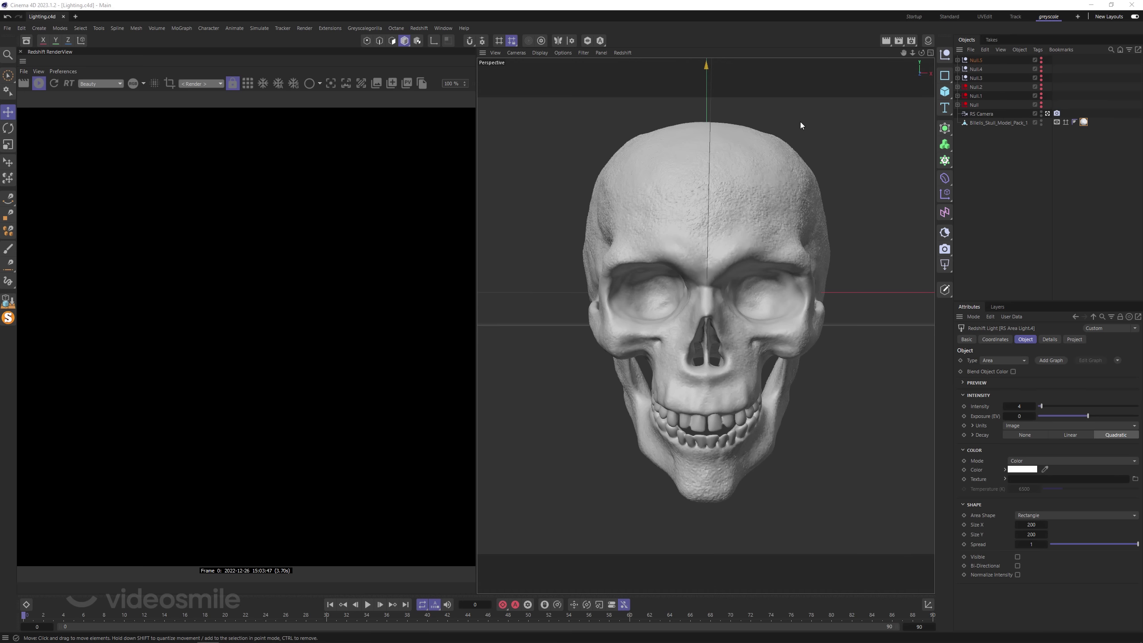
Preview the RS Camera's grid, triangle and golden-spiral guides, then disable composition helpers.
{"action": "left_click", "coordinate": [981, 114]}
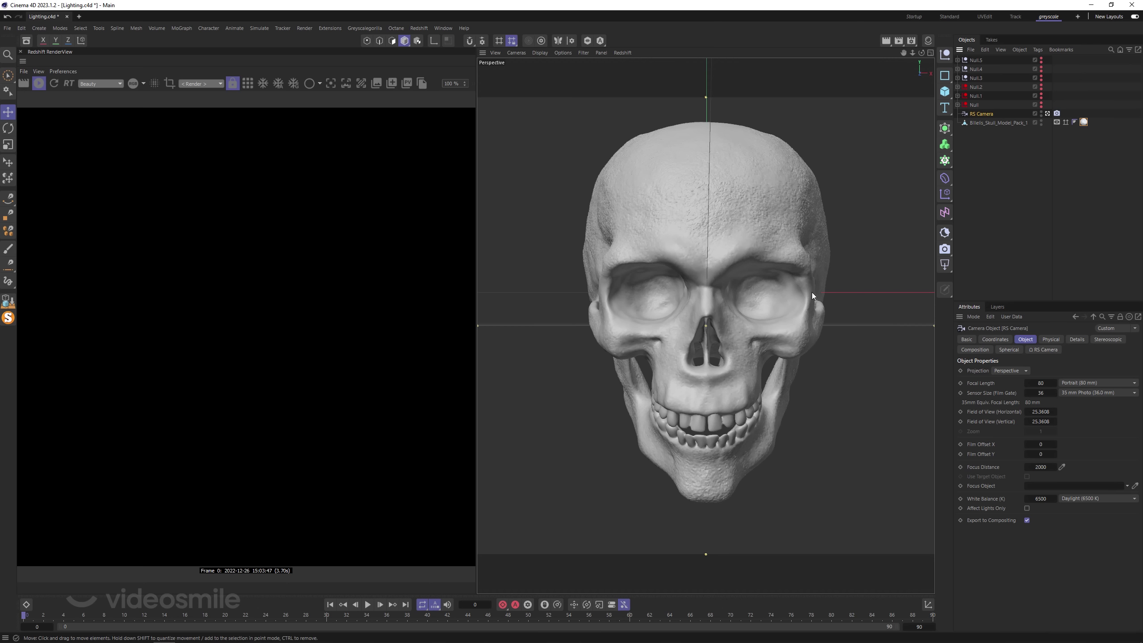
{"action": "left_click", "coordinate": [984, 350]}
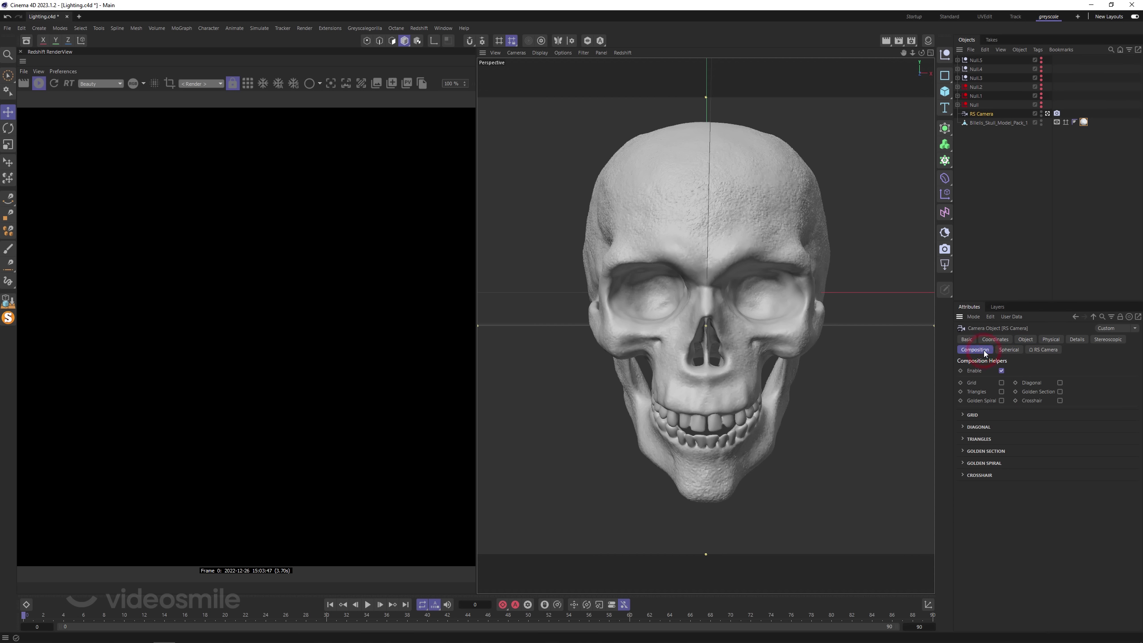
{"action": "left_click", "coordinate": [974, 415]}
{"action": "left_click", "coordinate": [1001, 382]}
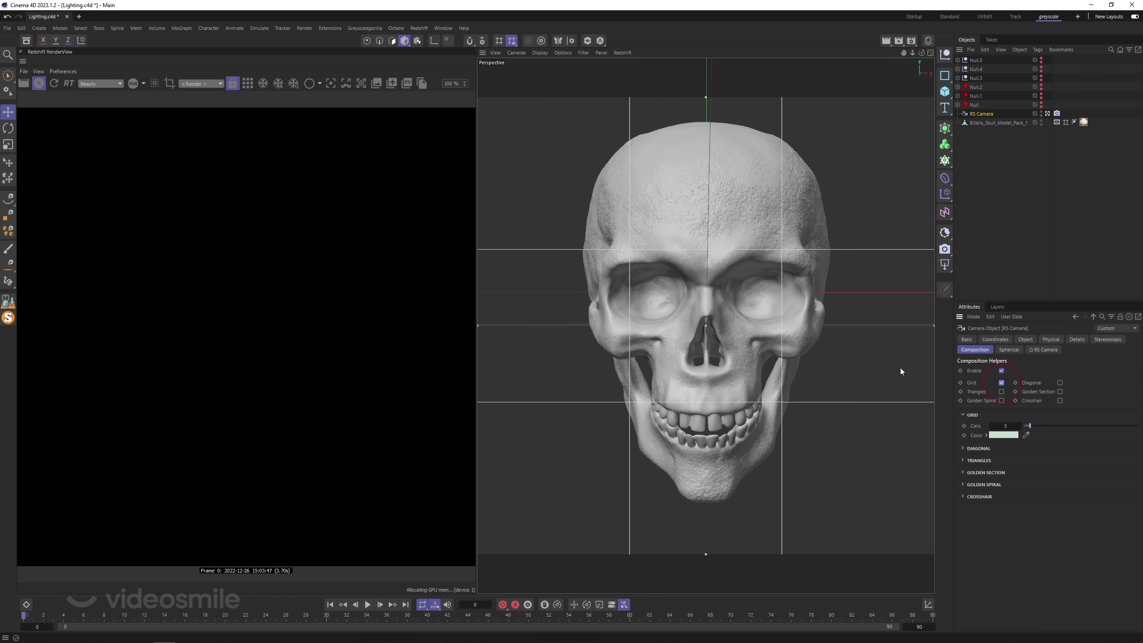
{"action": "left_click", "coordinate": [1001, 383]}
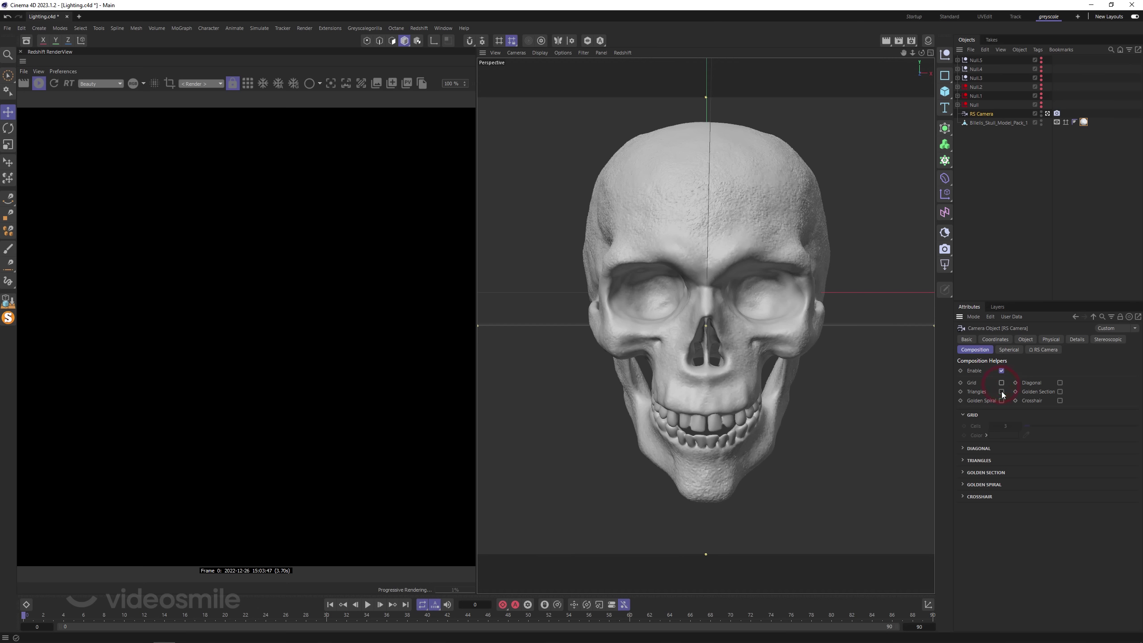
{"action": "left_click", "coordinate": [1001, 391]}
{"action": "left_click", "coordinate": [1002, 400]}
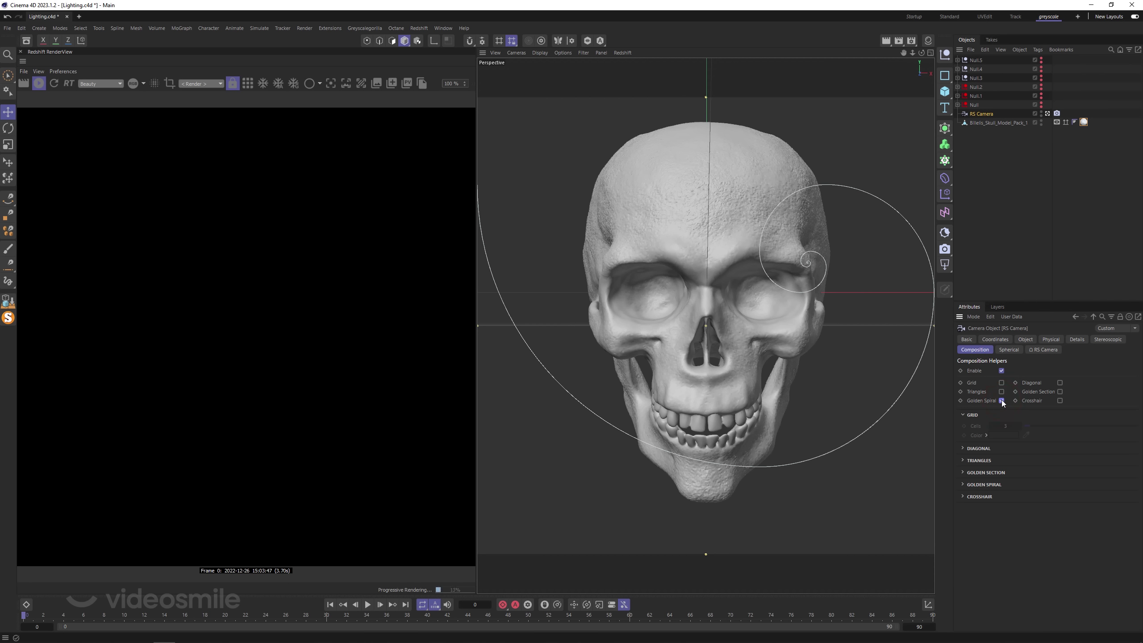
{"action": "left_click", "coordinate": [1002, 400]}
{"action": "left_click", "coordinate": [1002, 371]}
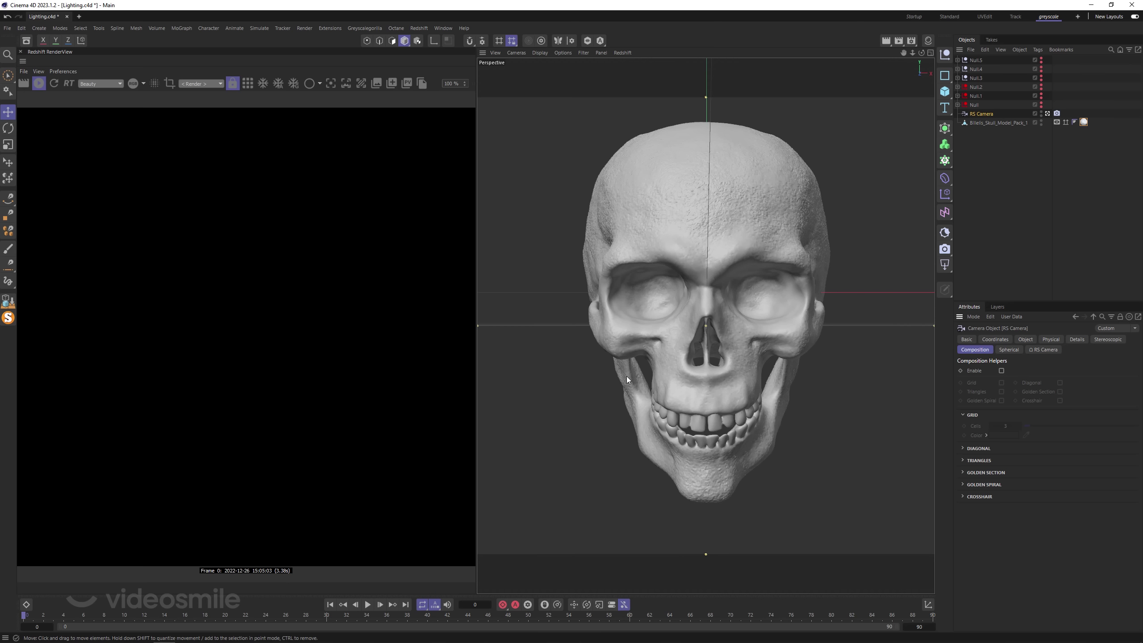
{"action": "left_click_drag", "start_coordinate": [653, 349], "coordinate": [862, 349], "text": "alt"}
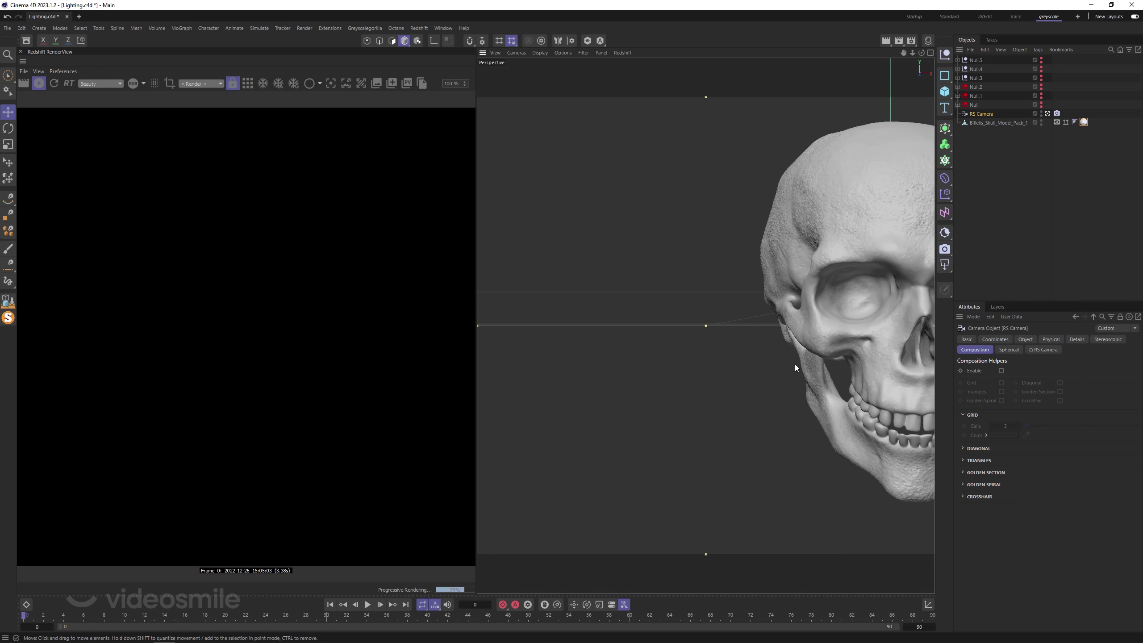
{"action": "mouse_move", "coordinate": [858, 274]}
{"action": "left_mouse_down", "text": "alt"}
{"action": "mouse_move", "coordinate": [898, 327]}
{"action": "mouse_move", "coordinate": [896, 310]}
{"action": "mouse_move", "coordinate": [760, 322]}
{"action": "mouse_move", "coordinate": [744, 371]}
{"action": "left_mouse_up", "text": "alt"}
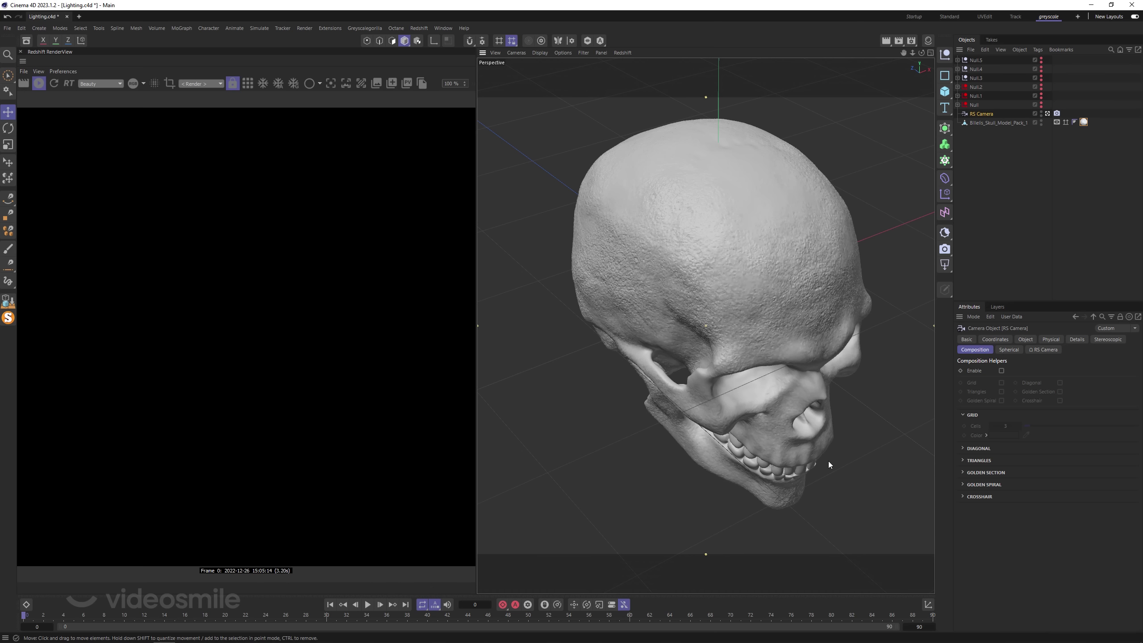
{"action": "mouse_move", "coordinate": [789, 483]}
{"action": "left_mouse_down", "text": "alt"}
{"action": "mouse_move", "coordinate": [775, 265]}
{"action": "mouse_move", "coordinate": [785, 427]}
{"action": "mouse_move", "coordinate": [736, 269]}
{"action": "mouse_move", "coordinate": [770, 223]}
{"action": "mouse_move", "coordinate": [778, 258]}
{"action": "mouse_move", "coordinate": [892, 264]}
{"action": "mouse_move", "coordinate": [825, 314]}
{"action": "left_mouse_up", "text": "alt"}
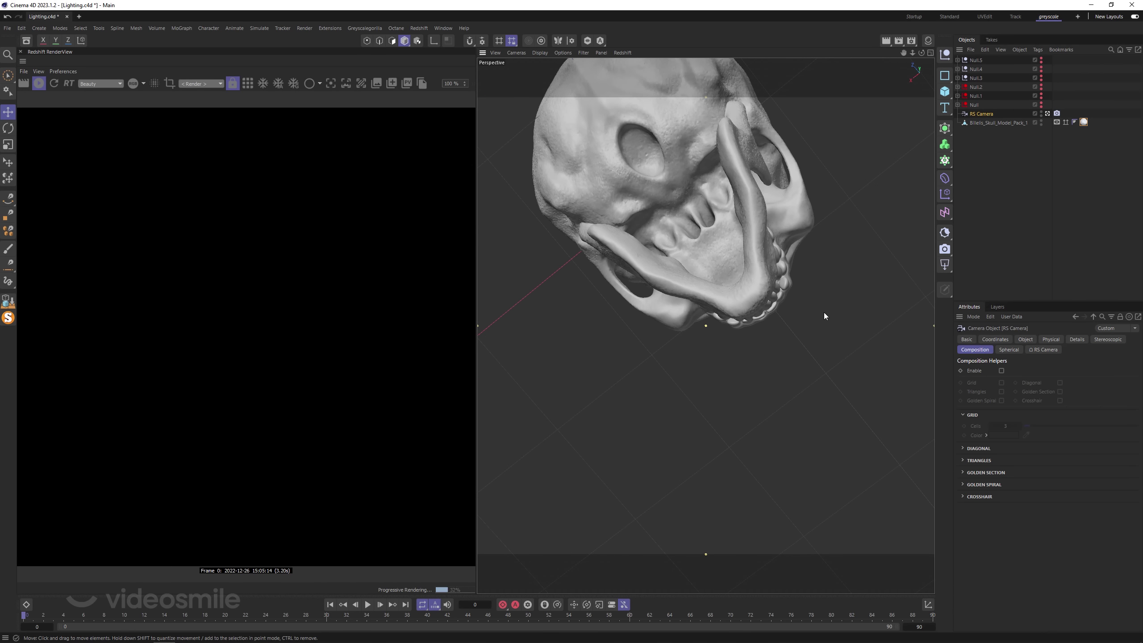
{"action": "right_click_drag", "start_coordinate": [823, 312], "coordinate": [877, 315], "text": "alt"}
{"action": "key", "text": "h"}
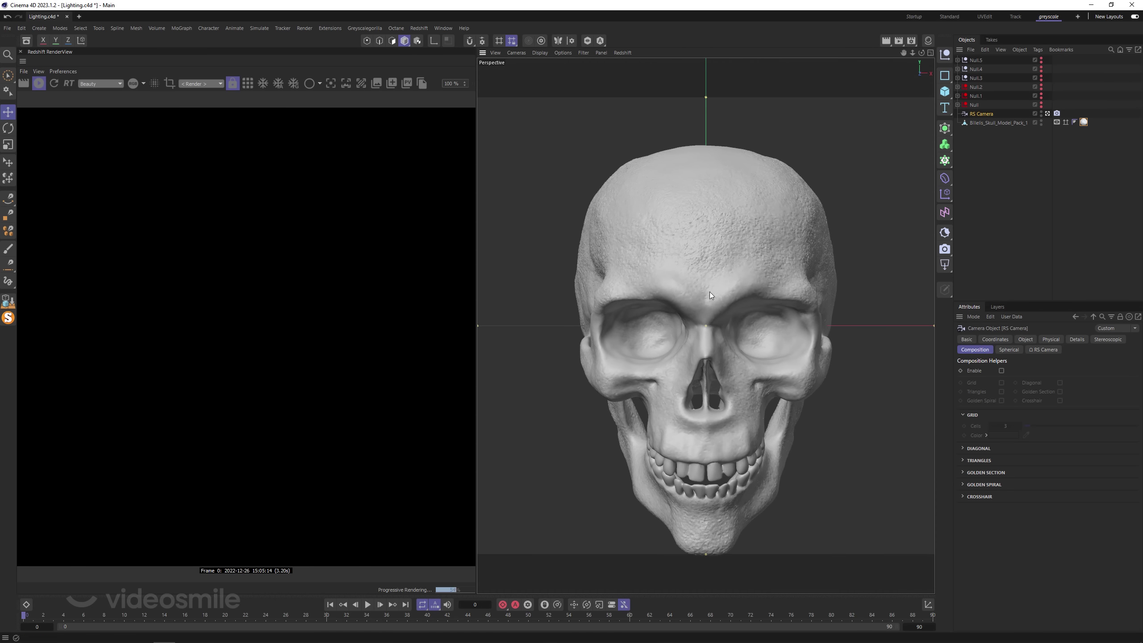
{"action": "left_click_drag", "start_coordinate": [709, 367], "coordinate": [709, 341], "text": "alt"}
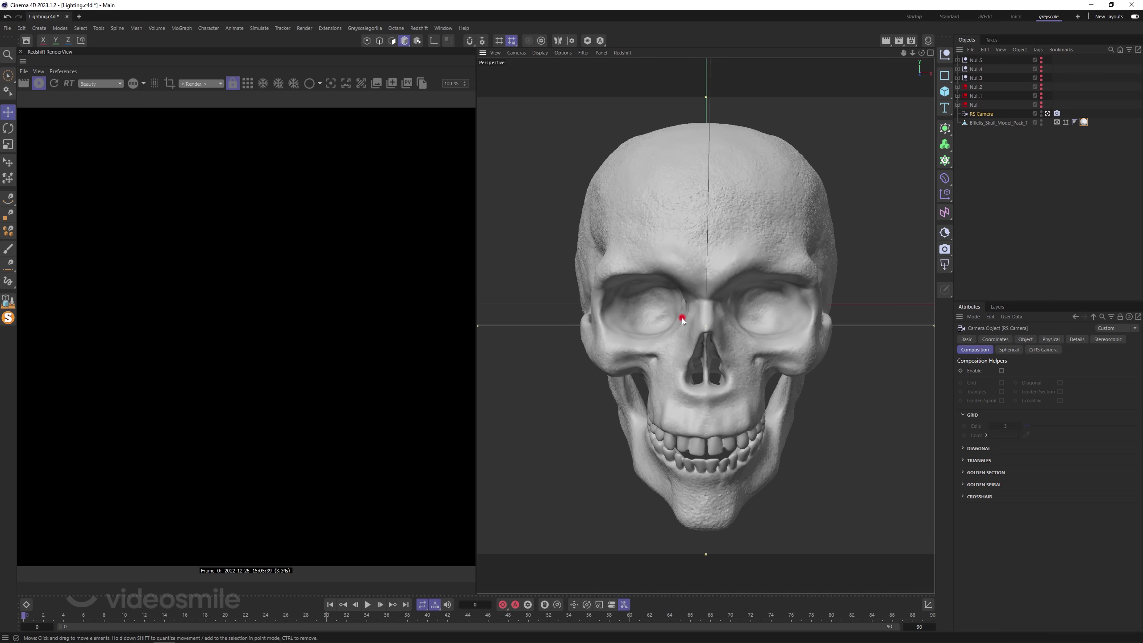
{"action": "mouse_move", "coordinate": [682, 317]}
{"action": "left_mouse_down", "text": "alt"}
{"action": "mouse_move", "coordinate": [787, 360]}
{"action": "mouse_move", "coordinate": [759, 346]}
{"action": "mouse_move", "coordinate": [697, 410]}
{"action": "left_mouse_up", "text": "alt"}
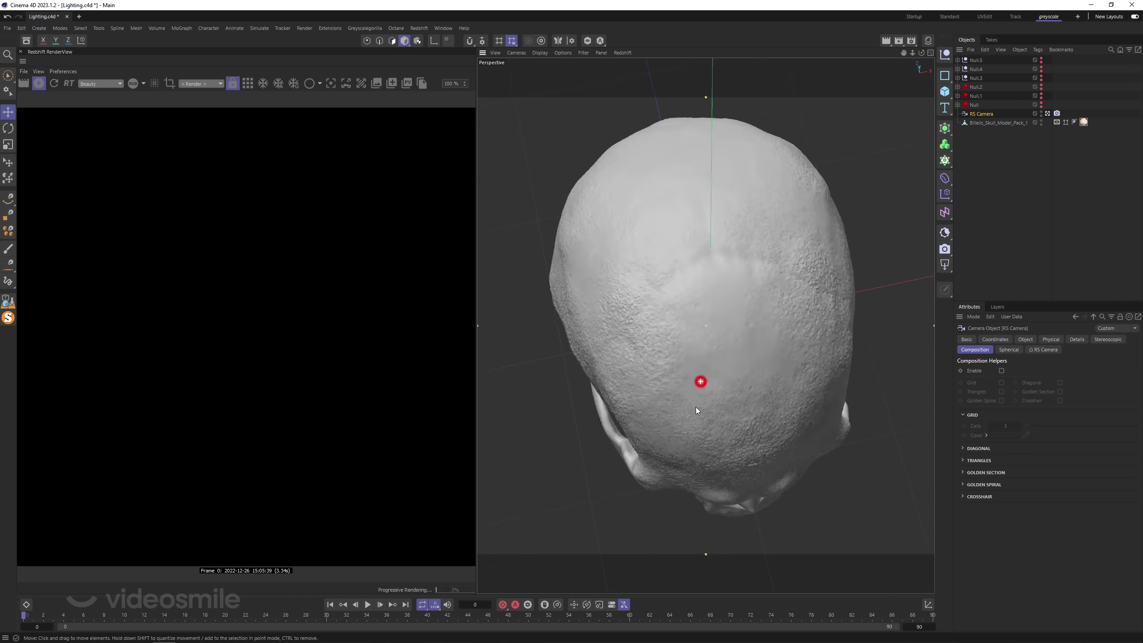
{"action": "scroll", "coordinate": [695, 408], "scroll_direction": "up", "scroll_amount": 2}
{"action": "scroll", "coordinate": [742, 361], "scroll_direction": "up", "scroll_amount": 2}
{"action": "scroll", "coordinate": [740, 363], "scroll_direction": "up", "scroll_amount": 2}
{"action": "scroll", "coordinate": [727, 374], "scroll_direction": "up", "scroll_amount": 2}
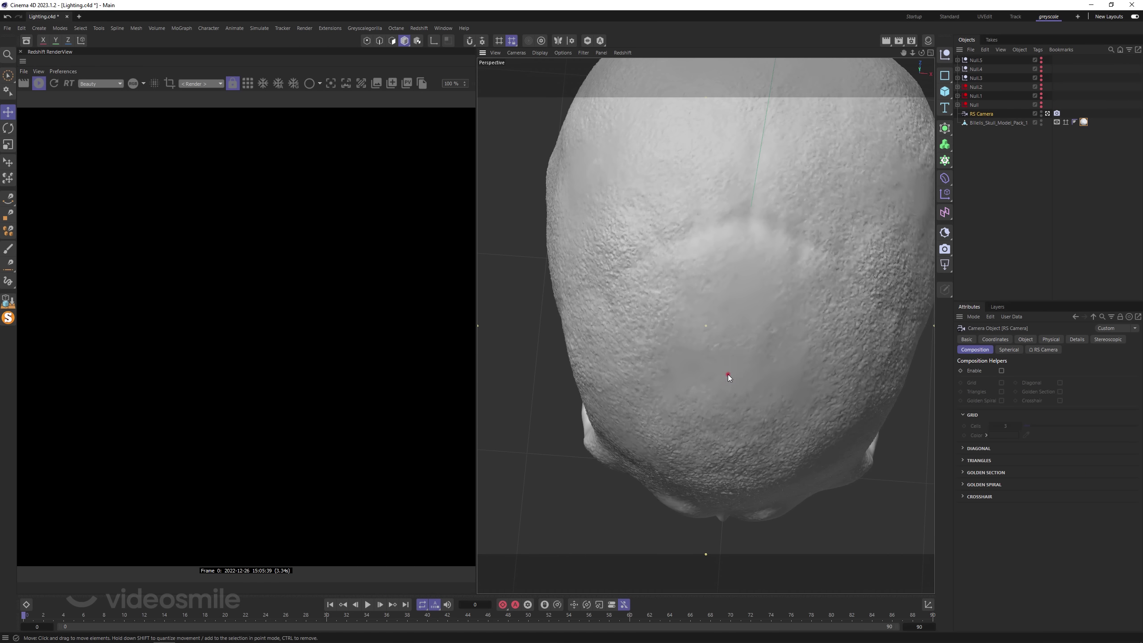
{"action": "left_click_drag", "start_coordinate": [728, 374], "coordinate": [684, 366], "text": "alt"}
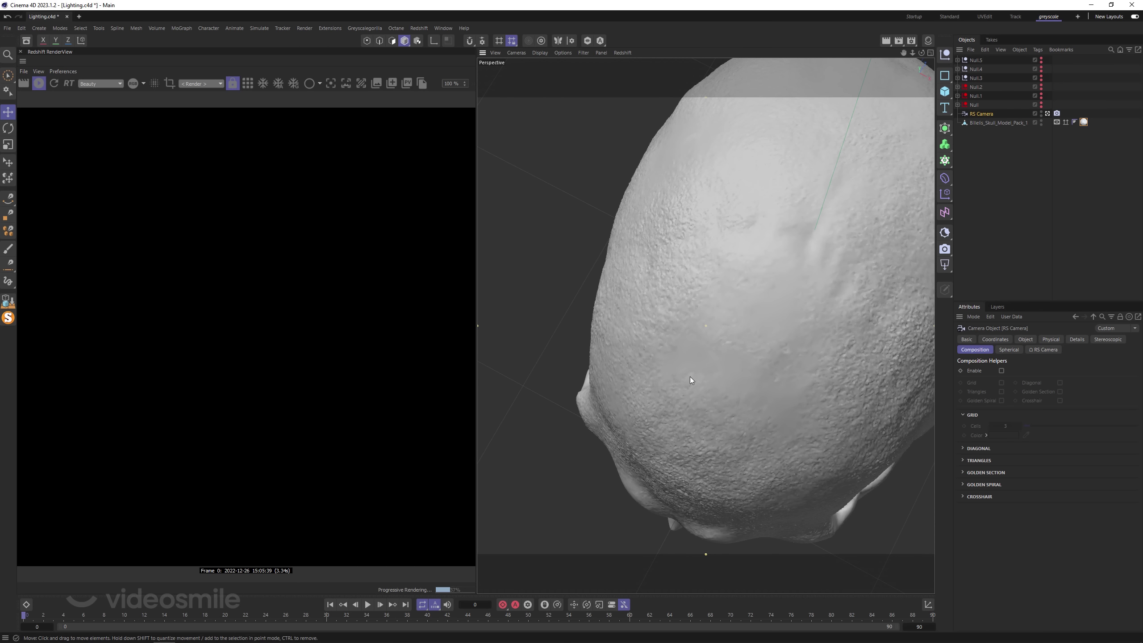
{"action": "right_click_drag", "start_coordinate": [689, 377], "coordinate": [744, 360], "text": "alt"}
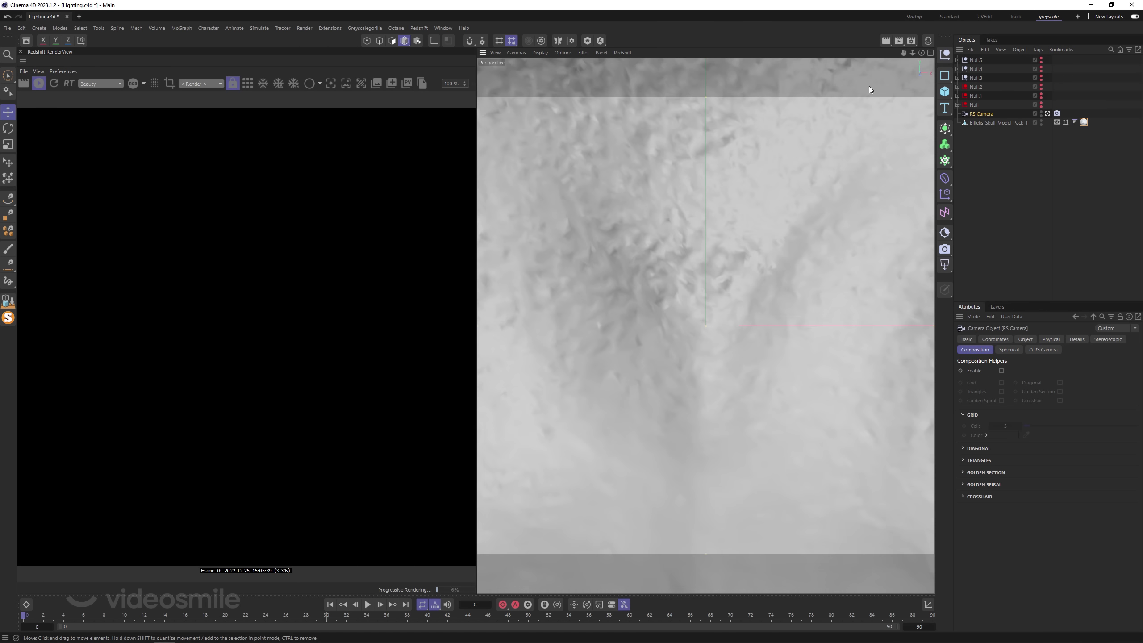
{"action": "left_click_drag", "start_coordinate": [912, 53], "coordinate": [789, 123]}
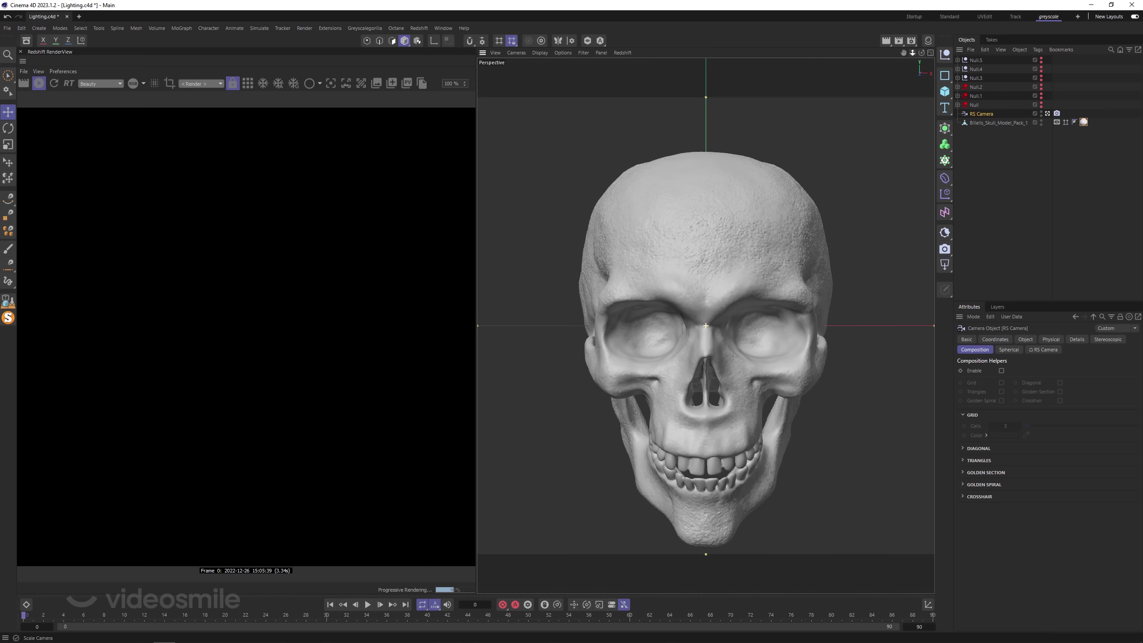
{"action": "left_click_drag", "start_coordinate": [715, 312], "coordinate": [715, 291], "text": "alt"}
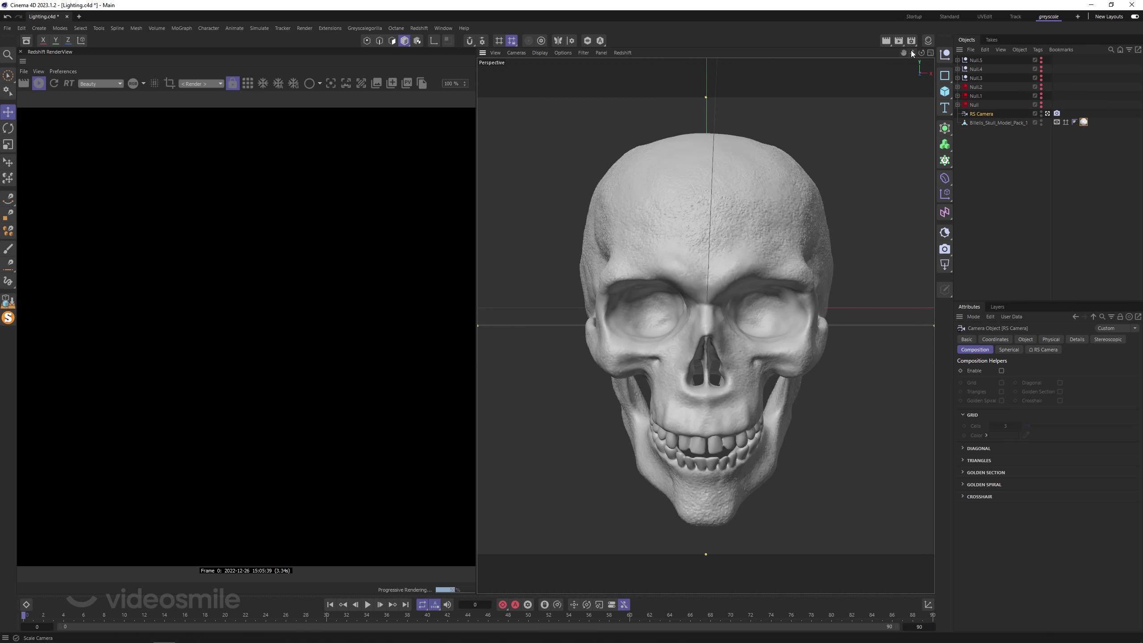
{"action": "left_click_drag", "start_coordinate": [912, 53], "coordinate": [918, 49]}
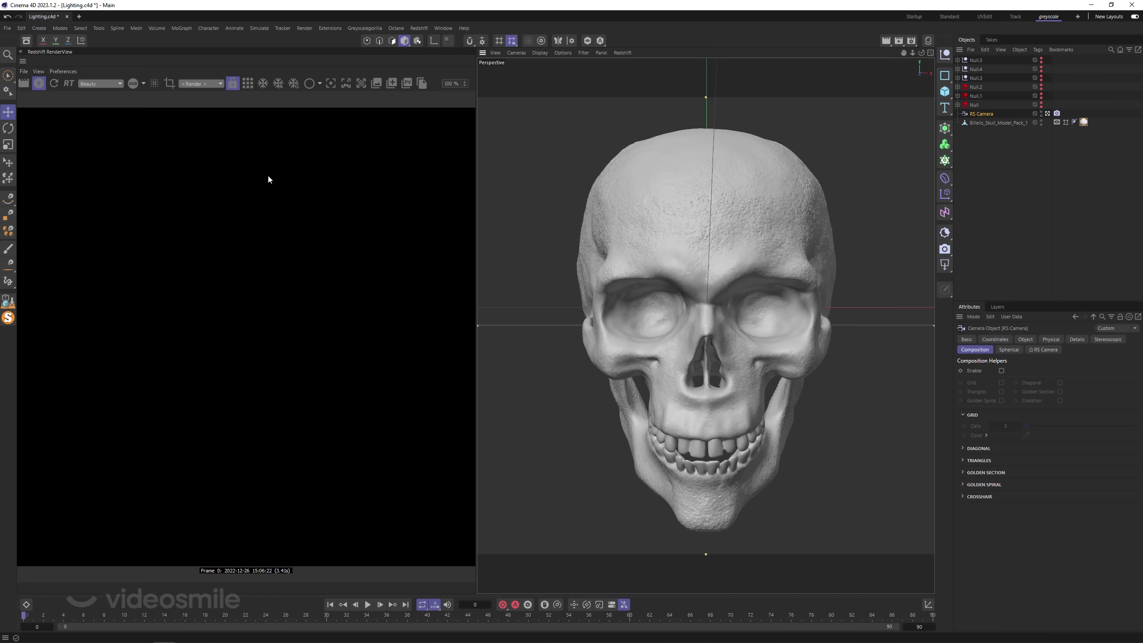
In a new scratch scene, stretch a cube into a long box, then close it unsaved.
{"action": "key", "text": "ctrl+n"}
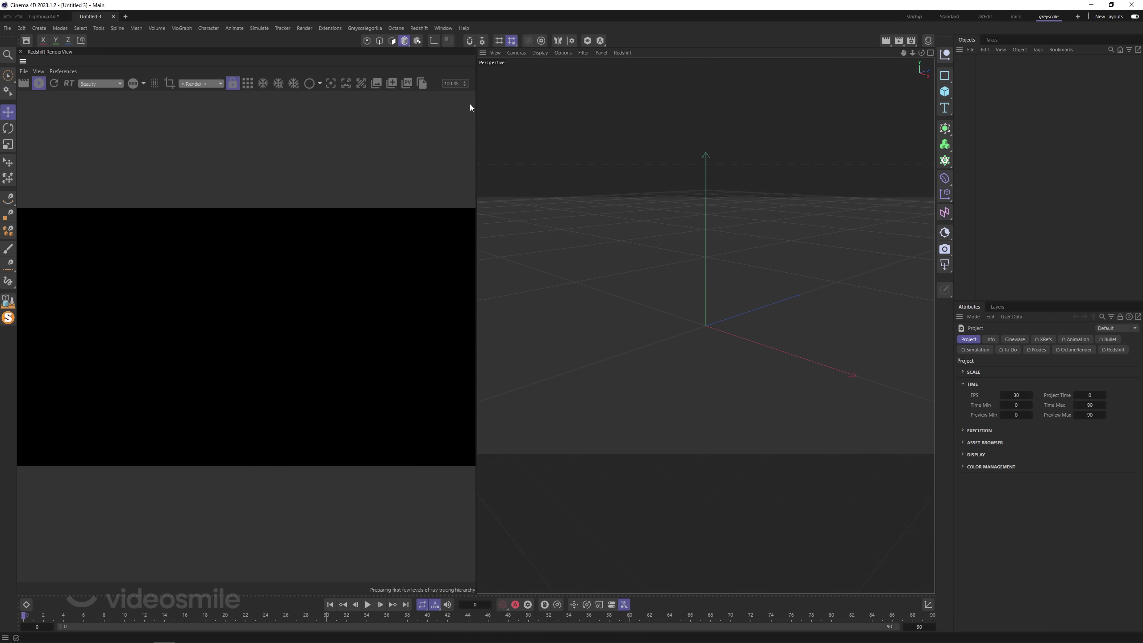
{"action": "left_click", "coordinate": [946, 95]}
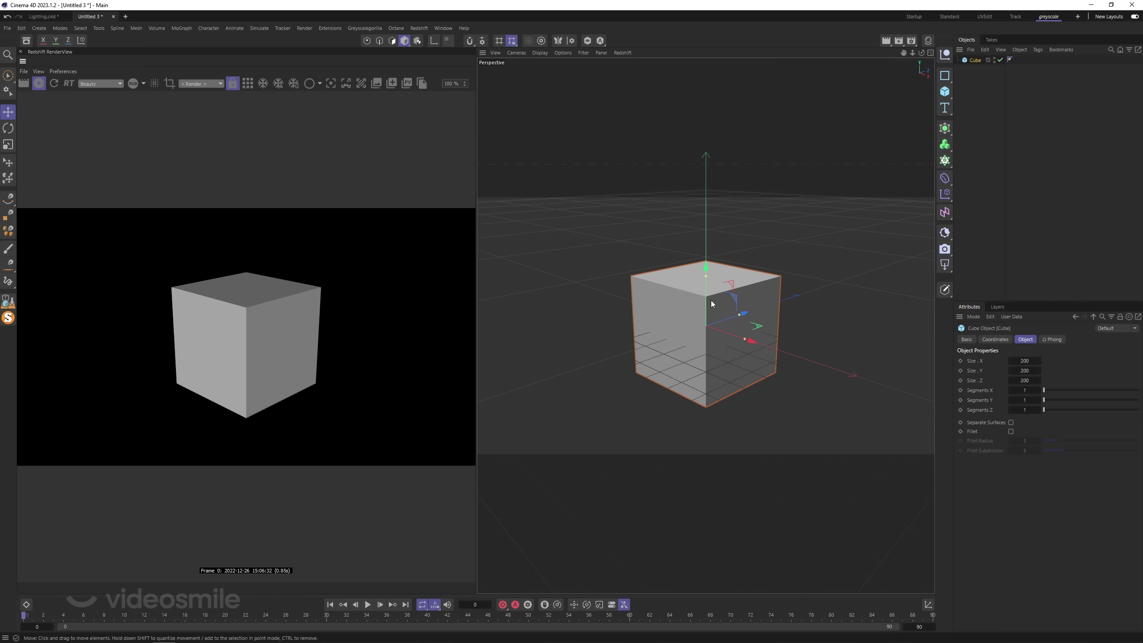
{"action": "left_click_drag", "start_coordinate": [739, 314], "coordinate": [812, 289]}
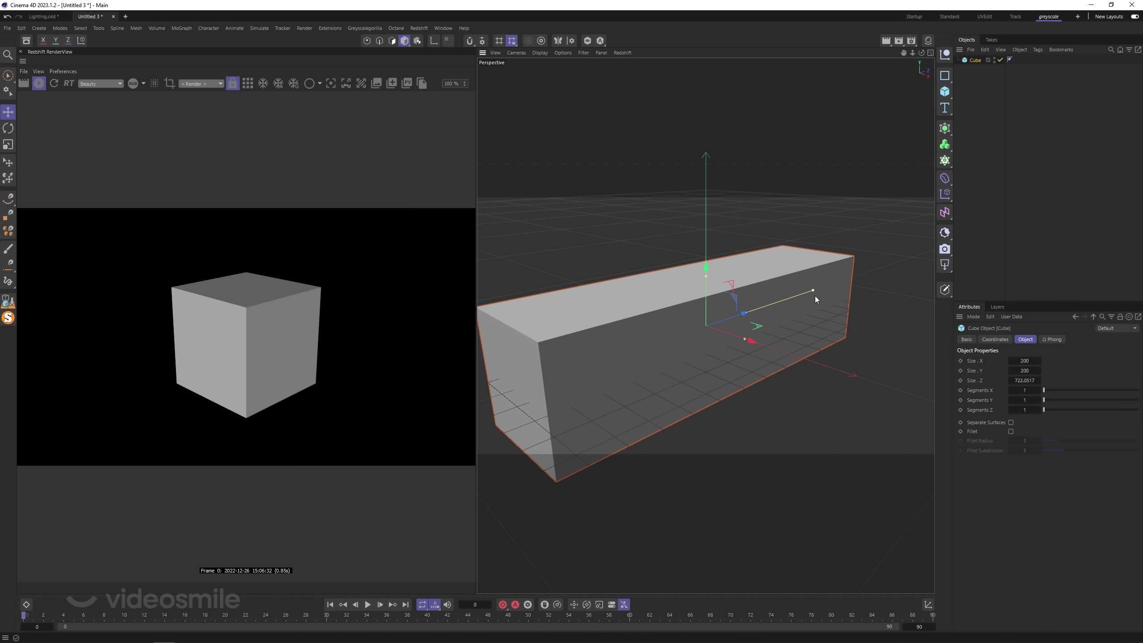
{"action": "mouse_move", "coordinate": [654, 381]}
{"action": "left_mouse_down", "text": "alt"}
{"action": "mouse_move", "coordinate": [712, 323]}
{"action": "mouse_move", "coordinate": [691, 308]}
{"action": "mouse_move", "coordinate": [734, 298]}
{"action": "left_mouse_up", "text": "alt"}
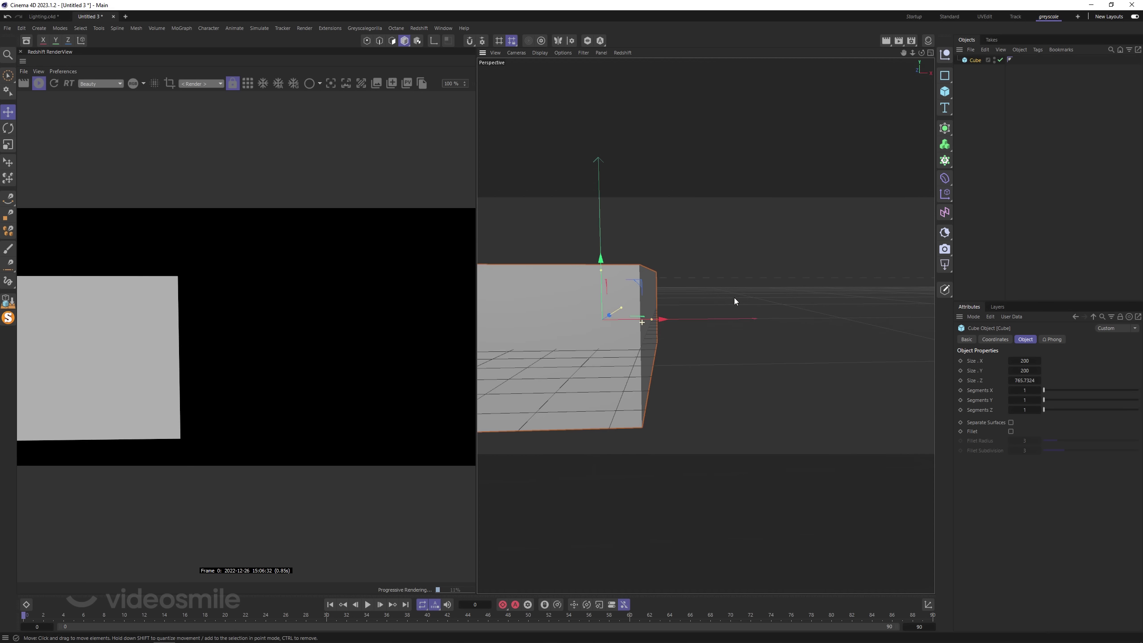
{"action": "mouse_move", "coordinate": [586, 334]}
{"action": "left_mouse_down", "text": "alt"}
{"action": "mouse_move", "coordinate": [694, 321]}
{"action": "mouse_move", "coordinate": [663, 327]}
{"action": "mouse_move", "coordinate": [663, 317]}
{"action": "left_mouse_up", "text": "alt"}
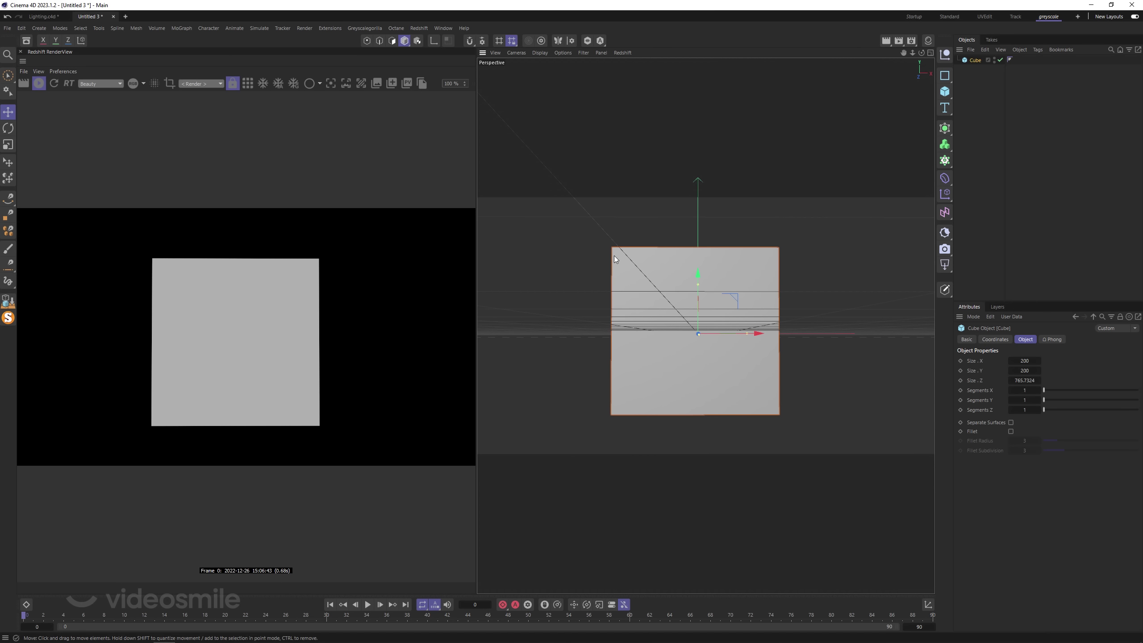
{"action": "mouse_move", "coordinate": [625, 288]}
{"action": "left_mouse_down", "text": "alt"}
{"action": "mouse_move", "coordinate": [656, 282]}
{"action": "mouse_move", "coordinate": [689, 359]}
{"action": "mouse_move", "coordinate": [711, 352]}
{"action": "left_mouse_up", "text": "alt"}
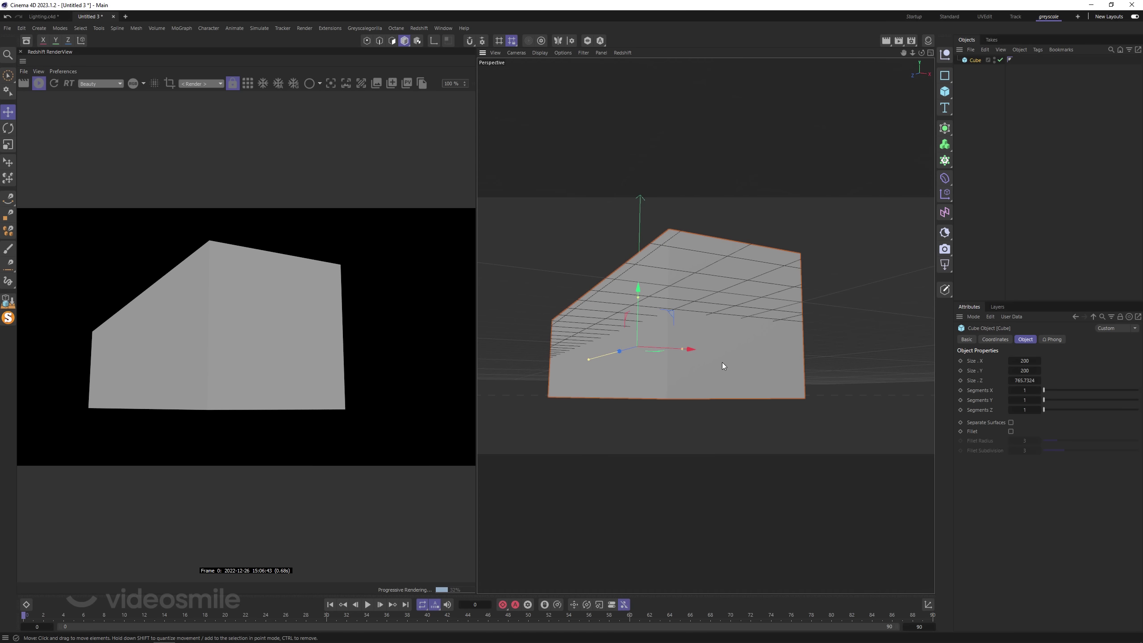
{"action": "key", "text": "ctrl+F4"}
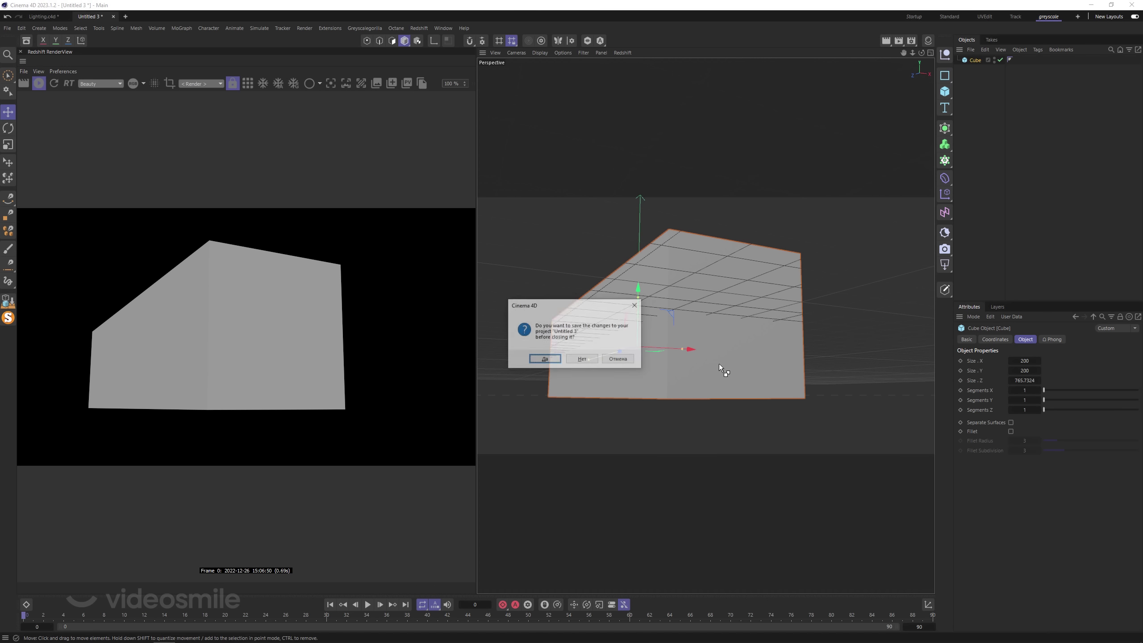
{"action": "left_click", "coordinate": [591, 358]}
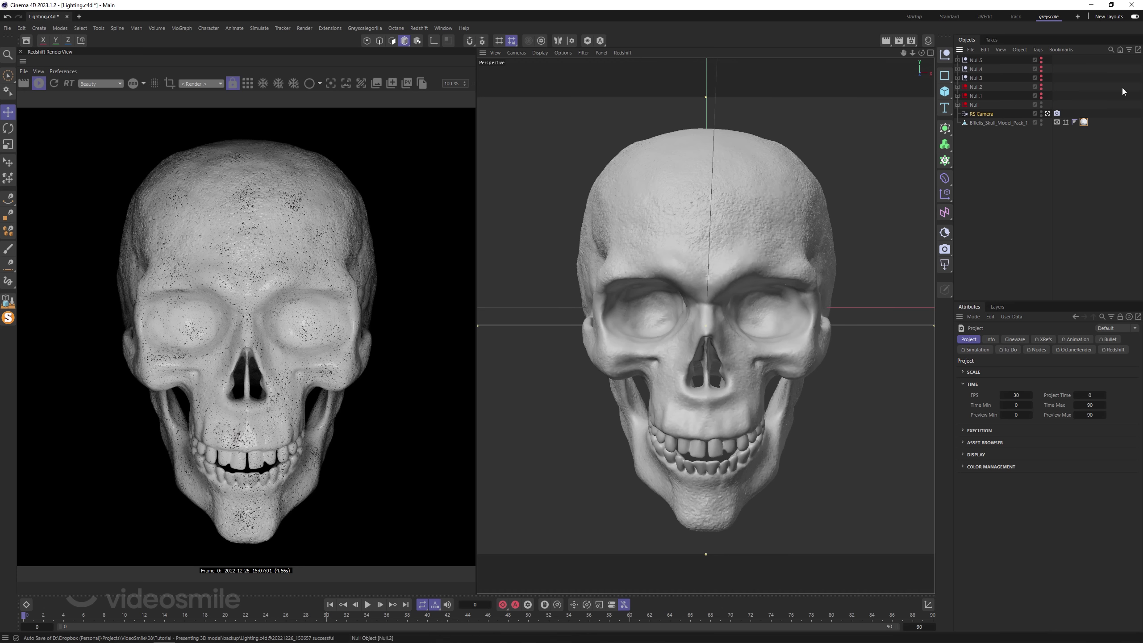
Hide the Null group's lights and enable Null.1's harsh frontal white lighting.
{"action": "left_click", "coordinate": [1041, 105], "text": "ctrl"}
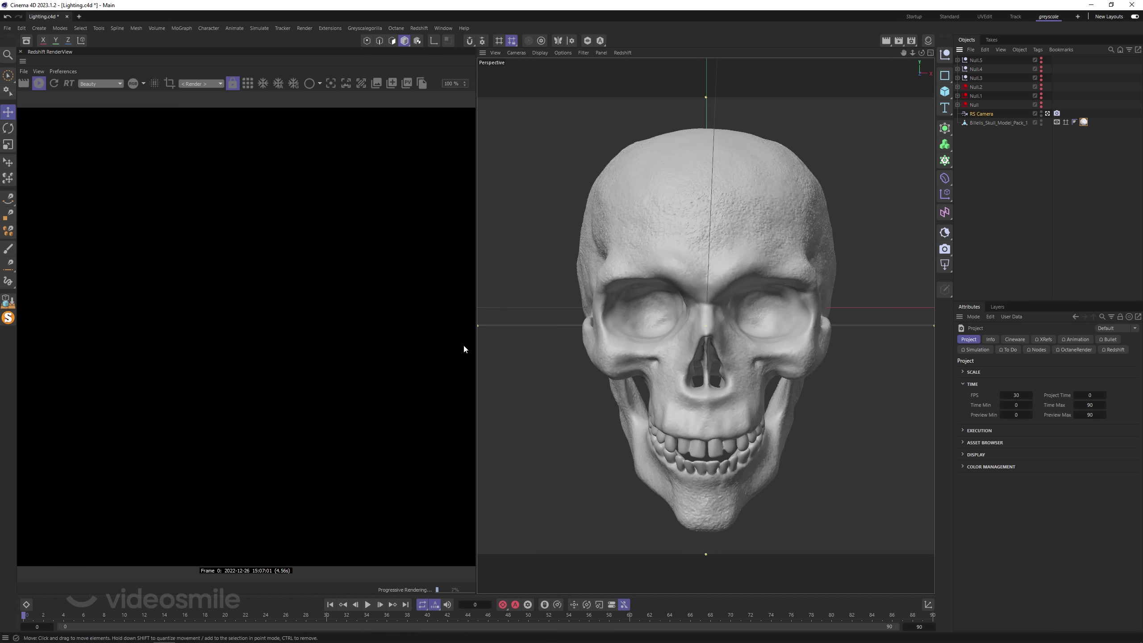
{"action": "left_click", "coordinate": [1040, 96], "text": "ctrl"}
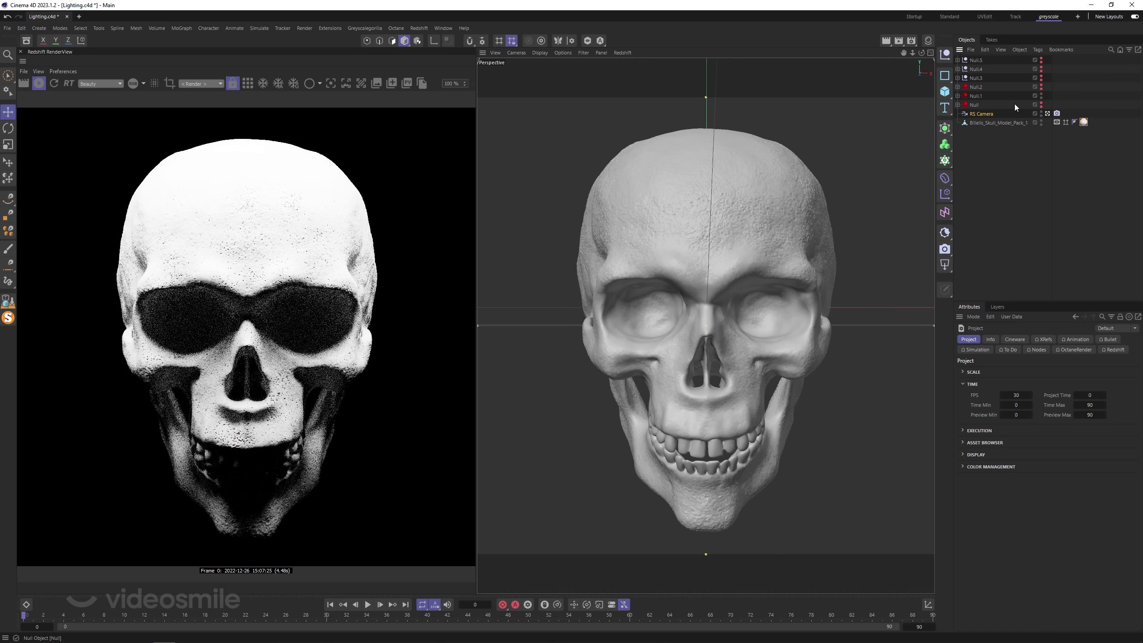
Preview Null.2's dramatic side lighting on the skull, then switch Null.2 off again.
{"action": "left_click", "coordinate": [1041, 88]}
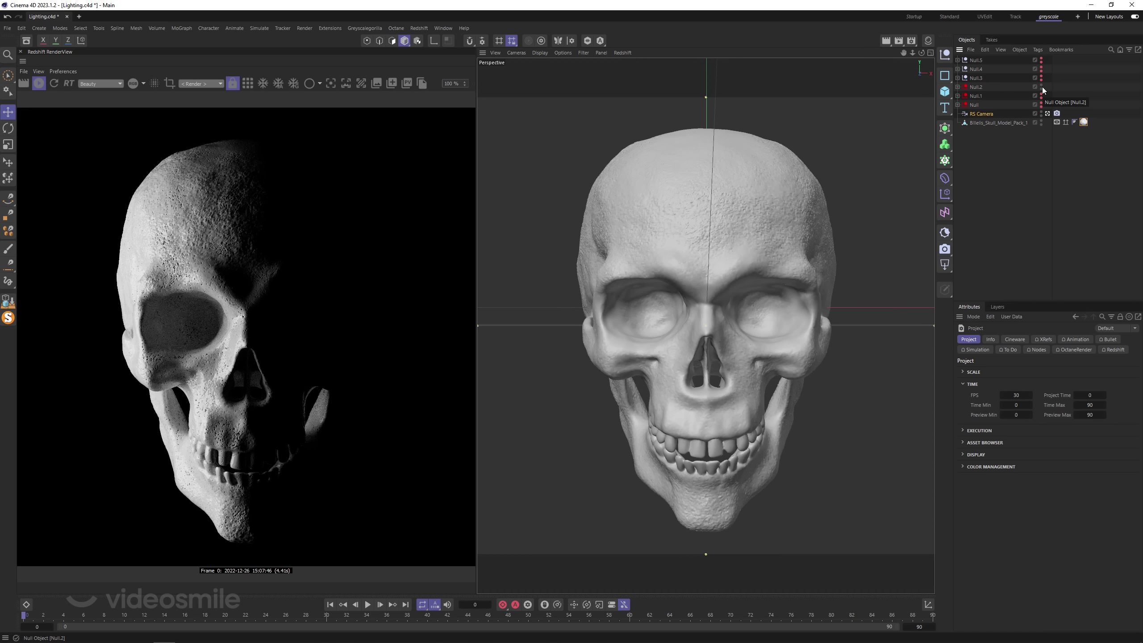
{"action": "left_click", "coordinate": [1042, 87]}
{"action": "left_click", "coordinate": [1041, 87]}
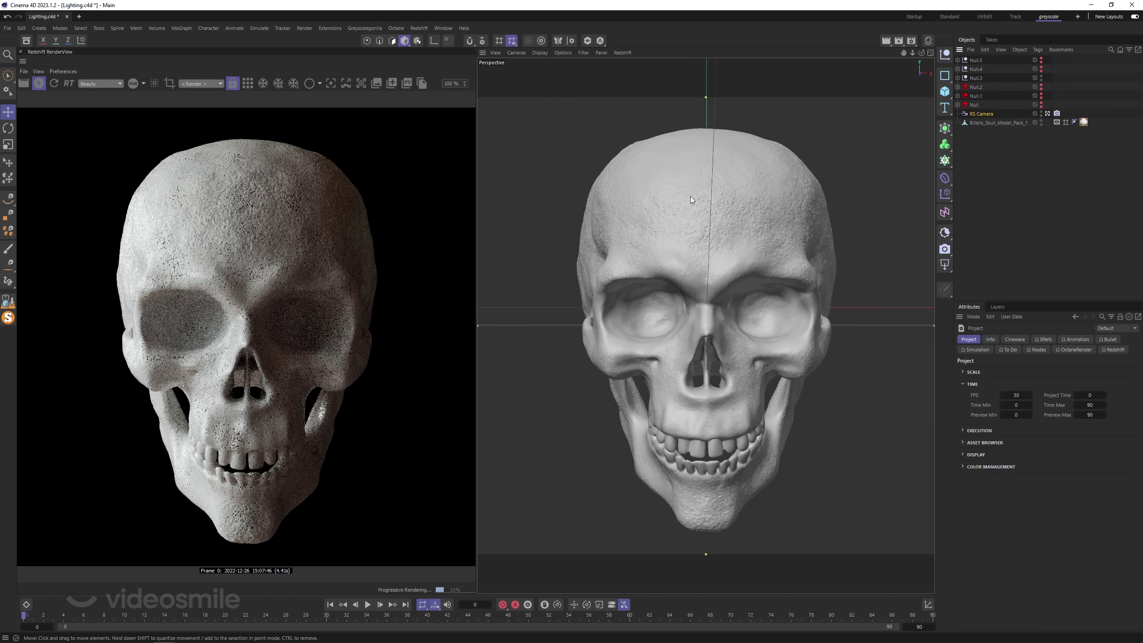
Expand Null.3, select its RS Dome Light, and reveal the dome's texture image.
{"action": "left_click", "coordinate": [957, 77]}
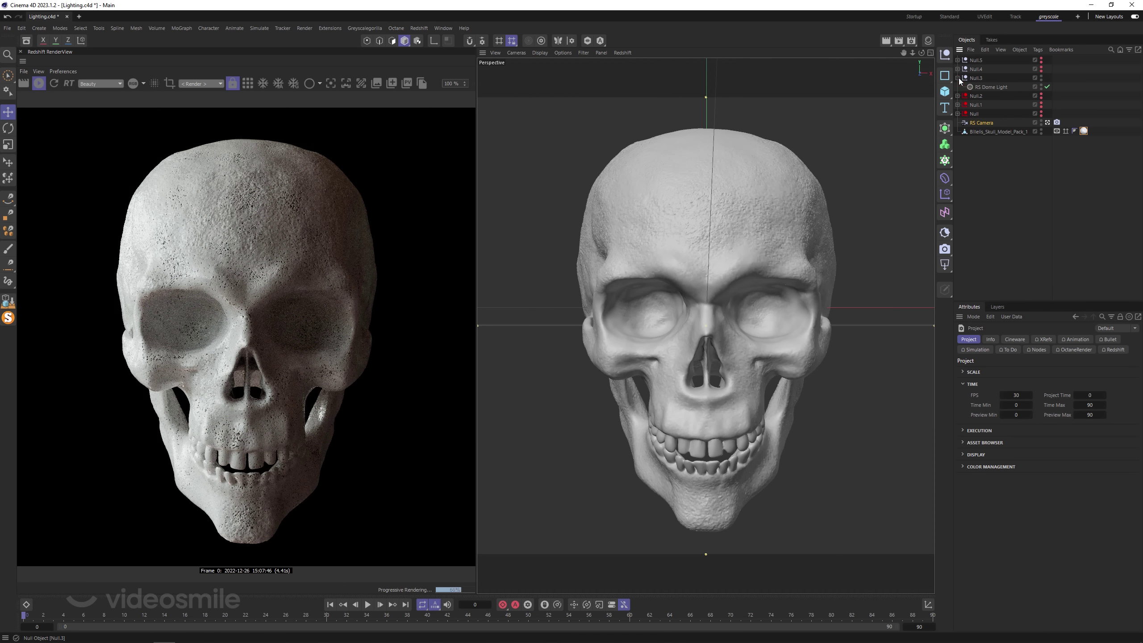
{"action": "left_click", "coordinate": [985, 87]}
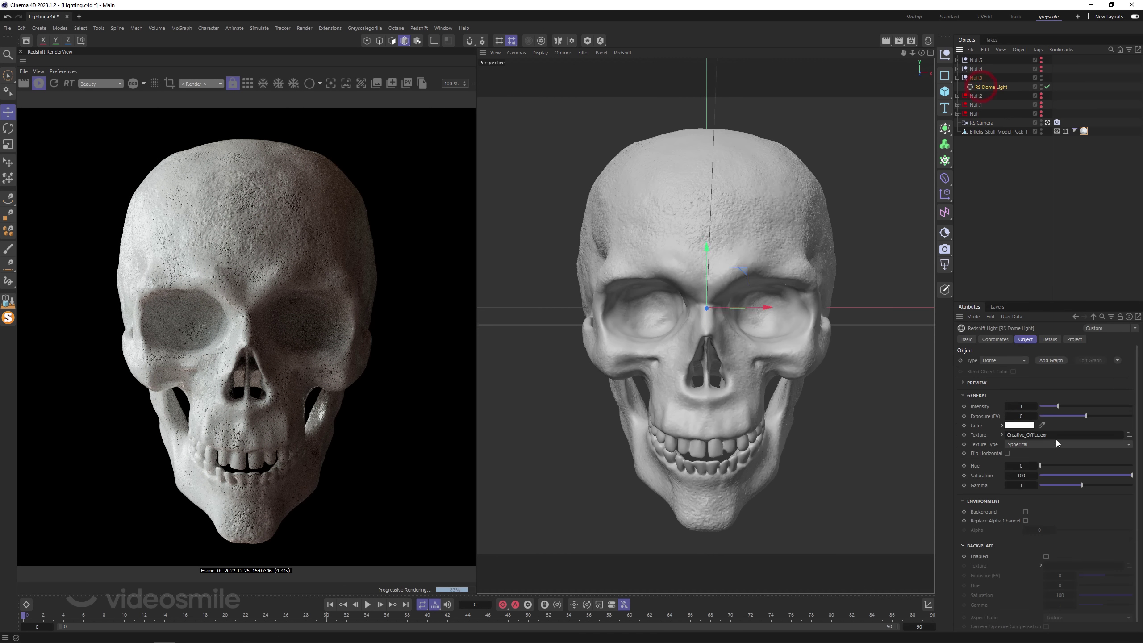
{"action": "left_click", "coordinate": [1001, 433]}
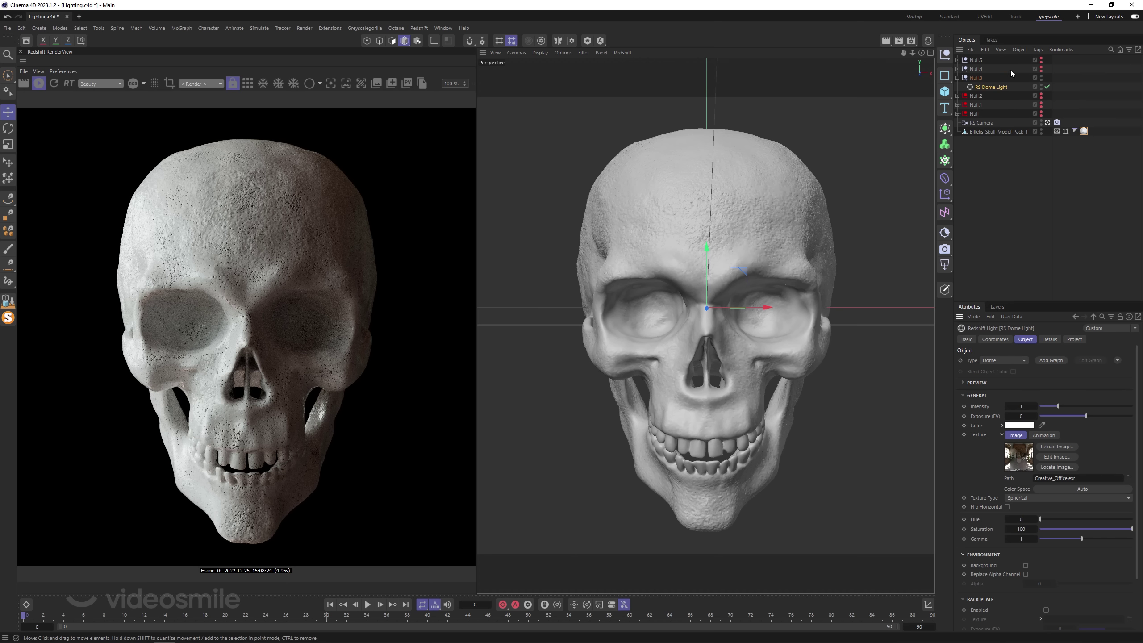
Collapse Null.3 and try Null.4's two area lights, enabling RS Area Light.
{"action": "left_click", "coordinate": [957, 77]}
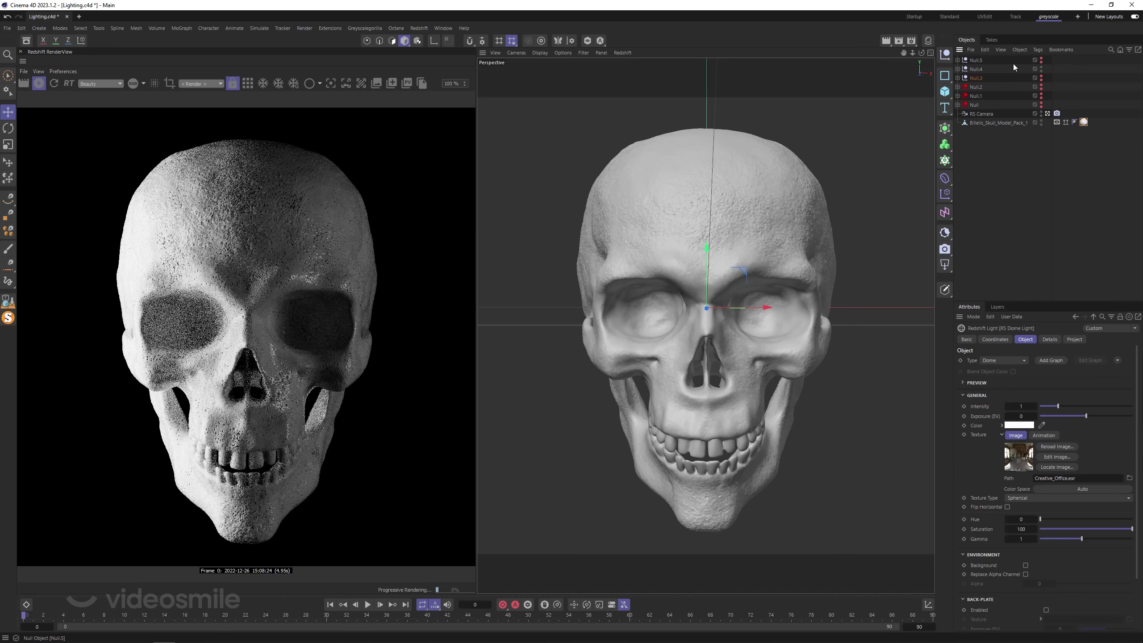
{"action": "left_click", "coordinate": [958, 69]}
{"action": "left_click", "coordinate": [1048, 78]}
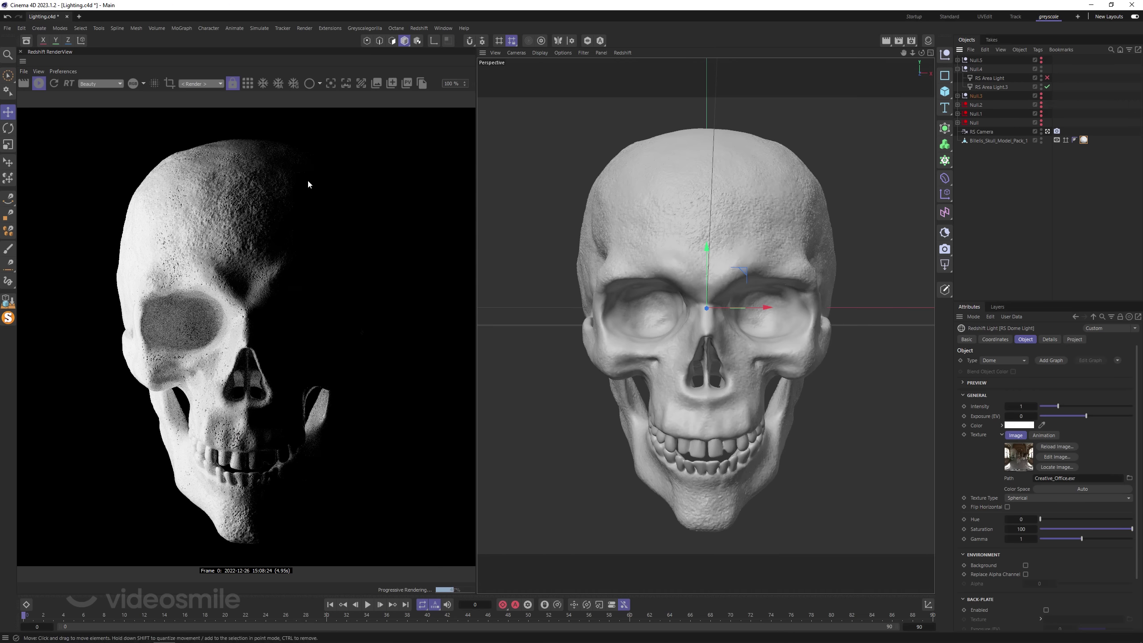
{"action": "left_click", "coordinate": [1048, 78]}
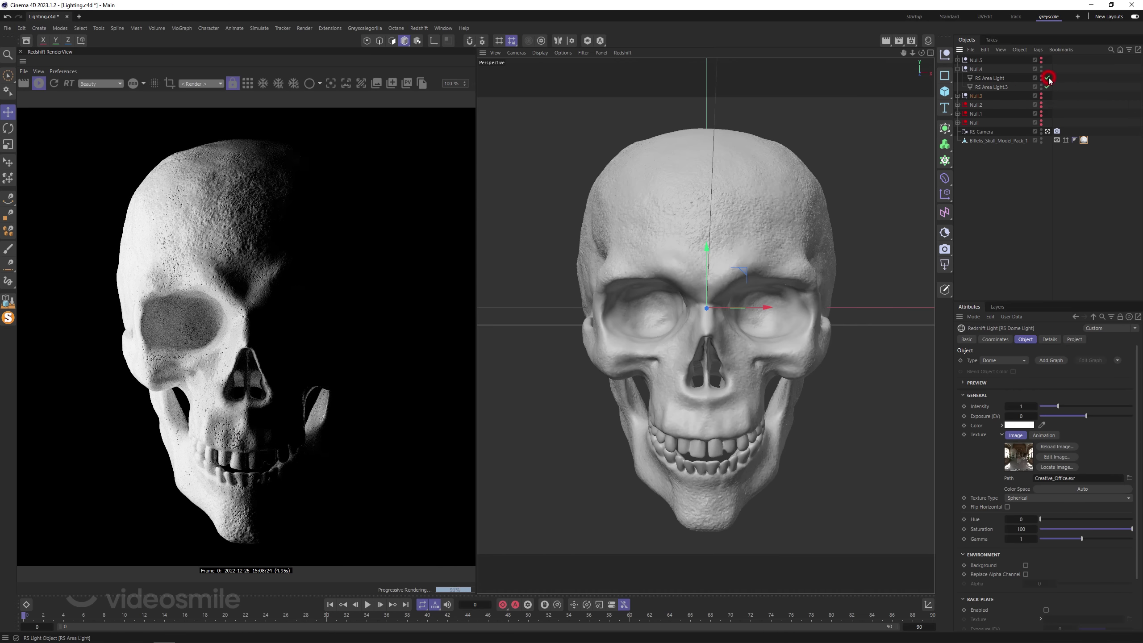
{"action": "left_click", "coordinate": [991, 87]}
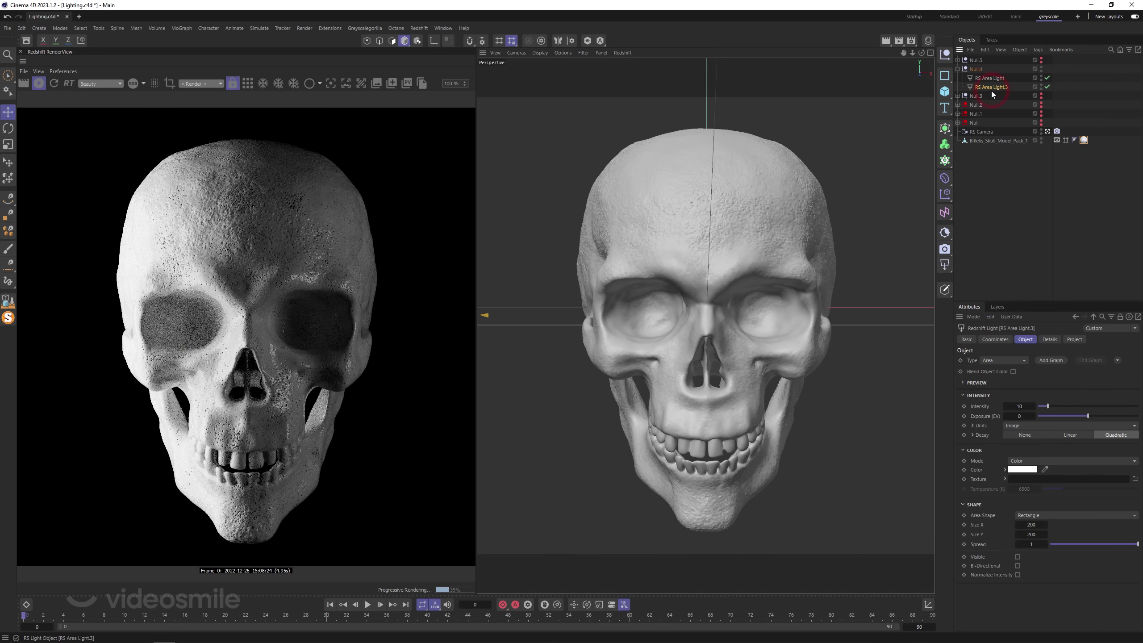
{"action": "left_click", "coordinate": [993, 79]}
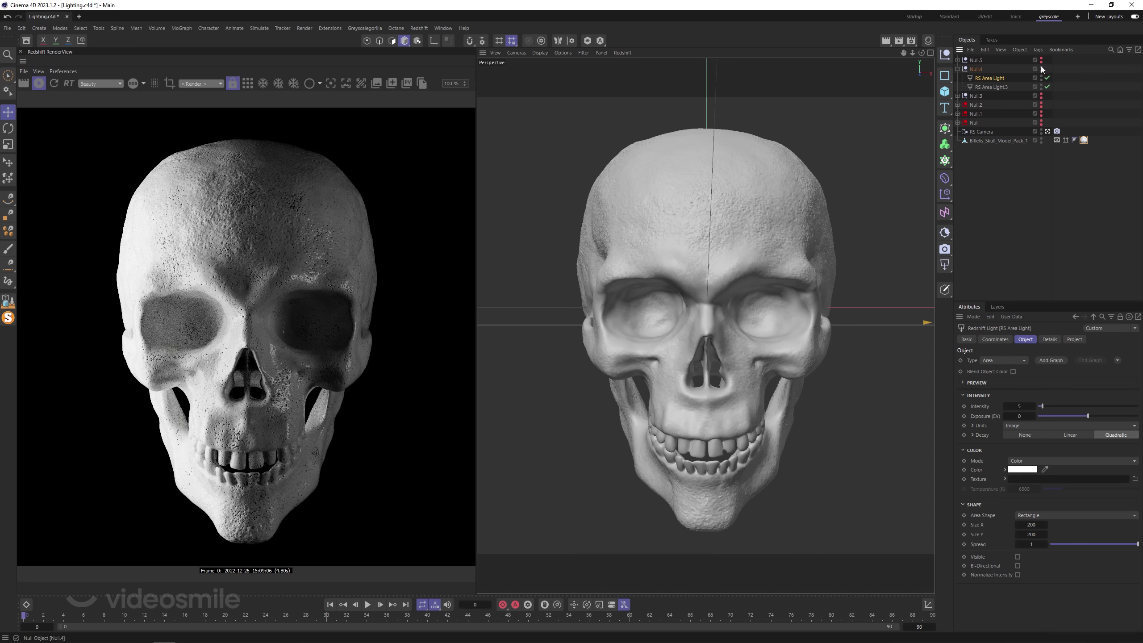
Switch to Null.5's coloured lights, checking the orange RS Area Light.3 and deeper orange light.
{"action": "left_click", "coordinate": [958, 68]}
{"action": "left_click", "coordinate": [1041, 60]}
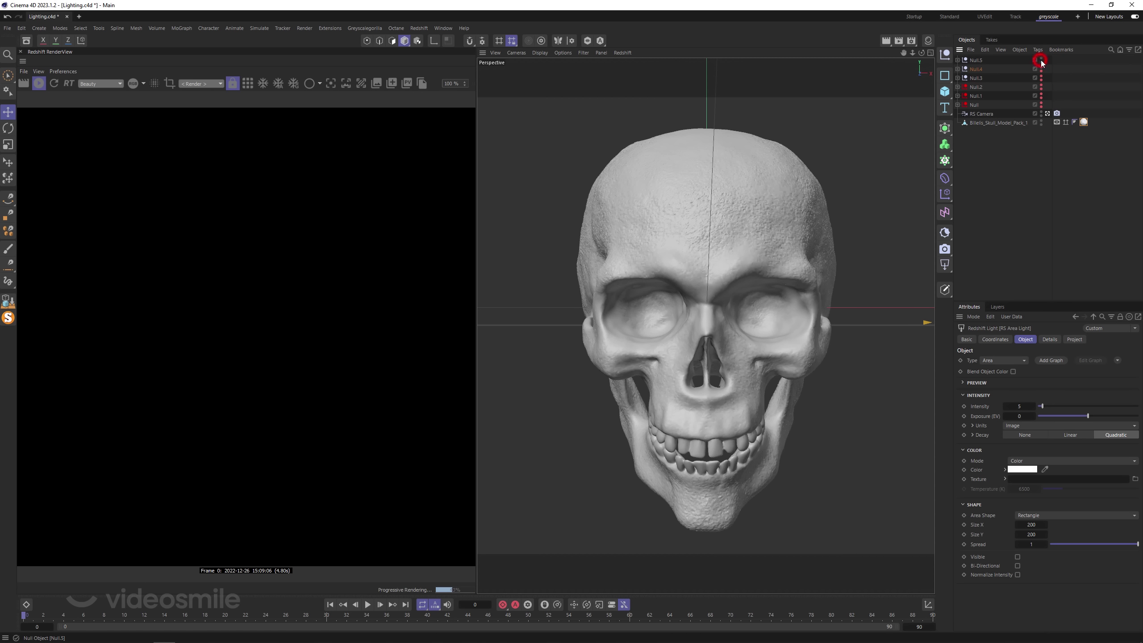
{"action": "left_click", "coordinate": [957, 60]}
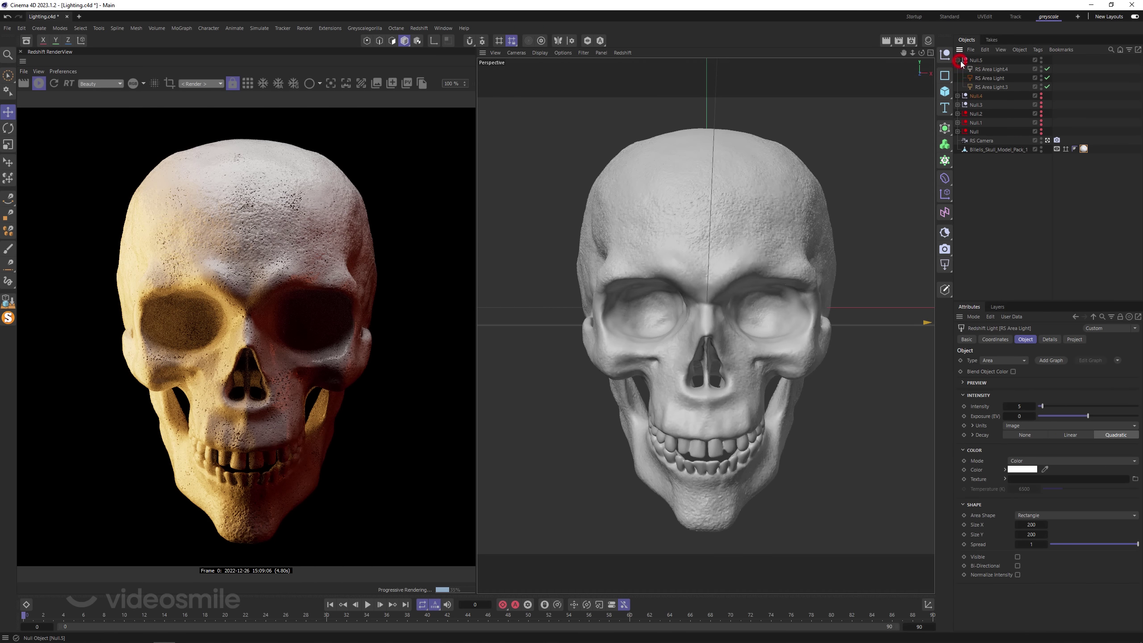
{"action": "left_click_drag", "start_coordinate": [1047, 68], "coordinate": [1046, 78]}
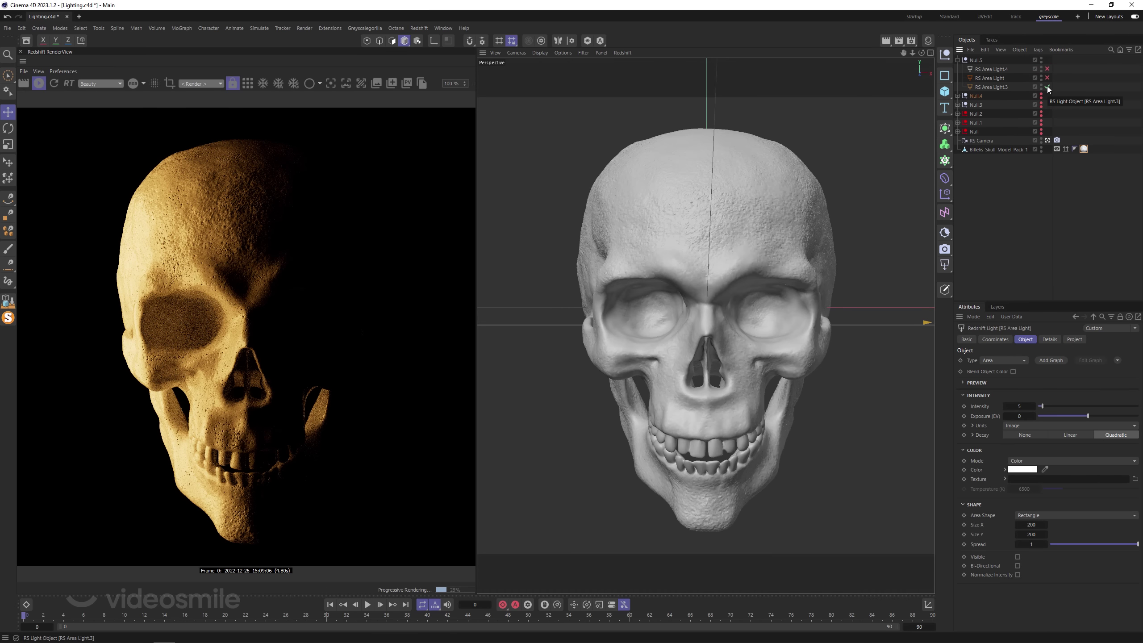
{"action": "left_click", "coordinate": [989, 87]}
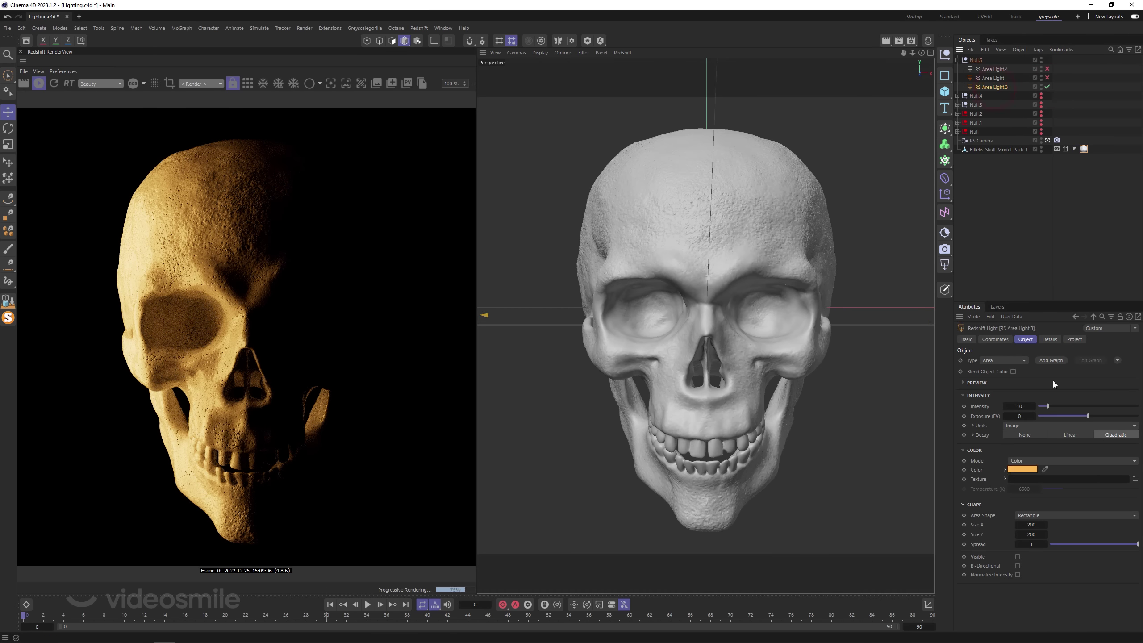
{"action": "left_click", "coordinate": [989, 78]}
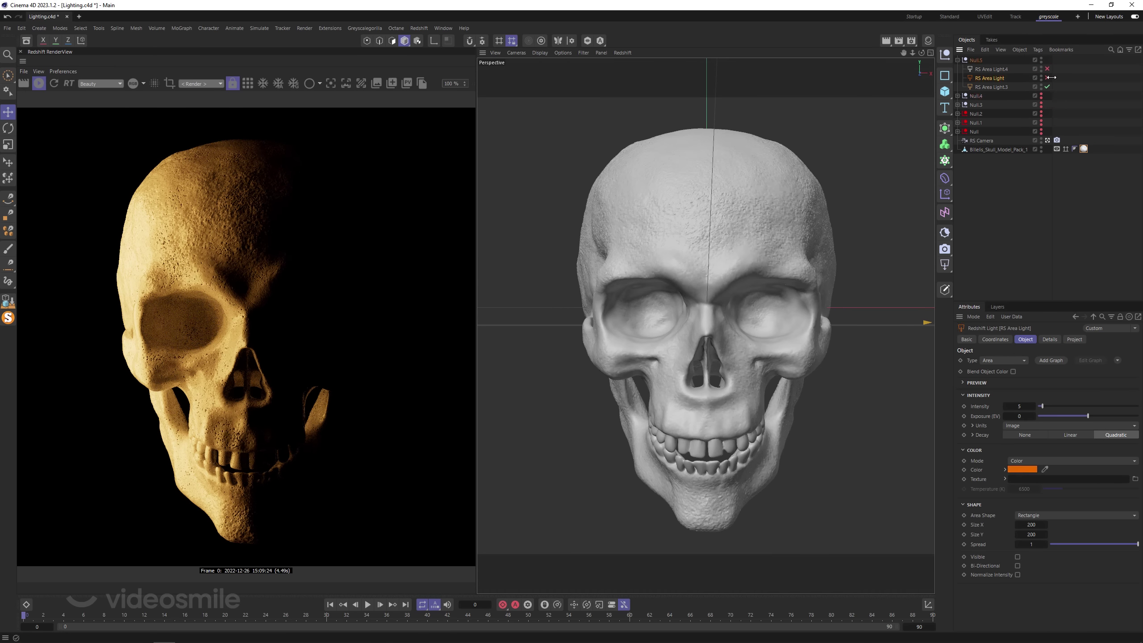
{"action": "left_click", "coordinate": [1047, 77]}
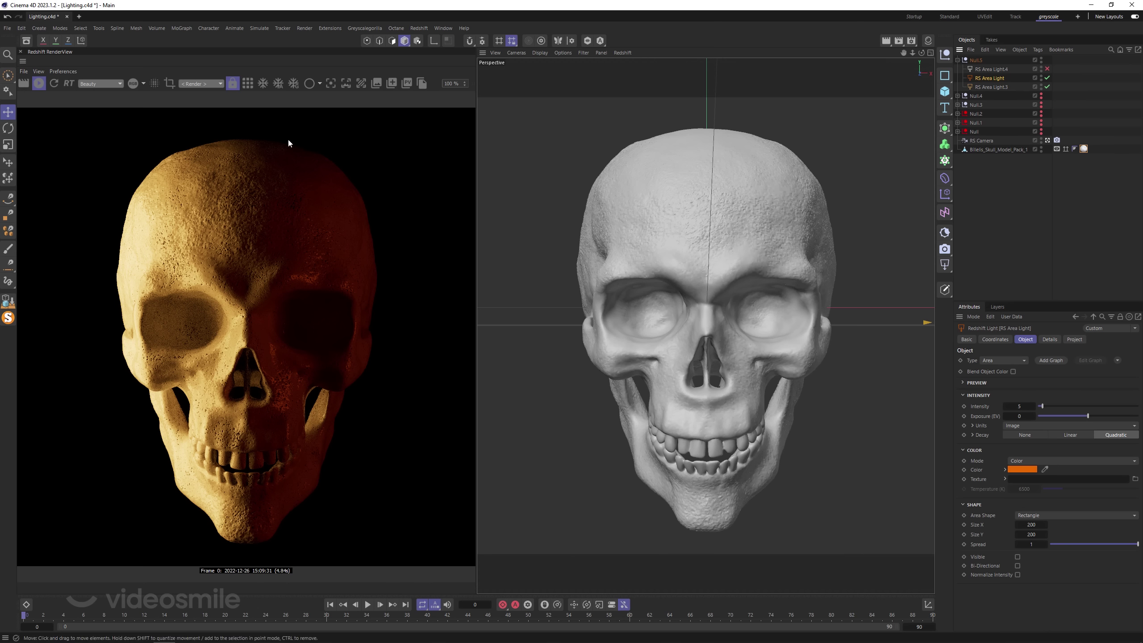
Turn the white RS Area Light.4 back on and view through the RS Camera.
{"action": "left_click", "coordinate": [996, 69]}
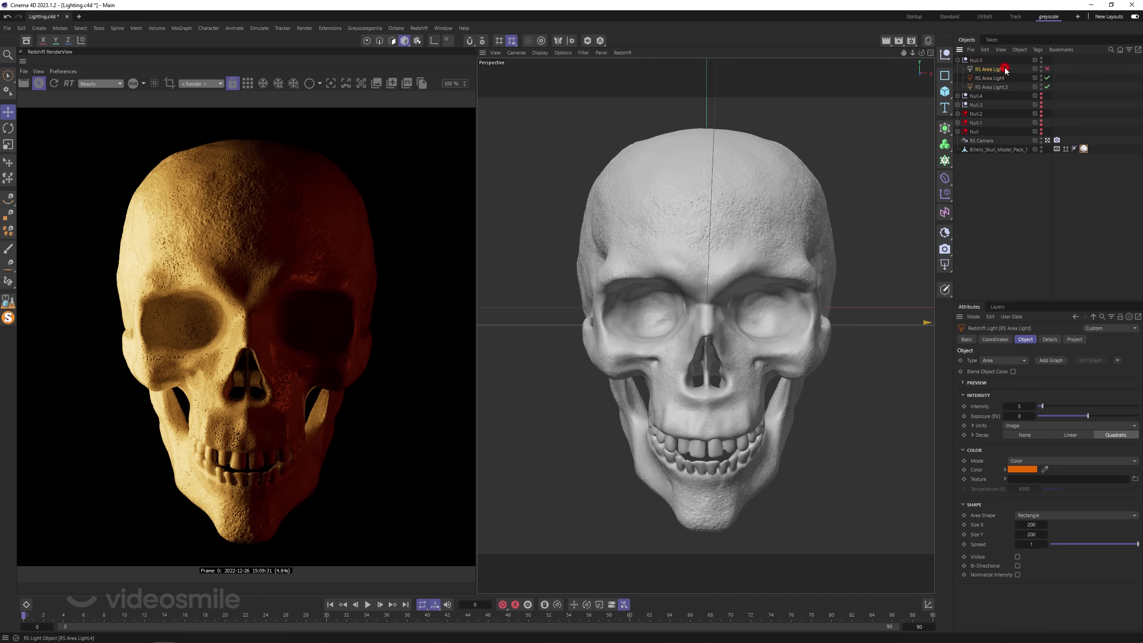
{"action": "left_click", "coordinate": [1048, 70]}
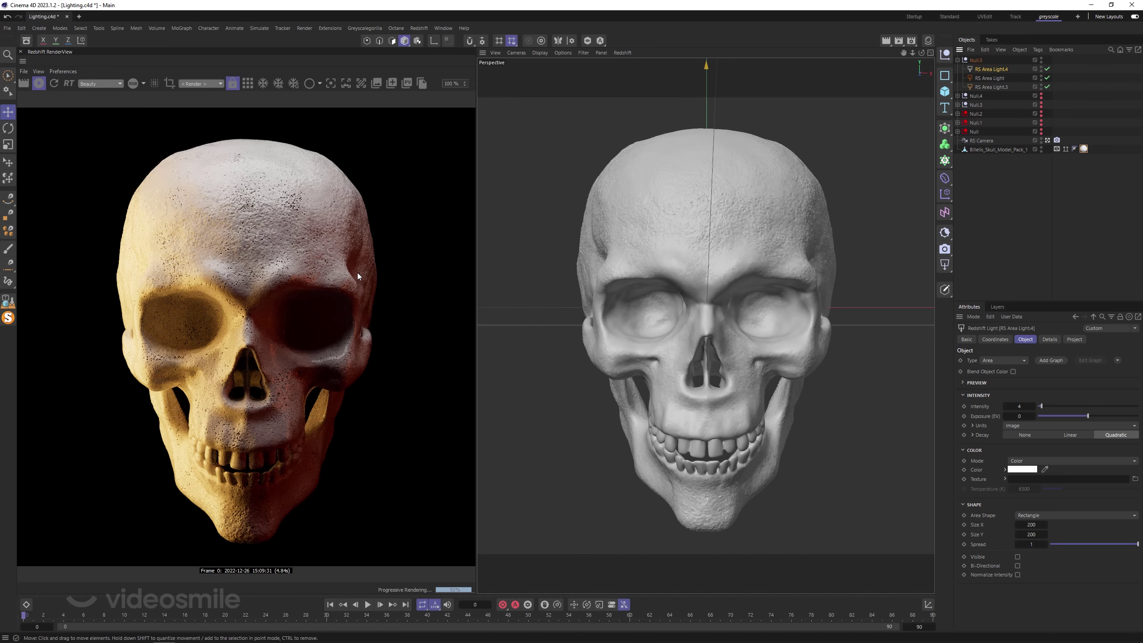
{"action": "left_click", "coordinate": [1049, 141]}
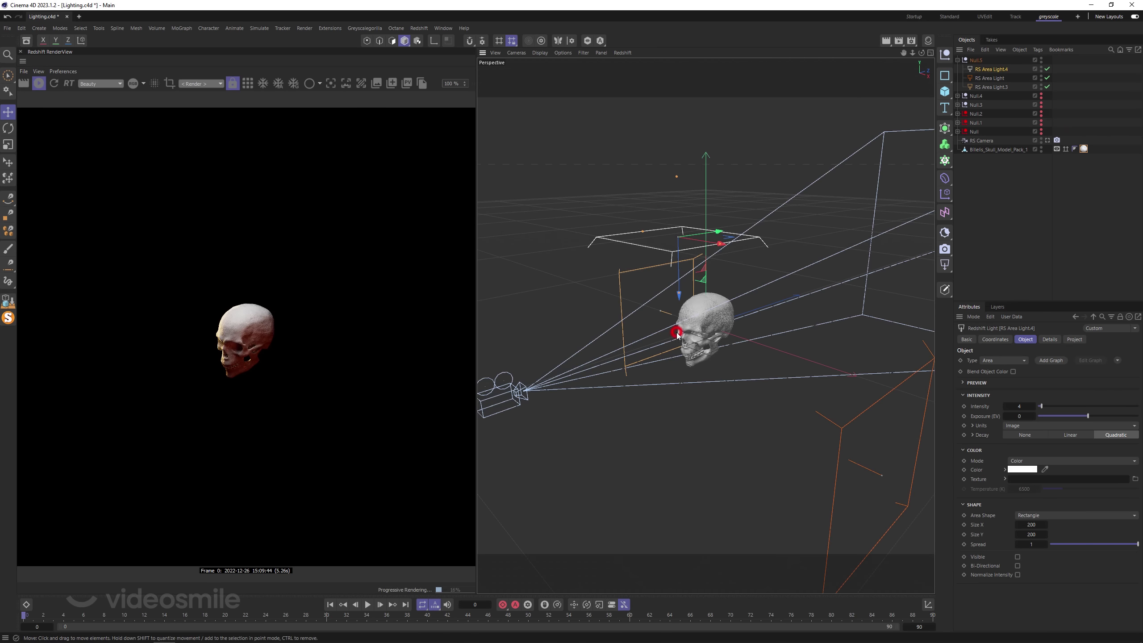
Switch off the Null.5 coloured lights, re-enable Null.4, and view through the RS Camera again.
{"action": "left_click", "coordinate": [1041, 59]}
{"action": "left_click", "coordinate": [958, 60]}
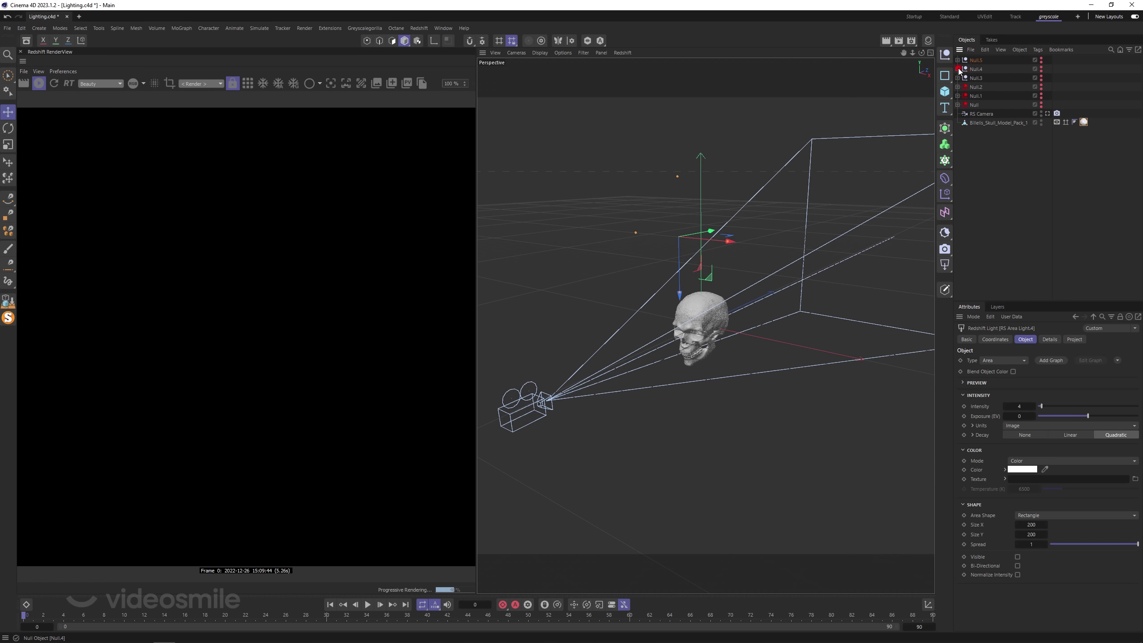
{"action": "left_click", "coordinate": [1040, 70]}
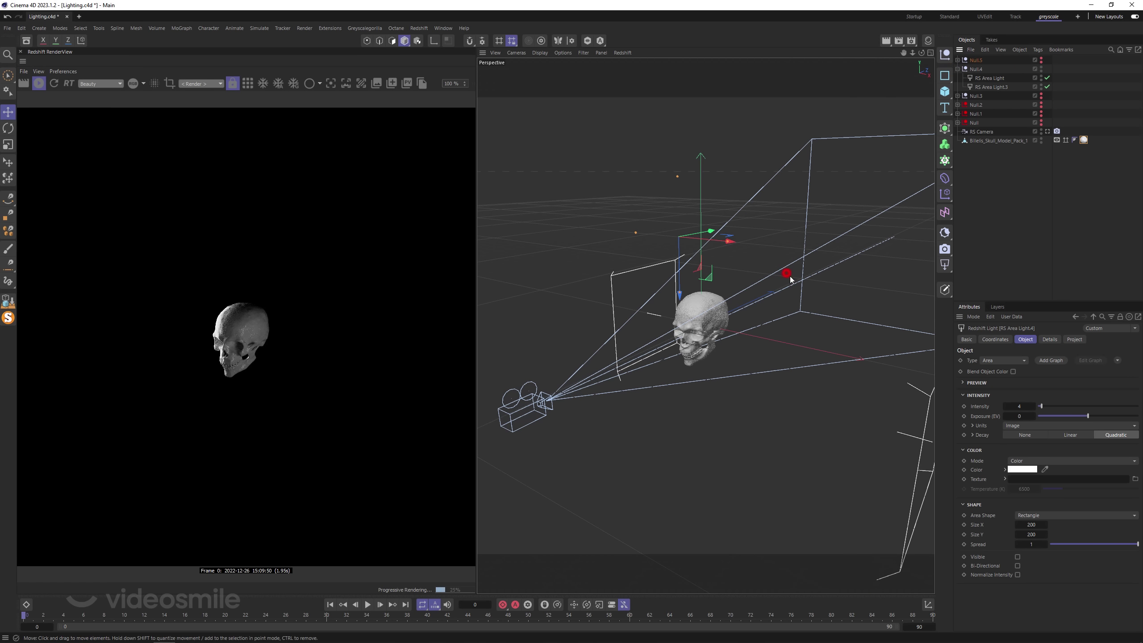
{"action": "mouse_move", "coordinate": [786, 272]}
{"action": "left_mouse_down", "text": "alt"}
{"action": "mouse_move", "coordinate": [931, 281]}
{"action": "mouse_move", "coordinate": [741, 264]}
{"action": "left_mouse_up", "text": "alt"}
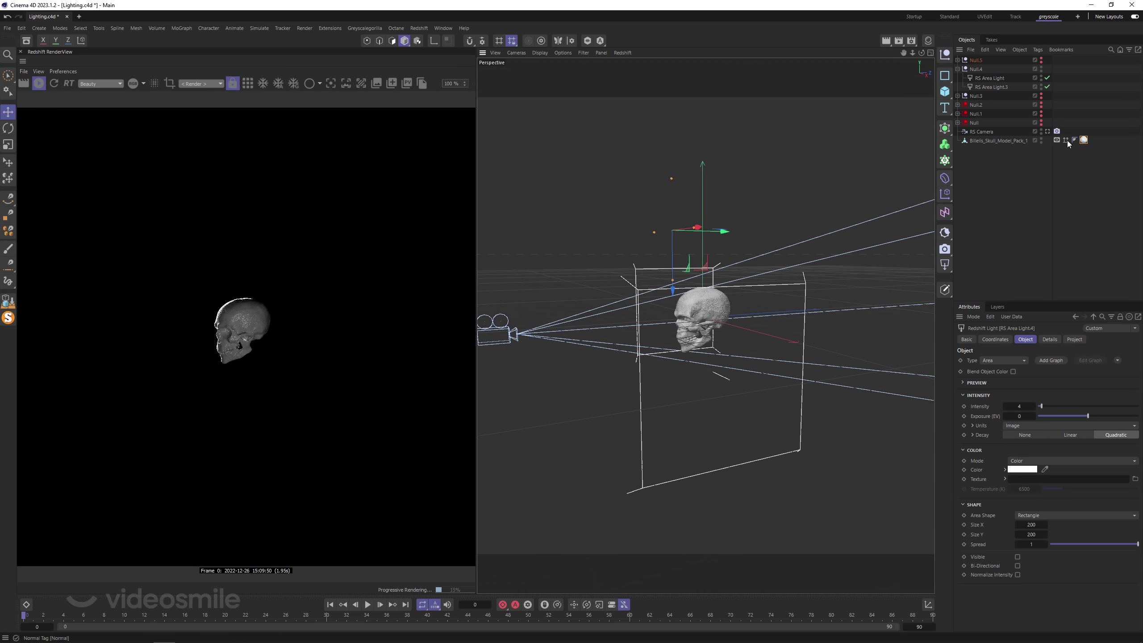
{"action": "left_click", "coordinate": [1047, 131]}
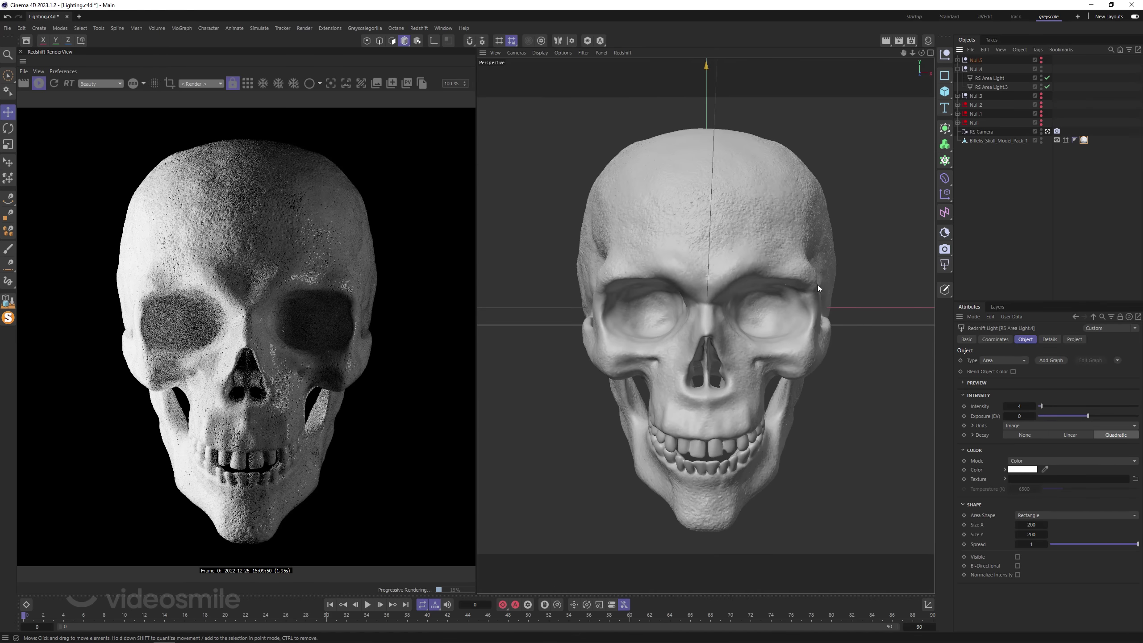
{"action": "left_click", "coordinate": [957, 69]}
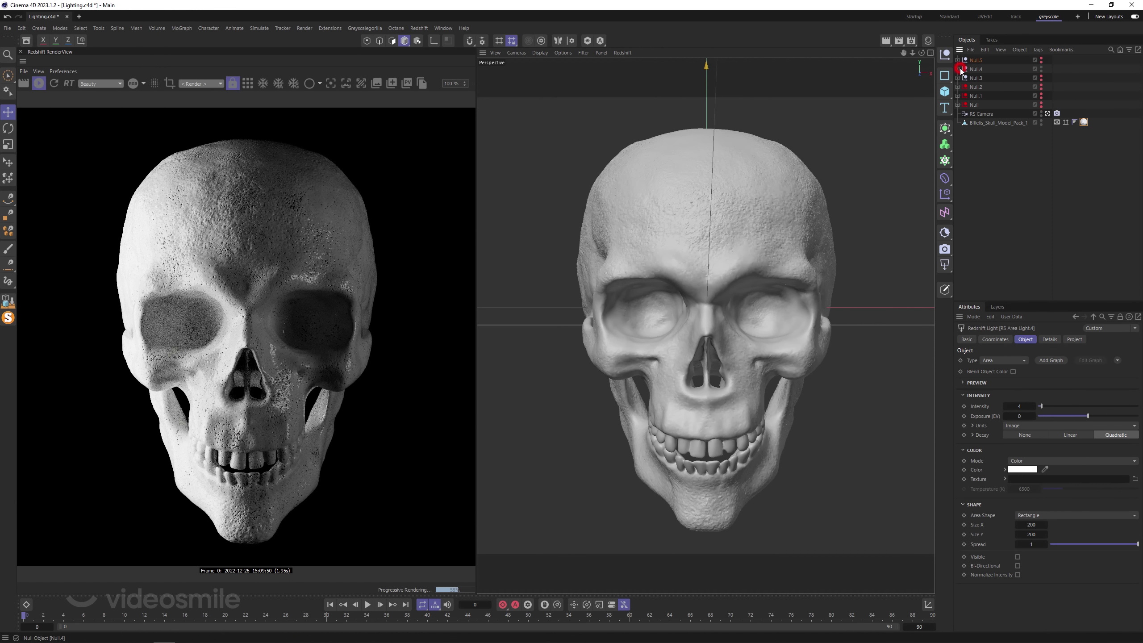
{"action": "left_click", "coordinate": [1041, 70]}
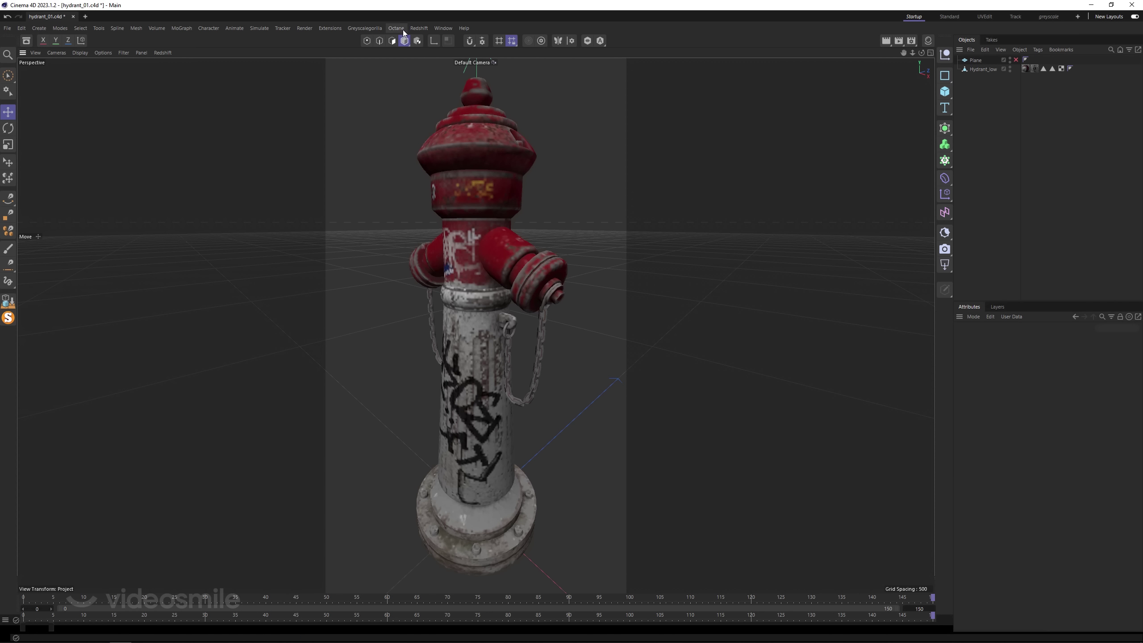
Dock the Redshift RenderView beside the viewport, render the hydrant, and add an RS Dome Light.
{"action": "left_click", "coordinate": [417, 28]}
{"action": "left_click", "coordinate": [464, 97]}
{"action": "left_click_drag", "start_coordinate": [471, 103], "coordinate": [160, 224]}
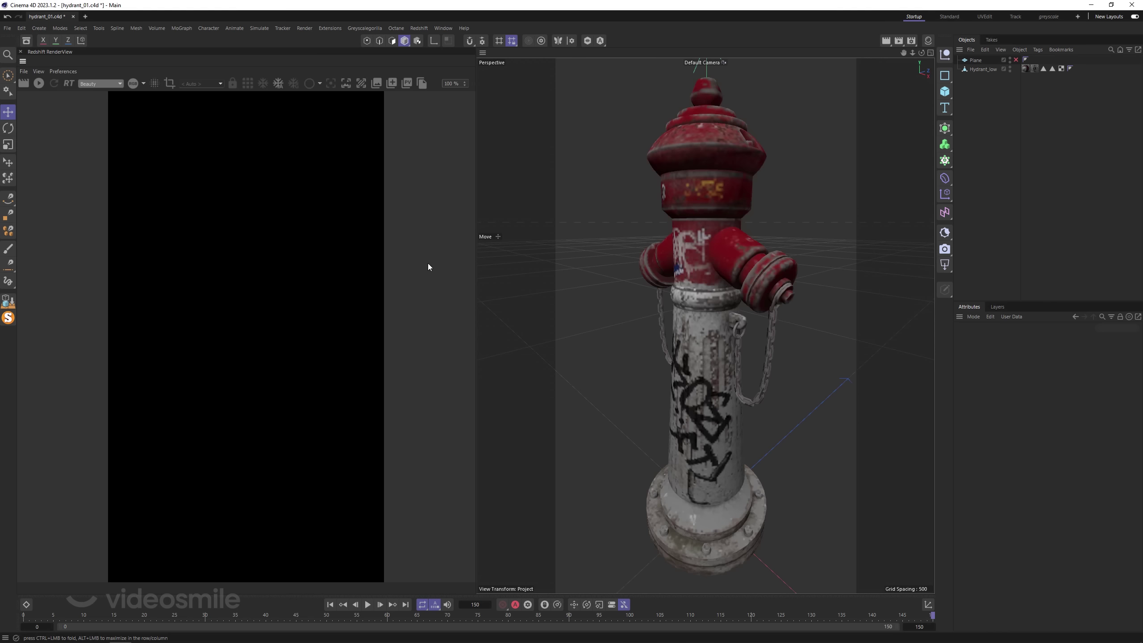
{"action": "left_click", "coordinate": [39, 83]}
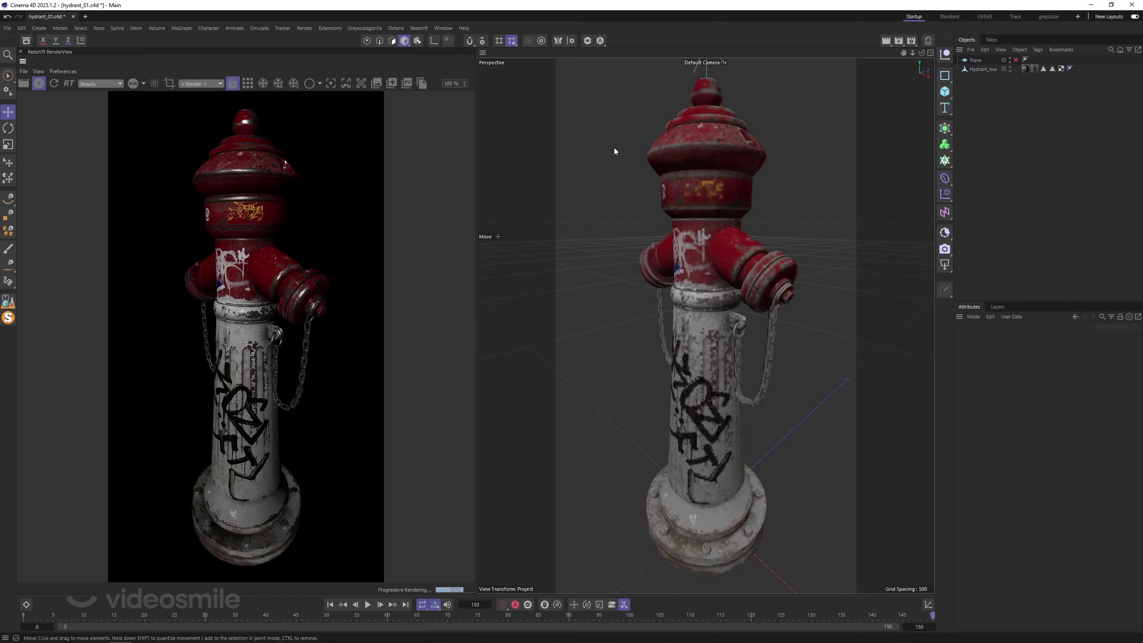
{"action": "left_click", "coordinate": [951, 265]}
{"action": "left_click", "coordinate": [999, 341]}
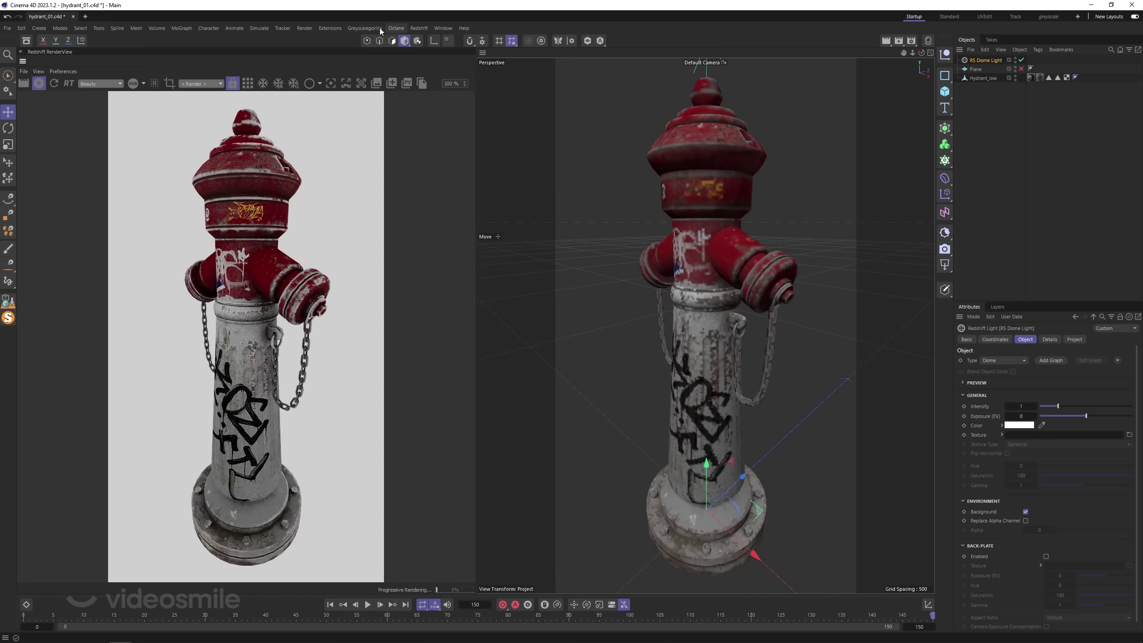
Assign the 360 HDRI Tutorial image from the Plus Library to the dome light.
{"action": "left_click", "coordinate": [378, 28]}
{"action": "left_click", "coordinate": [376, 96]}
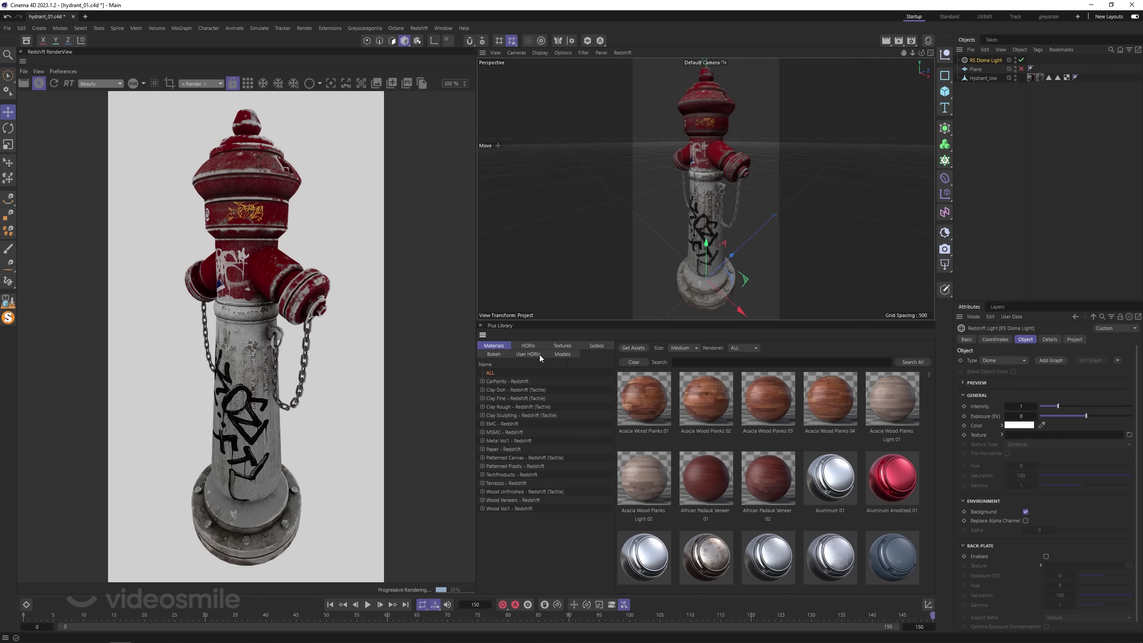
{"action": "left_click", "coordinate": [529, 345]}
{"action": "mouse_move", "coordinate": [680, 403]}
{"action": "left_mouse_down"}
{"action": "mouse_move", "coordinate": [1053, 445]}
{"action": "mouse_move", "coordinate": [1051, 436]}
{"action": "left_mouse_up"}
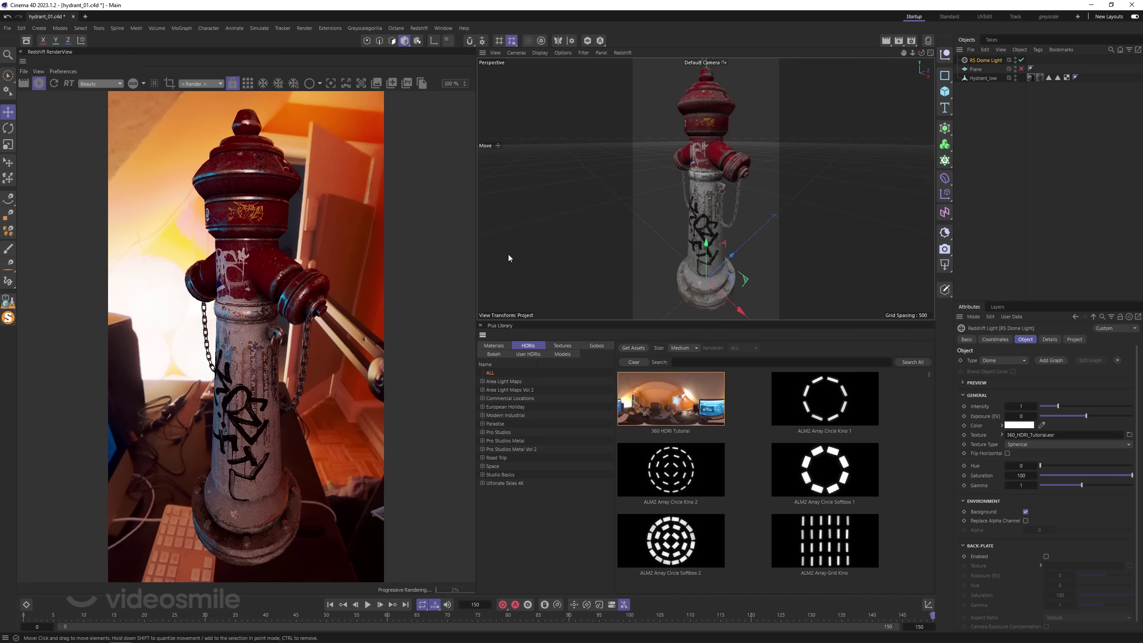
Rotate the dome light and set its HDRI saturation to 0 and intensity to 2.
{"action": "left_click", "coordinate": [978, 61]}
{"action": "key", "text": "r"}
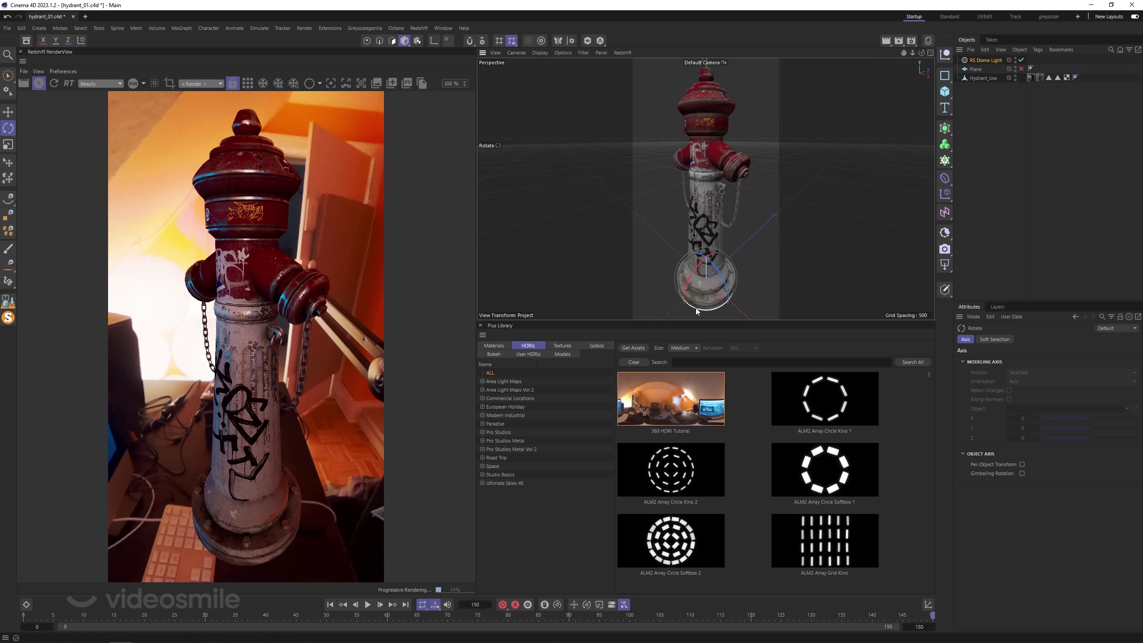
{"action": "mouse_move", "coordinate": [695, 310]}
{"action": "left_mouse_down"}
{"action": "mouse_move", "coordinate": [823, 279]}
{"action": "mouse_move", "coordinate": [789, 218]}
{"action": "mouse_move", "coordinate": [807, 261]}
{"action": "mouse_move", "coordinate": [794, 281]}
{"action": "left_mouse_up"}
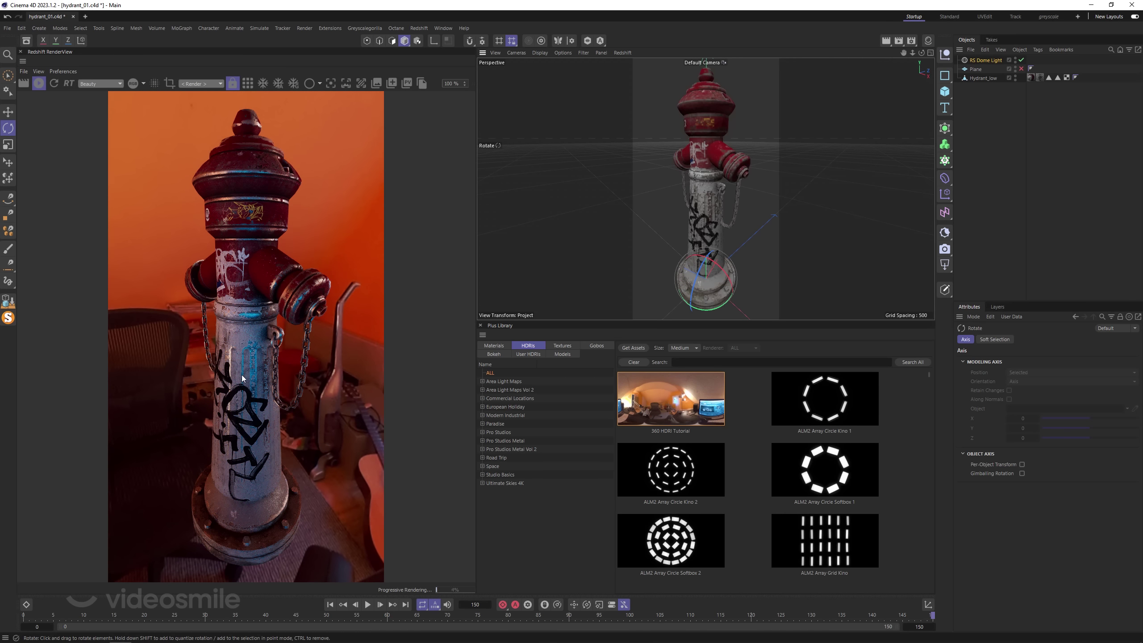
{"action": "left_click", "coordinate": [985, 60]}
{"action": "left_click_drag", "start_coordinate": [1096, 476], "coordinate": [994, 479]}
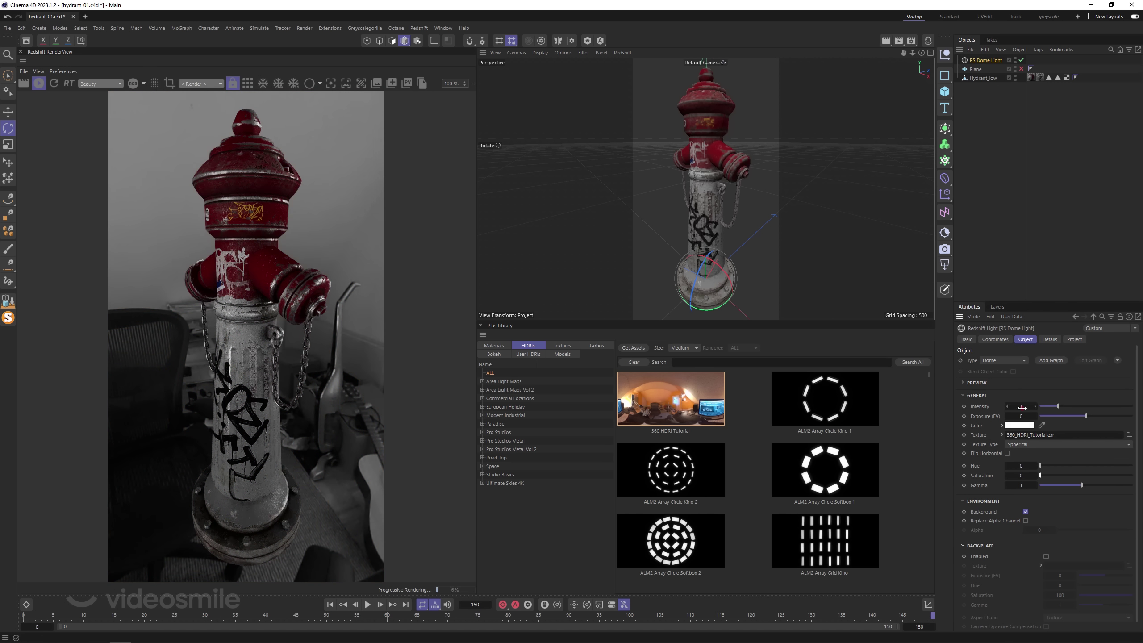
{"action": "key", "text": "Return"}
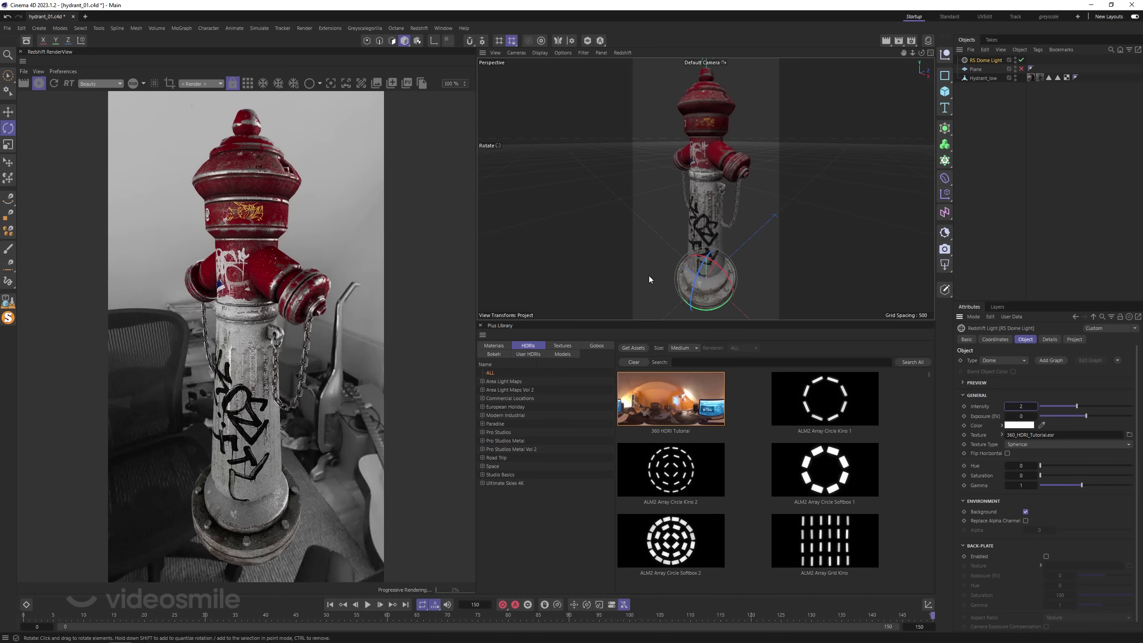
Turn the dome further and swap in the Bright Michigan Living Room HDRI.
{"action": "mouse_move", "coordinate": [700, 312]}
{"action": "left_mouse_down"}
{"action": "mouse_move", "coordinate": [780, 304]}
{"action": "mouse_move", "coordinate": [803, 273]}
{"action": "mouse_move", "coordinate": [778, 225]}
{"action": "mouse_move", "coordinate": [701, 205]}
{"action": "mouse_move", "coordinate": [785, 256]}
{"action": "mouse_move", "coordinate": [761, 300]}
{"action": "mouse_move", "coordinate": [798, 280]}
{"action": "mouse_move", "coordinate": [789, 243]}
{"action": "left_mouse_up"}
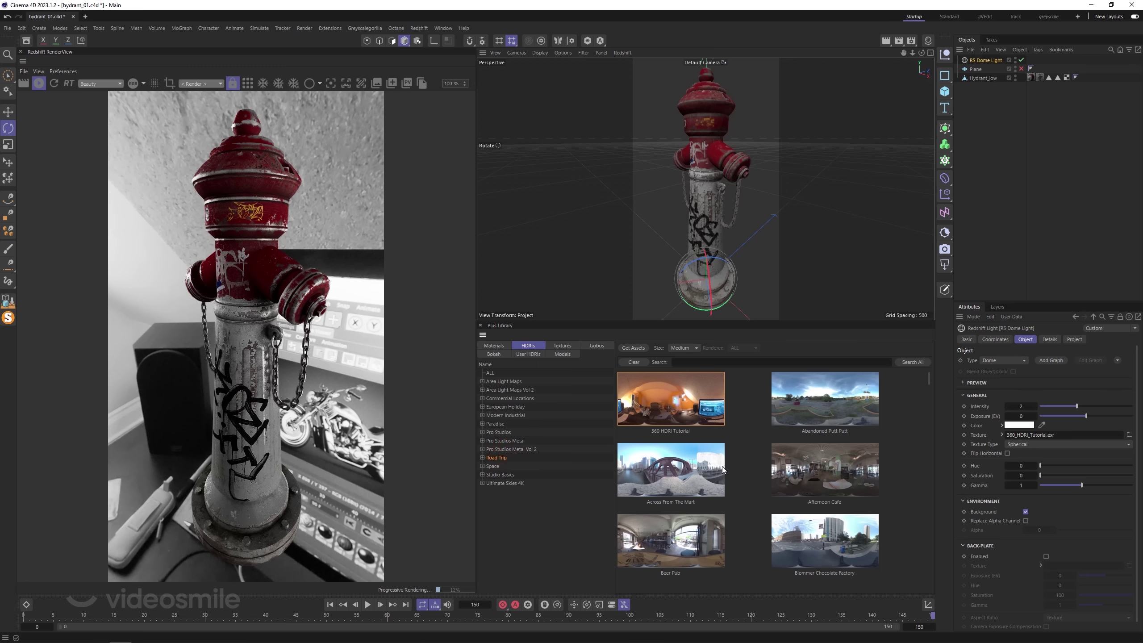
{"action": "scroll", "coordinate": [722, 469], "scroll_direction": "down", "scroll_amount": 3}
{"action": "left_click_drag", "start_coordinate": [680, 518], "coordinate": [1006, 406]}
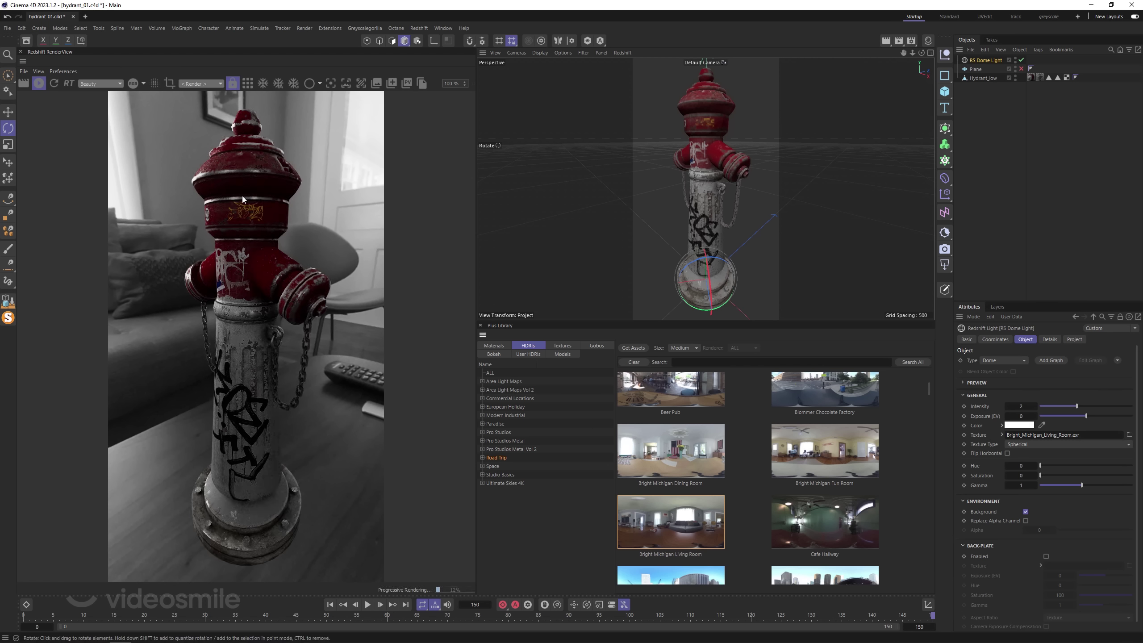
Add an RS Camera with the Portrait 80 mm lens and frame the hydrant's upper half.
{"action": "left_click", "coordinate": [946, 251]}
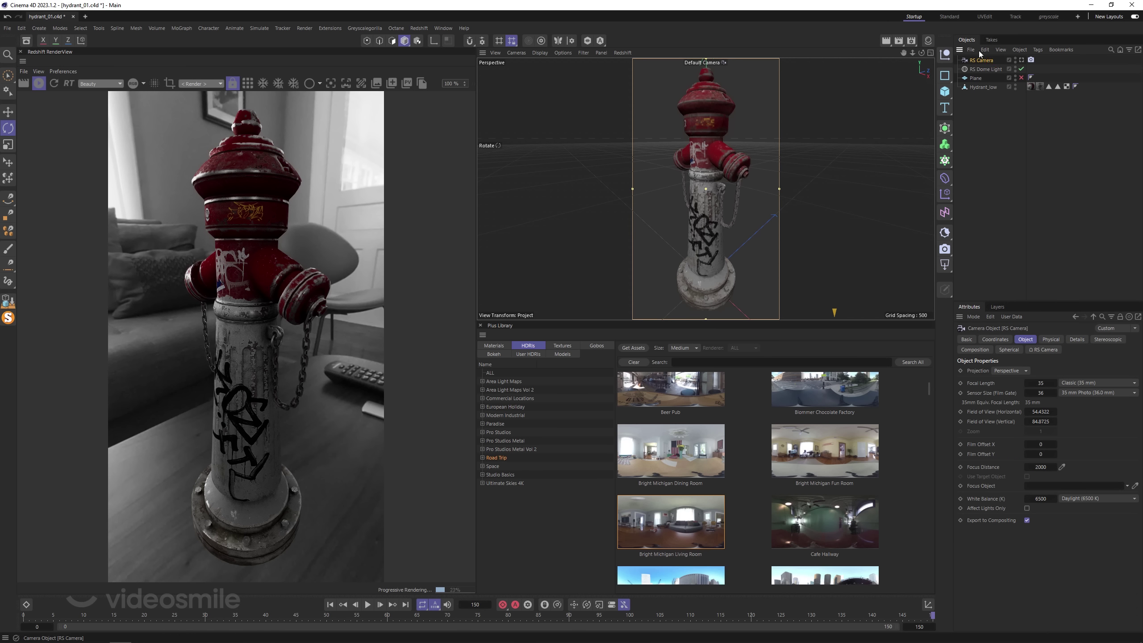
{"action": "left_click", "coordinate": [1022, 60]}
{"action": "left_click", "coordinate": [1082, 384]}
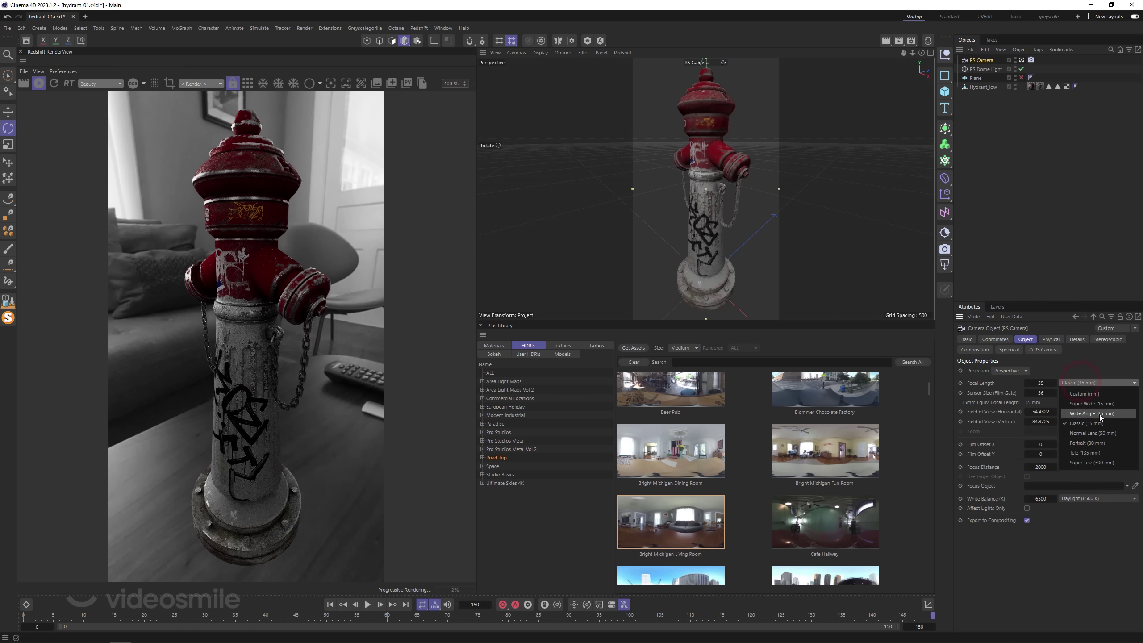
{"action": "left_click", "coordinate": [1103, 442]}
{"action": "middle_click_drag", "start_coordinate": [666, 172], "coordinate": [662, 277], "text": "alt"}
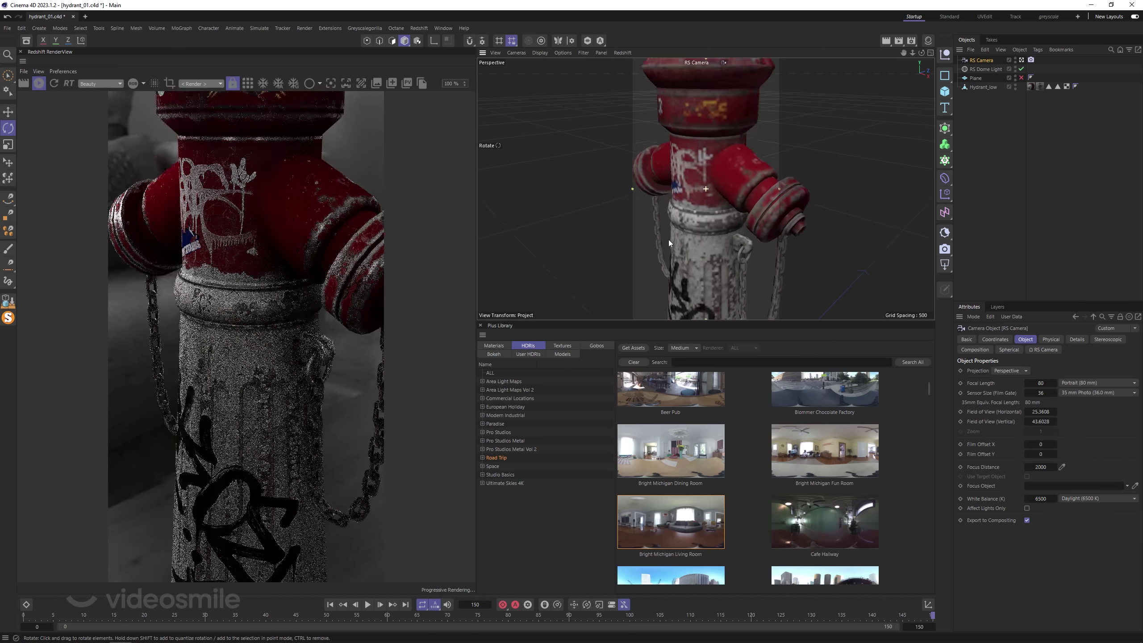
{"action": "scroll", "coordinate": [673, 213], "scroll_direction": "down", "scroll_amount": 2}
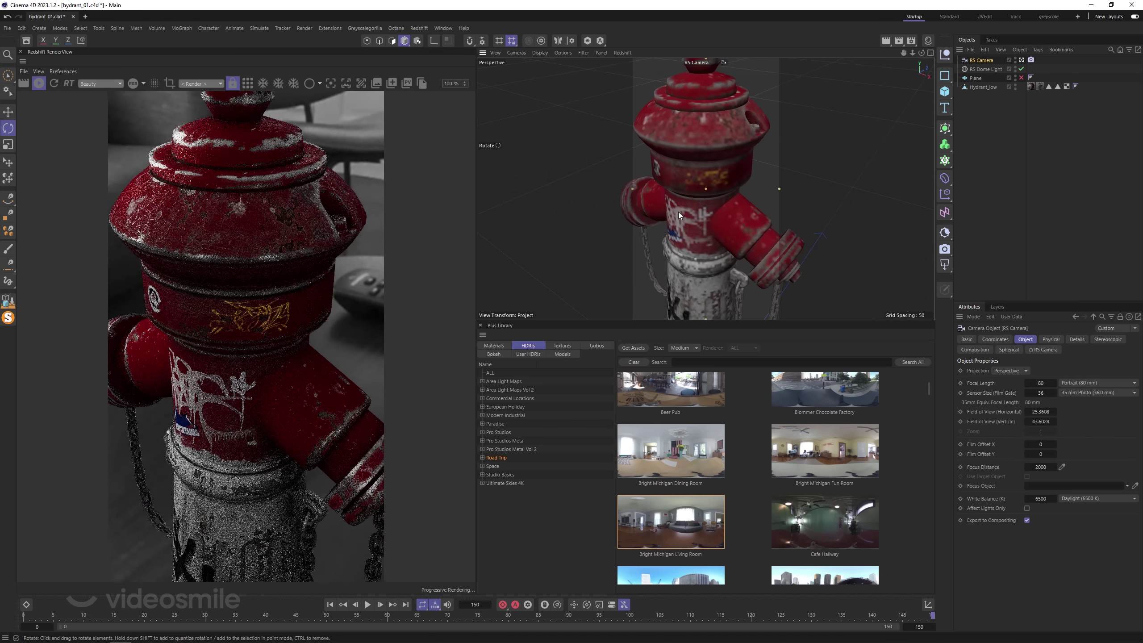
{"action": "scroll", "coordinate": [675, 210], "scroll_direction": "down", "scroll_amount": 1}
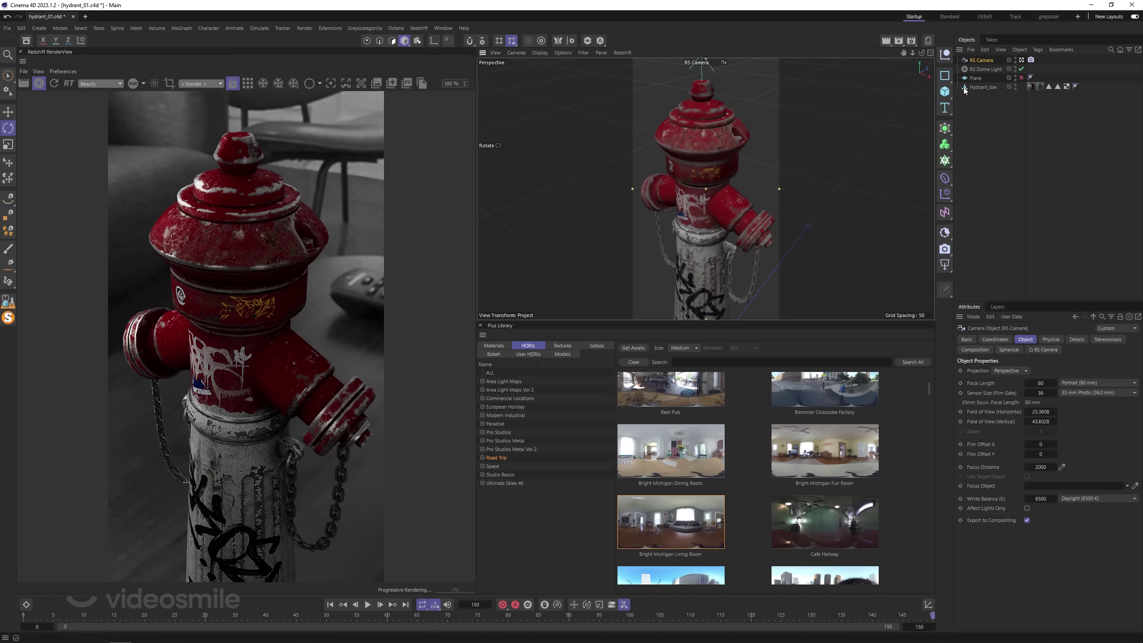
{"action": "left_click", "coordinate": [983, 68]}
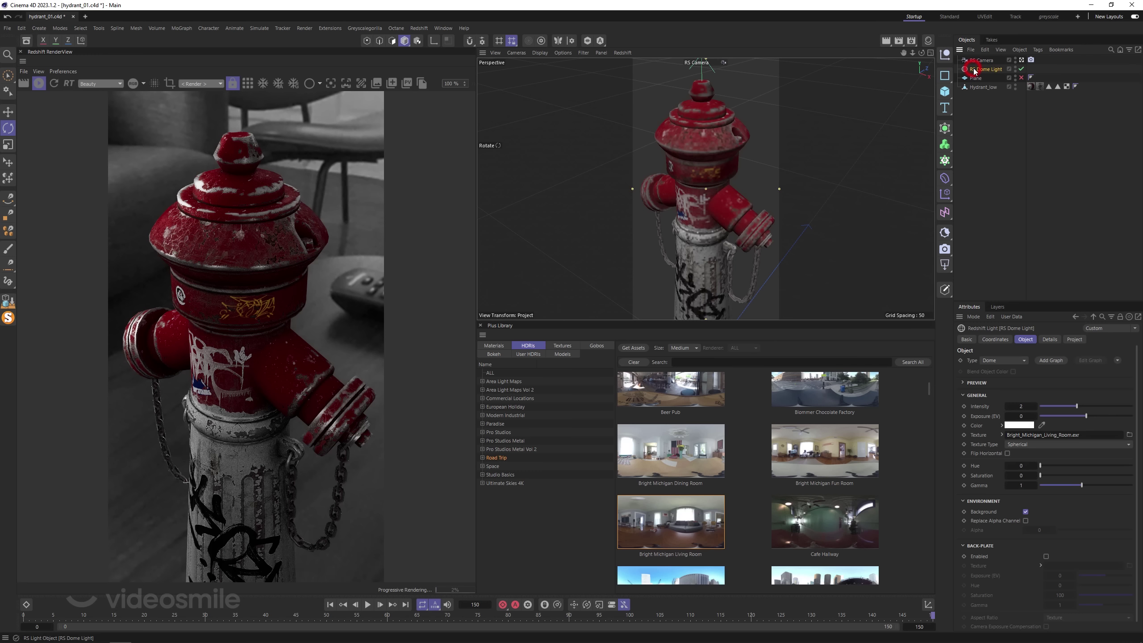
Hide the dome HDRI from the background, turn its heading to about 136°, and set intensity 3.
{"action": "left_click", "coordinate": [1026, 512]}
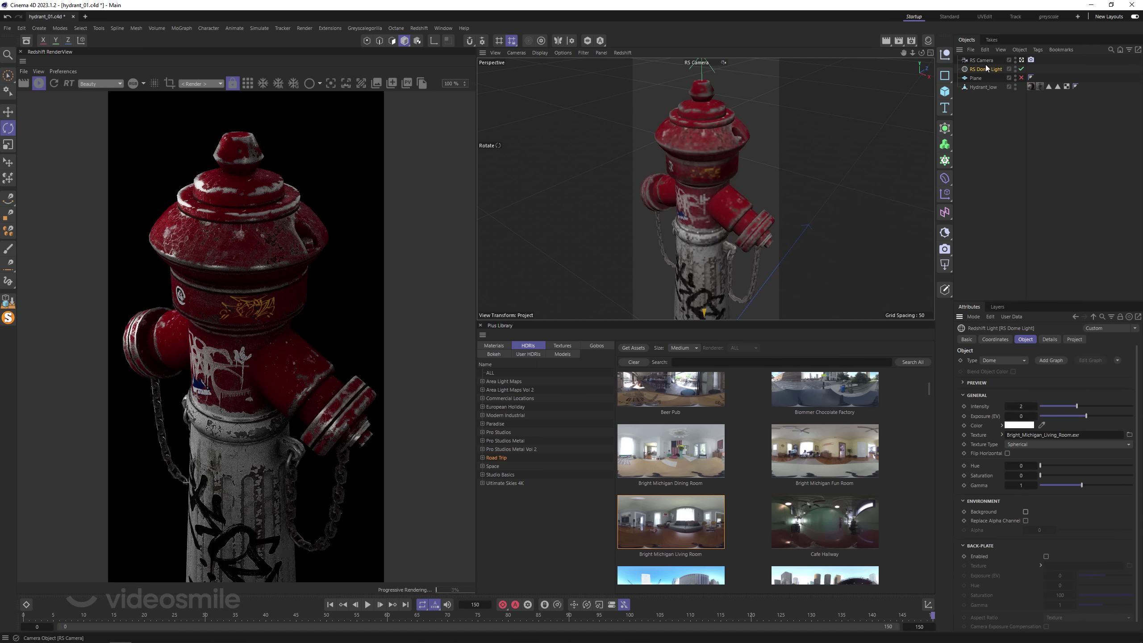
{"action": "left_click", "coordinate": [1002, 339]}
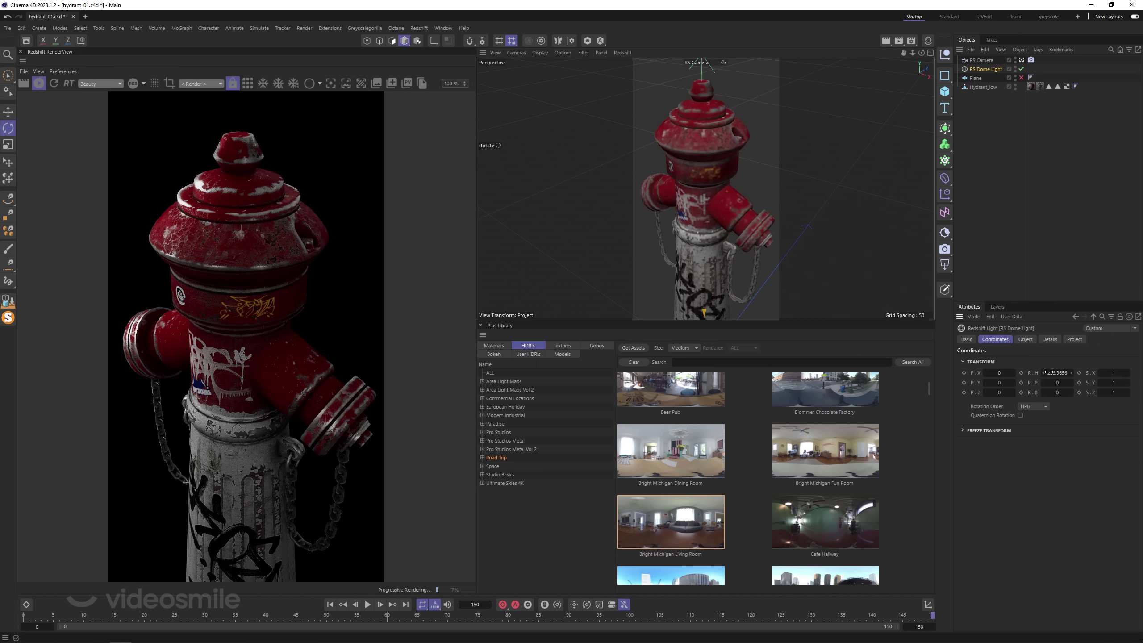
{"action": "mouse_move", "coordinate": [1049, 373]}
{"action": "left_mouse_down"}
{"action": "mouse_move", "coordinate": [1034, 372]}
{"action": "mouse_move", "coordinate": [1071, 372]}
{"action": "left_mouse_up"}
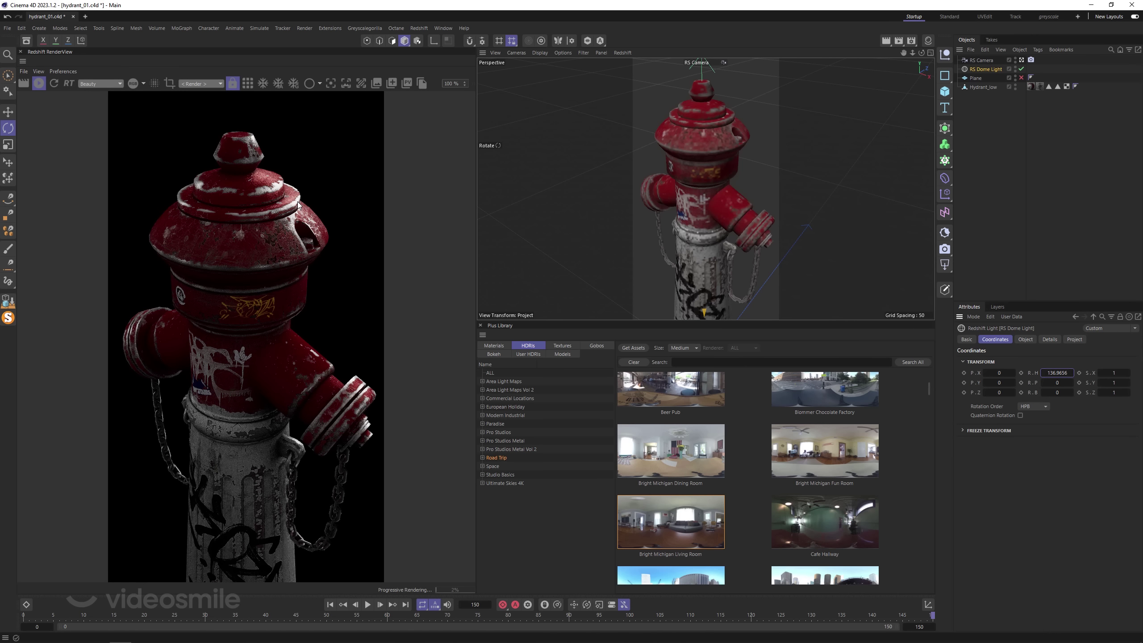
{"action": "left_click", "coordinate": [1026, 339]}
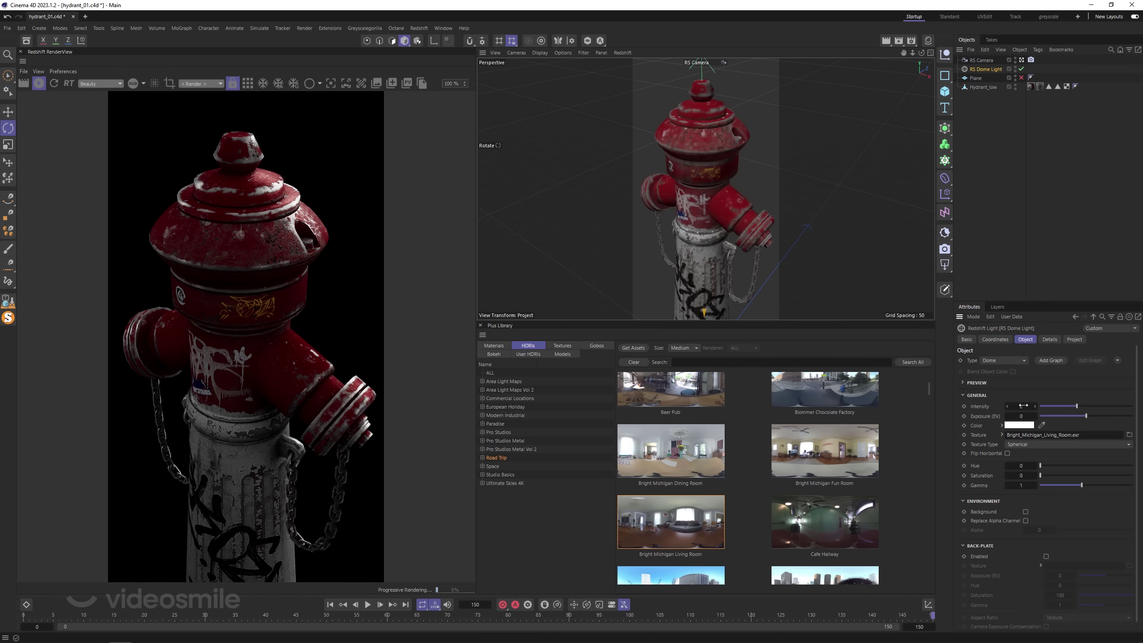
{"action": "type", "text": "4"}
{"action": "key", "text": "Return"}
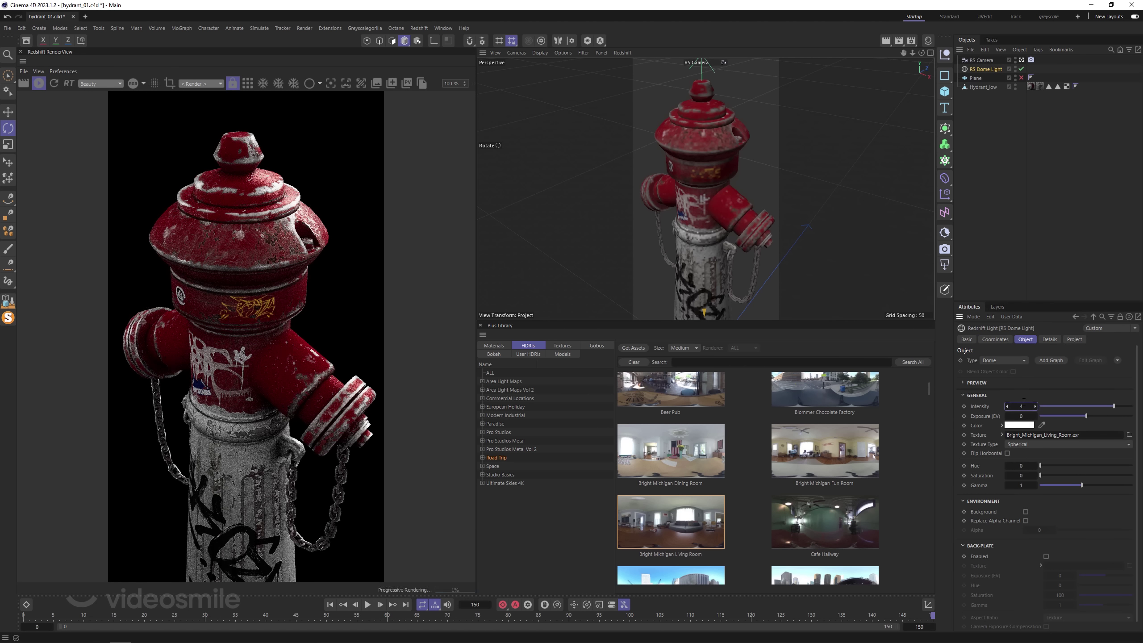
{"action": "left_click_drag", "start_coordinate": [1023, 400], "coordinate": [1018, 402]}
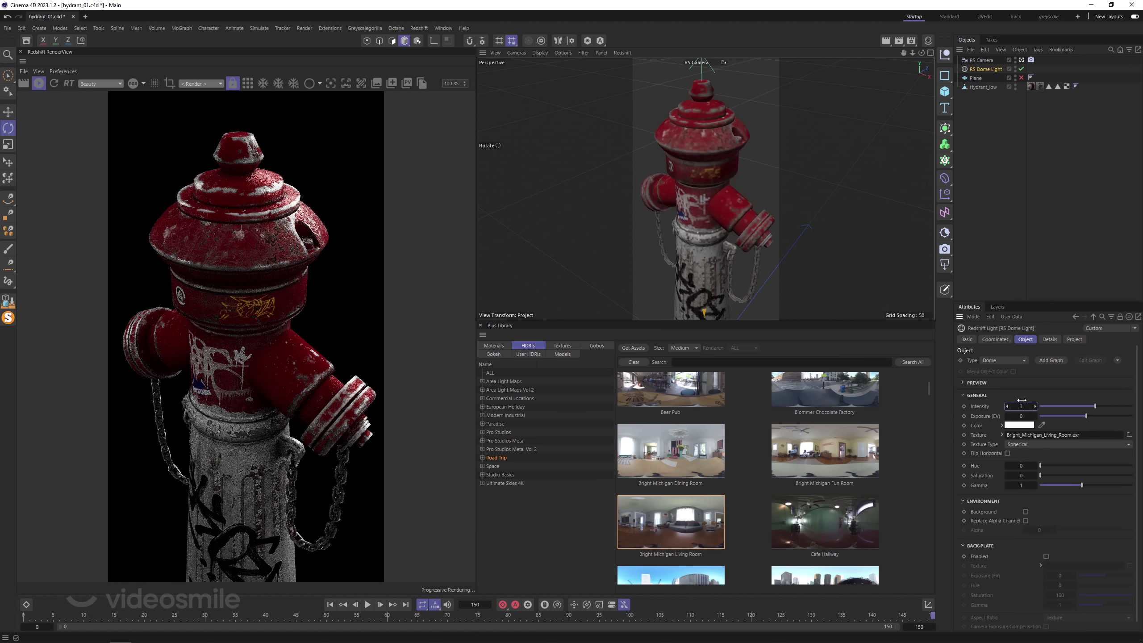
{"action": "left_click", "coordinate": [1031, 60]}
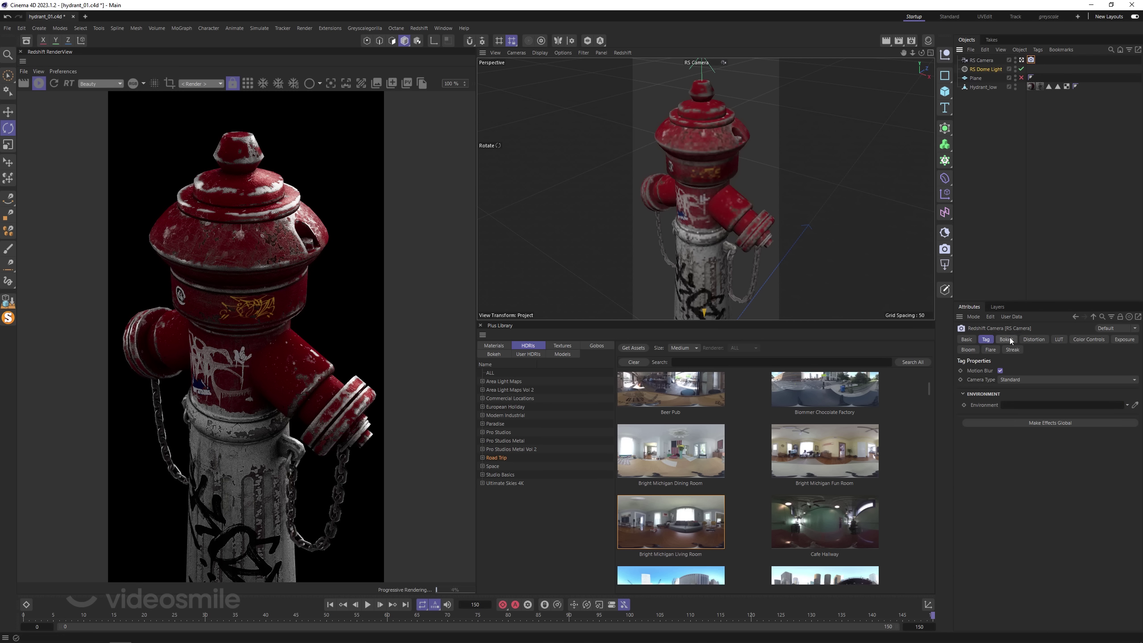
Add bloom glow by adjusting the RS Camera's Bloom threshold, and render through the RS Camera.
{"action": "left_click", "coordinate": [968, 349]}
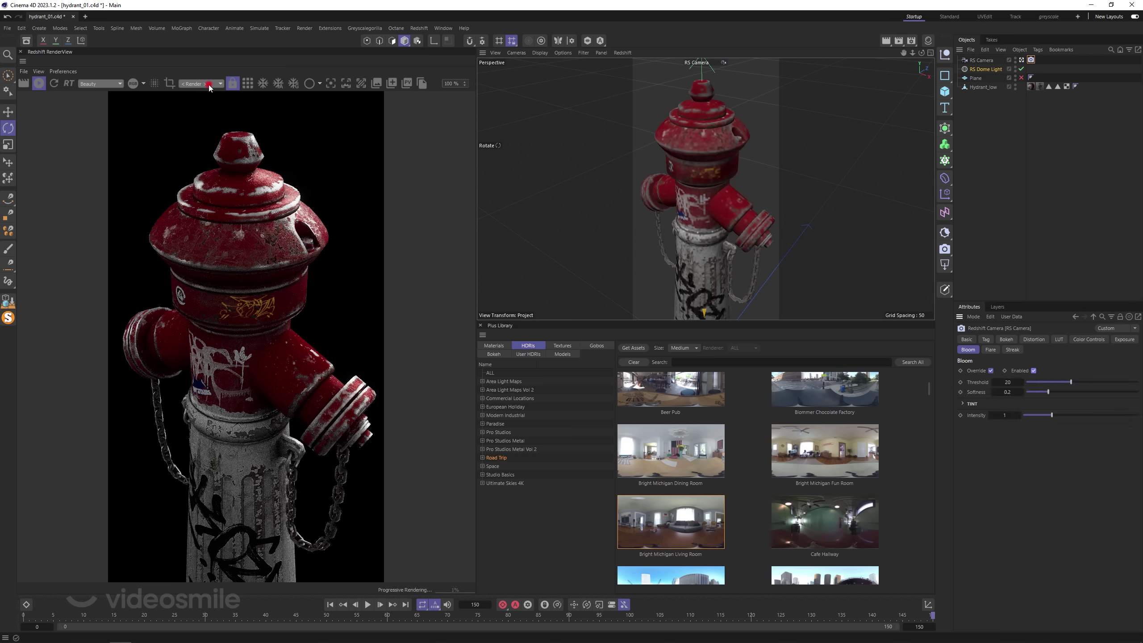
{"action": "left_click", "coordinate": [210, 87]}
{"action": "left_click", "coordinate": [209, 113]}
{"action": "mouse_move", "coordinate": [1069, 386]}
{"action": "left_mouse_down"}
{"action": "mouse_move", "coordinate": [1027, 382]}
{"action": "mouse_move", "coordinate": [1038, 381]}
{"action": "left_mouse_up"}
{"action": "left_click", "coordinate": [1029, 381]}
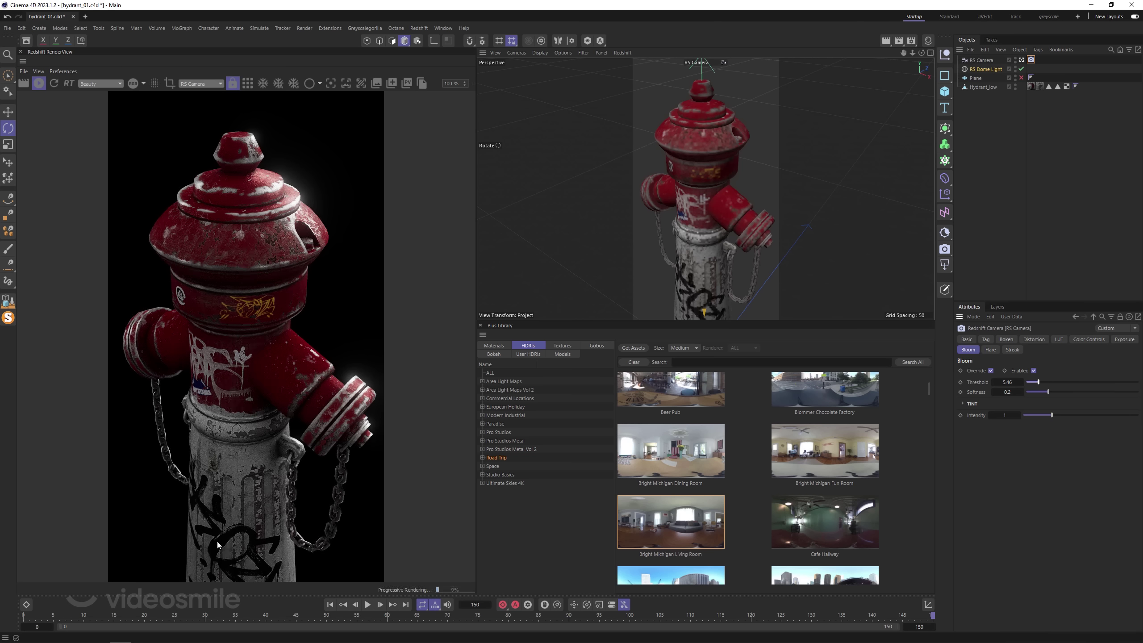
At frame 0, reset the dome light's heading to 0°.
{"action": "left_click", "coordinate": [977, 70]}
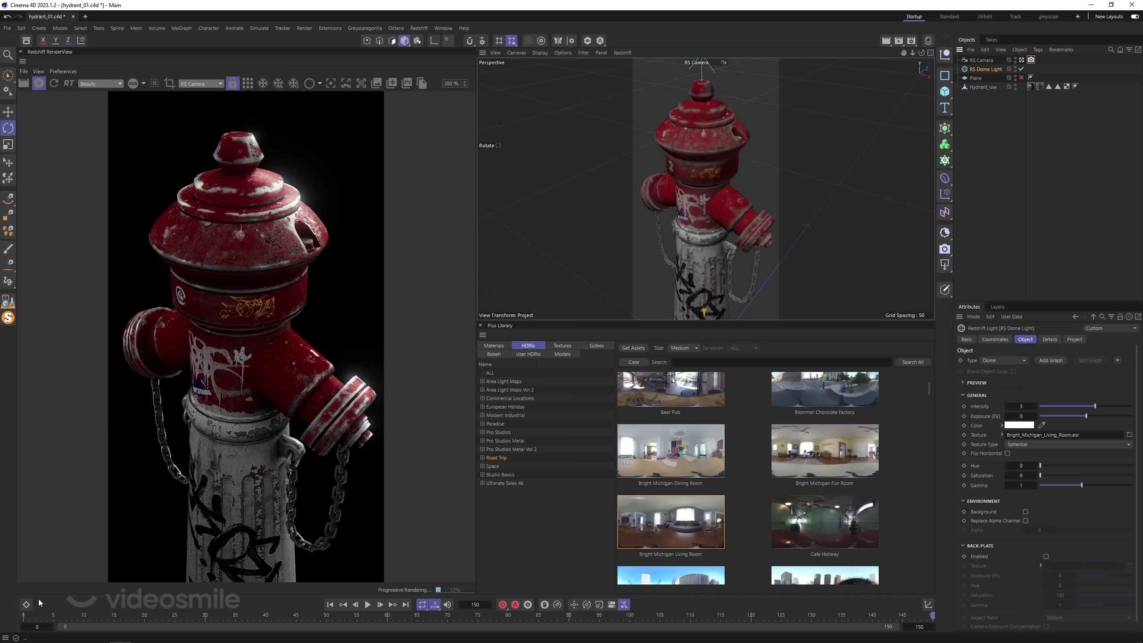
{"action": "left_click", "coordinate": [32, 617]}
{"action": "left_click", "coordinate": [991, 340]}
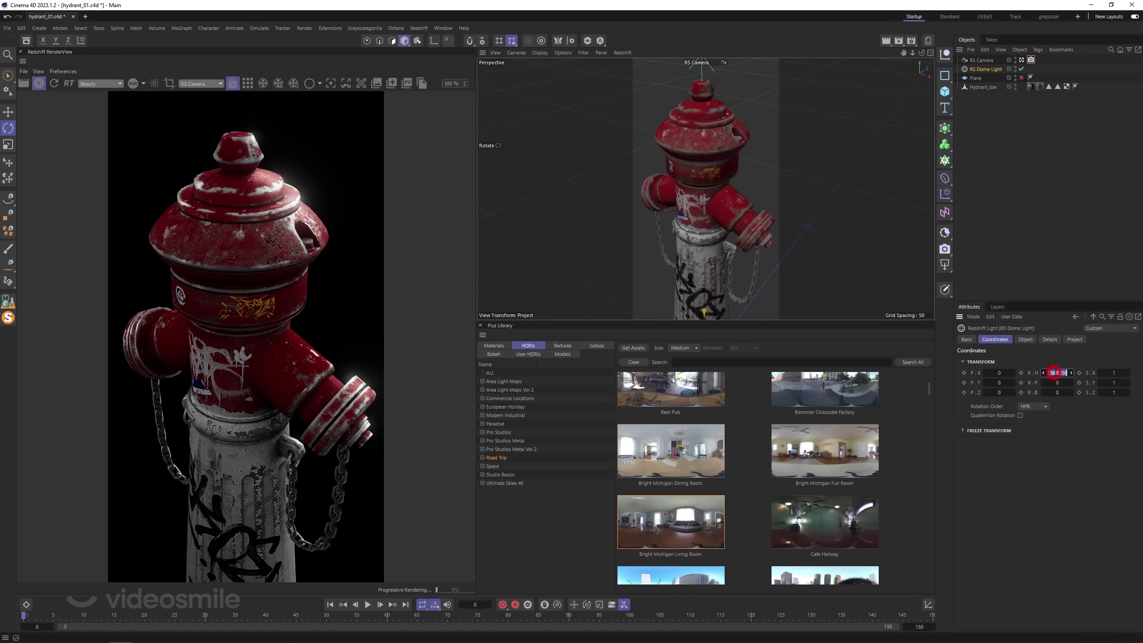
{"action": "type", "text": "0"}
{"action": "key", "text": "Return"}
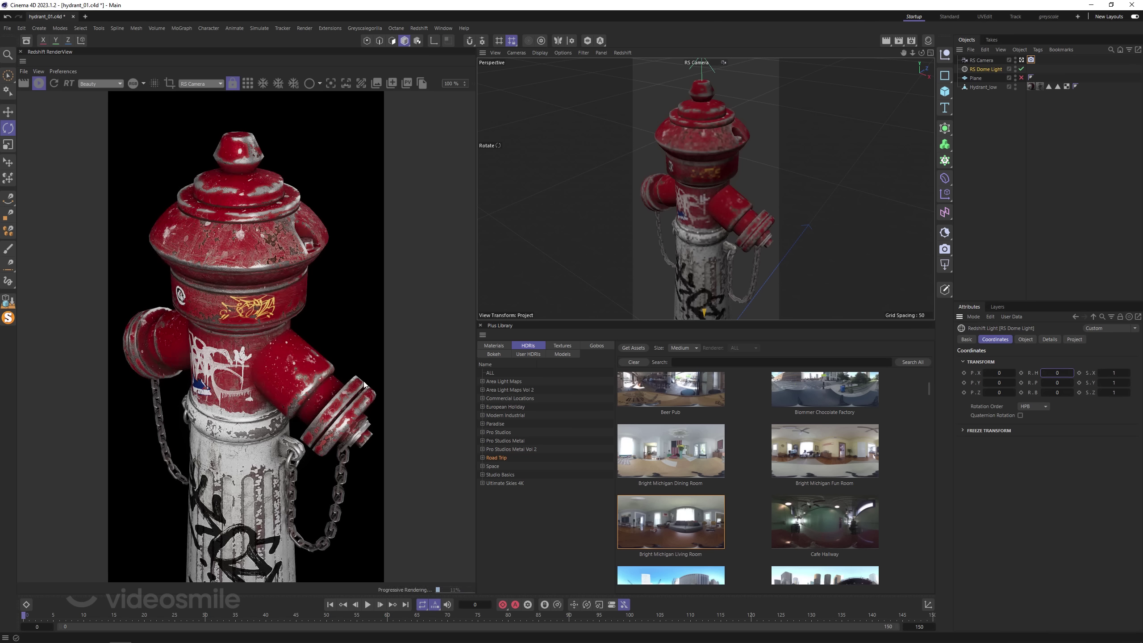
Keyframe the dome light's heading at frame 0 (about -219°) and at frame 150.
{"action": "left_click_drag", "start_coordinate": [1053, 373], "coordinate": [990, 373]}
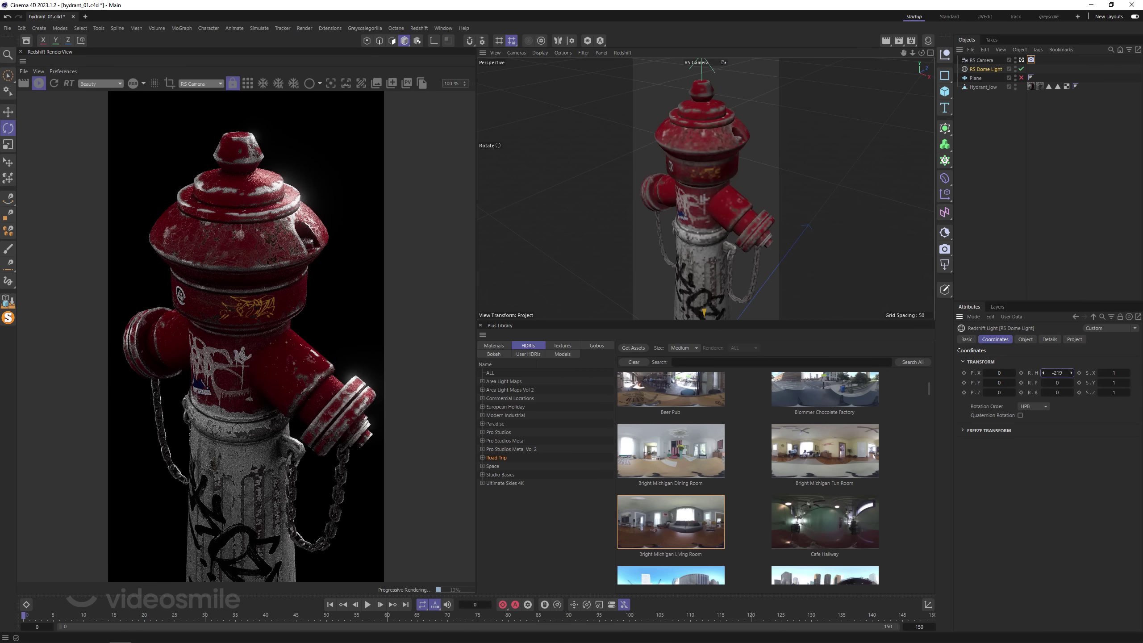
{"action": "left_click_drag", "start_coordinate": [1048, 373], "coordinate": [1024, 377]}
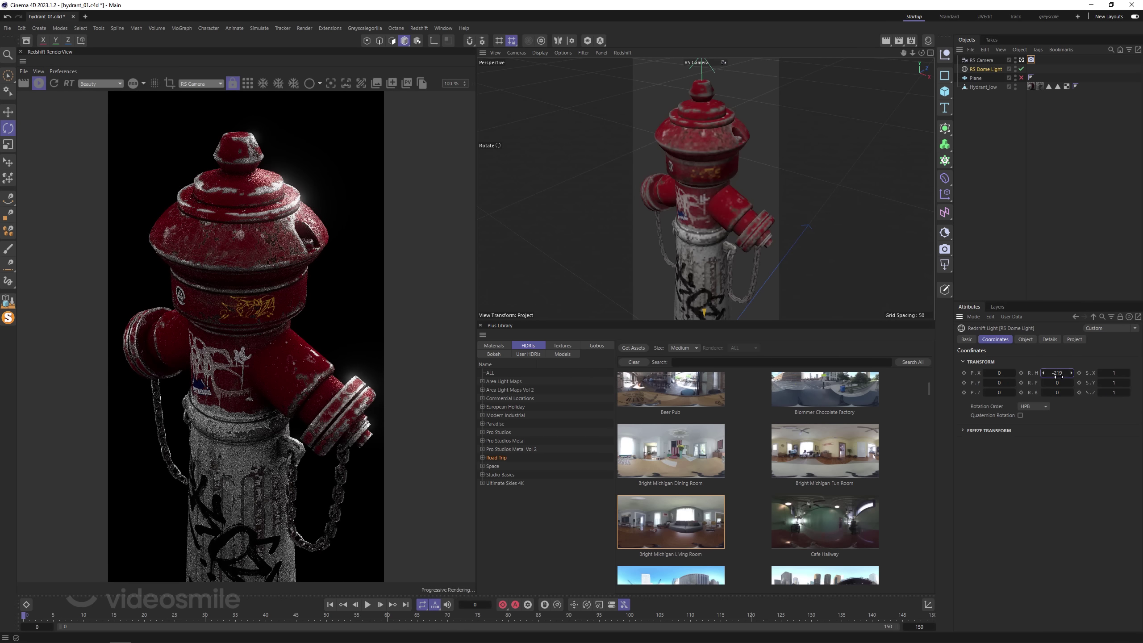
{"action": "left_click", "coordinate": [932, 621]}
{"action": "left_click_drag", "start_coordinate": [1058, 373], "coordinate": [1089, 372]}
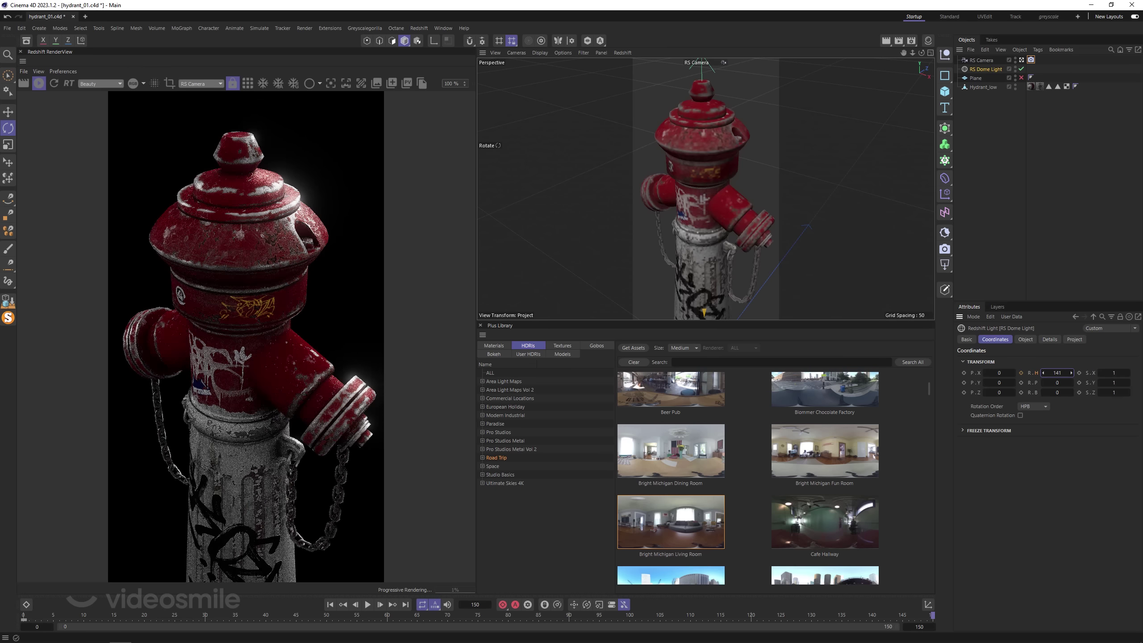
{"action": "left_click", "coordinate": [1061, 372]}
{"action": "left_click_drag", "start_coordinate": [1061, 372], "coordinate": [1060, 370]}
Make the dome rotation keys linear, preview the animation, and close the Plus Library.
{"action": "left_click", "coordinate": [664, 622]}
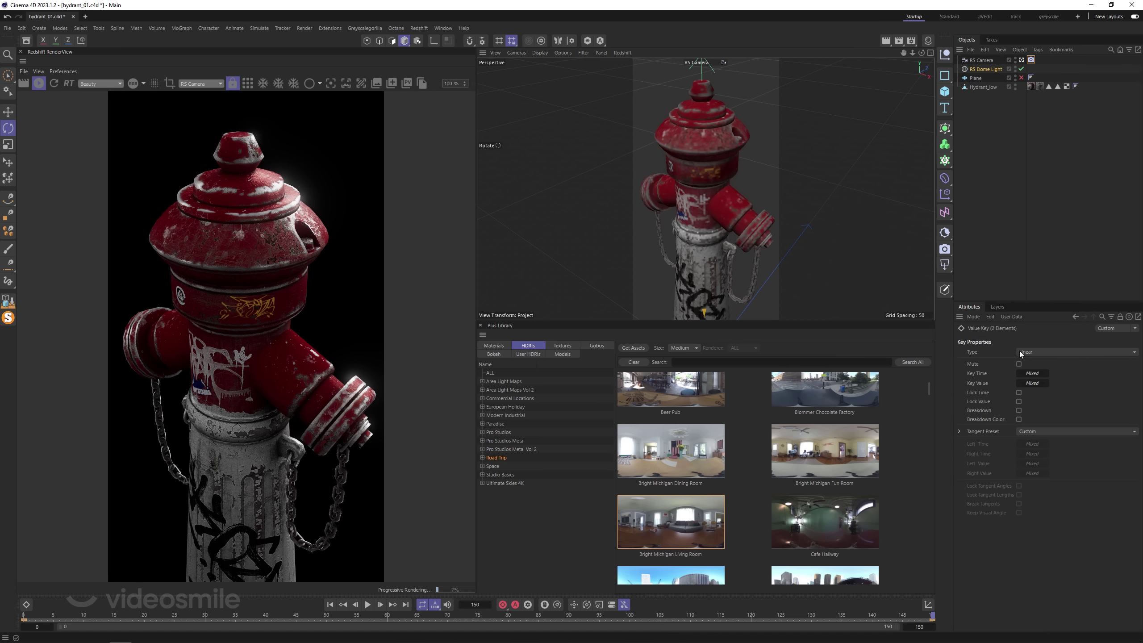
{"action": "left_click", "coordinate": [1052, 352]}
{"action": "left_click", "coordinate": [1050, 373]}
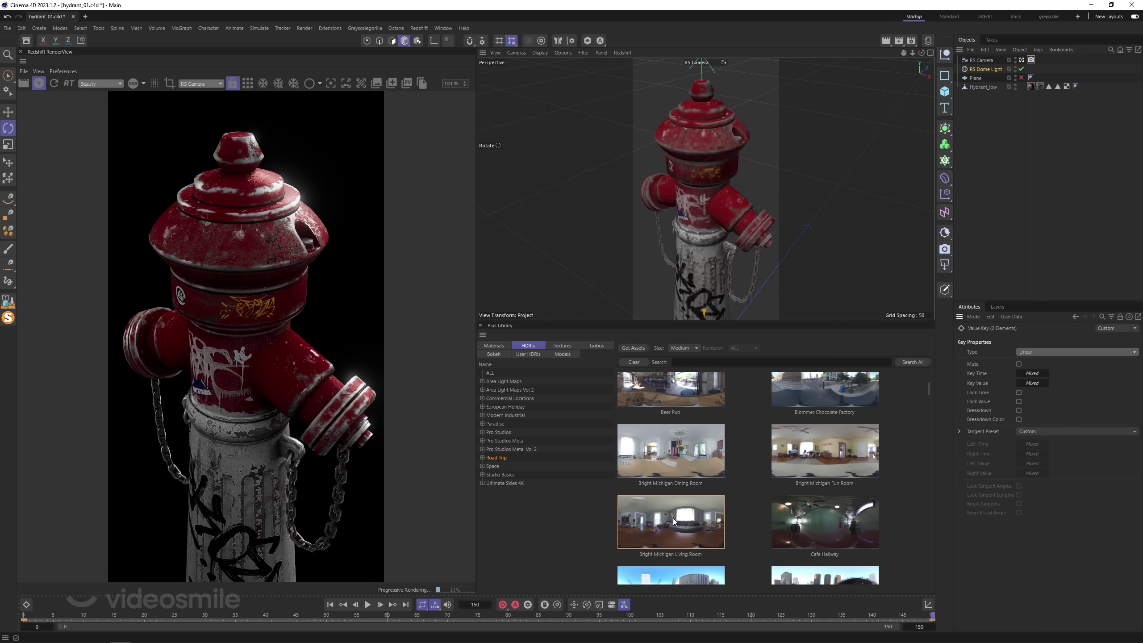
{"action": "left_click_drag", "start_coordinate": [25, 615], "coordinate": [149, 618]}
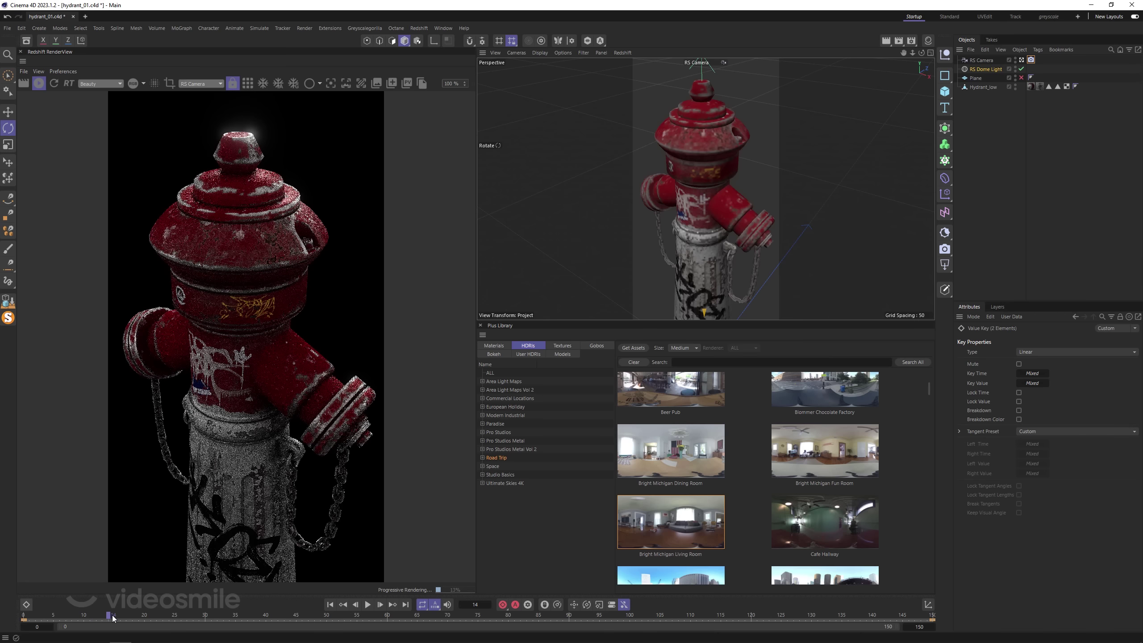
{"action": "left_click_drag", "start_coordinate": [150, 619], "coordinate": [943, 601]}
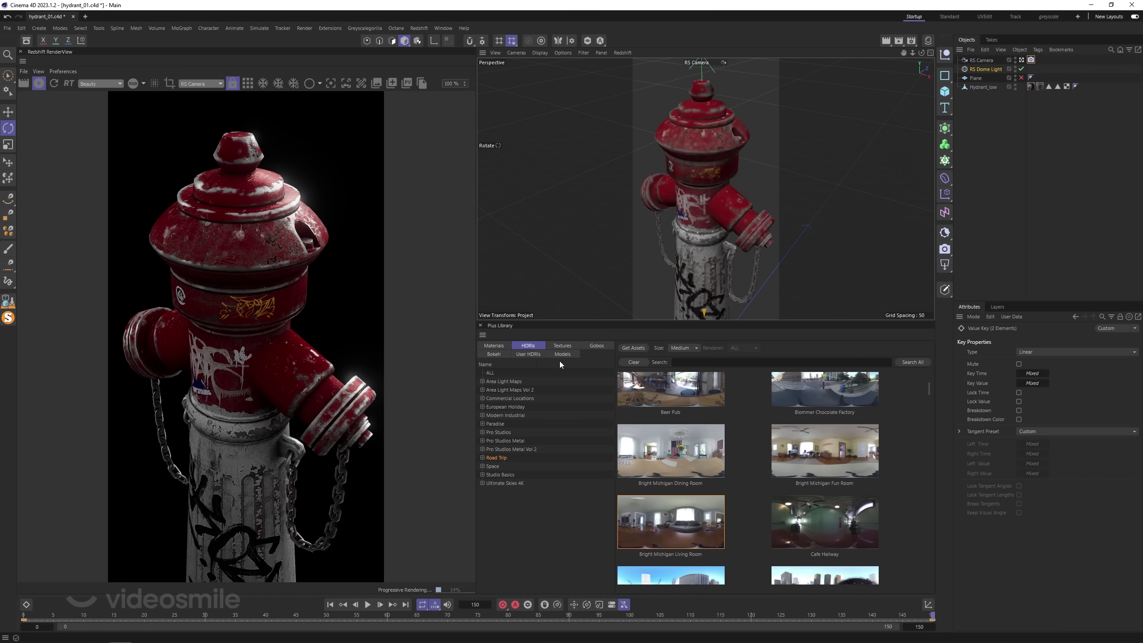
{"action": "left_click", "coordinate": [479, 325]}
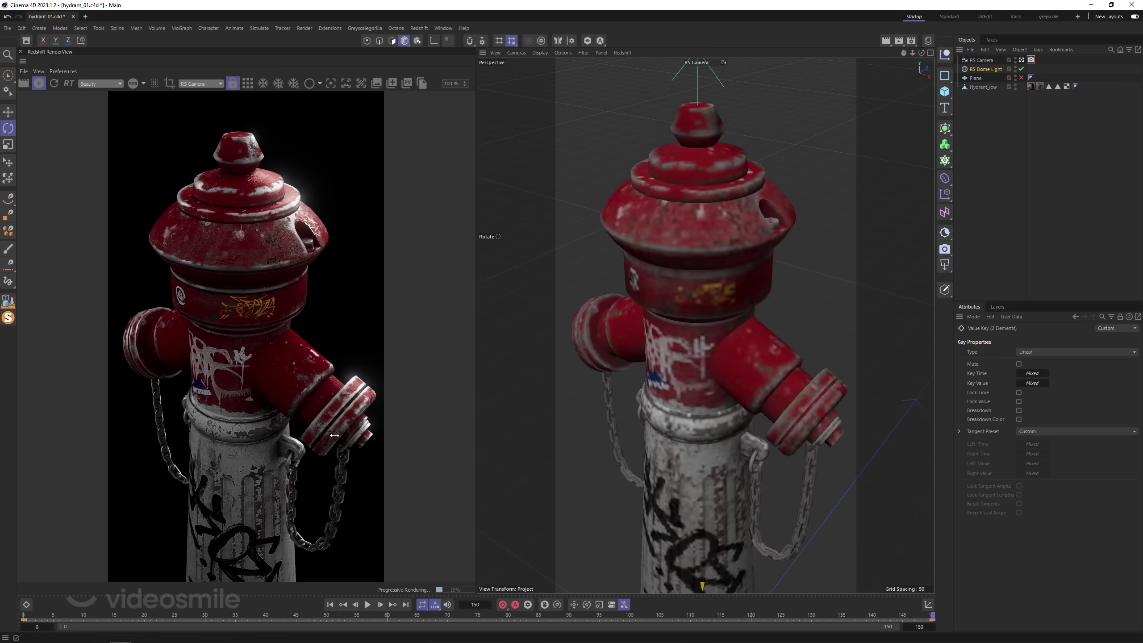
Add an RS Area Light under the dome light, moved out in Top view and turned -180°.
{"action": "left_click", "coordinate": [945, 266]}
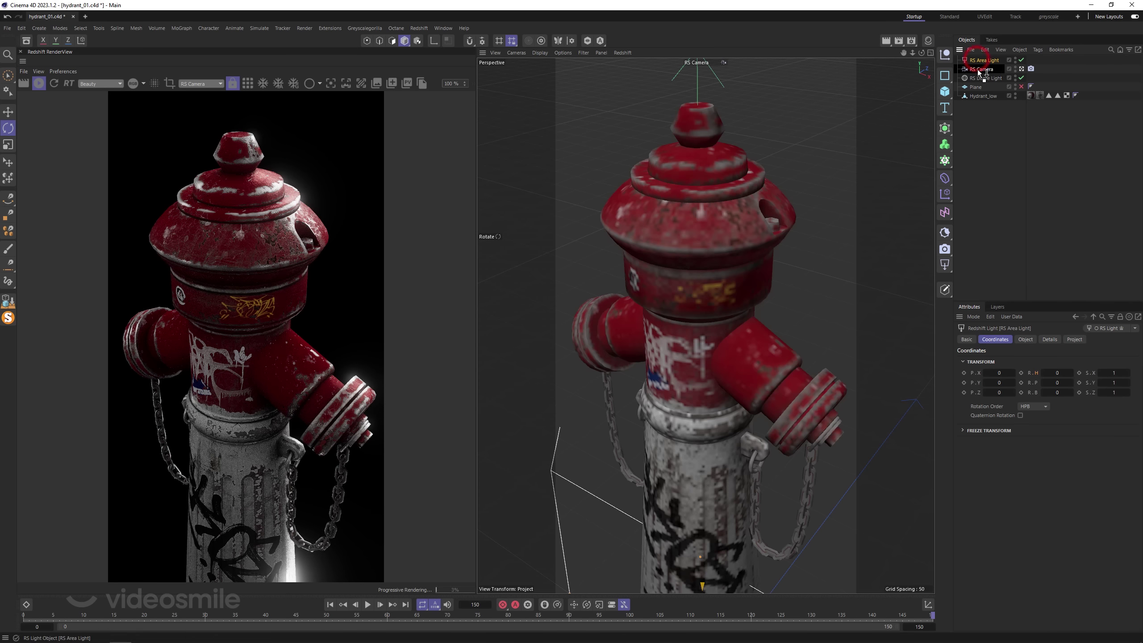
{"action": "left_click_drag", "start_coordinate": [984, 60], "coordinate": [979, 78]}
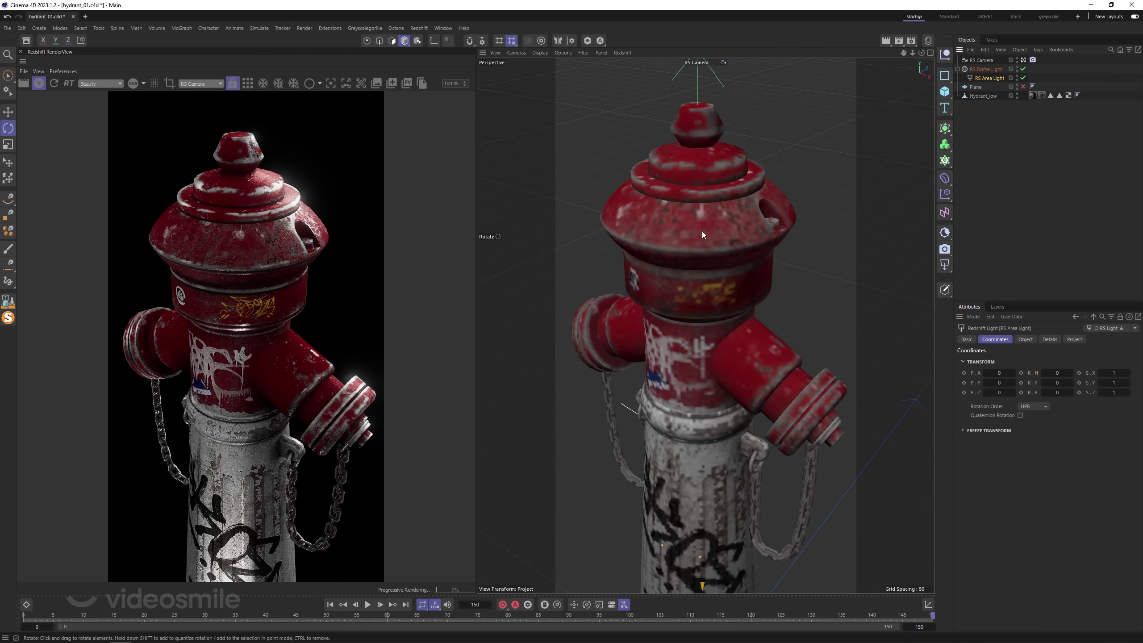
{"action": "middle_click", "coordinate": [702, 231]}
{"action": "middle_click", "coordinate": [755, 200]}
{"action": "key", "text": "e"}
{"action": "left_click_drag", "start_coordinate": [784, 367], "coordinate": [714, 451]}
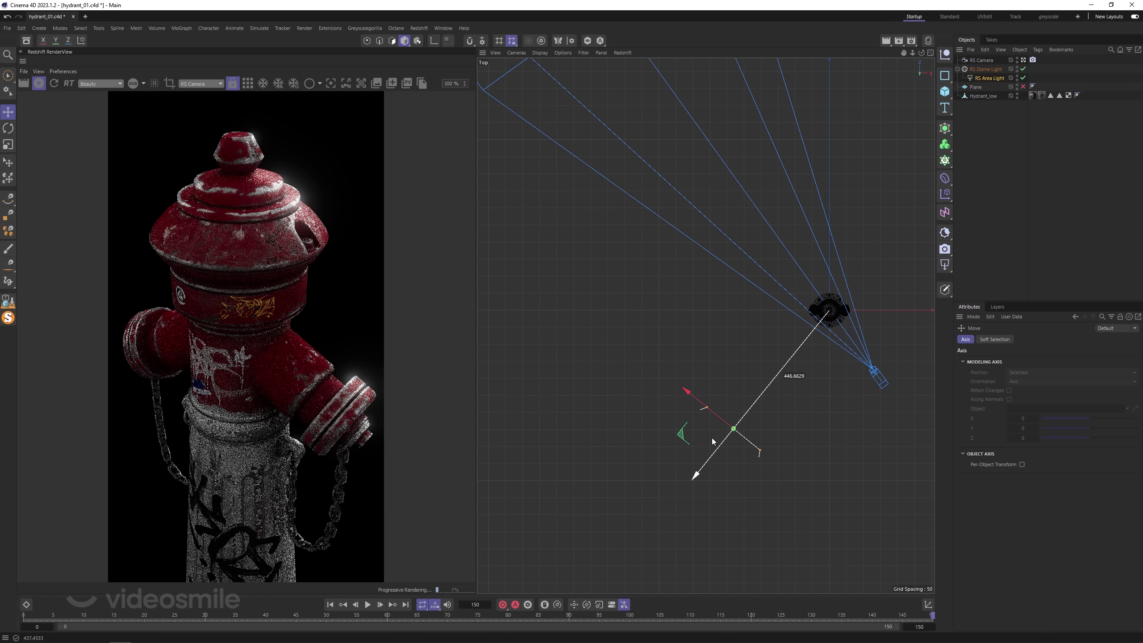
{"action": "key", "text": "r"}
{"action": "mouse_move", "coordinate": [745, 389]}
{"action": "left_mouse_down"}
{"action": "mouse_move", "coordinate": [754, 395]}
{"action": "mouse_move", "coordinate": [718, 478]}
{"action": "left_mouse_up"}
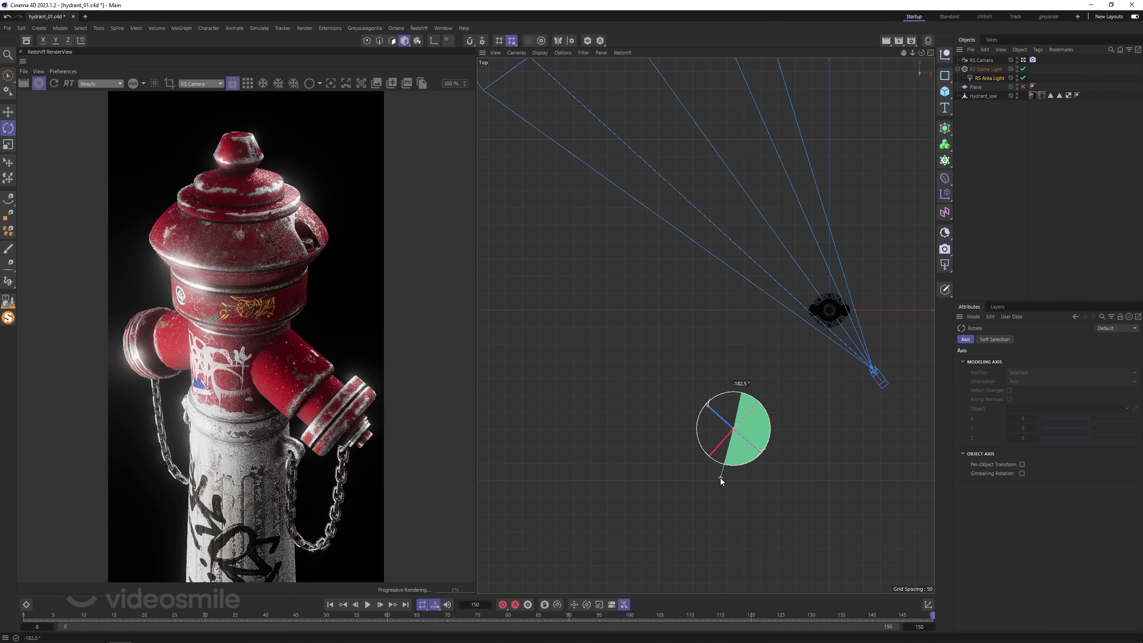
{"action": "left_click_drag", "start_coordinate": [717, 478], "coordinate": [721, 478]}
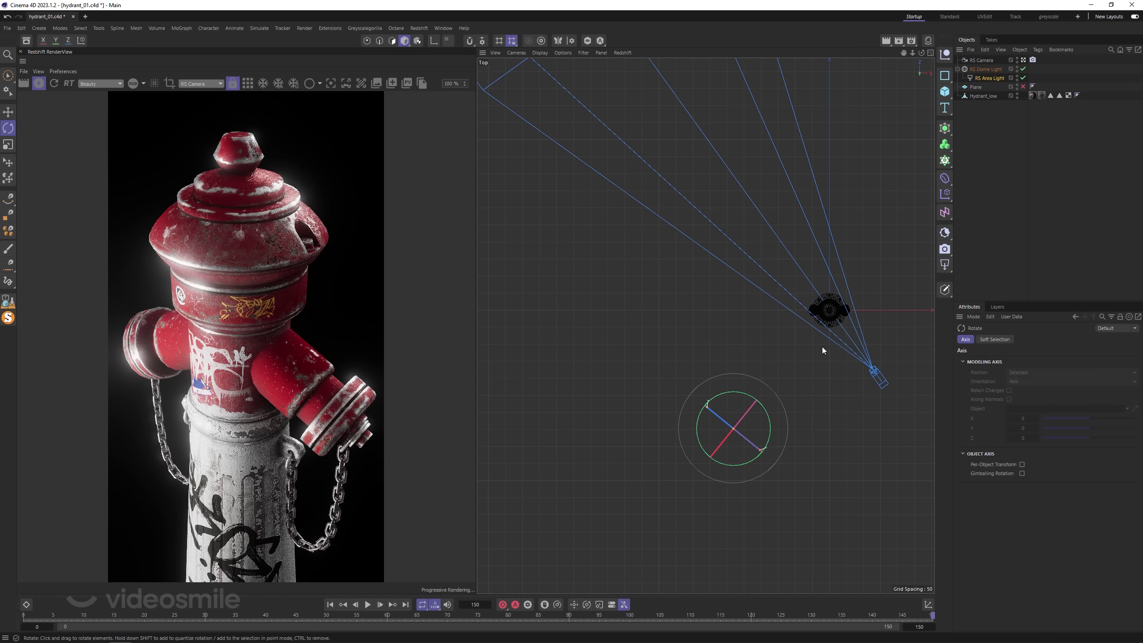
Scrub the timeline to preview the rotating lights, then show the area light's lighting properties.
{"action": "left_click", "coordinate": [976, 69]}
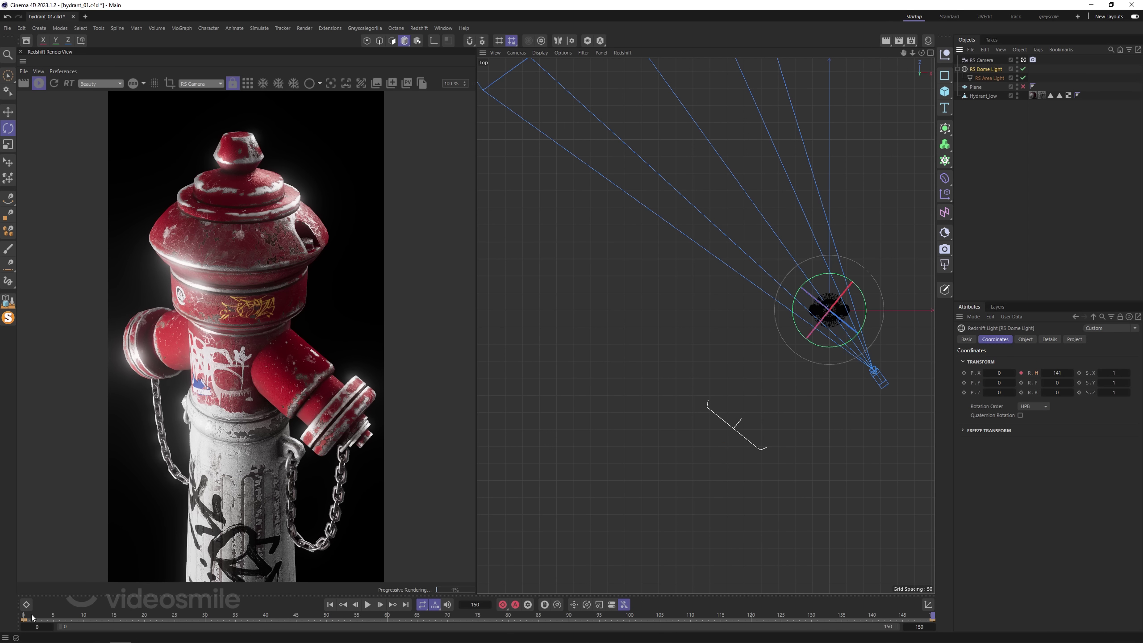
{"action": "left_click_drag", "start_coordinate": [33, 616], "coordinate": [326, 617]}
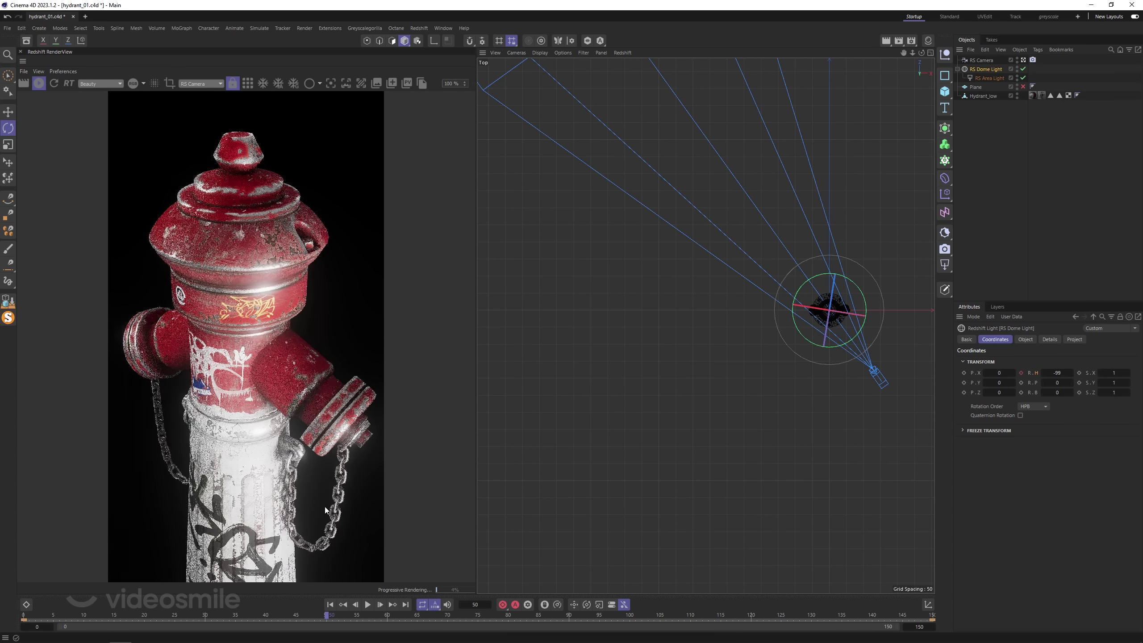
{"action": "left_click_drag", "start_coordinate": [325, 506], "coordinate": [966, 417]}
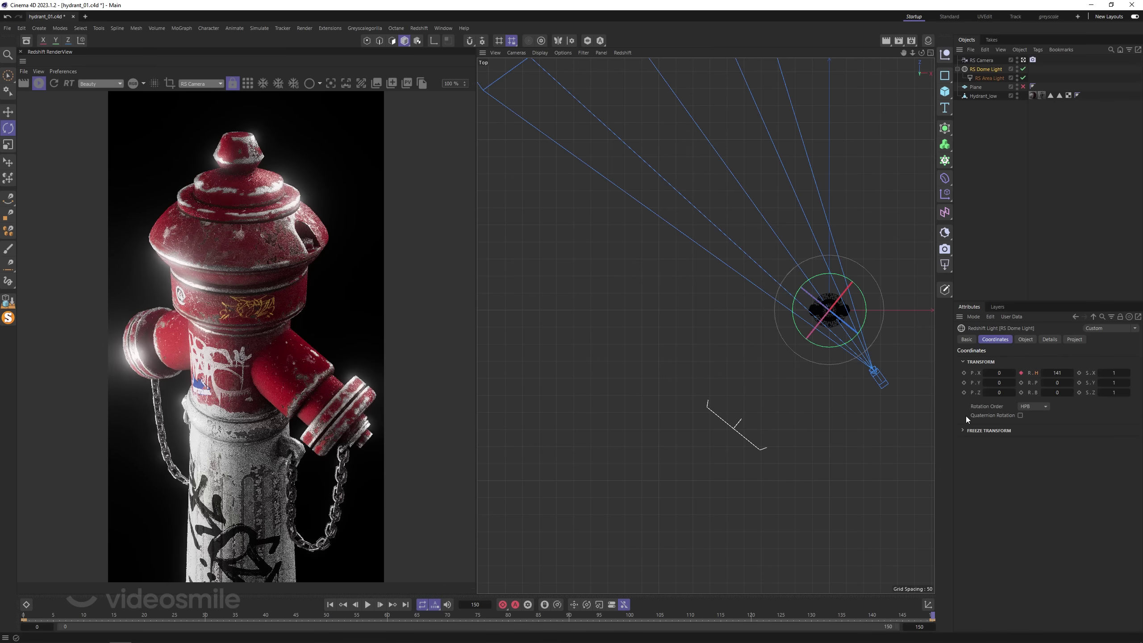
{"action": "left_click", "coordinate": [990, 78]}
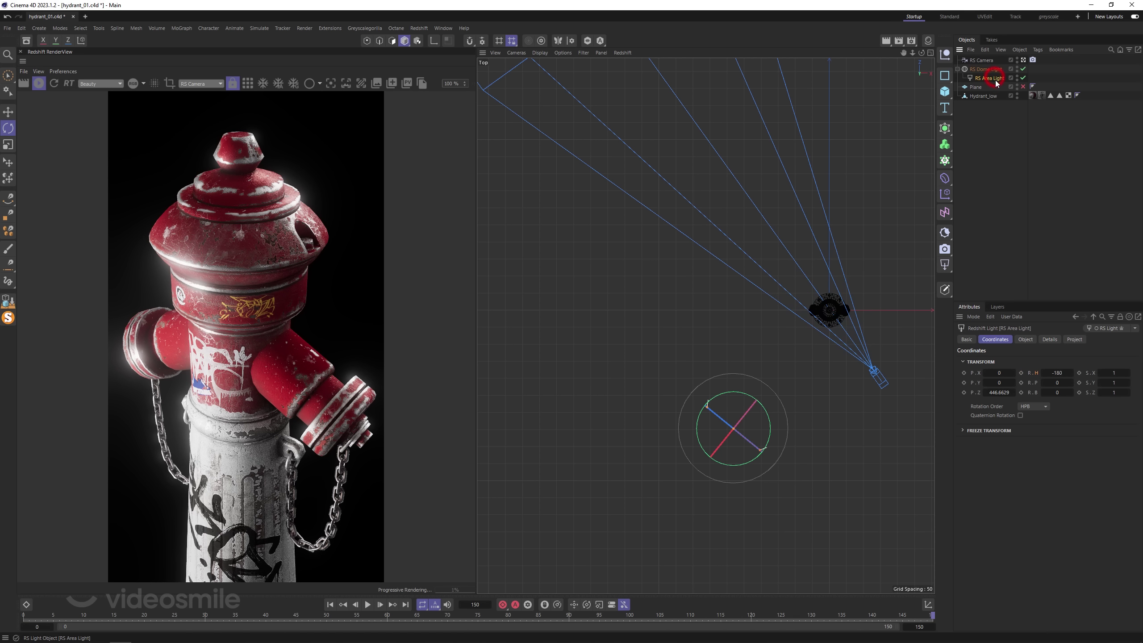
{"action": "left_click", "coordinate": [1025, 339]}
Make the area light red at intensity 24.12.
{"action": "left_click", "coordinate": [1020, 469]}
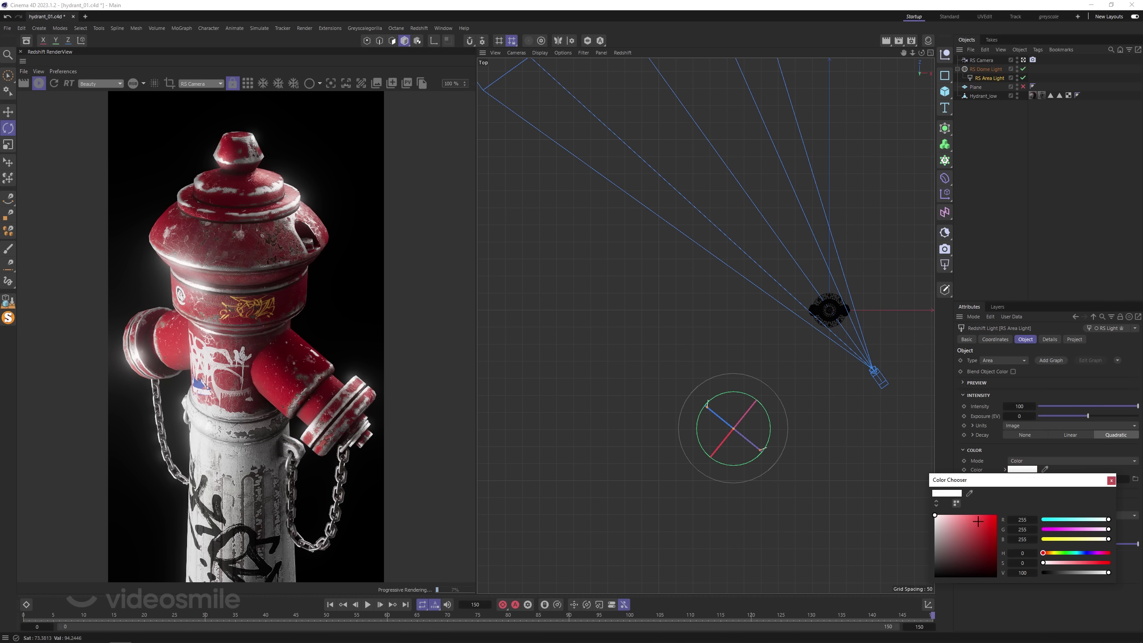
{"action": "left_click", "coordinate": [995, 515]}
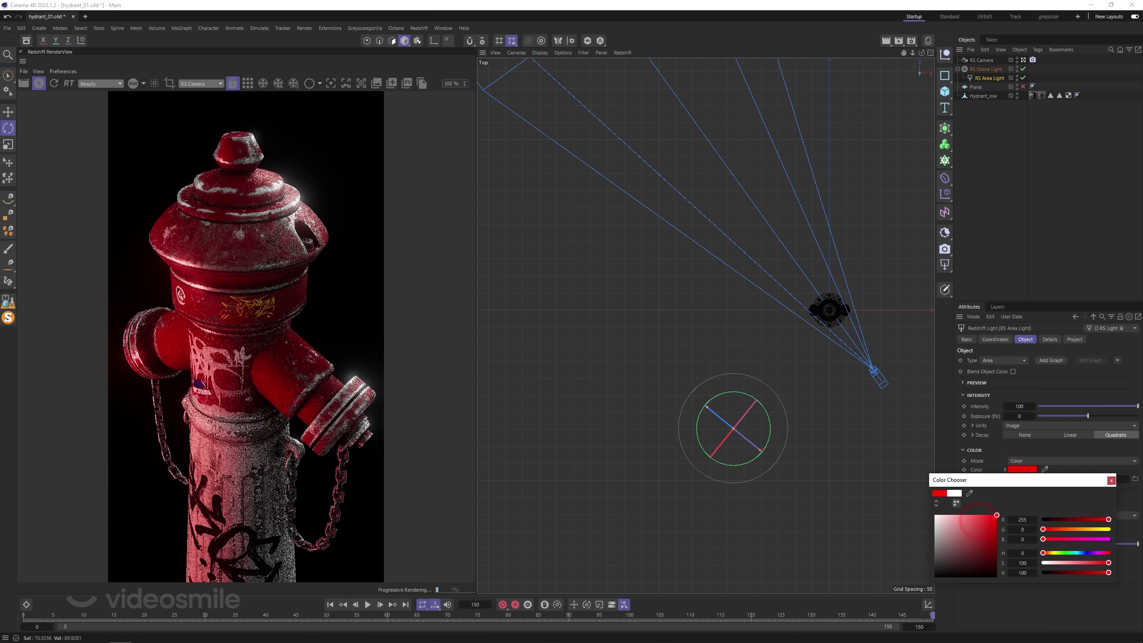
{"action": "left_click", "coordinate": [1110, 481]}
{"action": "mouse_move", "coordinate": [1105, 406]}
{"action": "left_mouse_down"}
{"action": "mouse_move", "coordinate": [1044, 407]}
{"action": "mouse_move", "coordinate": [1062, 407]}
{"action": "left_mouse_up"}
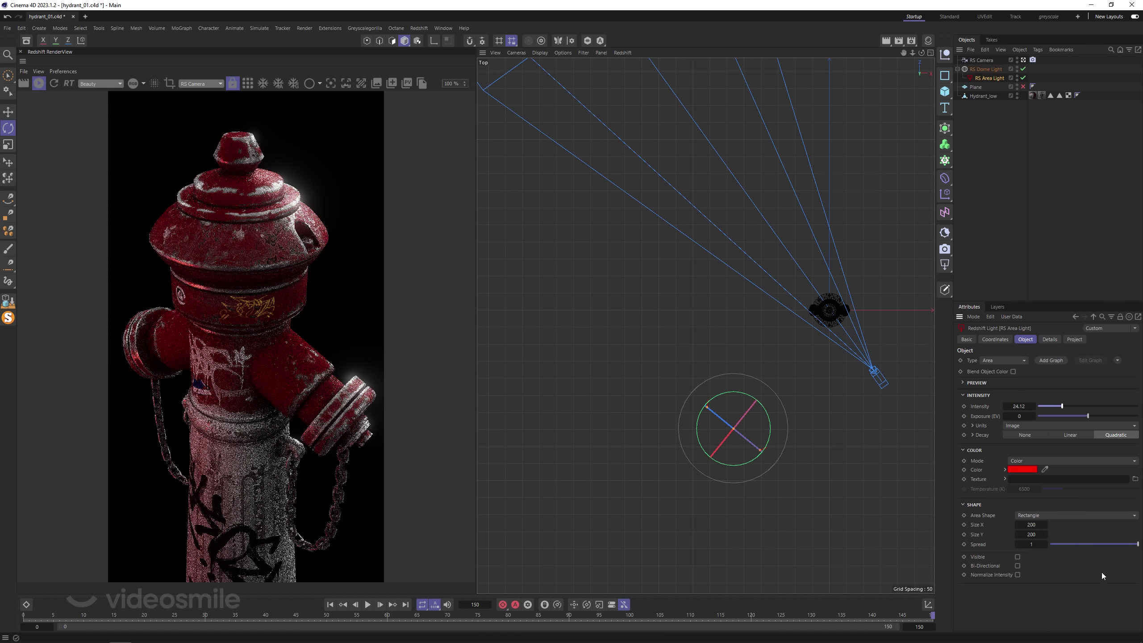
{"action": "mouse_move", "coordinate": [1137, 544]}
{"action": "left_mouse_down"}
{"action": "mouse_move", "coordinate": [1051, 543]}
{"action": "mouse_move", "coordinate": [1092, 545]}
{"action": "left_mouse_up"}
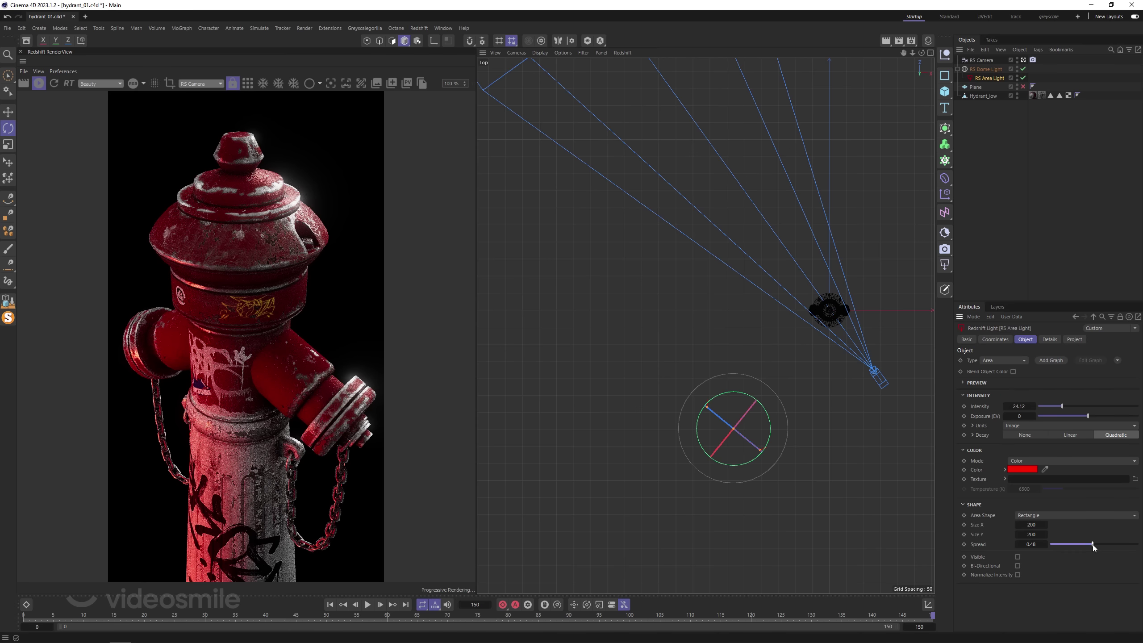
Raise the area light higher in the side view and keep its spread at 0.49.
{"action": "middle_click", "coordinate": [608, 402]}
{"action": "key", "text": "e"}
{"action": "left_click_drag", "start_coordinate": [551, 515], "coordinate": [544, 462]}
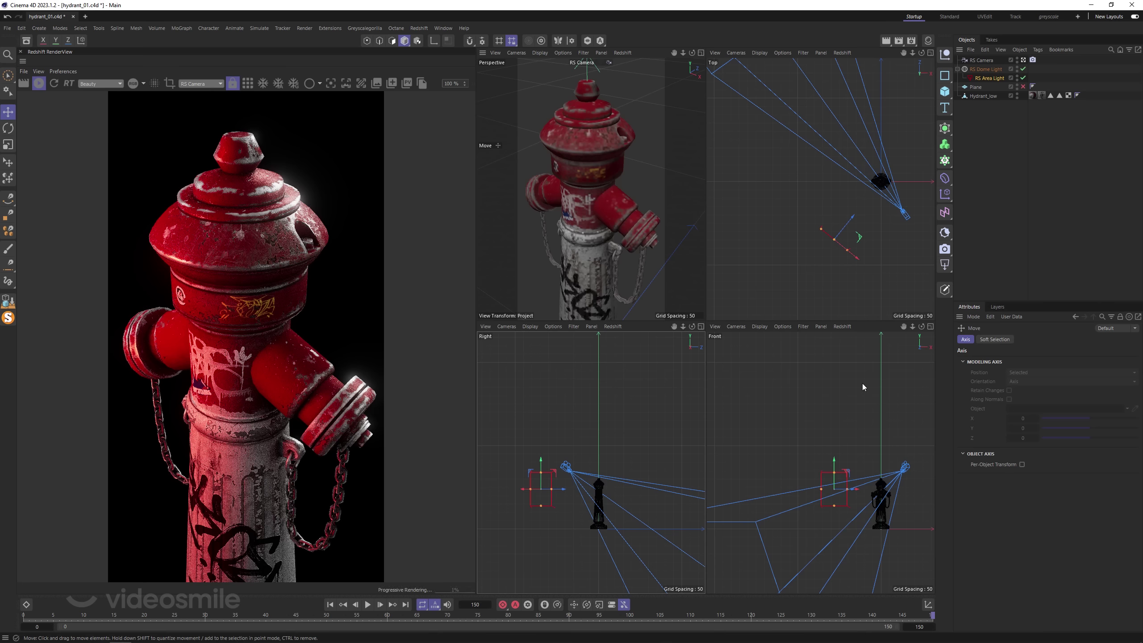
{"action": "left_click", "coordinate": [990, 78]}
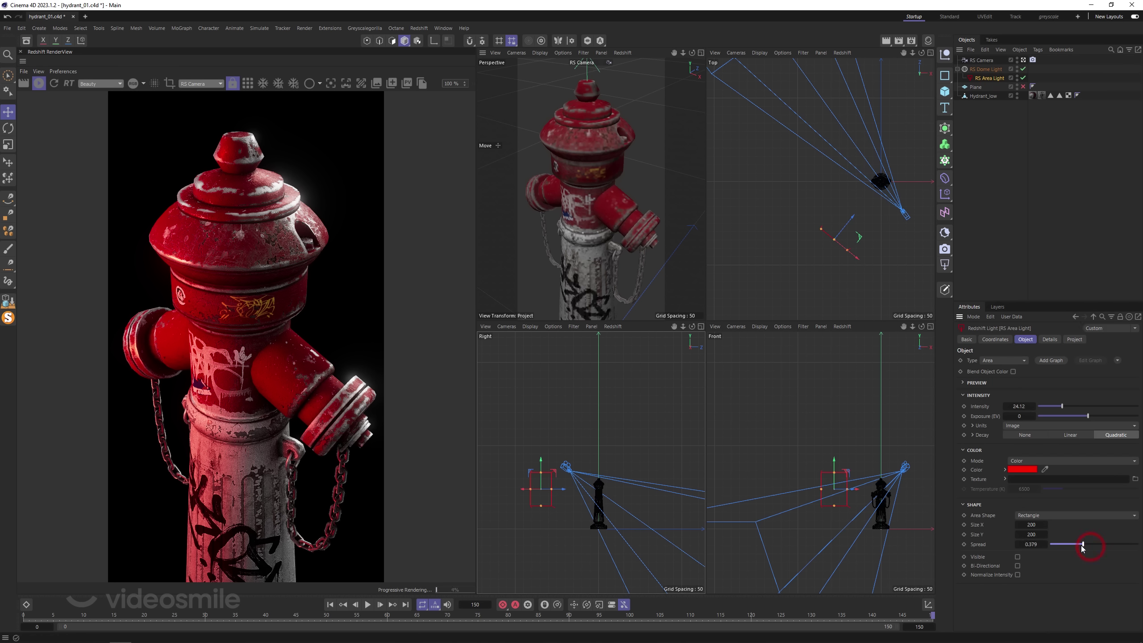
{"action": "left_click_drag", "start_coordinate": [1082, 546], "coordinate": [1049, 544]}
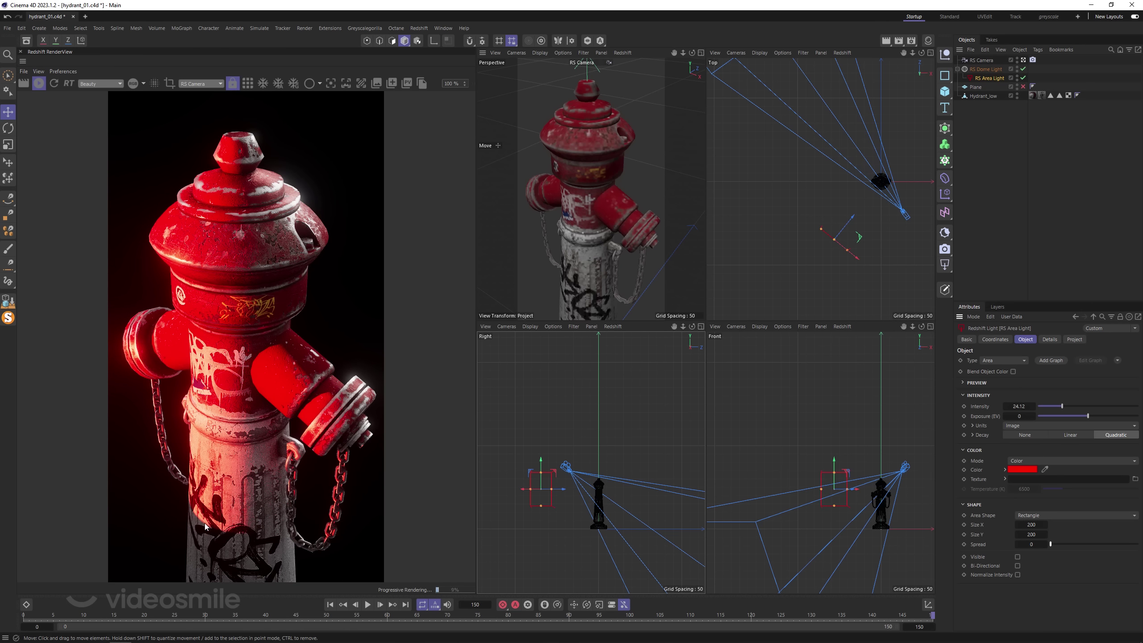
{"action": "key", "text": "ctrl+z"}
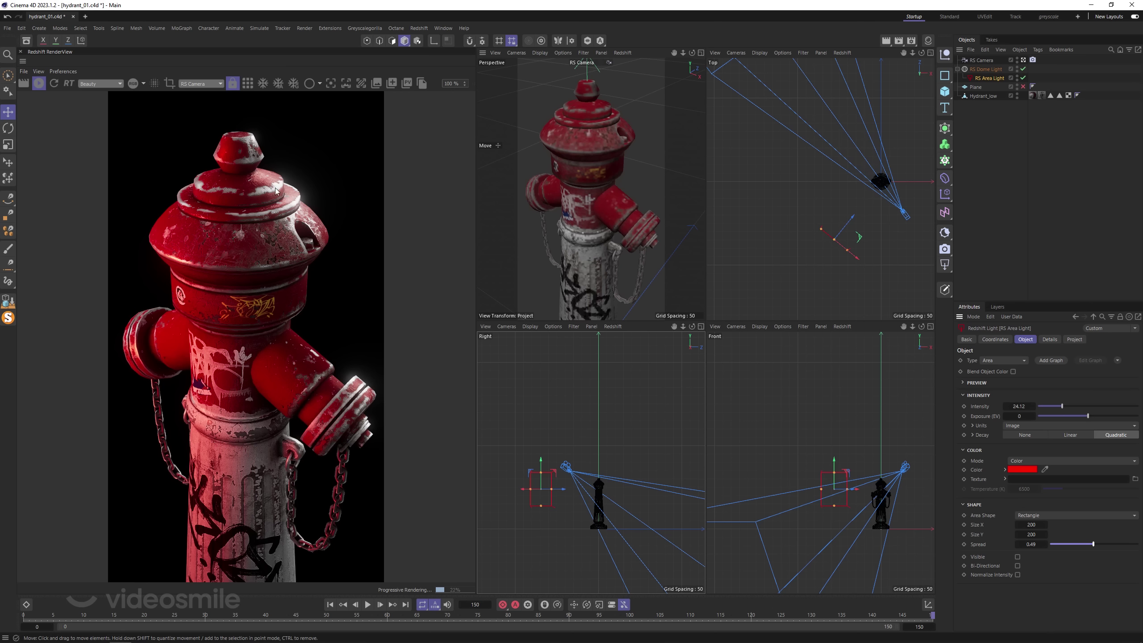
{"action": "left_click", "coordinate": [1026, 471]}
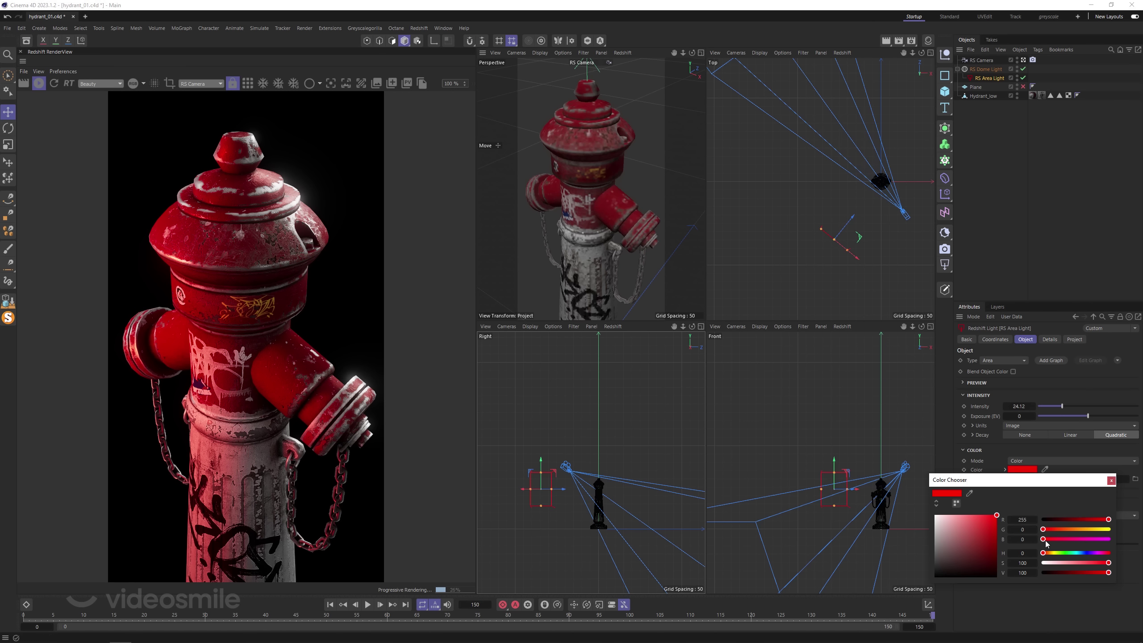
Tint the area light pale cyan and scrub the timeline to preview the moving lights.
{"action": "left_click_drag", "start_coordinate": [1062, 556], "coordinate": [1082, 553]}
{"action": "mouse_move", "coordinate": [976, 531]}
{"action": "left_mouse_down"}
{"action": "mouse_move", "coordinate": [935, 517]}
{"action": "mouse_move", "coordinate": [957, 514]}
{"action": "left_mouse_up"}
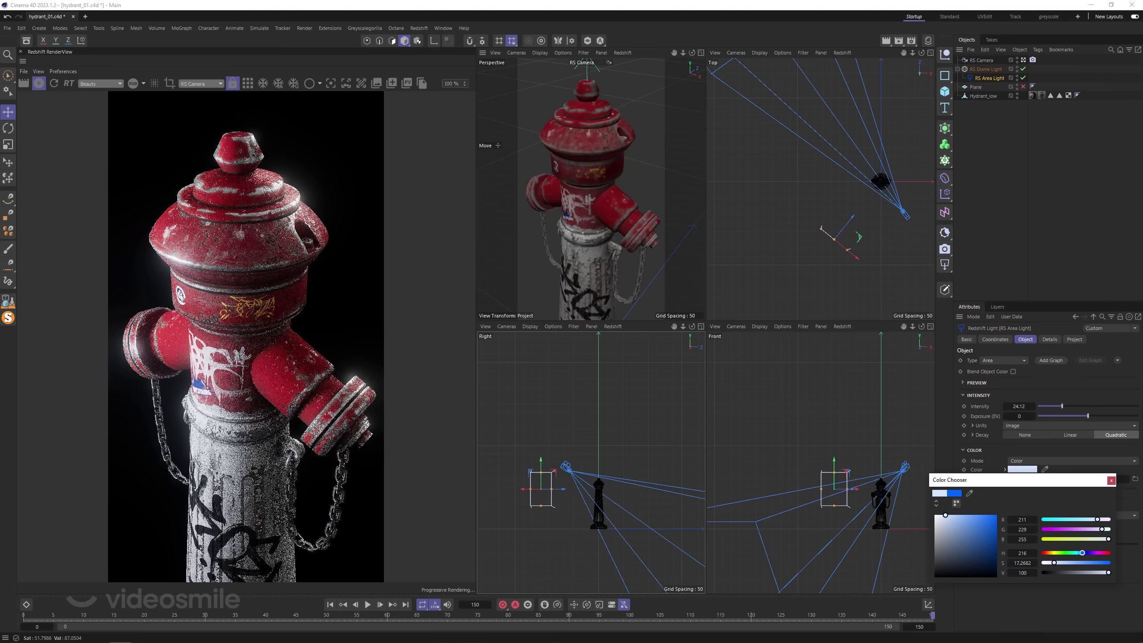
{"action": "left_click_drag", "start_coordinate": [1082, 552], "coordinate": [1079, 552]}
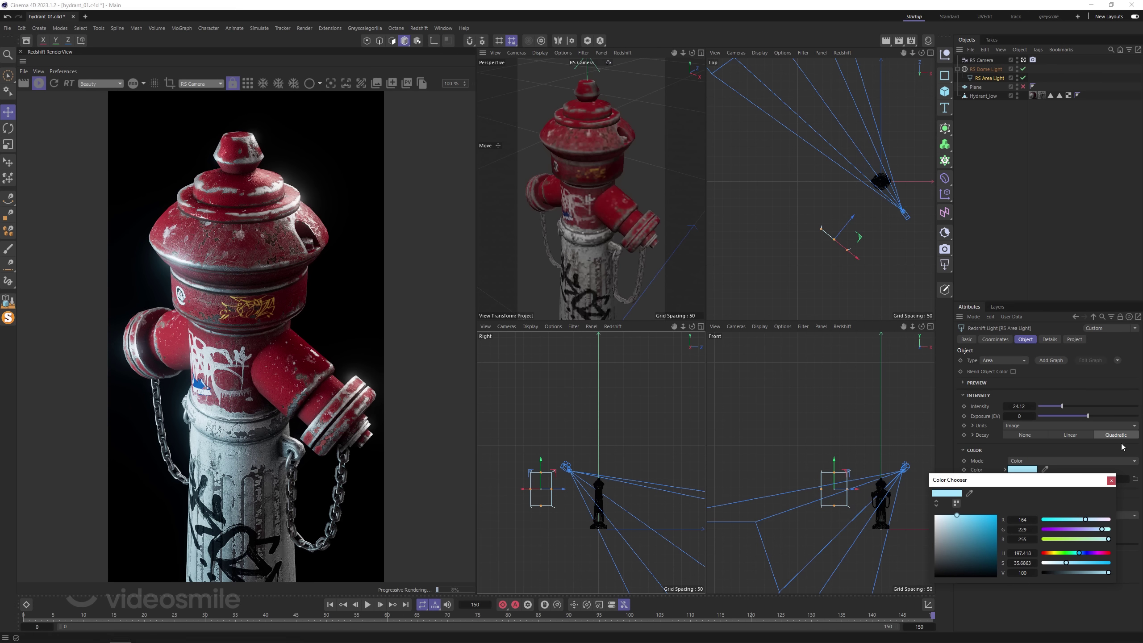
{"action": "left_click", "coordinate": [1111, 480]}
{"action": "left_click_drag", "start_coordinate": [39, 615], "coordinate": [107, 617]}
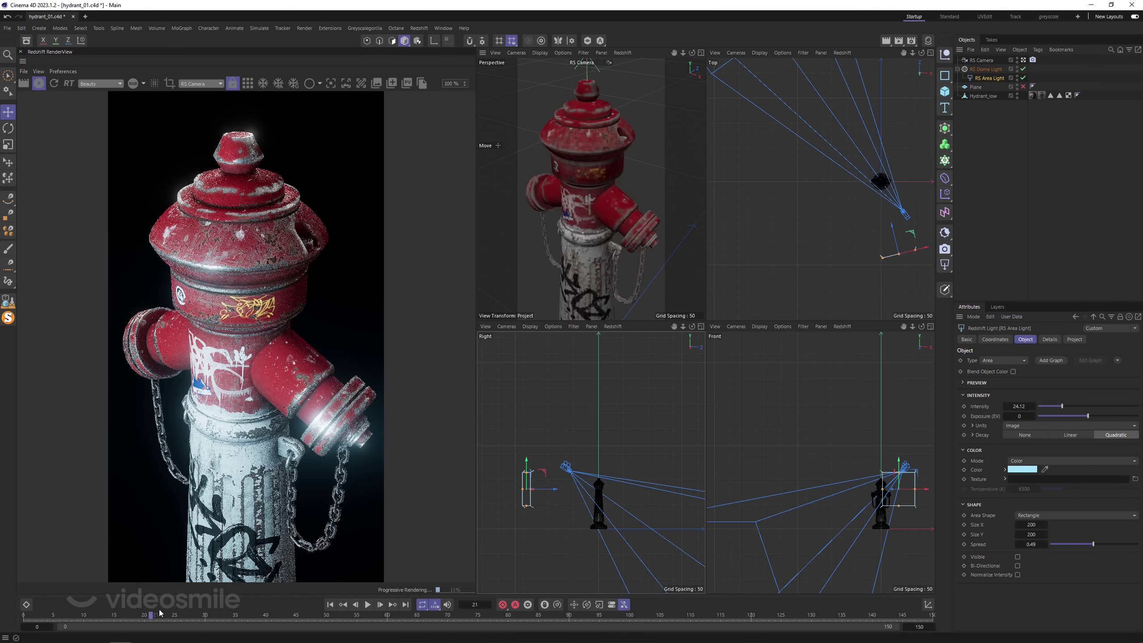
{"action": "left_click_drag", "start_coordinate": [108, 617], "coordinate": [447, 598]}
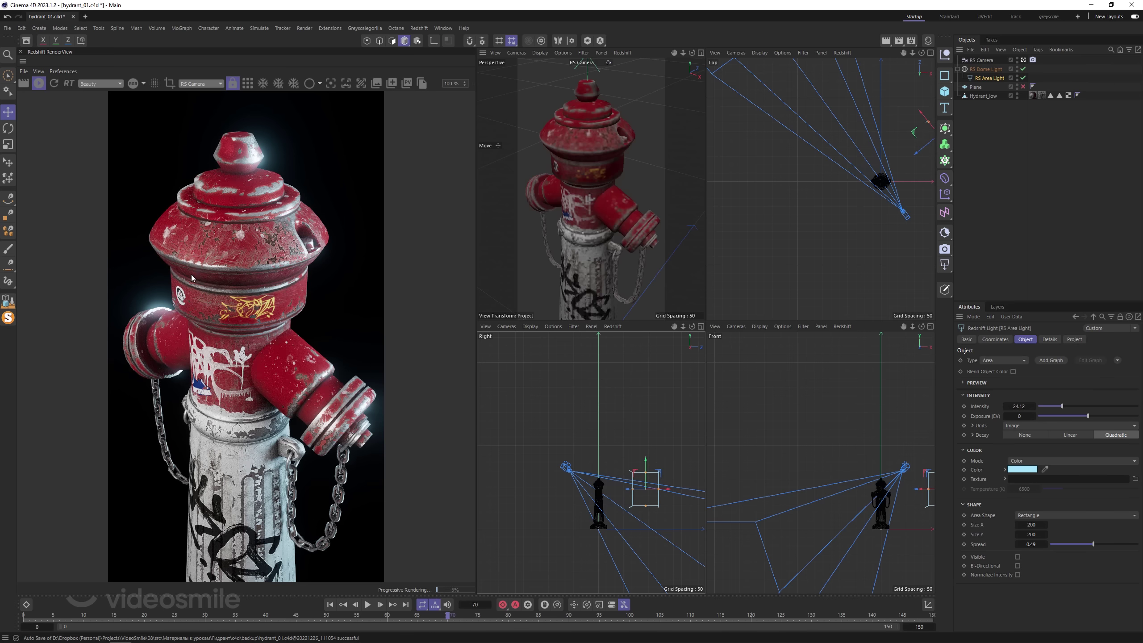
Add a second area light, RS Area Light.1, raised above the hydrant.
{"action": "left_click", "coordinate": [945, 265]}
{"action": "mouse_move", "coordinate": [599, 504]}
{"action": "left_mouse_down"}
{"action": "mouse_move", "coordinate": [598, 426]}
{"action": "mouse_move", "coordinate": [619, 445]}
{"action": "left_mouse_up"}
{"action": "key", "text": "r"}
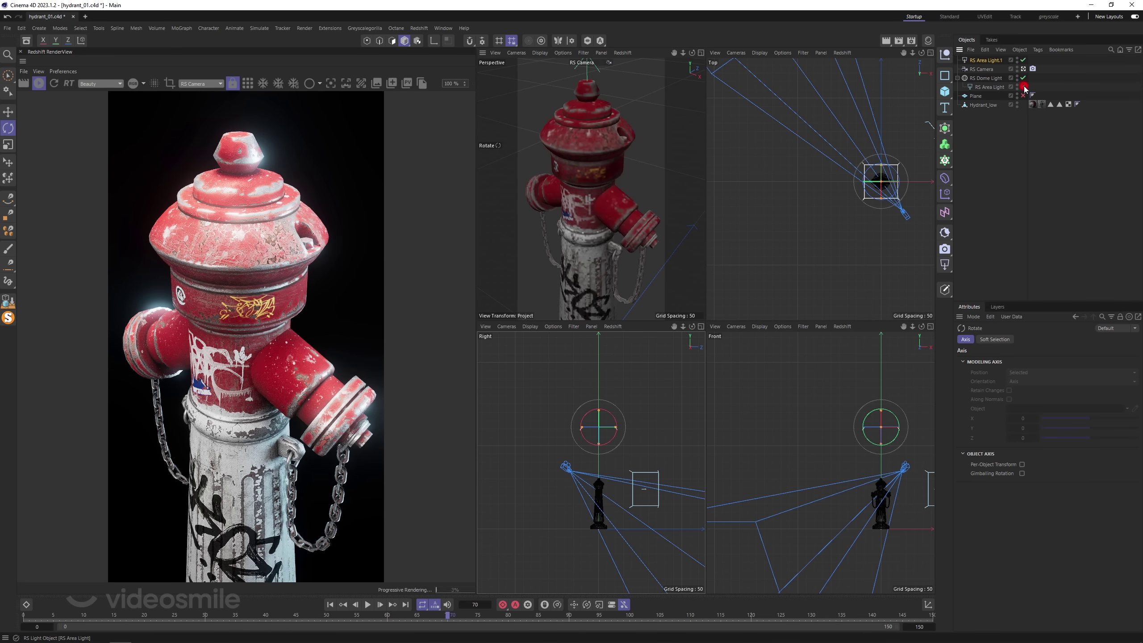
Turn off the original area and dome lights and set the new top light's intensity to 5.
{"action": "left_click", "coordinate": [1023, 87]}
{"action": "left_click", "coordinate": [988, 60]}
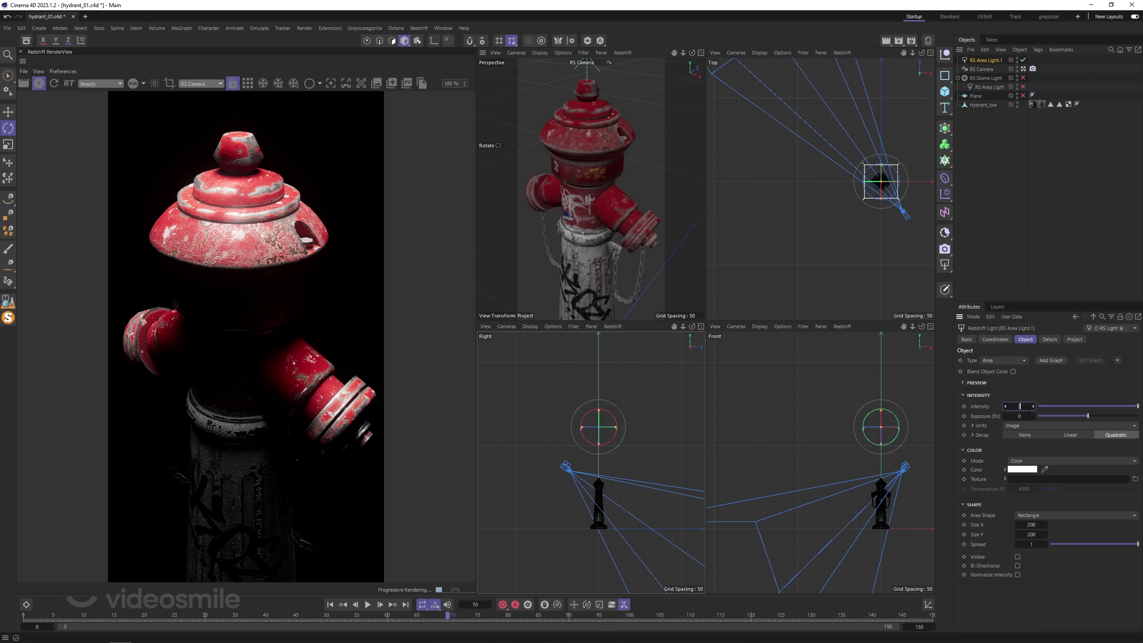
{"action": "type", "text": "5"}
{"action": "key", "text": "Return"}
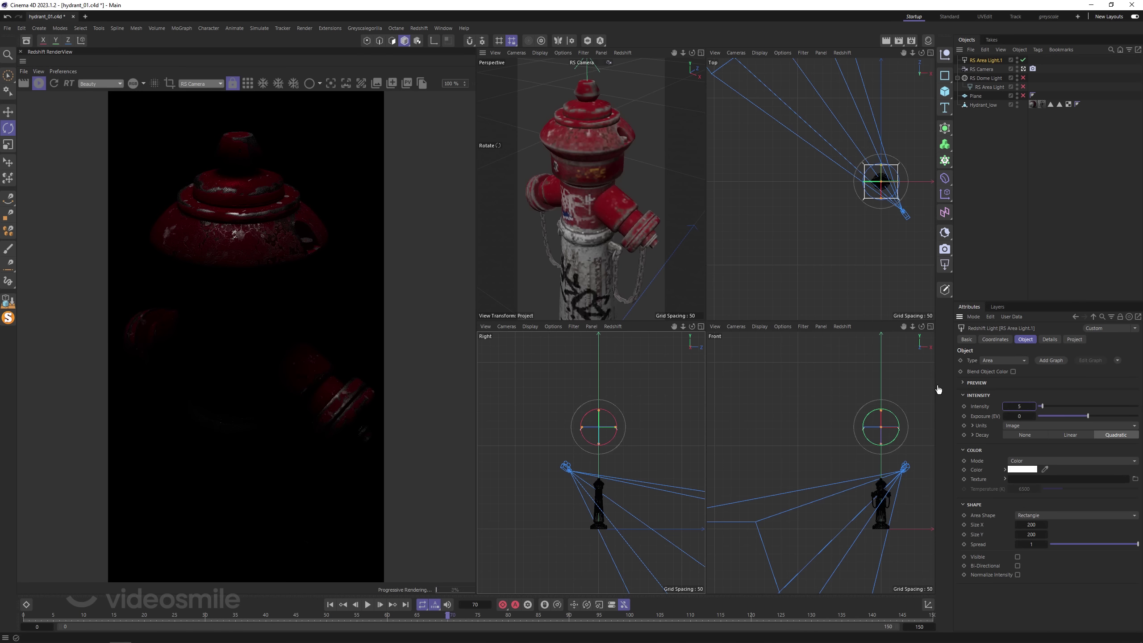
Scale the new top area light up and switch the original area light back on.
{"action": "key", "text": "t"}
{"action": "left_click_drag", "start_coordinate": [616, 427], "coordinate": [631, 431]}
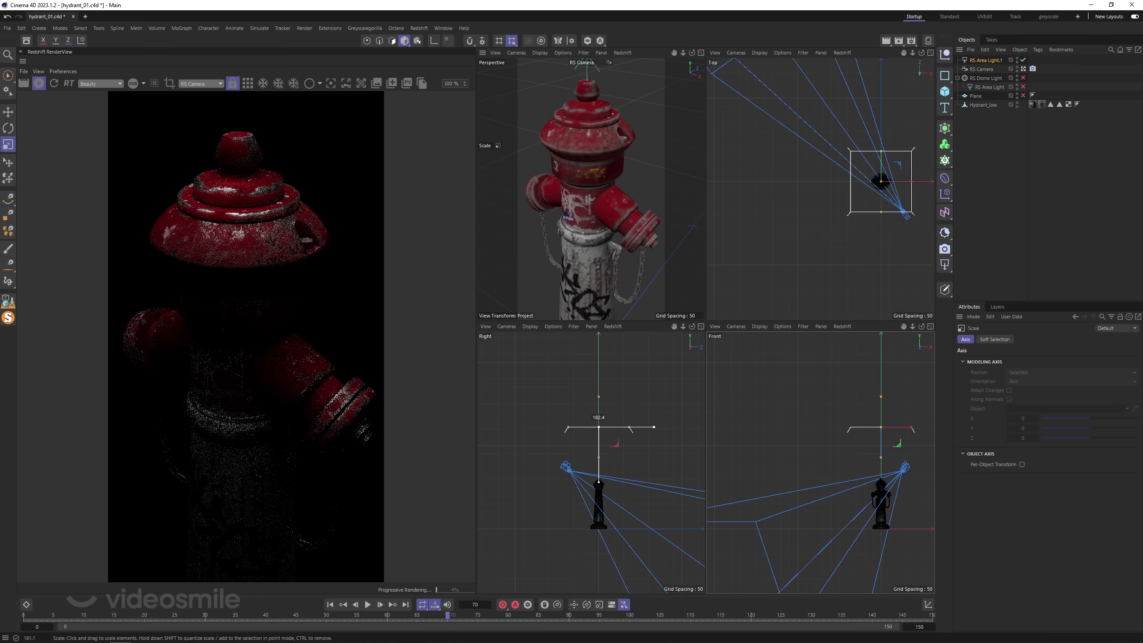
{"action": "key", "text": "r"}
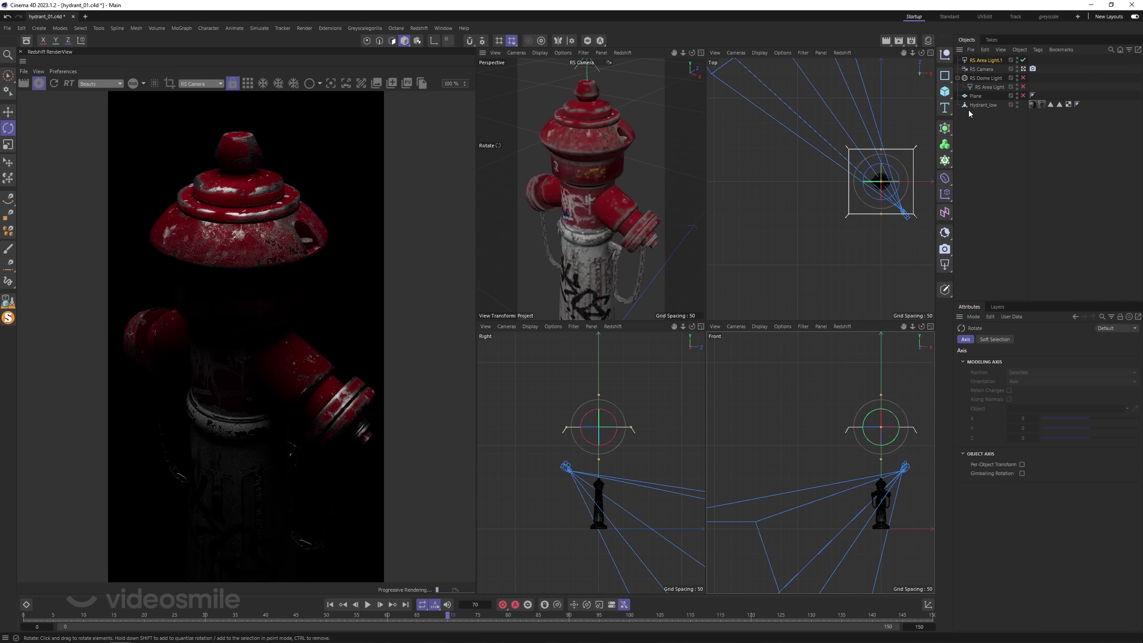
{"action": "left_click", "coordinate": [1022, 87]}
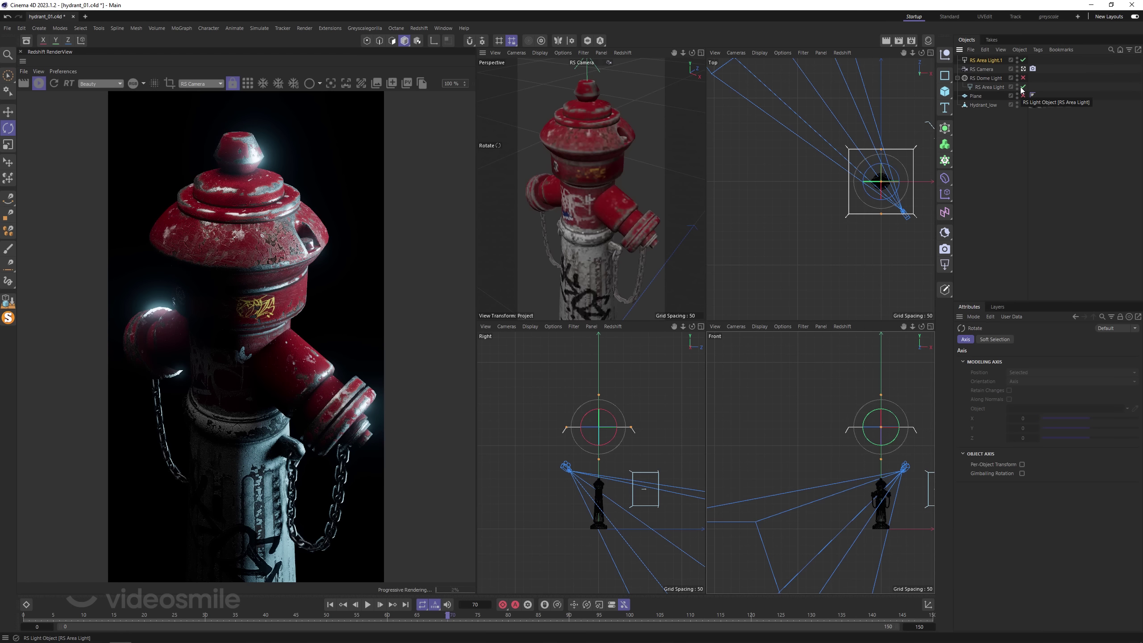
Re-enable the dome and top area lights and scrub the timeline to preview the lighting.
{"action": "left_click", "coordinate": [1023, 77]}
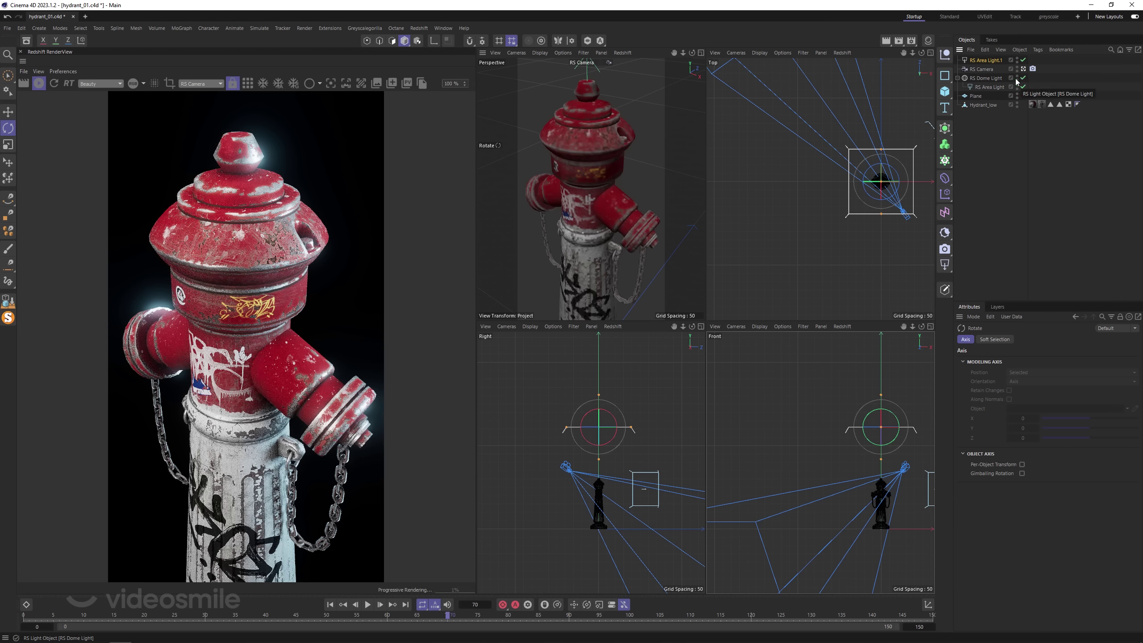
{"action": "left_click", "coordinate": [985, 78]}
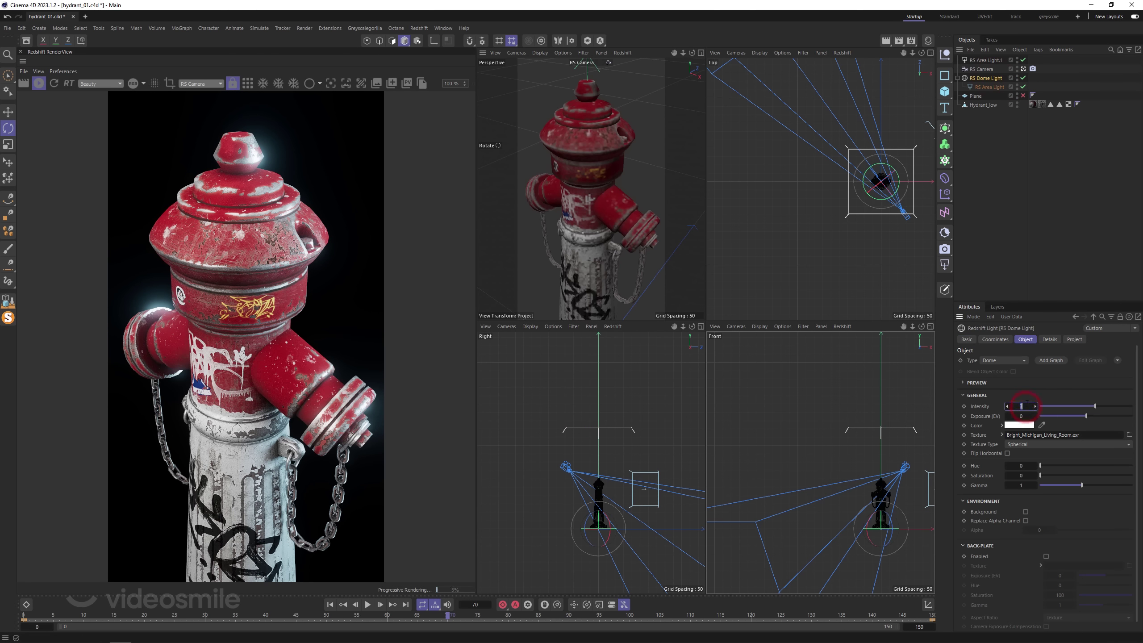
{"action": "key", "text": "Return"}
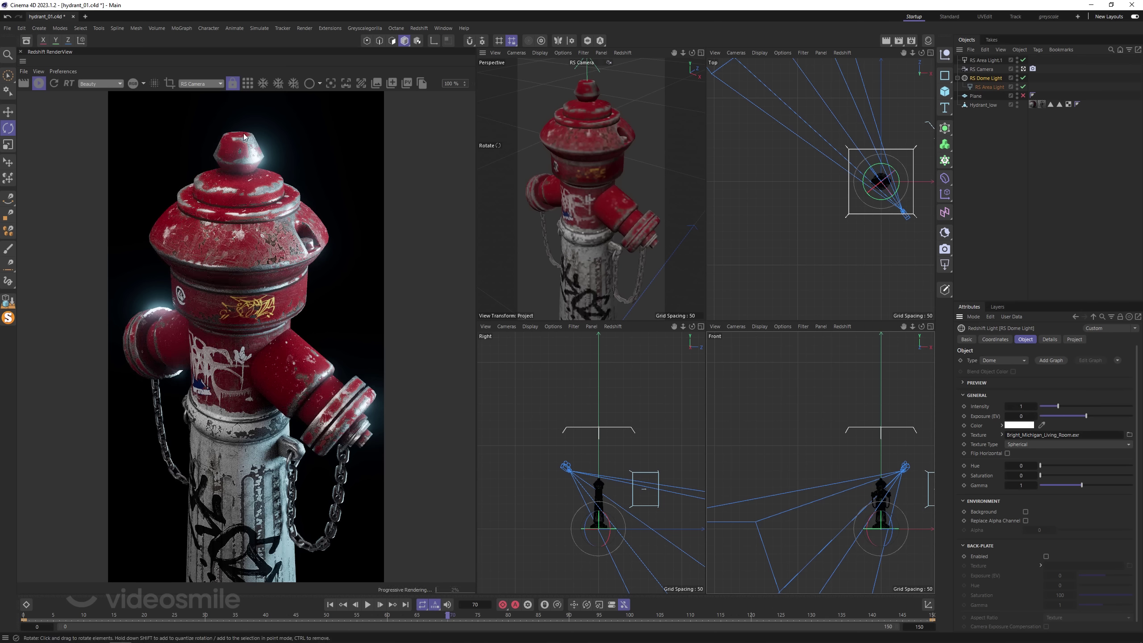
{"action": "left_click", "coordinate": [1024, 59]}
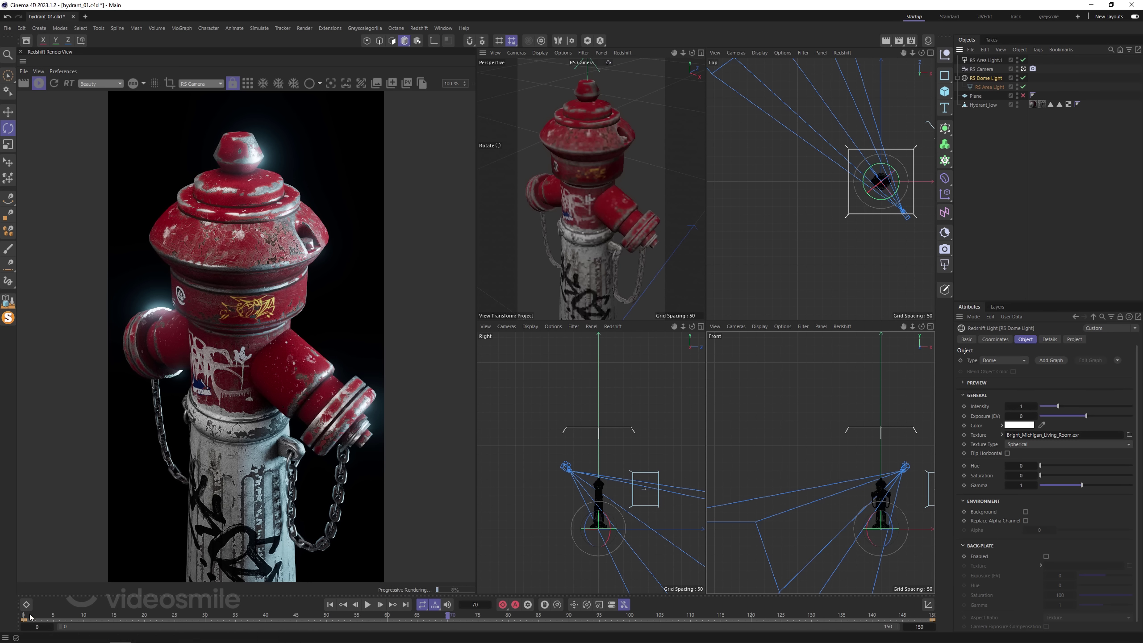
{"action": "mouse_move", "coordinate": [31, 618]}
{"action": "left_mouse_down"}
{"action": "mouse_move", "coordinate": [204, 630]}
{"action": "mouse_move", "coordinate": [756, 616]}
{"action": "left_mouse_up"}
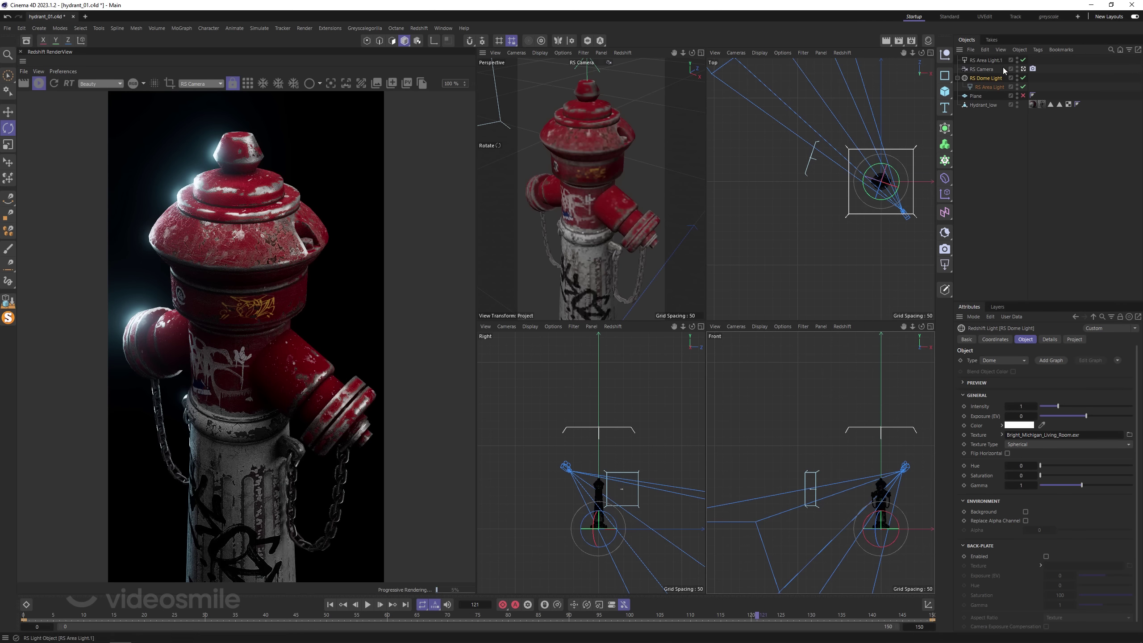
Turn off the dome light and duplicate RS Area Light onto the hydrant's opposite side.
{"action": "left_click", "coordinate": [1023, 79]}
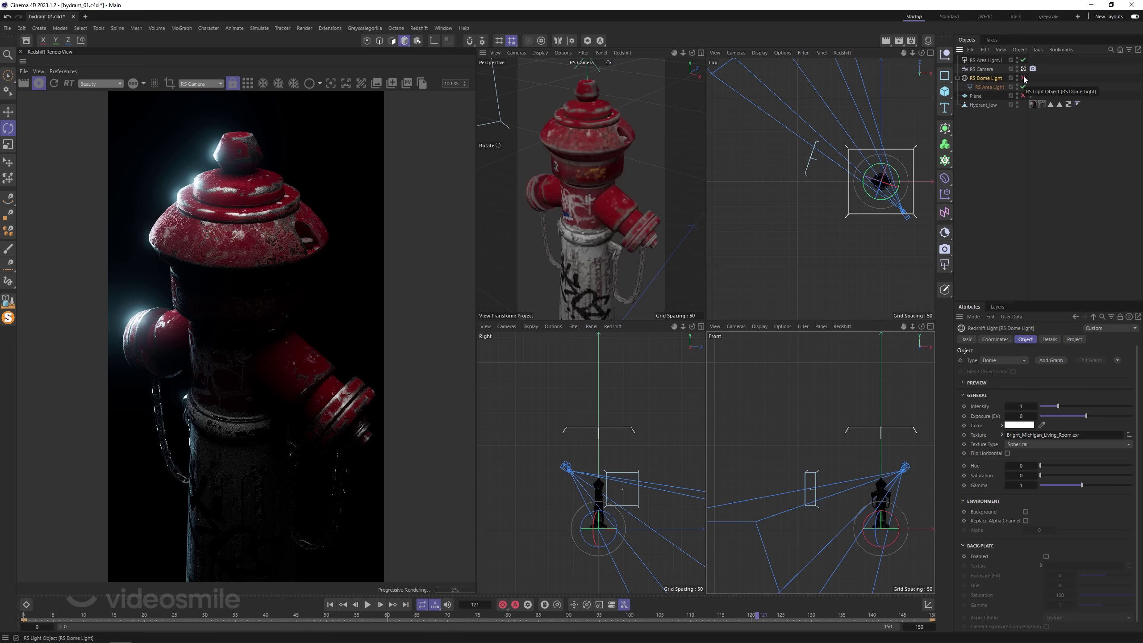
{"action": "left_click", "coordinate": [988, 87]}
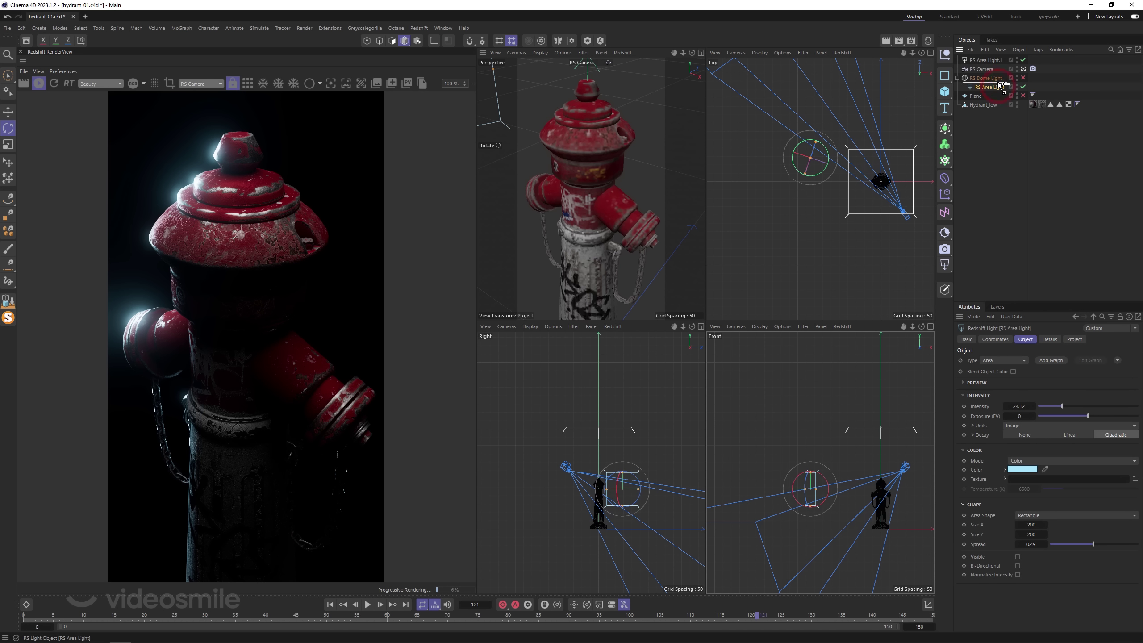
{"action": "left_click_drag", "start_coordinate": [997, 85], "coordinate": [997, 86], "text": "ctrl"}
{"action": "key", "text": "e"}
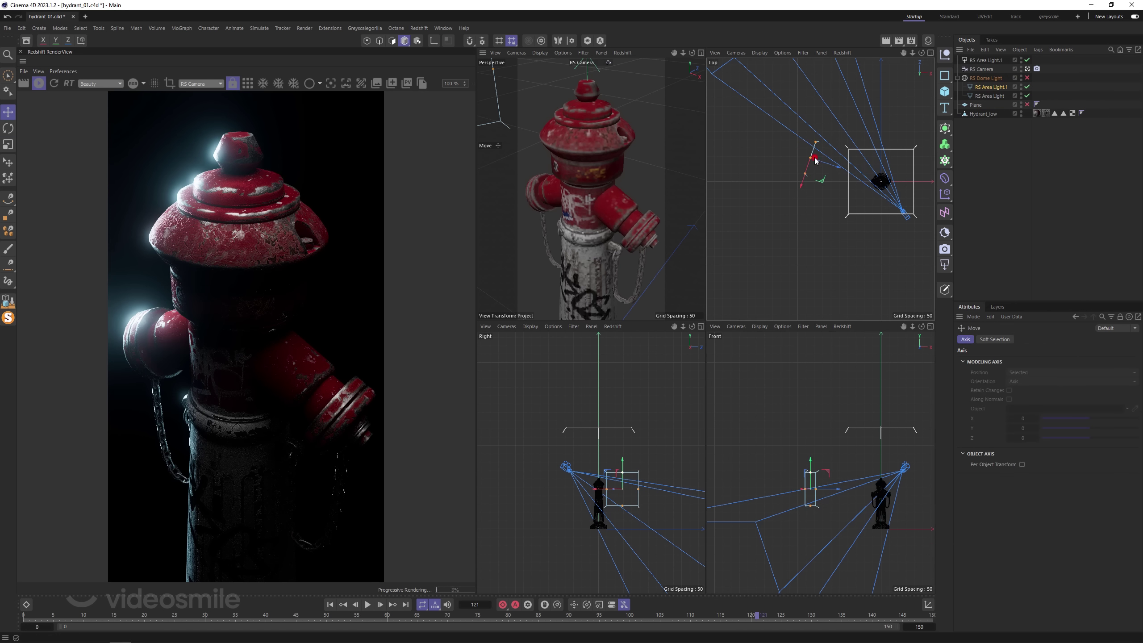
{"action": "mouse_move", "coordinate": [893, 182]}
{"action": "left_mouse_down"}
{"action": "mouse_move", "coordinate": [920, 192]}
{"action": "mouse_move", "coordinate": [931, 237]}
{"action": "left_mouse_up"}
{"action": "key", "text": "r"}
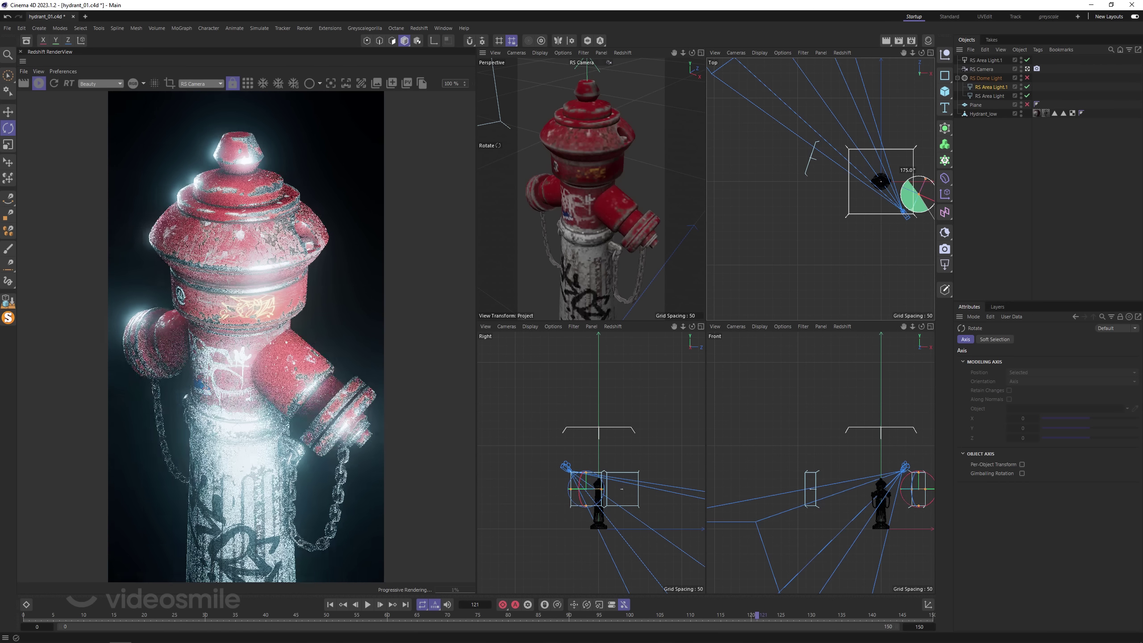
Tint the copied light warm red (hue 17) at intensity 10 and preview another frame.
{"action": "left_click", "coordinate": [983, 87]}
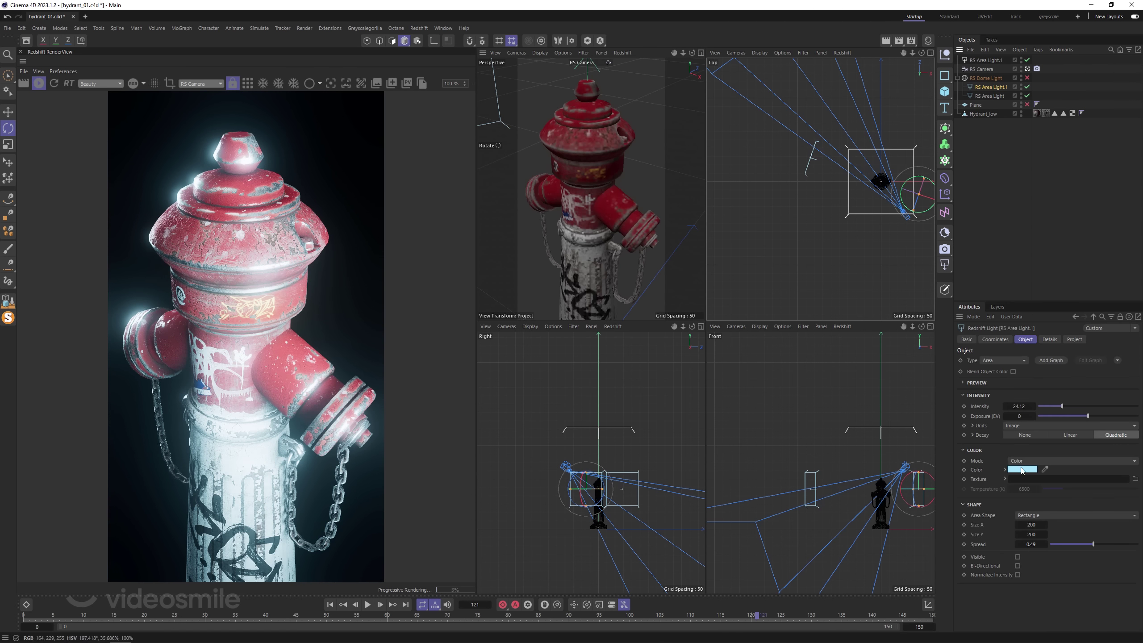
{"action": "left_click", "coordinate": [1004, 470]}
{"action": "left_click_drag", "start_coordinate": [1066, 495], "coordinate": [1053, 494]}
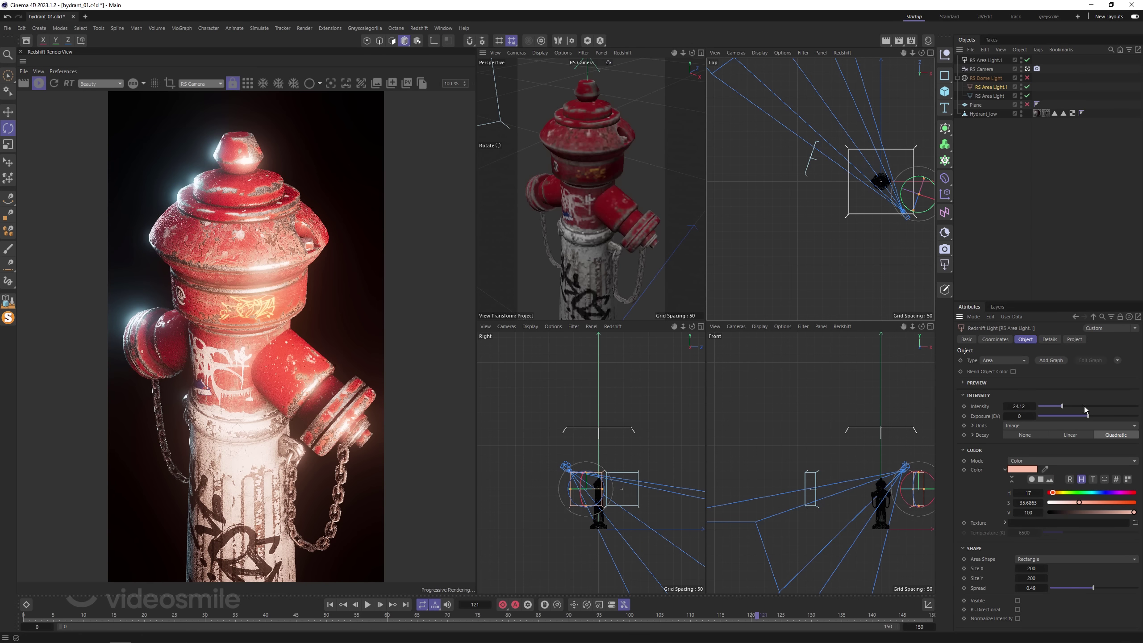
{"action": "left_click", "coordinate": [1019, 406]}
{"action": "type", "text": "1"}
{"action": "key", "text": "Return"}
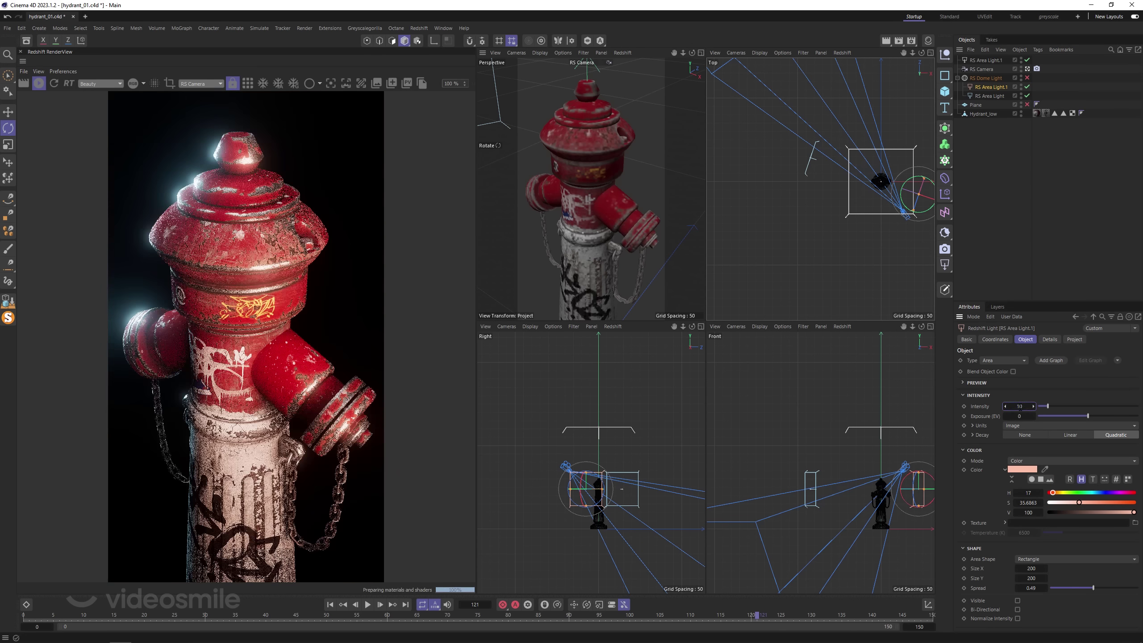
{"action": "left_click_drag", "start_coordinate": [37, 619], "coordinate": [508, 619]}
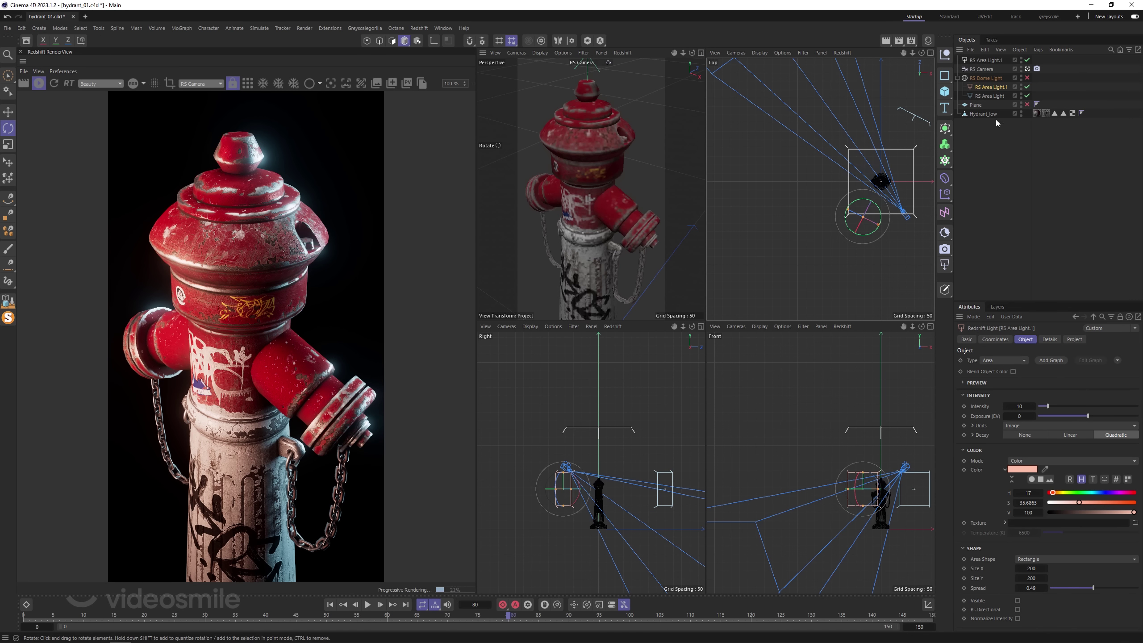
Maximize the Perspective view and duplicate RS Camera as RS Camera.1.
{"action": "middle_click", "coordinate": [609, 181]}
{"action": "left_click", "coordinate": [992, 69]}
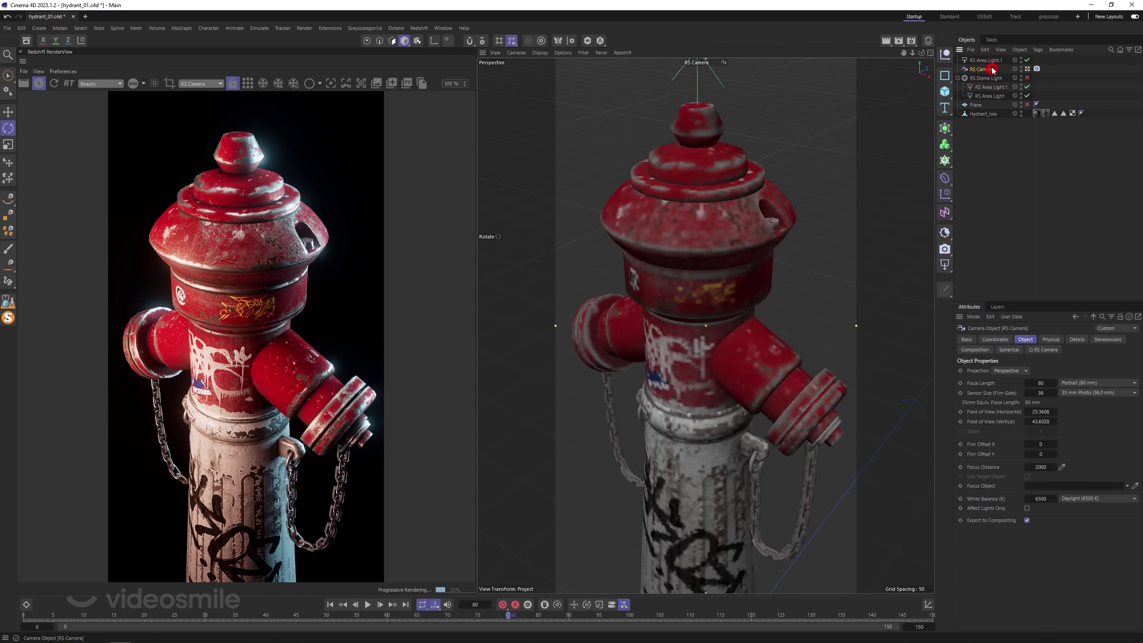
{"action": "key", "text": "ctrl+c"}
{"action": "key", "text": "ctrl+v"}
{"action": "scroll", "coordinate": [700, 220], "scroll_direction": "up", "scroll_amount": 2}
{"action": "scroll", "coordinate": [699, 219], "scroll_direction": "up", "scroll_amount": 3}
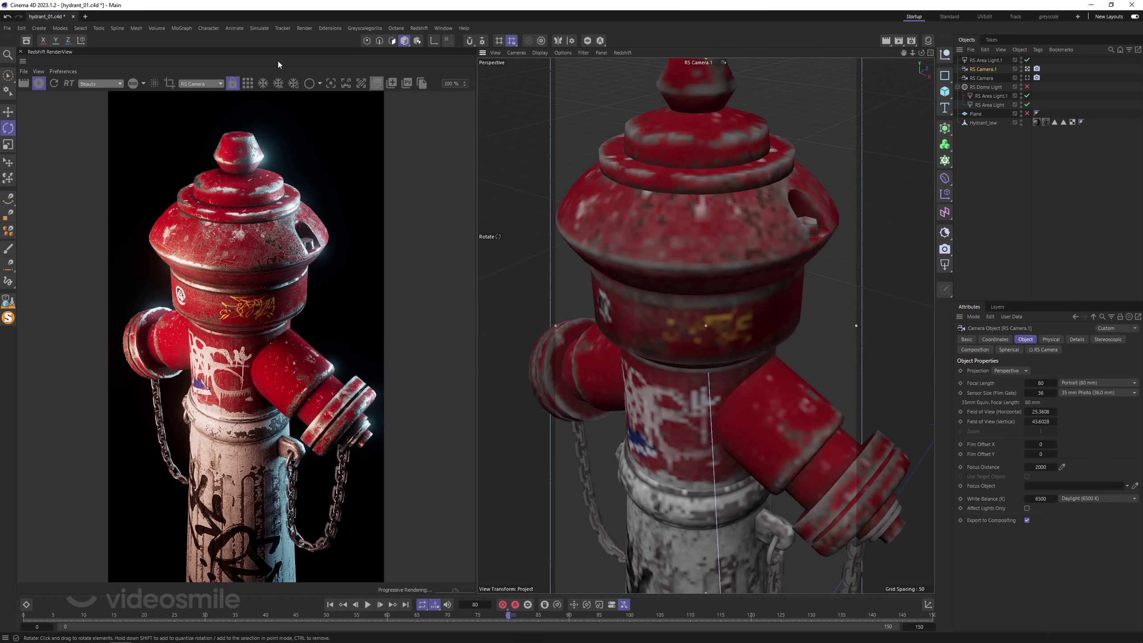
Render through RS Camera.1 and zoom and orbit into a close-up of the hydrant's upper body.
{"action": "left_click", "coordinate": [191, 84]}
{"action": "left_click", "coordinate": [193, 107]}
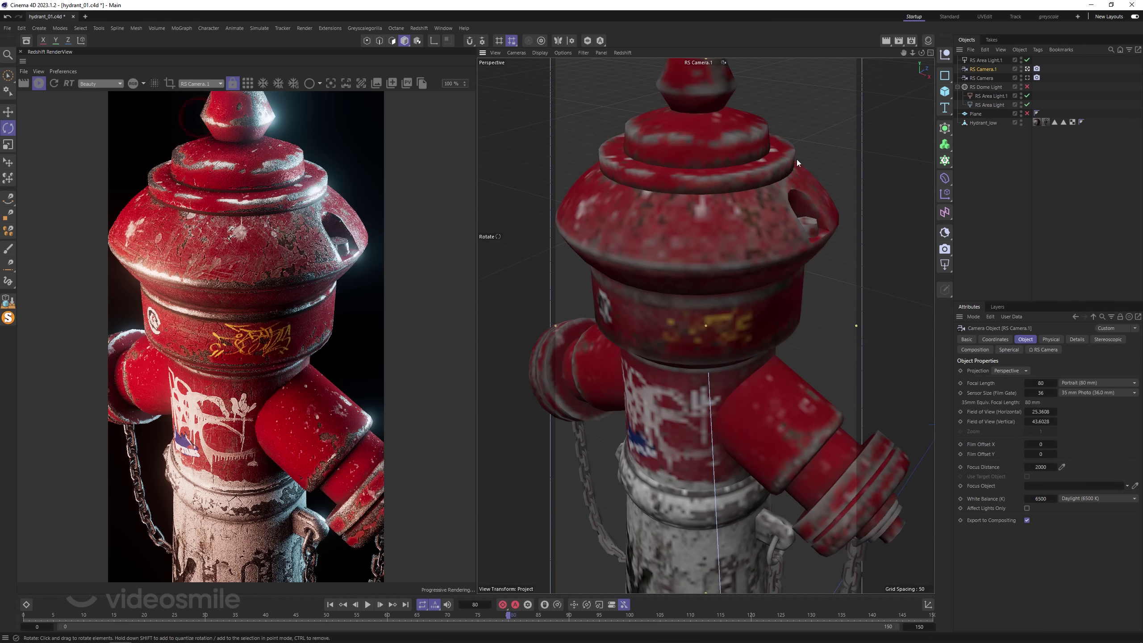
{"action": "scroll", "coordinate": [665, 188], "scroll_direction": "up", "scroll_amount": 2}
{"action": "scroll", "coordinate": [669, 188], "scroll_direction": "up", "scroll_amount": 2}
{"action": "scroll", "coordinate": [605, 222], "scroll_direction": "up", "scroll_amount": 1}
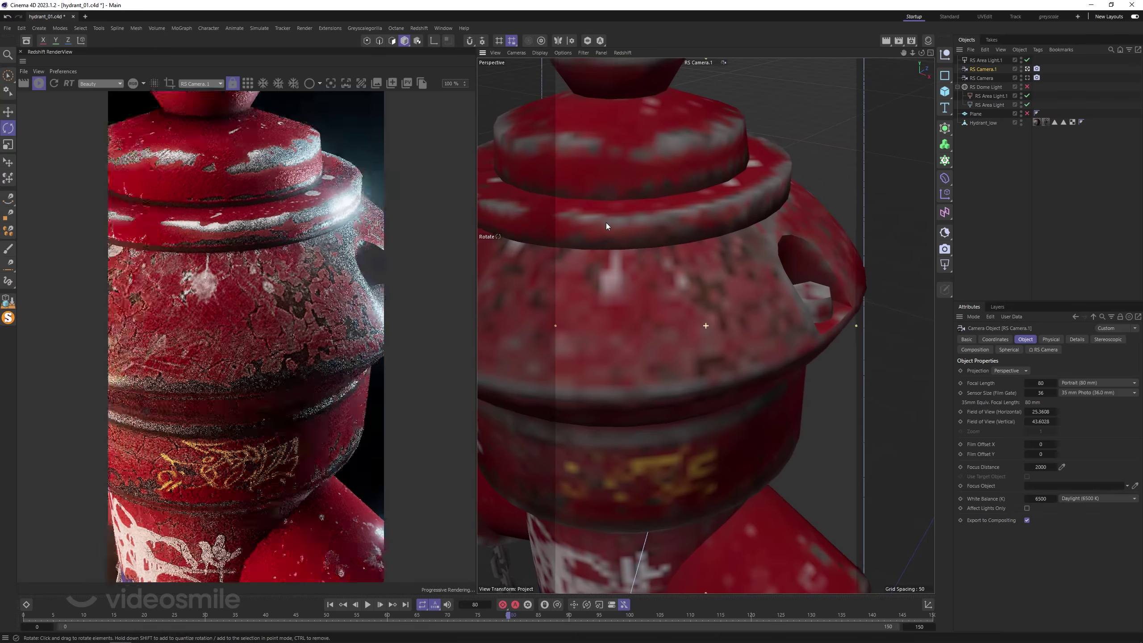
{"action": "scroll", "coordinate": [584, 236], "scroll_direction": "up", "scroll_amount": 1}
{"action": "scroll", "coordinate": [593, 235], "scroll_direction": "down", "scroll_amount": 1}
{"action": "scroll", "coordinate": [775, 163], "scroll_direction": "down", "scroll_amount": 2}
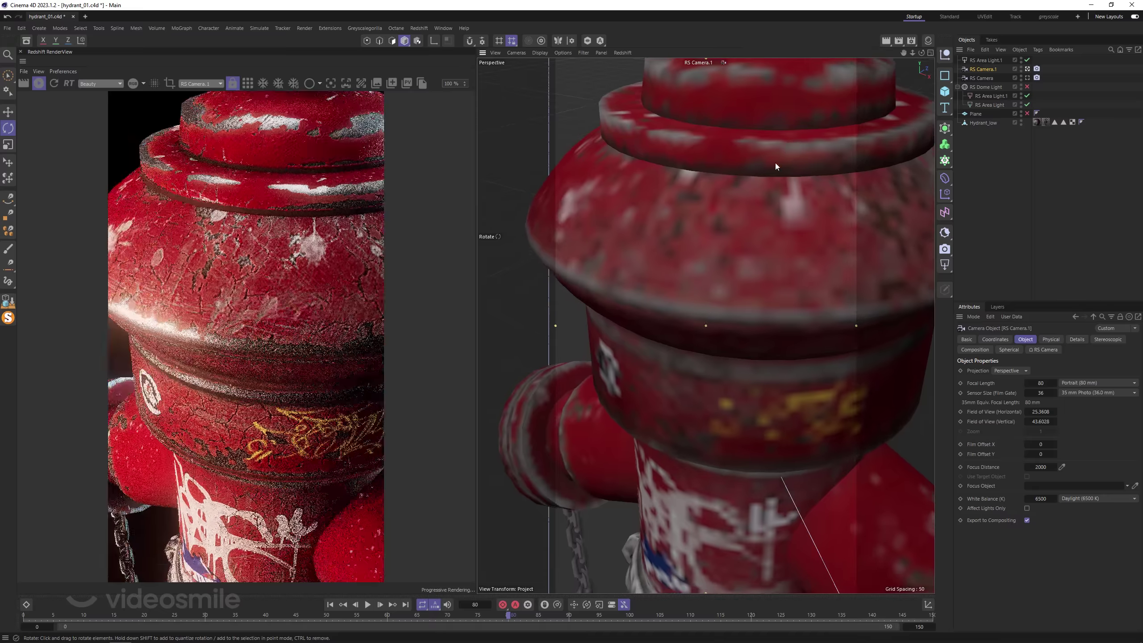
{"action": "scroll", "coordinate": [745, 206], "scroll_direction": "down", "scroll_amount": 1}
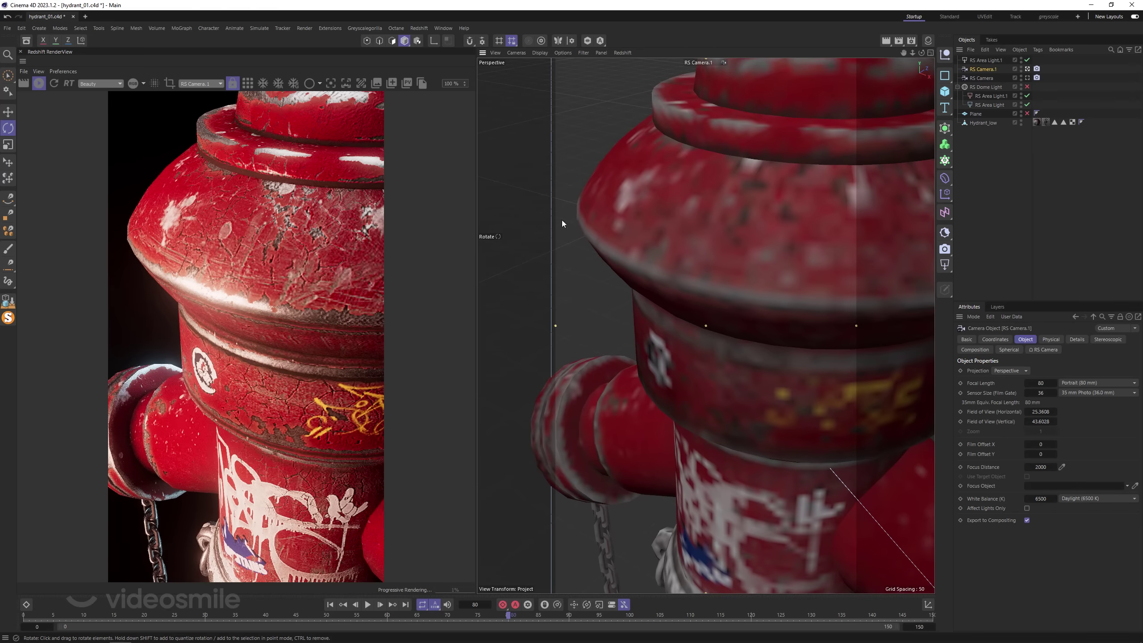
{"action": "scroll", "coordinate": [781, 247], "scroll_direction": "down", "scroll_amount": 2}
{"action": "mouse_move", "coordinate": [780, 247]}
{"action": "left_mouse_down", "text": "alt"}
{"action": "mouse_move", "coordinate": [725, 244]}
{"action": "mouse_move", "coordinate": [795, 250]}
{"action": "left_mouse_up", "text": "alt"}
{"action": "scroll", "coordinate": [786, 257], "scroll_direction": "down", "scroll_amount": 1}
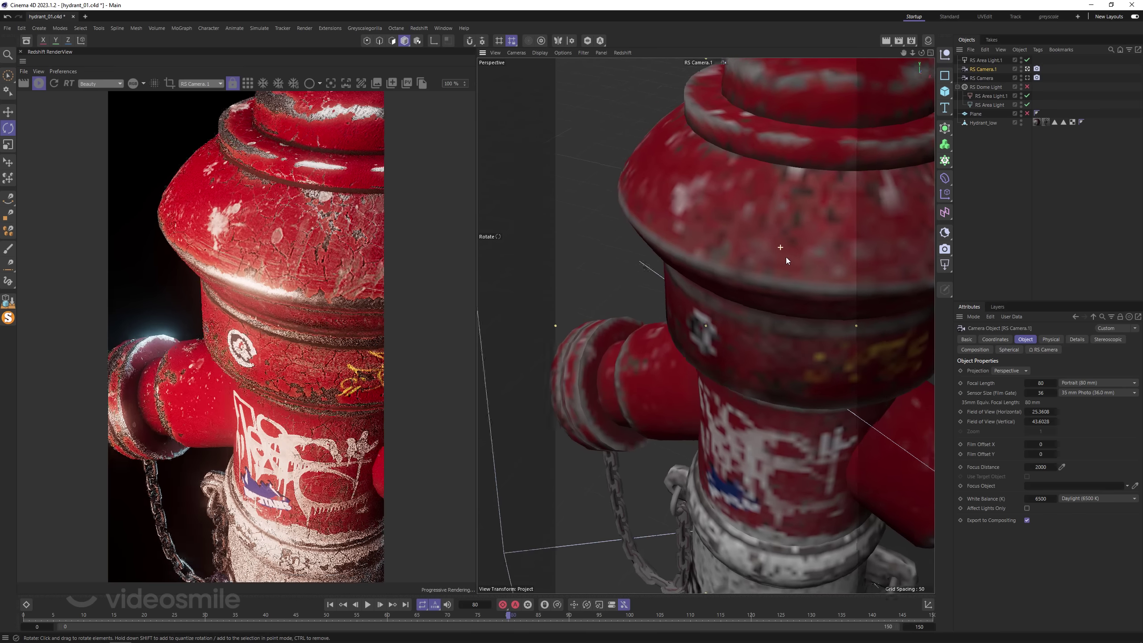
{"action": "scroll", "coordinate": [780, 255], "scroll_direction": "down", "scroll_amount": 1}
{"action": "scroll", "coordinate": [798, 263], "scroll_direction": "down", "scroll_amount": 1}
{"action": "scroll", "coordinate": [797, 262], "scroll_direction": "down", "scroll_amount": 1}
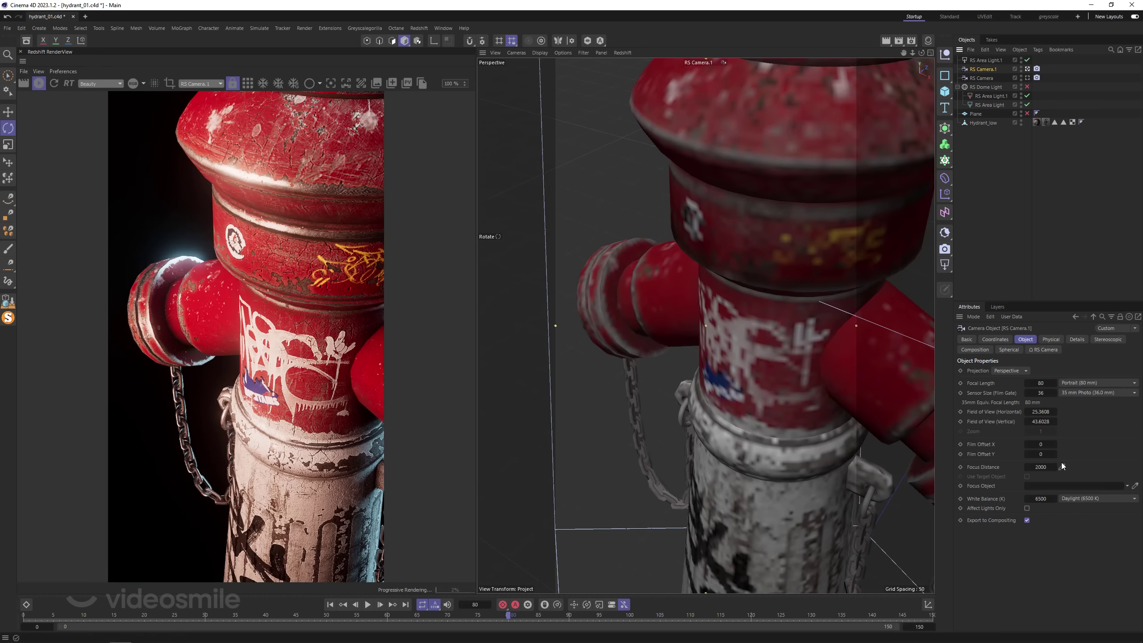
Override and enable RS Camera.1's bokeh with CoC Radius 2 and Power 2, then reframe the hydrant.
{"action": "left_click", "coordinate": [1036, 68]}
{"action": "left_click", "coordinate": [1006, 340]}
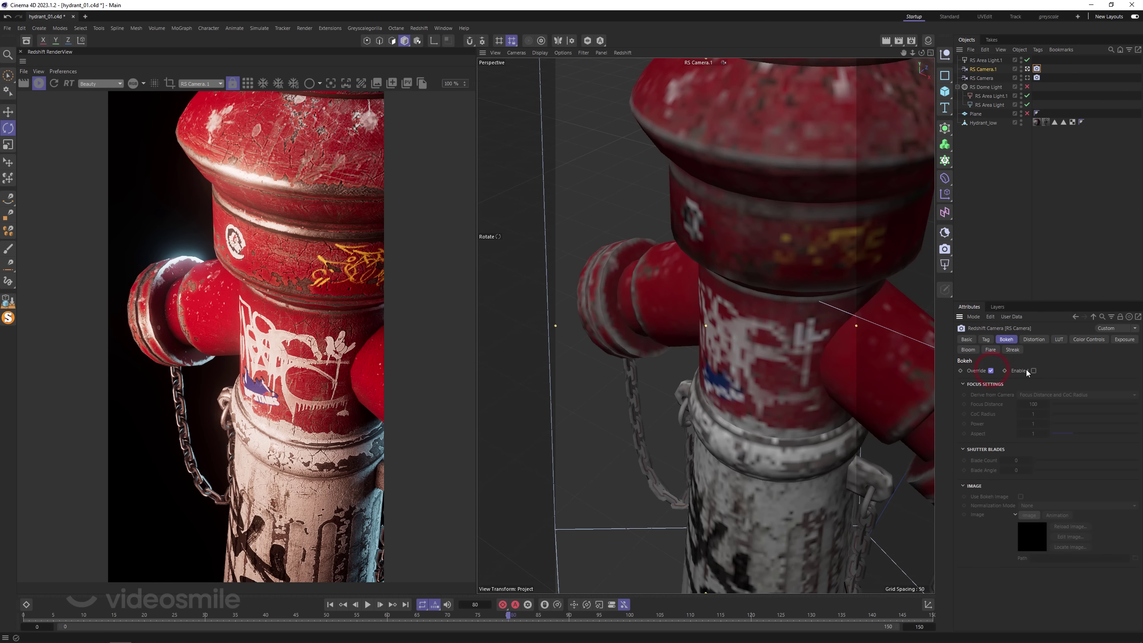
{"action": "left_click", "coordinate": [1033, 370]}
{"action": "left_click", "coordinate": [1040, 394]}
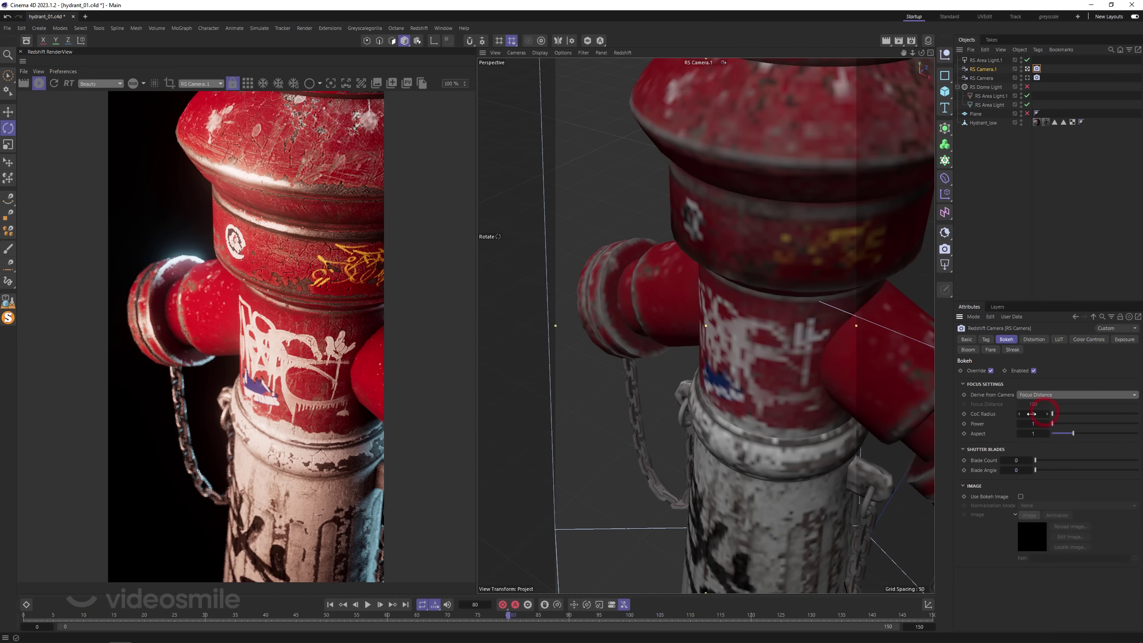
{"action": "left_click", "coordinate": [1031, 413]}
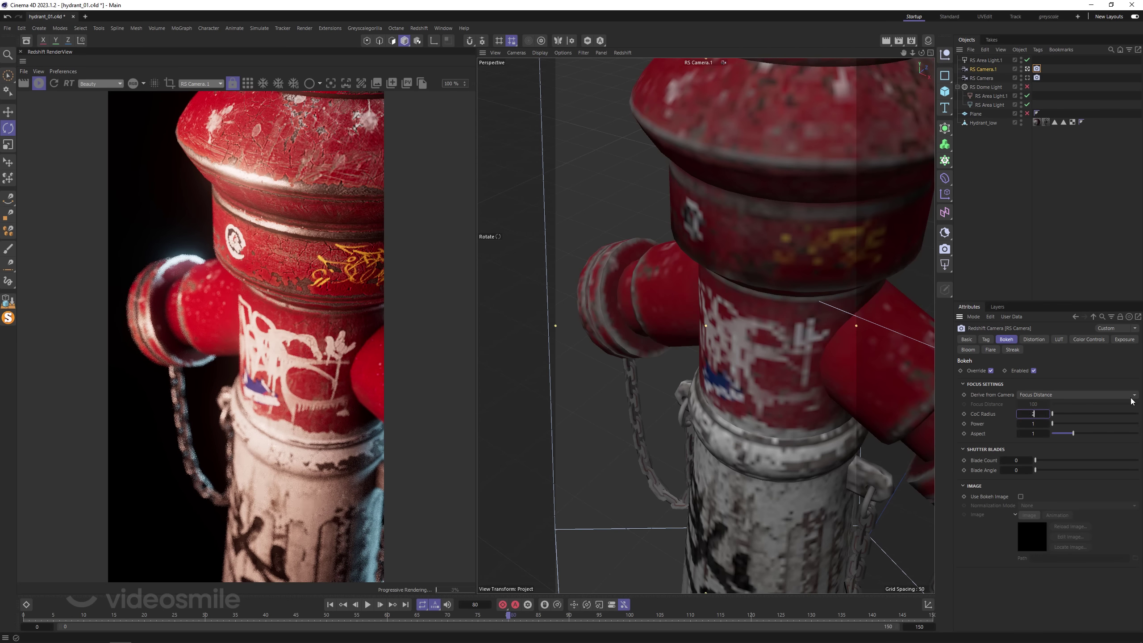
{"action": "type", "text": "2"}
{"action": "key", "text": "Tab"}
{"action": "type", "text": "2"}
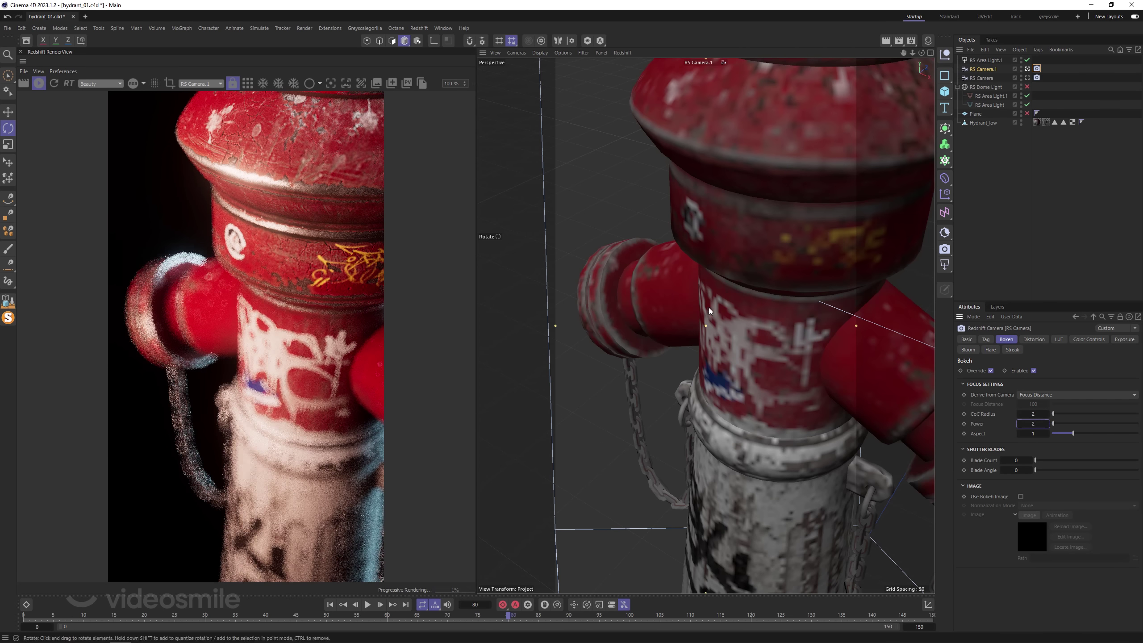
{"action": "left_click_drag", "start_coordinate": [709, 308], "coordinate": [694, 394], "text": "alt"}
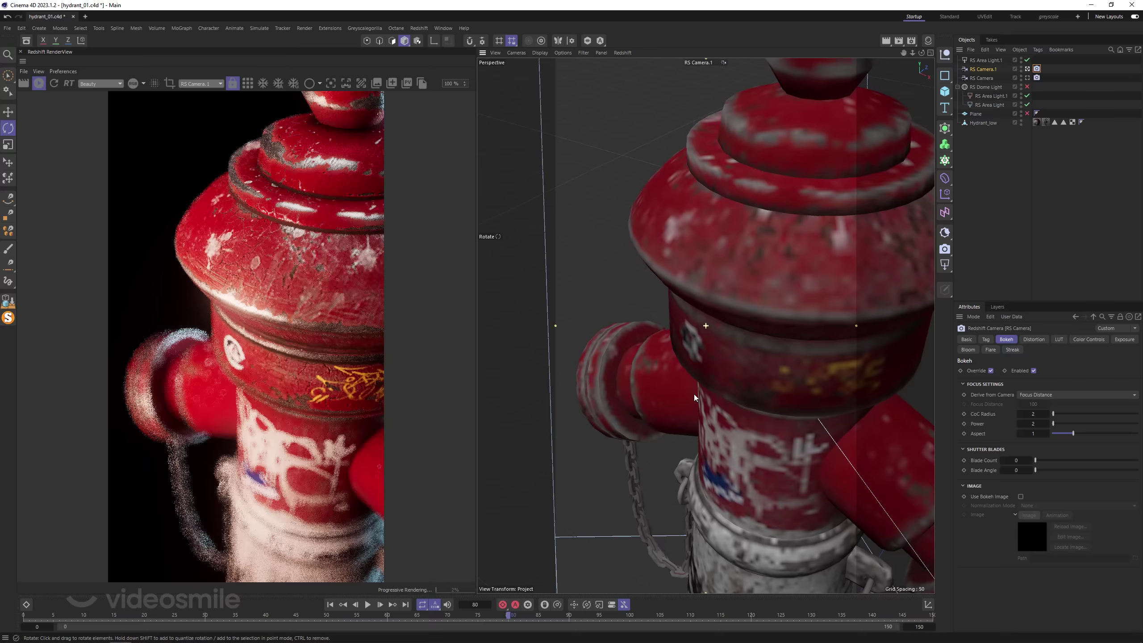
{"action": "left_click_drag", "start_coordinate": [674, 241], "coordinate": [719, 236], "text": "alt"}
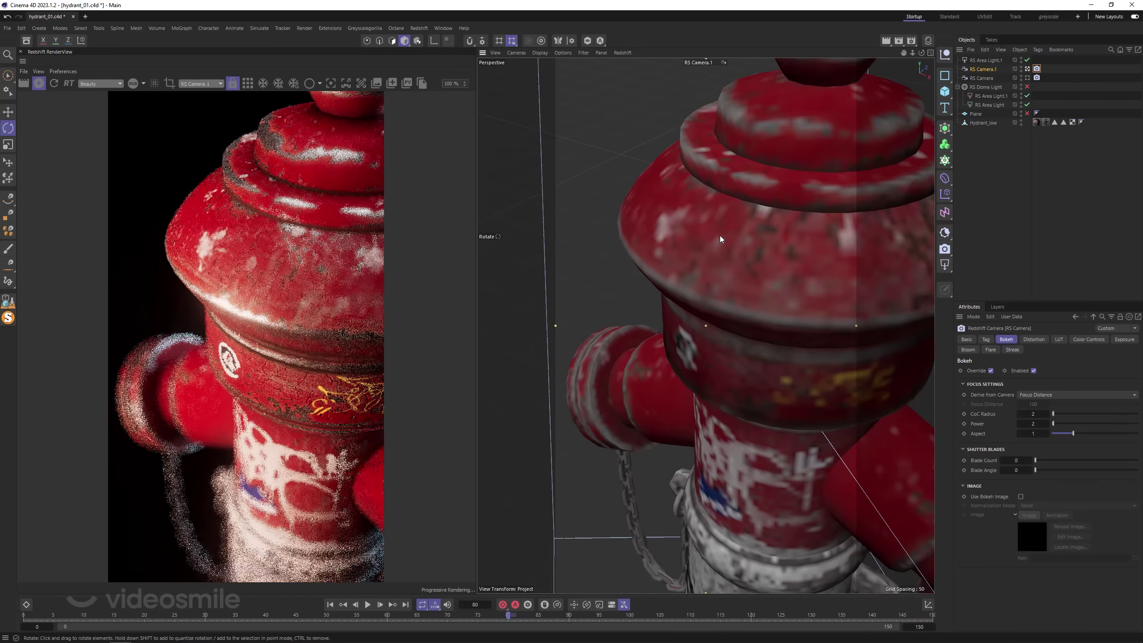
{"action": "scroll", "coordinate": [721, 238], "scroll_direction": "up", "scroll_amount": 2}
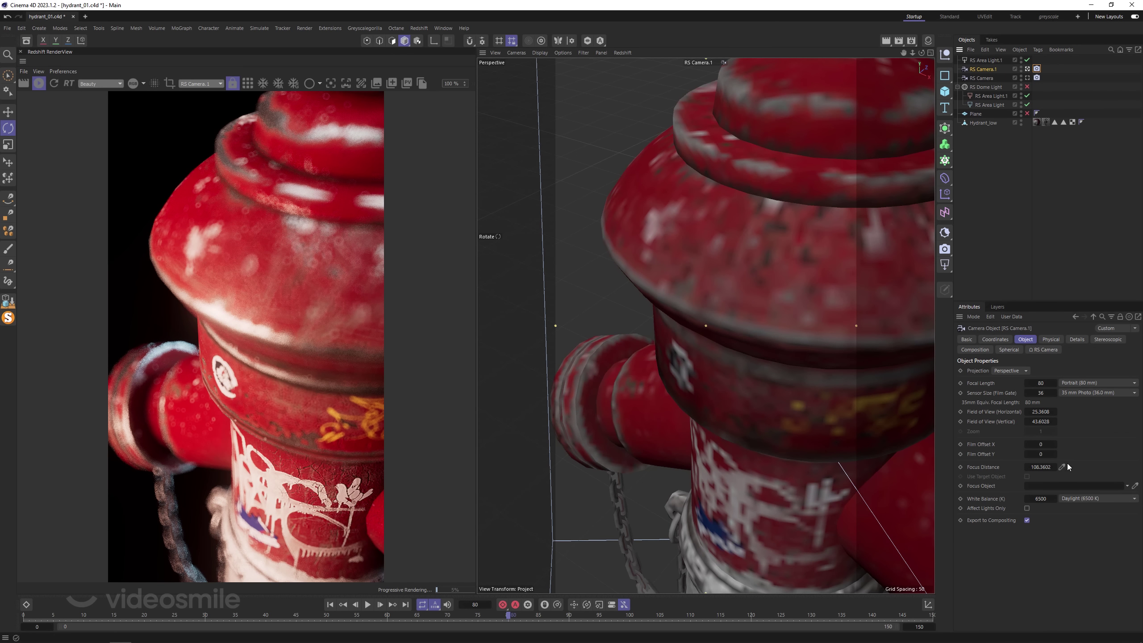
Pick RS Camera.1's focus distance (about 78.2) on the hydrant's cap and orbit to a higher angle.
{"action": "left_click", "coordinate": [1065, 466]}
{"action": "left_click", "coordinate": [700, 302]}
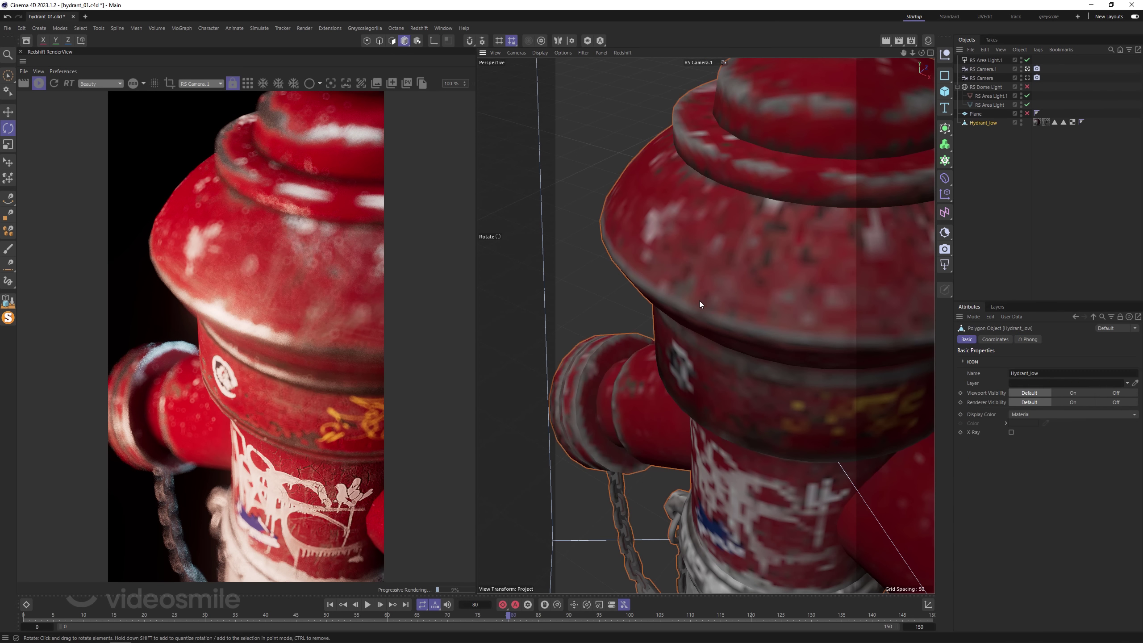
{"action": "left_click", "coordinate": [998, 69]}
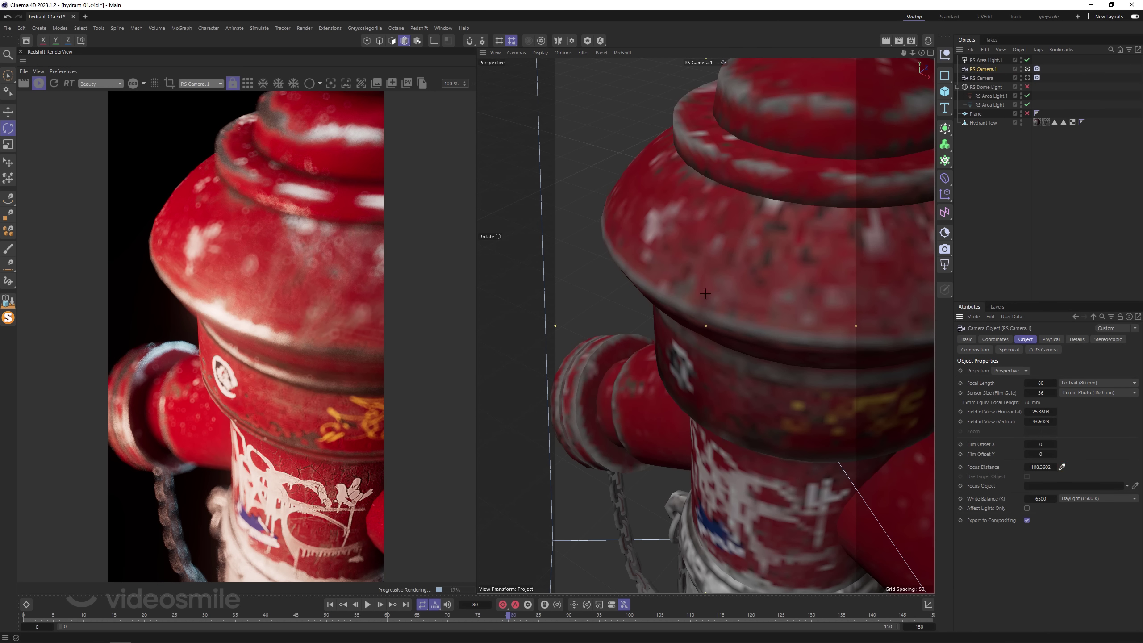
{"action": "left_click", "coordinate": [705, 293]}
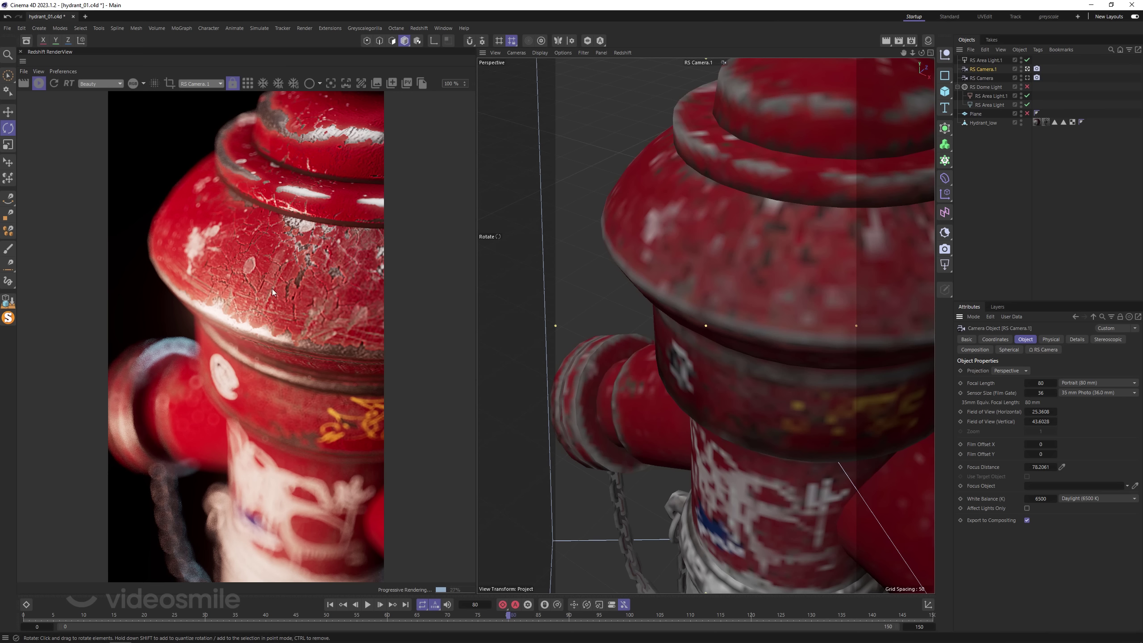
{"action": "left_click_drag", "start_coordinate": [711, 318], "coordinate": [768, 303], "text": "alt"}
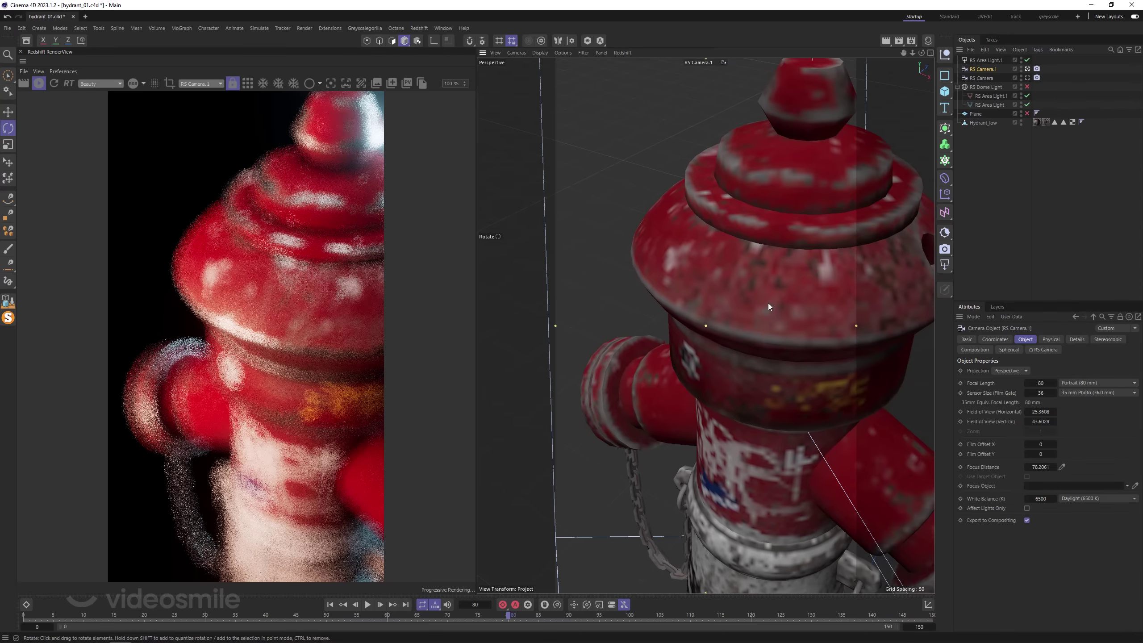
Jump to frames 37 and 46 and orbit the camera around the hydrant.
{"action": "left_click_drag", "start_coordinate": [680, 366], "coordinate": [783, 272], "text": "alt"}
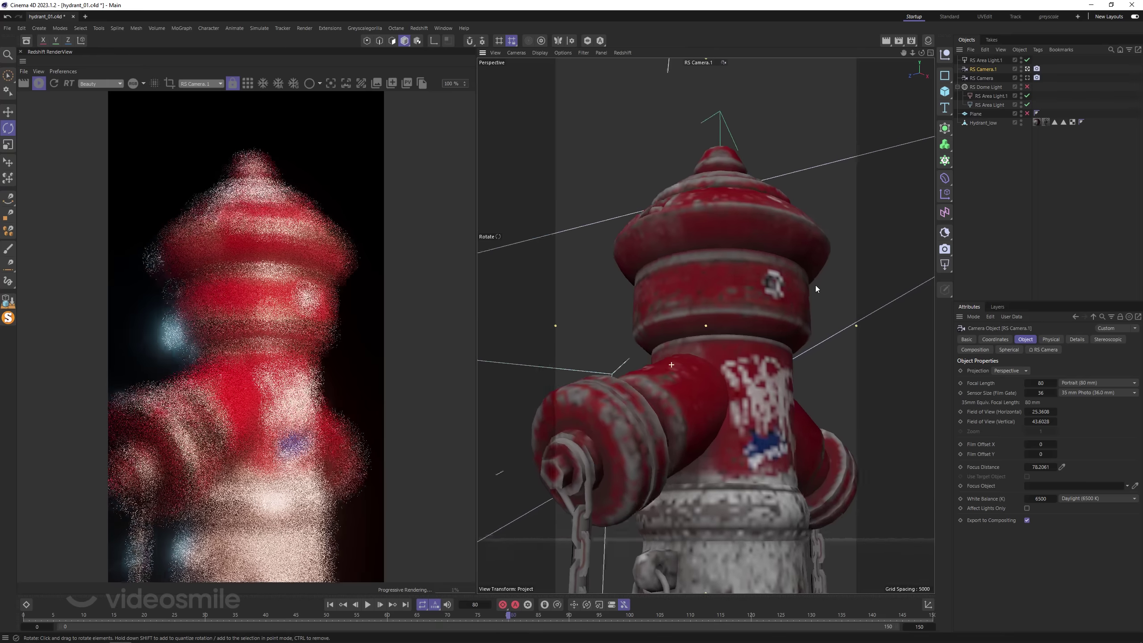
{"action": "left_click", "coordinate": [250, 615]}
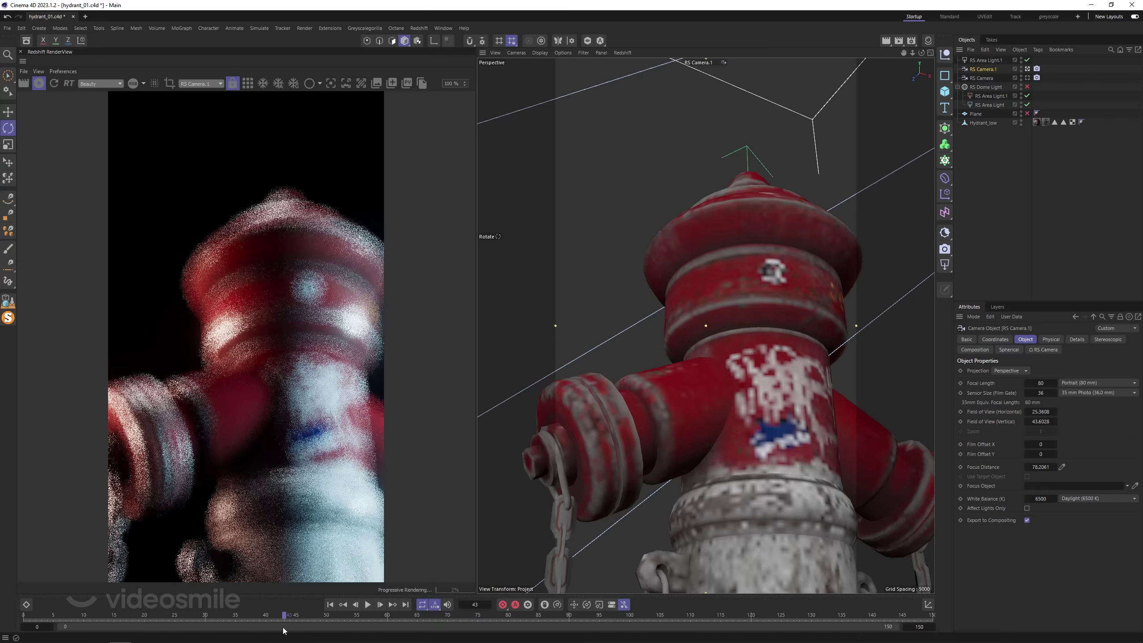
{"action": "left_click", "coordinate": [301, 615]}
{"action": "left_click_drag", "start_coordinate": [635, 456], "coordinate": [720, 367], "text": "alt"}
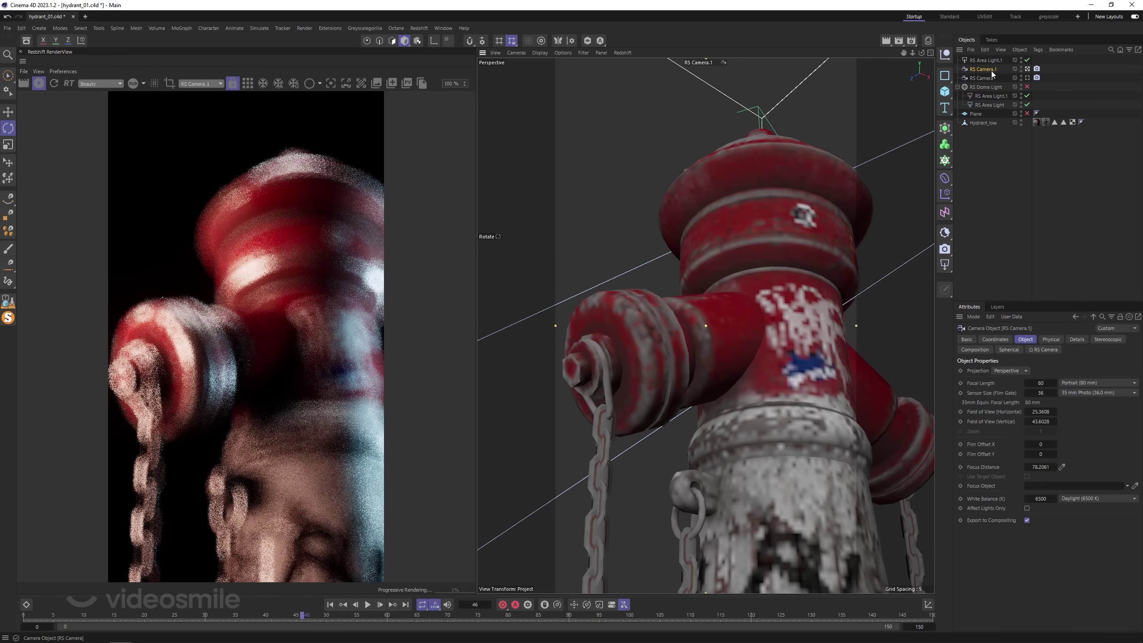
Pick RS Camera.1's focus distance on the hydrant (about 136.8) and scrub the timeline to check.
{"action": "left_click", "coordinate": [675, 332]}
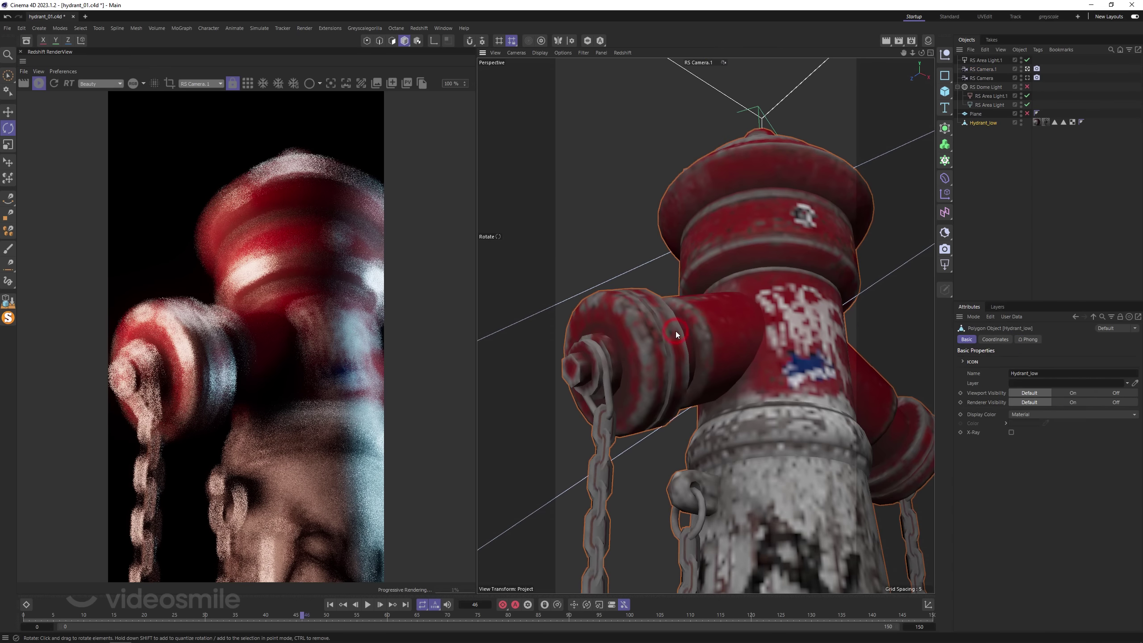
{"action": "left_click", "coordinate": [986, 71]}
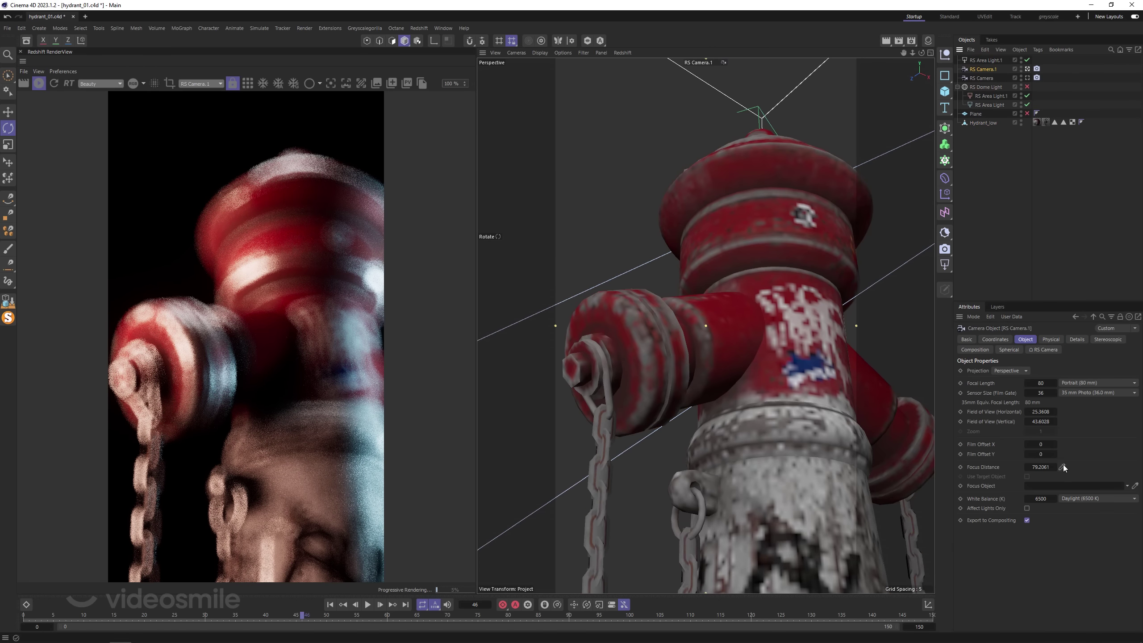
{"action": "left_click", "coordinate": [646, 335]}
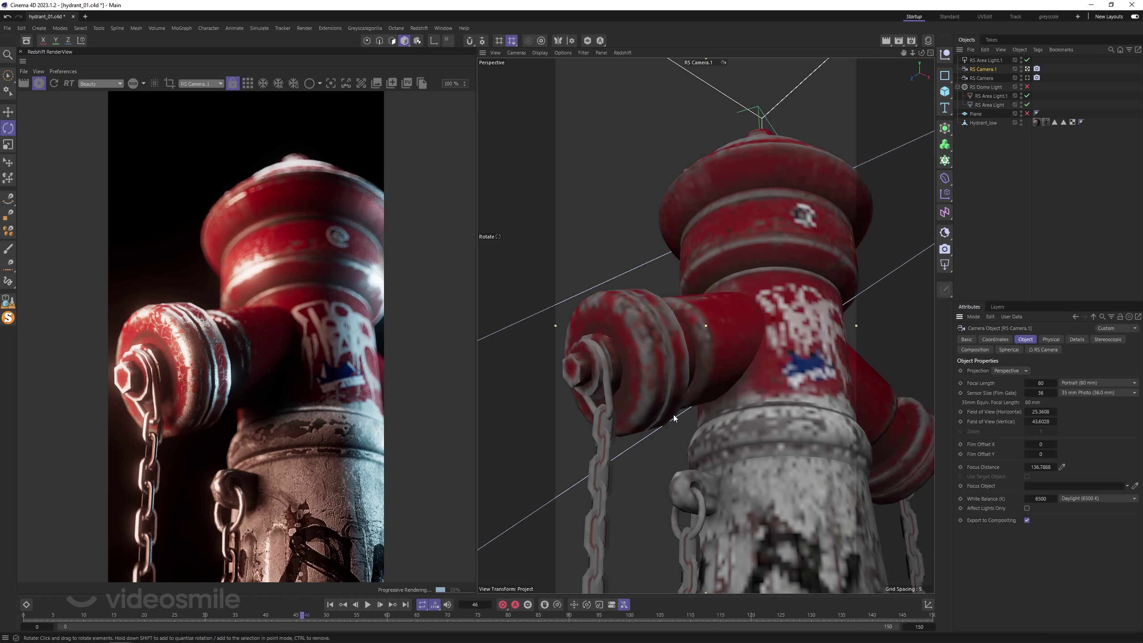
{"action": "left_click_drag", "start_coordinate": [674, 418], "coordinate": [708, 399]}
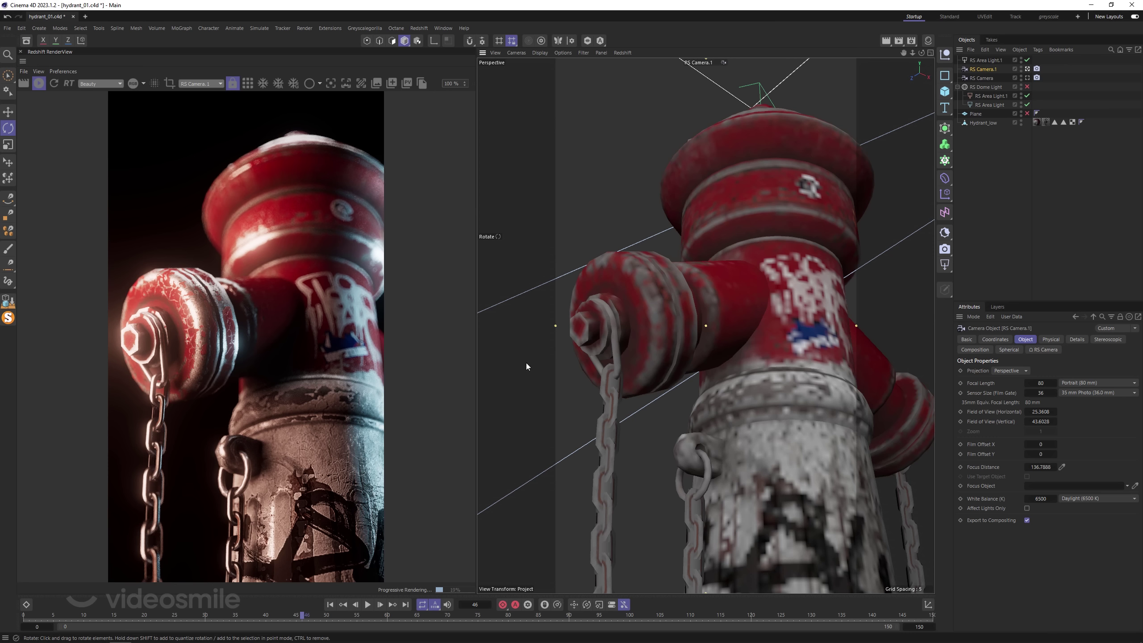
{"action": "left_click_drag", "start_coordinate": [32, 619], "coordinate": [465, 611]}
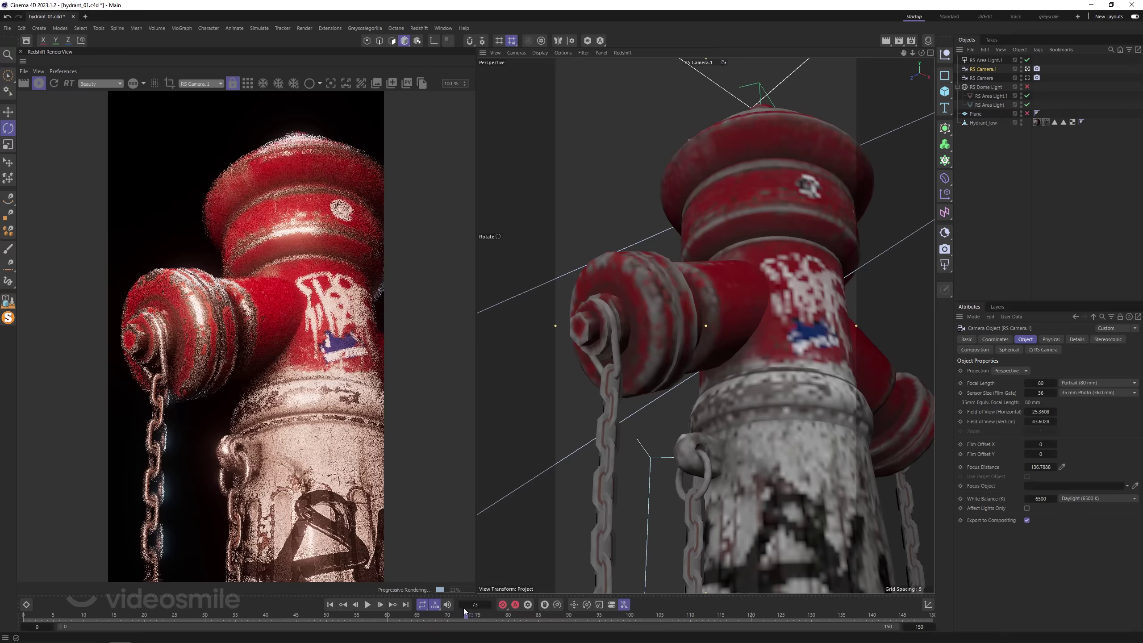
{"action": "left_click_drag", "start_coordinate": [472, 611], "coordinate": [744, 613]}
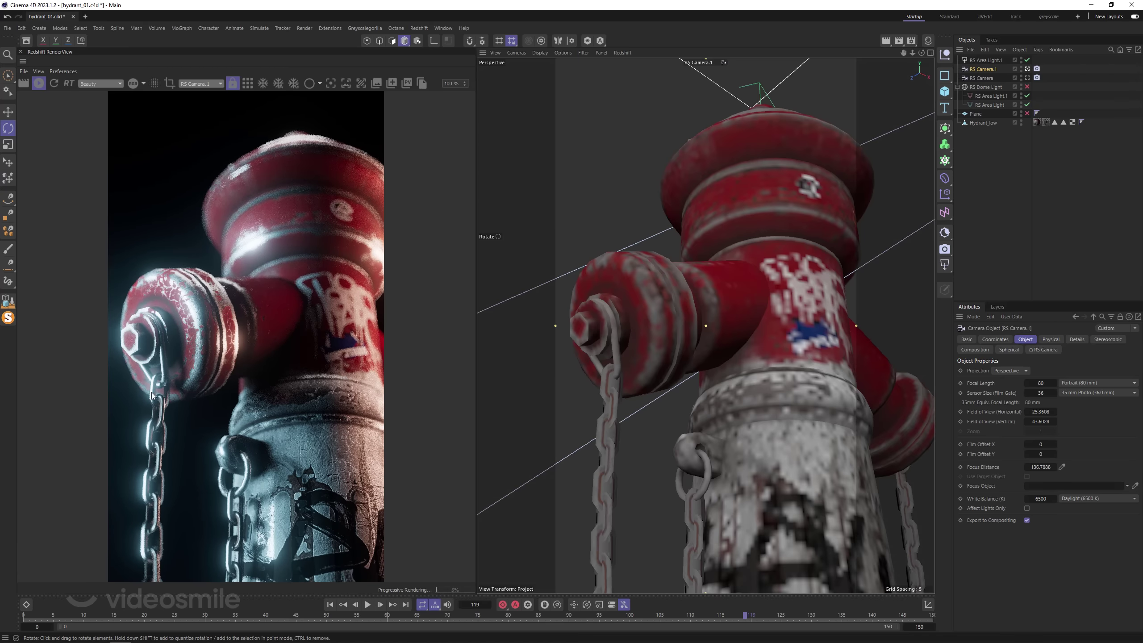
Set the hydrant camera's Bloom intensity to 0.5 in its RS Camera tag.
{"action": "left_click", "coordinate": [1037, 69]}
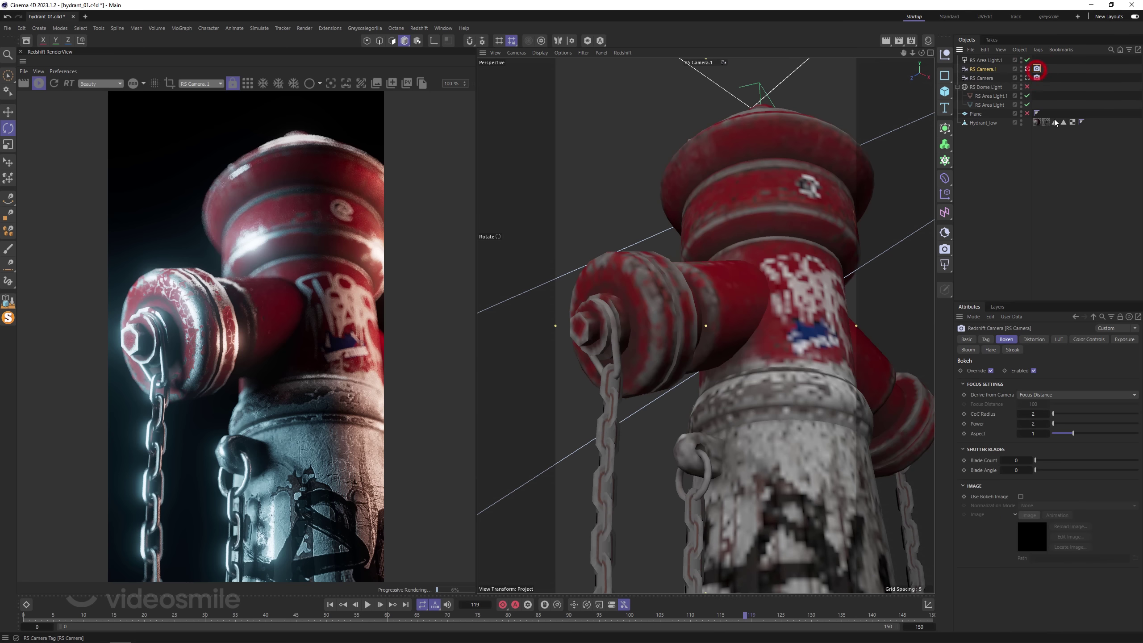
{"action": "left_click", "coordinate": [971, 350]}
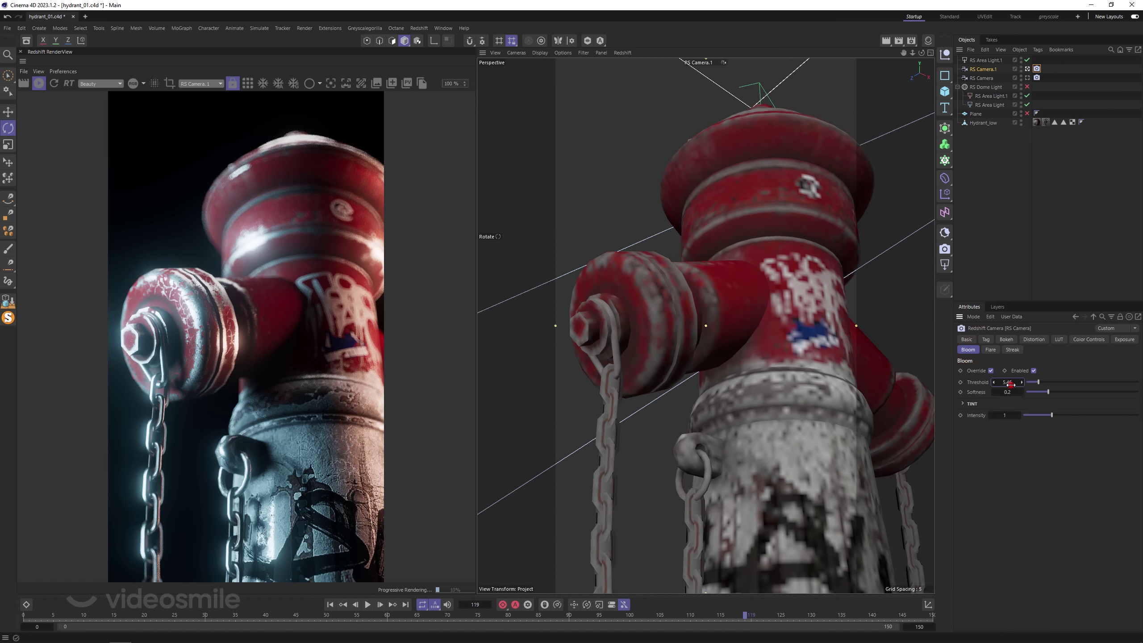
{"action": "left_click", "coordinate": [1004, 415]}
{"action": "type", "text": "0.5"}
{"action": "key", "text": "Return"}
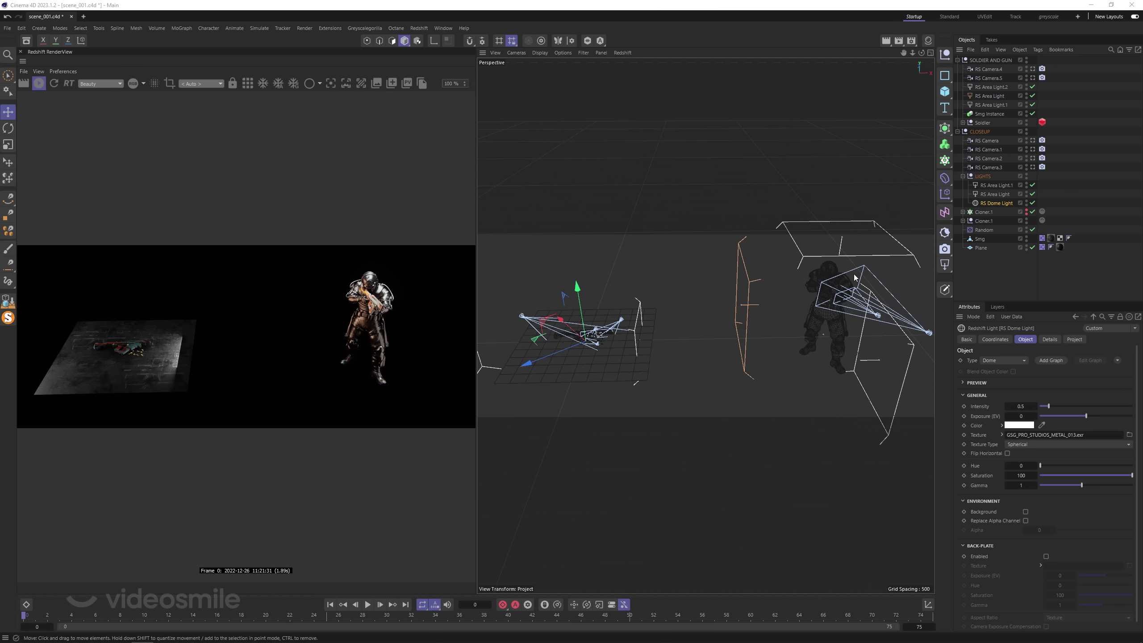
Expand Soldier and move Ch15's first two material tags to the end of its tag row.
{"action": "scroll", "coordinate": [854, 278], "scroll_direction": "up", "scroll_amount": 1}
{"action": "scroll", "coordinate": [850, 281], "scroll_direction": "up", "scroll_amount": 1}
{"action": "scroll", "coordinate": [843, 286], "scroll_direction": "up", "scroll_amount": 2}
{"action": "scroll", "coordinate": [836, 293], "scroll_direction": "up", "scroll_amount": 3}
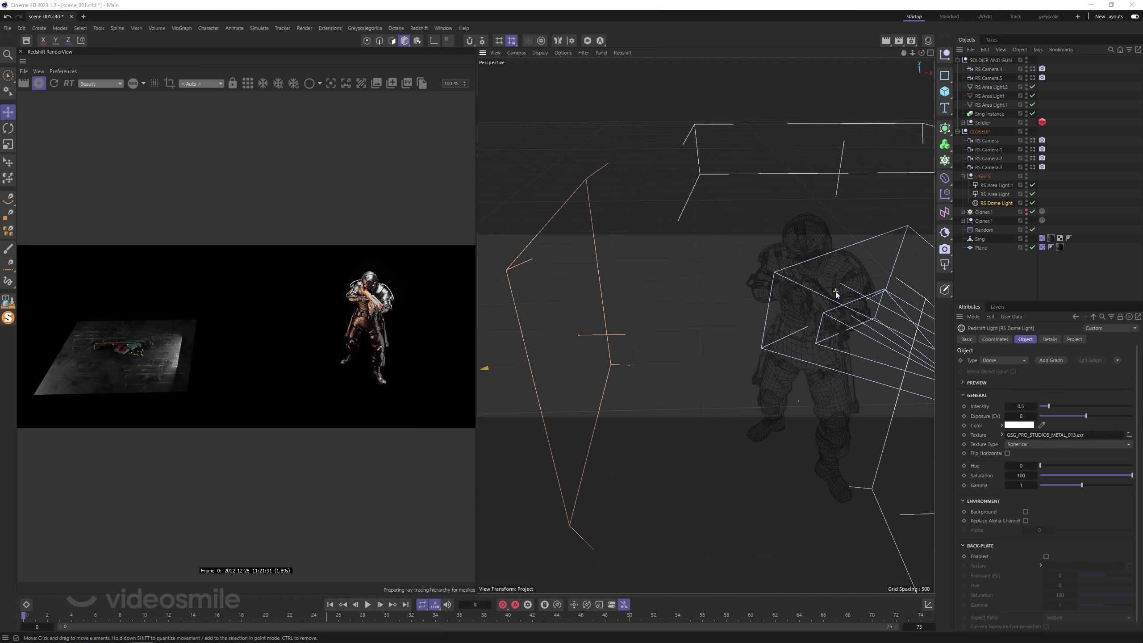
{"action": "scroll", "coordinate": [836, 292], "scroll_direction": "up", "scroll_amount": 2}
{"action": "scroll", "coordinate": [832, 297], "scroll_direction": "up", "scroll_amount": 2}
{"action": "scroll", "coordinate": [801, 336], "scroll_direction": "up", "scroll_amount": 2}
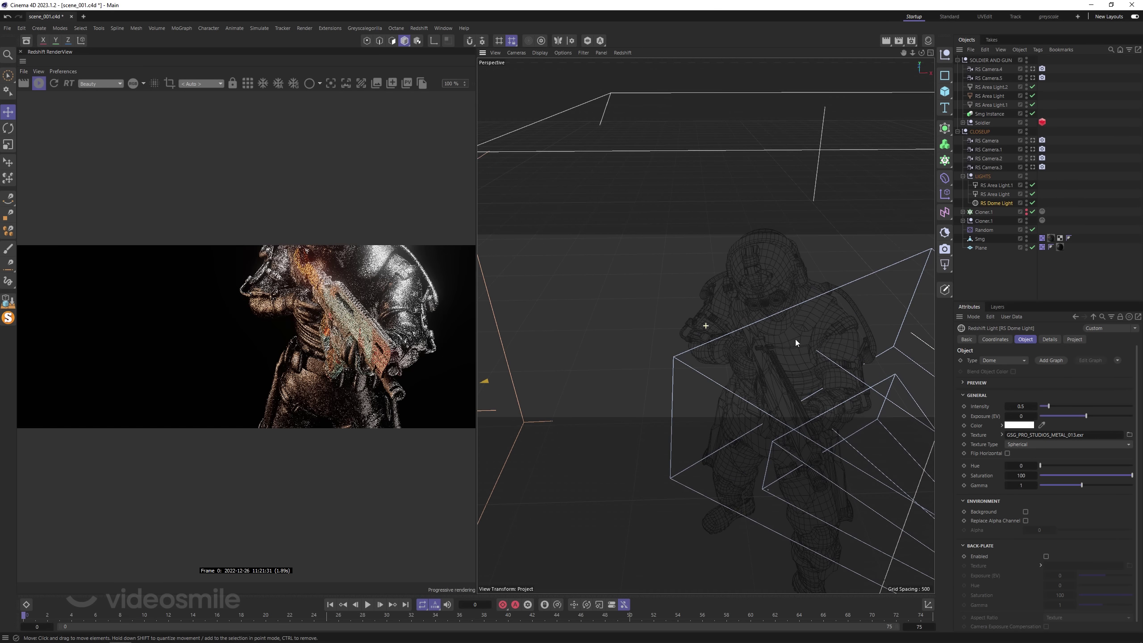
{"action": "mouse_move", "coordinate": [795, 342]}
{"action": "left_mouse_down", "text": "alt"}
{"action": "mouse_move", "coordinate": [692, 320]}
{"action": "mouse_move", "coordinate": [799, 327]}
{"action": "mouse_move", "coordinate": [693, 327]}
{"action": "mouse_move", "coordinate": [755, 301]}
{"action": "left_mouse_up", "text": "alt"}
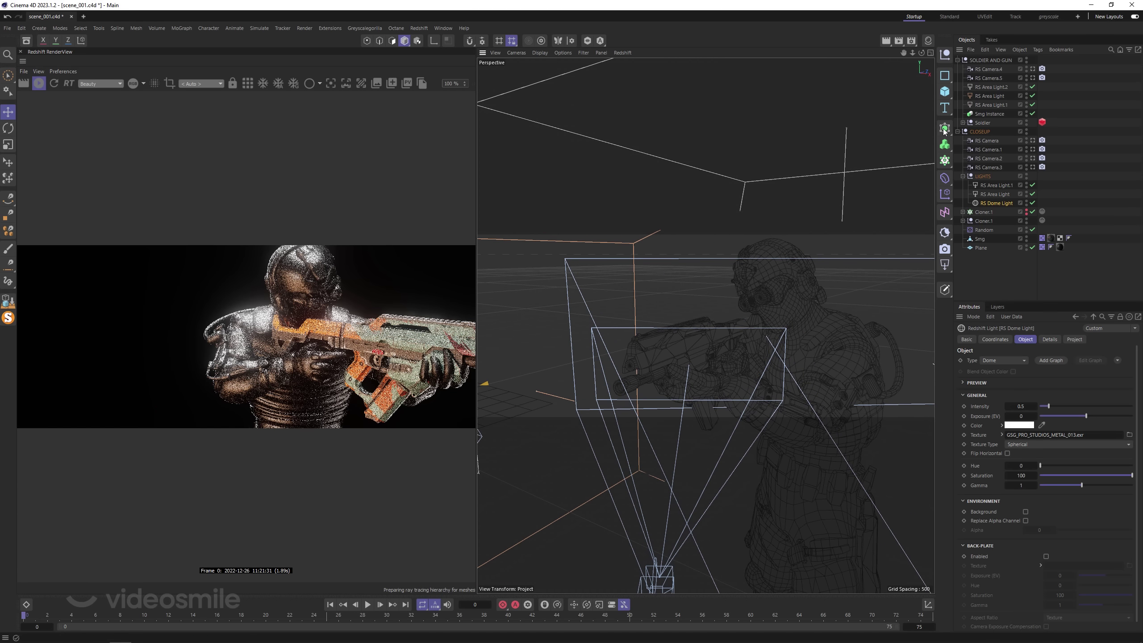
{"action": "left_click", "coordinate": [957, 131]}
{"action": "left_click", "coordinate": [962, 122]}
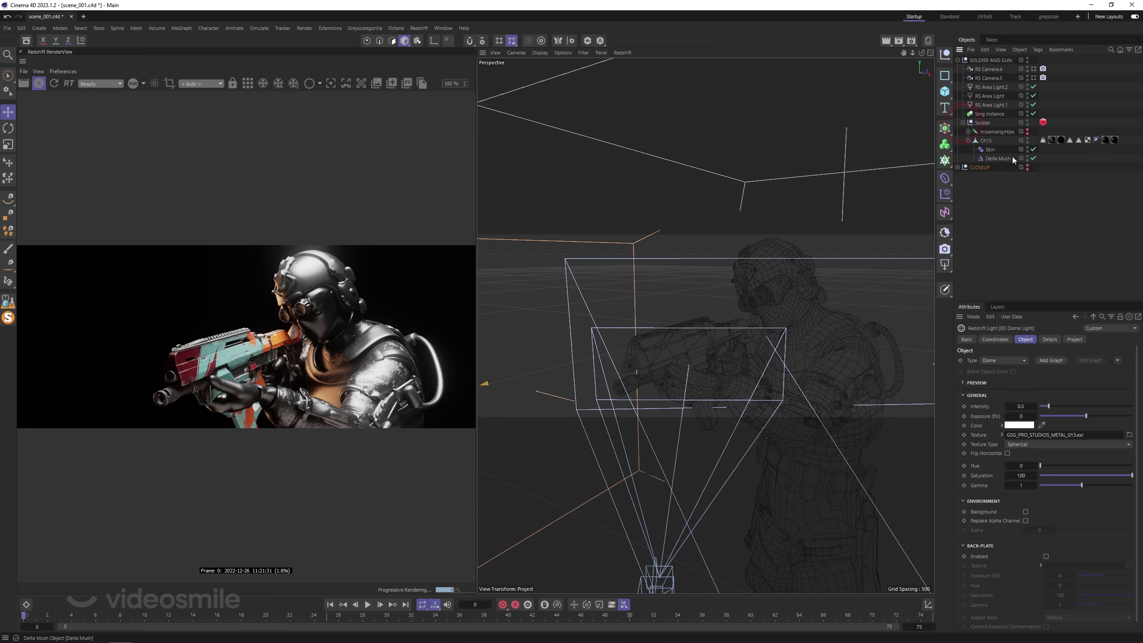
{"action": "left_click", "coordinate": [1053, 140]}
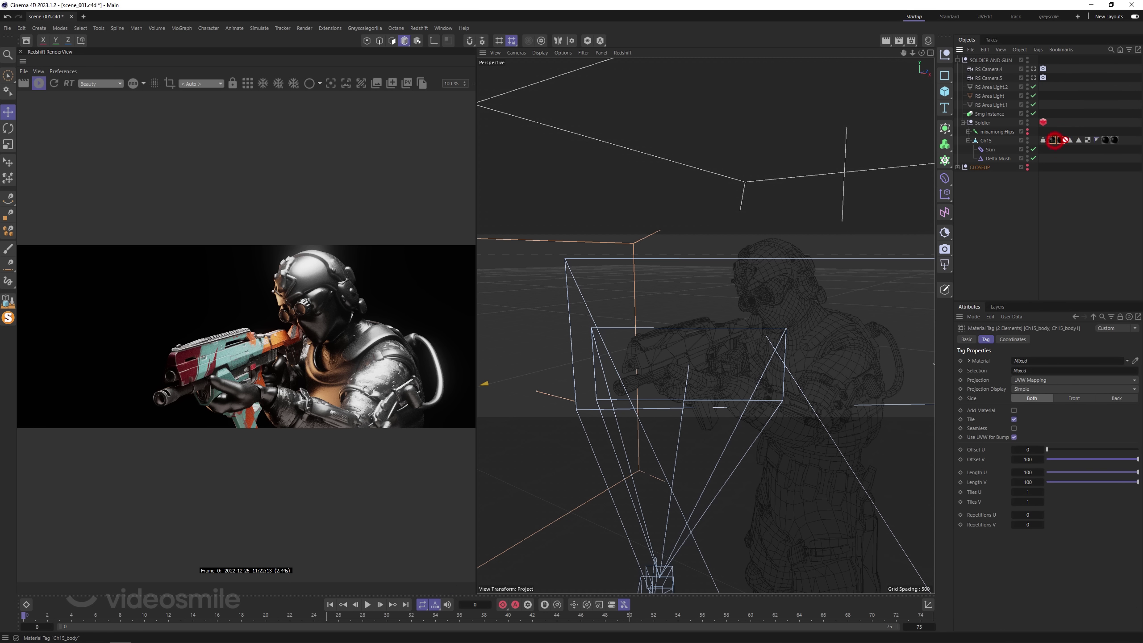
{"action": "left_click_drag", "start_coordinate": [1054, 140], "coordinate": [1120, 140]}
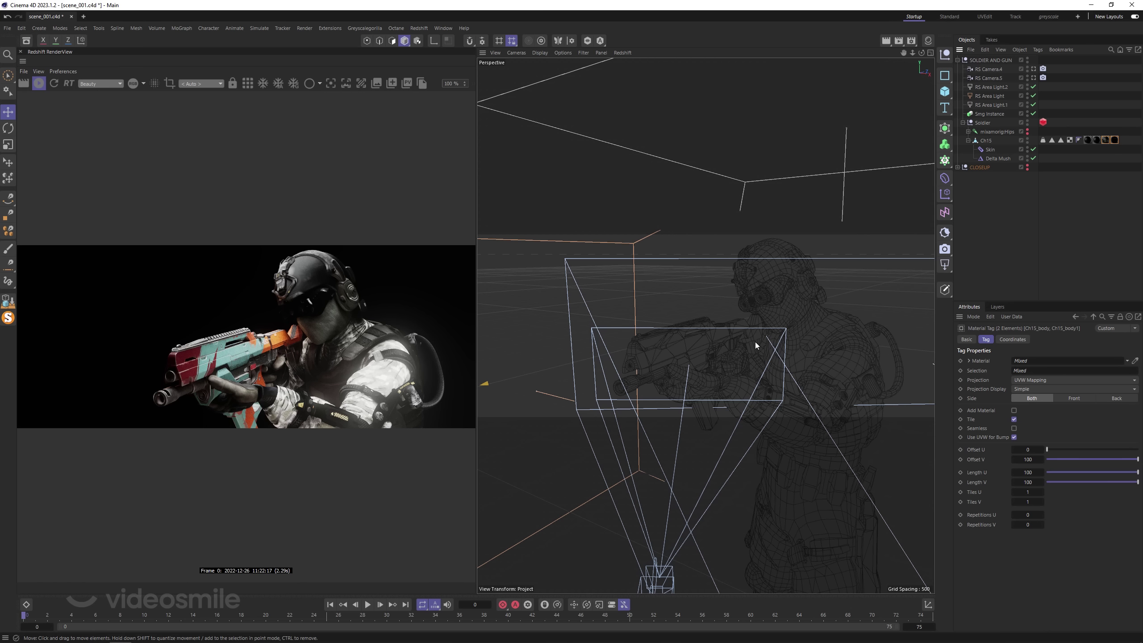
Look through RS Camera.4 and move Ch15's other pair of material tags to the row's end.
{"action": "mouse_move", "coordinate": [734, 359]}
{"action": "left_mouse_down", "text": "alt"}
{"action": "mouse_move", "coordinate": [690, 332]}
{"action": "mouse_move", "coordinate": [846, 330]}
{"action": "left_mouse_up", "text": "alt"}
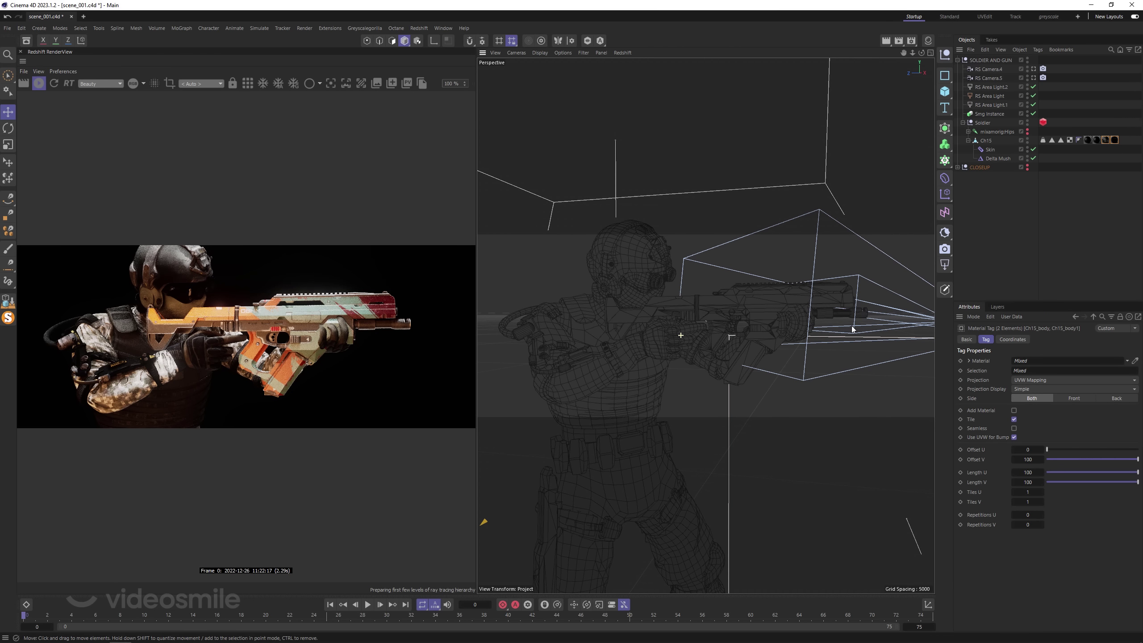
{"action": "scroll", "coordinate": [772, 337], "scroll_direction": "up", "scroll_amount": 2}
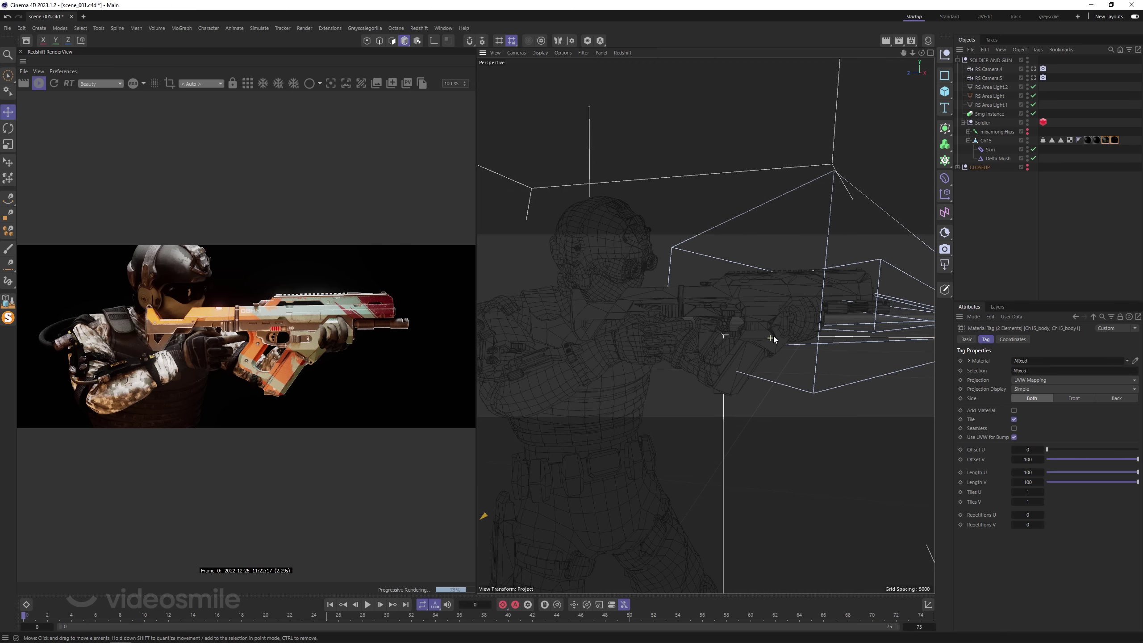
{"action": "scroll", "coordinate": [773, 335], "scroll_direction": "up", "scroll_amount": 2}
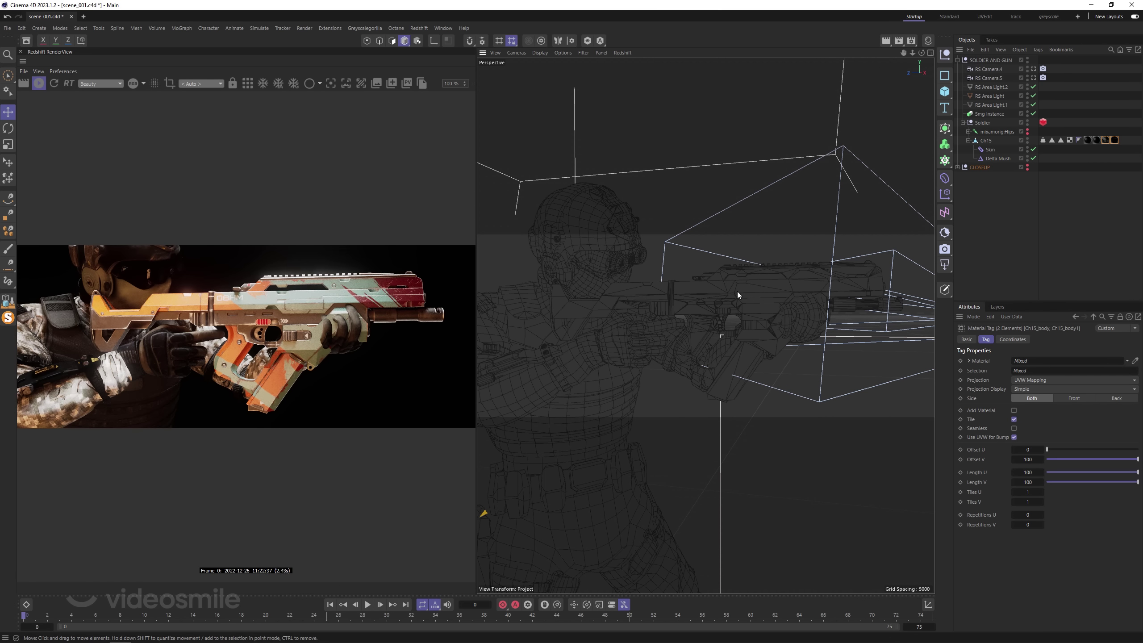
{"action": "left_click", "coordinate": [1033, 69]}
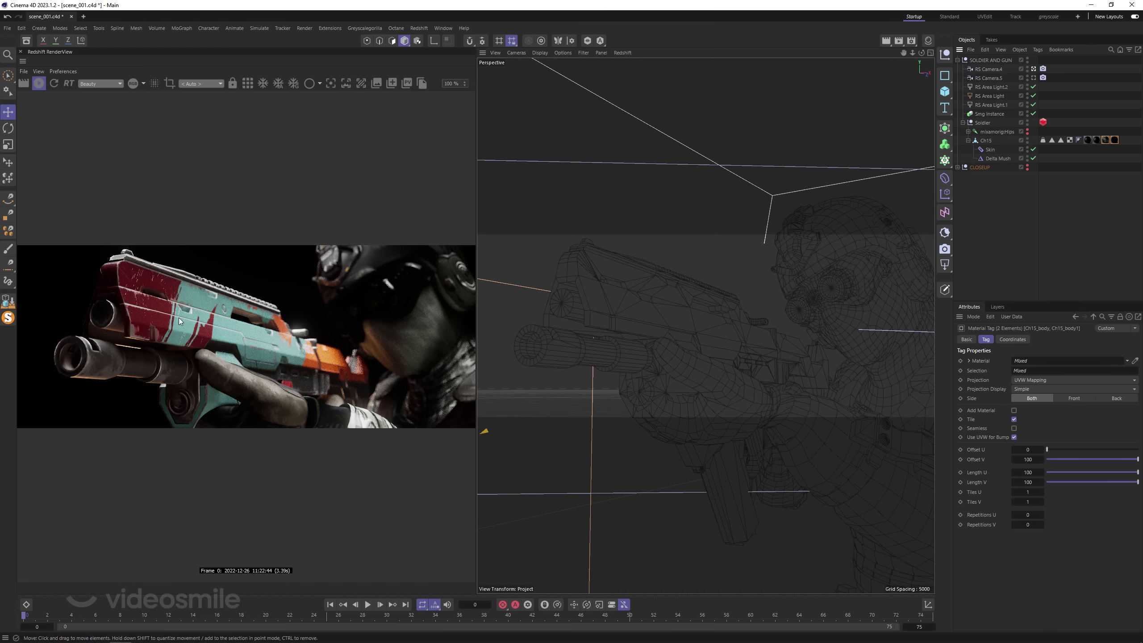
{"action": "left_click", "coordinate": [1087, 140]}
{"action": "left_click_drag", "start_coordinate": [1087, 145], "coordinate": [1121, 141]}
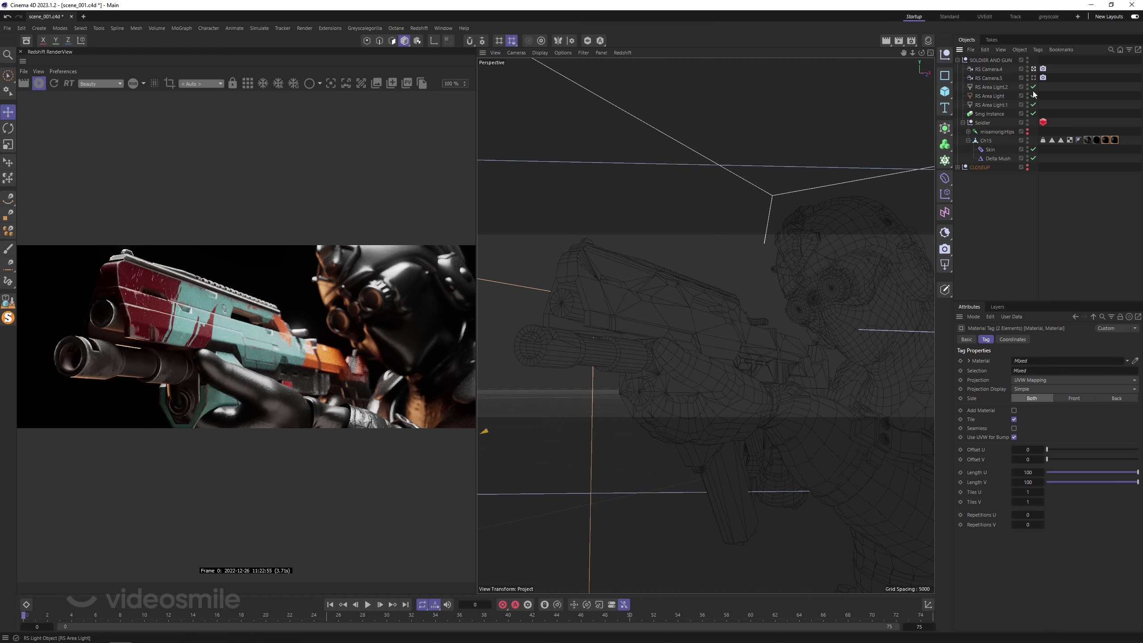
Turn off all three area lights, keep only RS Area Light.2 on, and maximize the Front view.
{"action": "left_click_drag", "start_coordinate": [1033, 87], "coordinate": [1034, 105]}
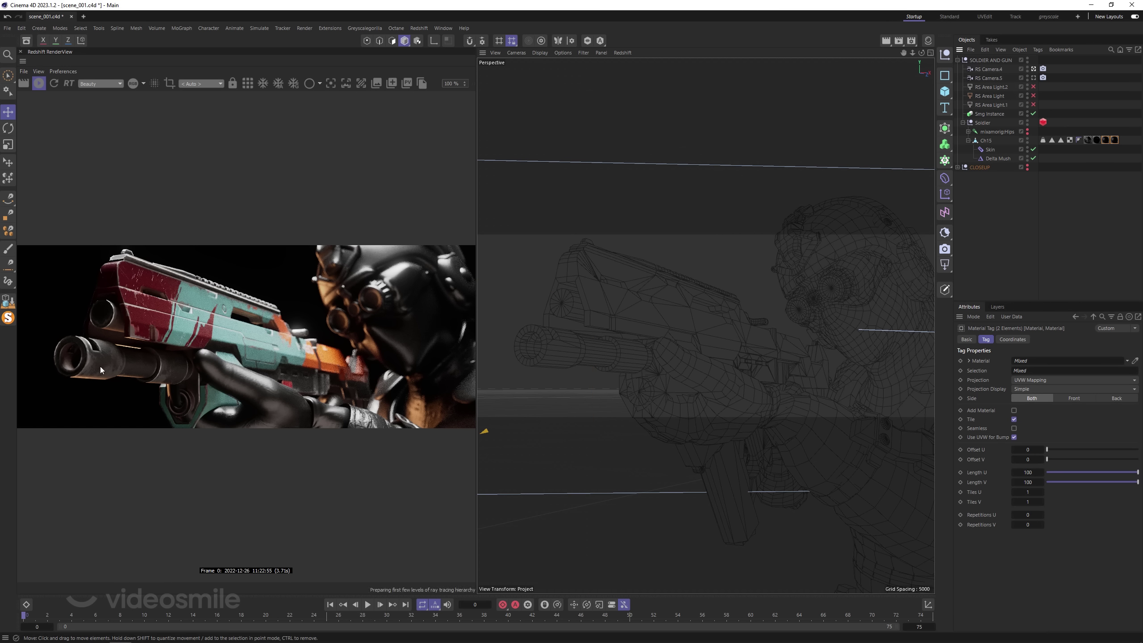
{"action": "left_click", "coordinate": [1006, 87]}
{"action": "left_click", "coordinate": [1034, 88]}
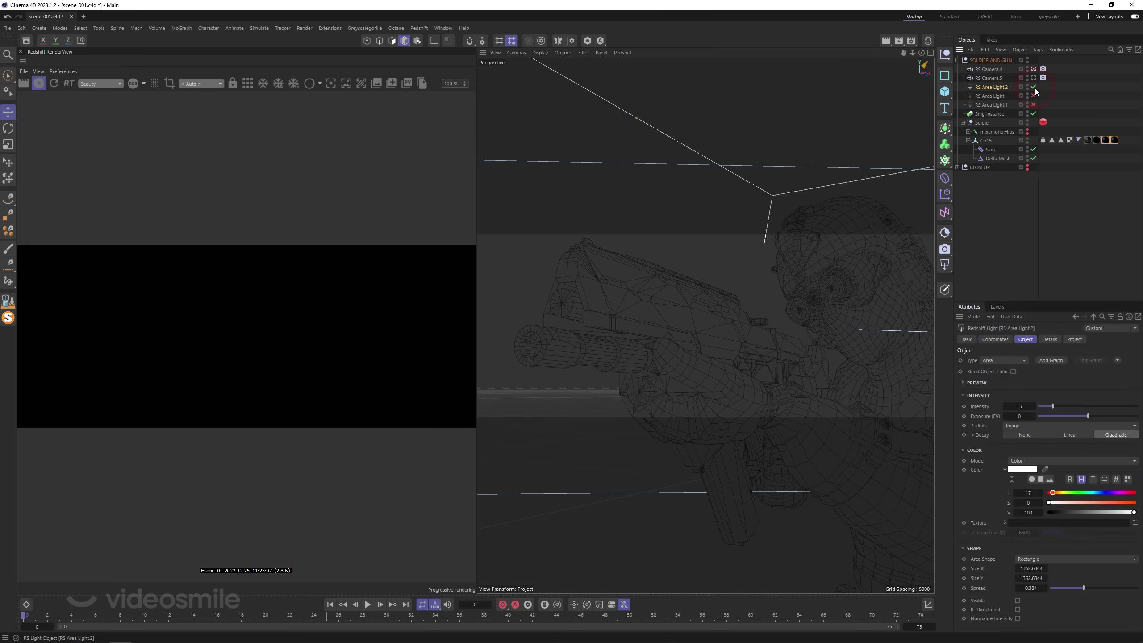
{"action": "middle_click", "coordinate": [685, 282]}
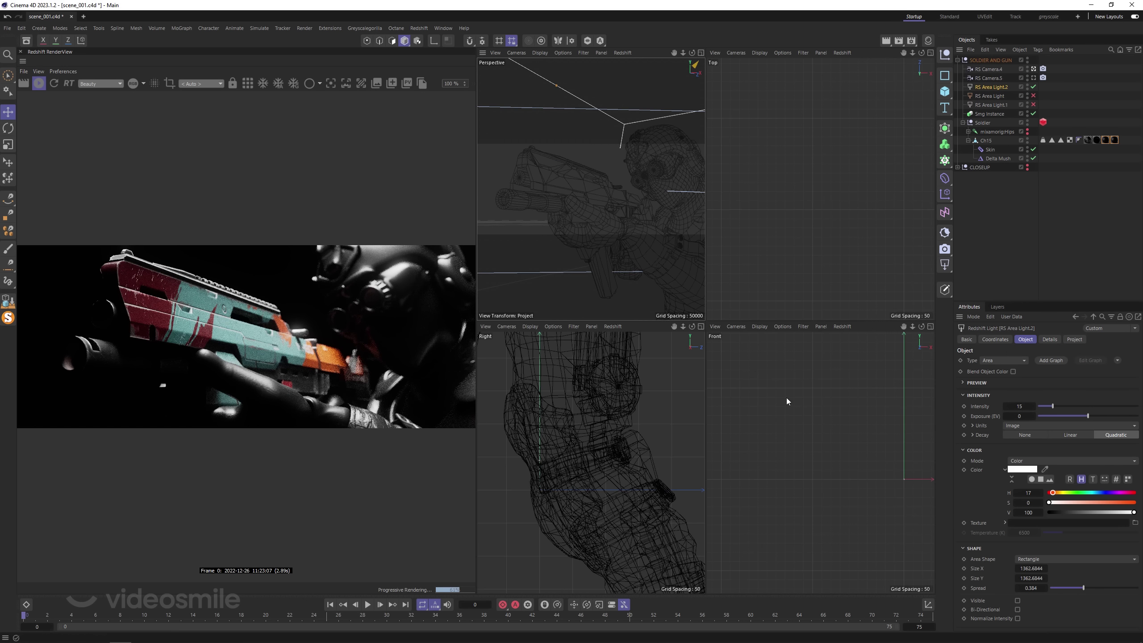
{"action": "middle_click", "coordinate": [786, 398]}
{"action": "scroll", "coordinate": [768, 381], "scroll_direction": "up", "scroll_amount": 3}
{"action": "scroll", "coordinate": [768, 381], "scroll_direction": "up", "scroll_amount": 2}
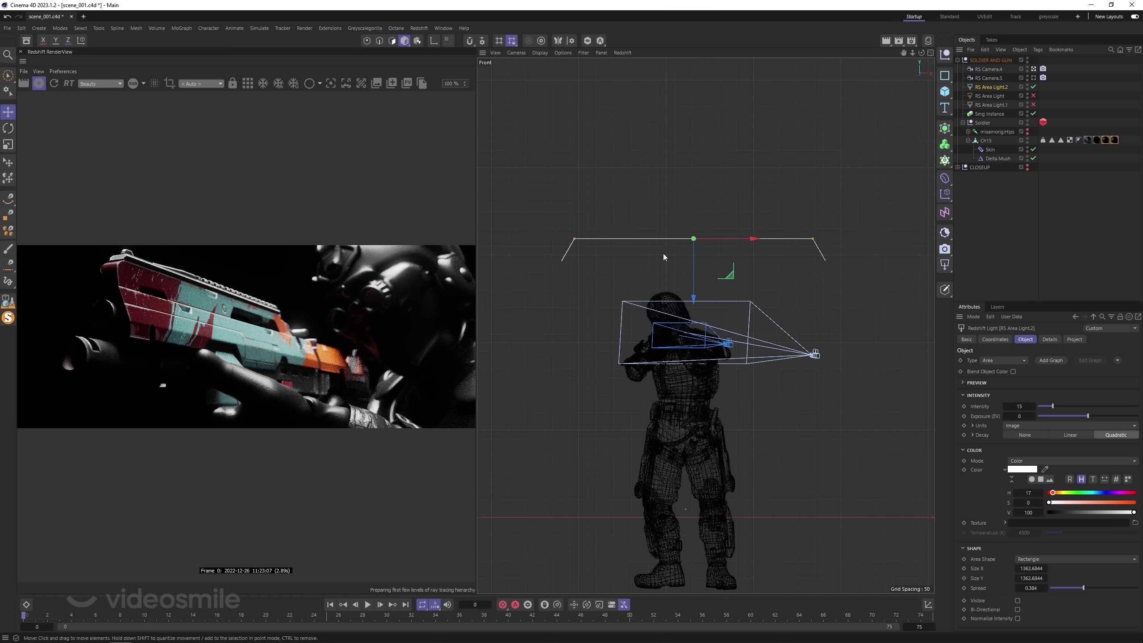
Render through RS Camera.4 and switch RS Area Light and RS Area Light.1 back on.
{"action": "left_click", "coordinate": [201, 84]}
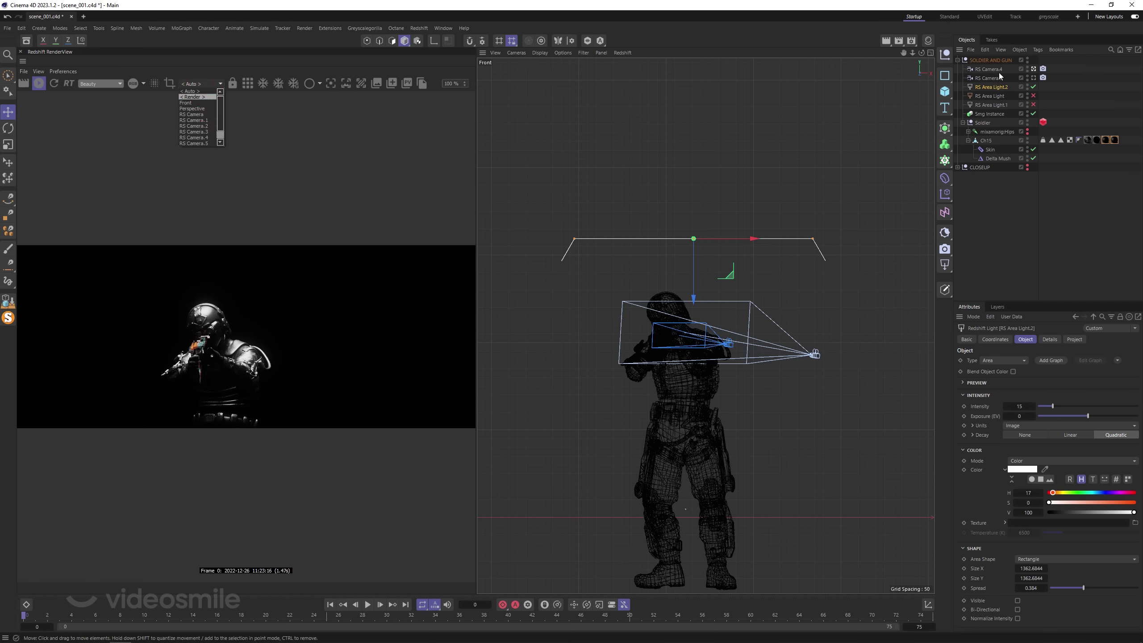
{"action": "left_click", "coordinate": [205, 138]}
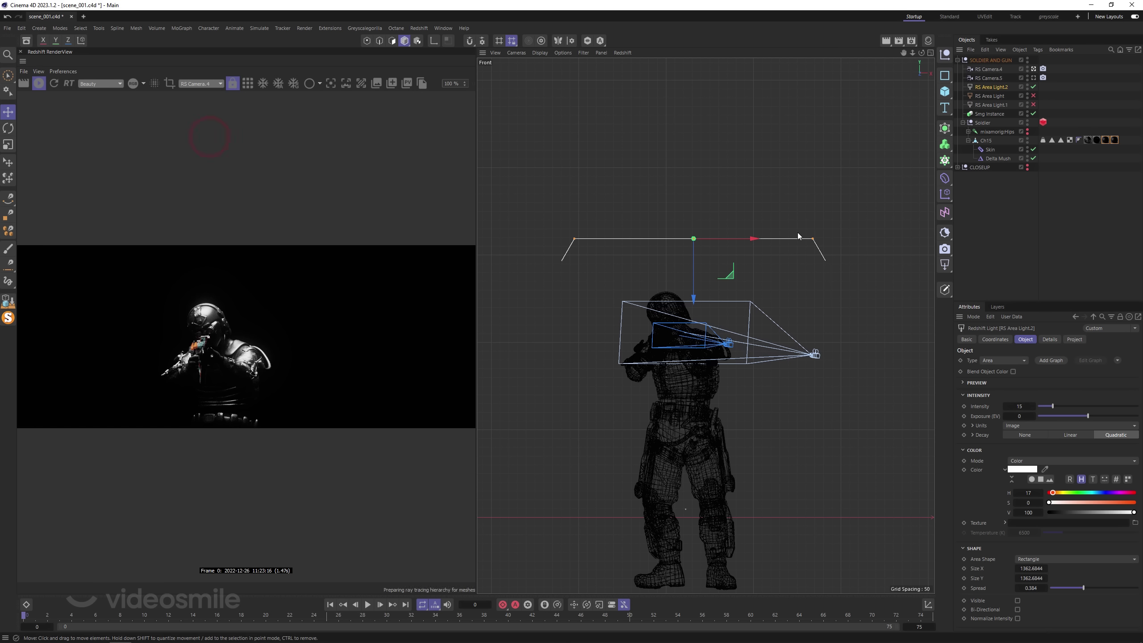
{"action": "left_click", "coordinate": [1030, 96]}
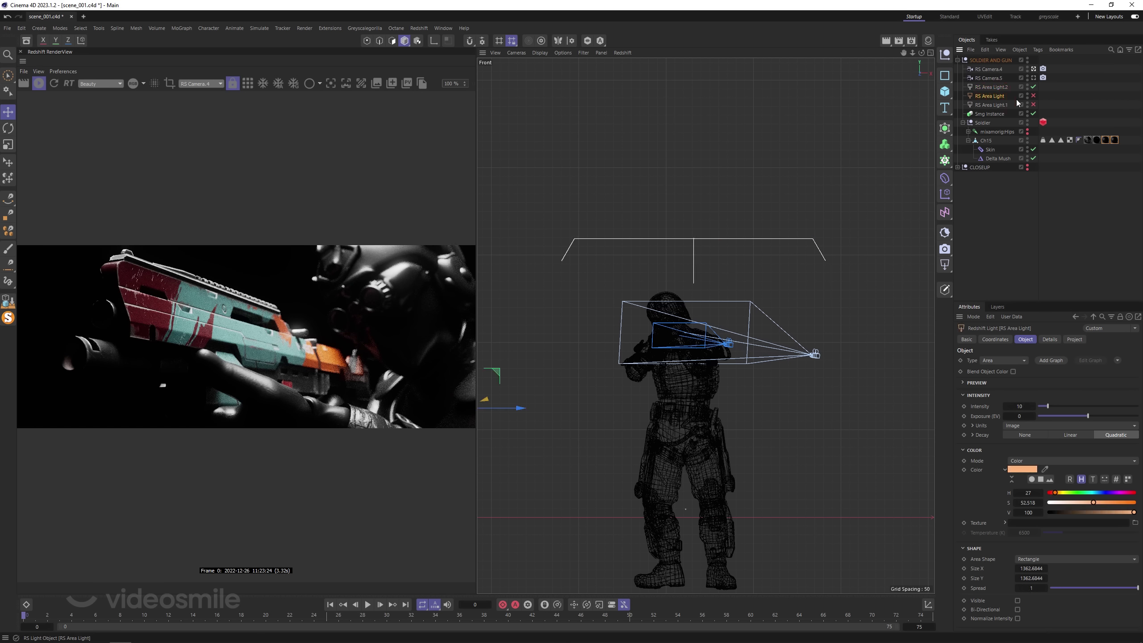
{"action": "left_click", "coordinate": [1033, 96]}
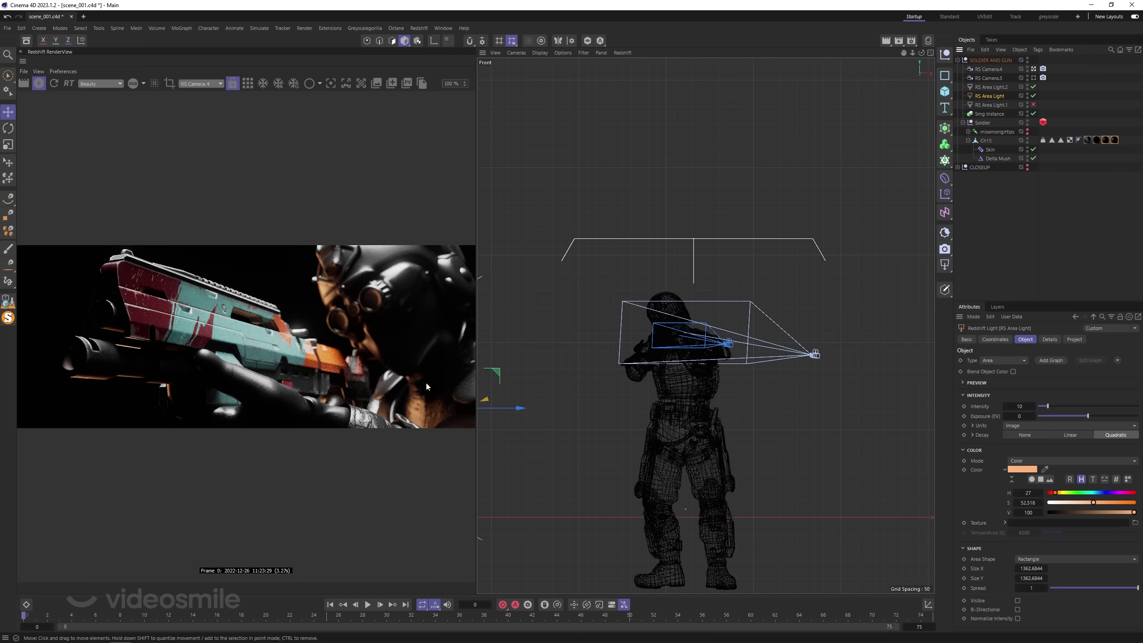
{"action": "left_click", "coordinate": [1033, 104]}
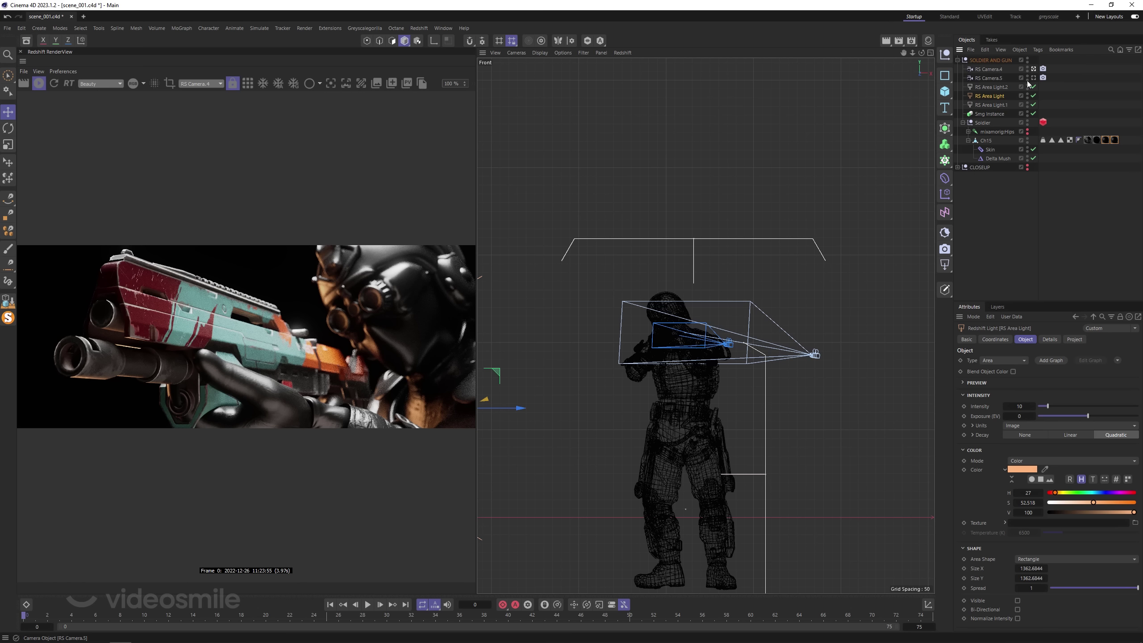
Raise the gun close-up's bokeh CoC Radius to about 3.3 and release the RenderView camera lock to < Auto >.
{"action": "left_click", "coordinate": [1043, 68]}
{"action": "left_click", "coordinate": [1006, 339]}
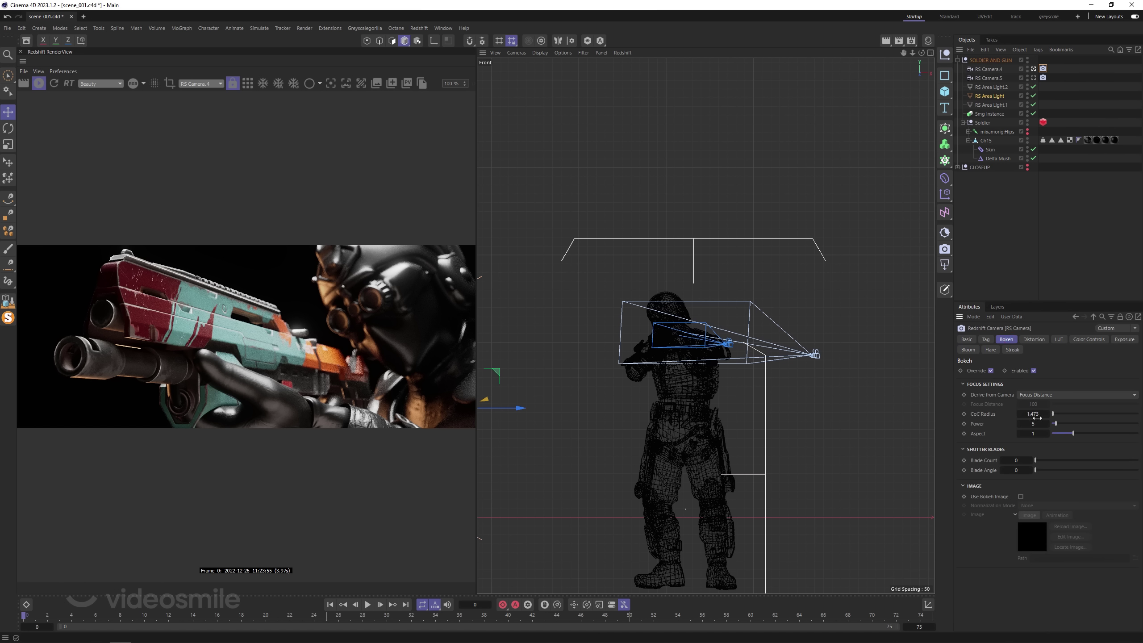
{"action": "mouse_move", "coordinate": [1053, 413]}
{"action": "left_mouse_down"}
{"action": "mouse_move", "coordinate": [1102, 413]}
{"action": "mouse_move", "coordinate": [1055, 413]}
{"action": "left_mouse_up"}
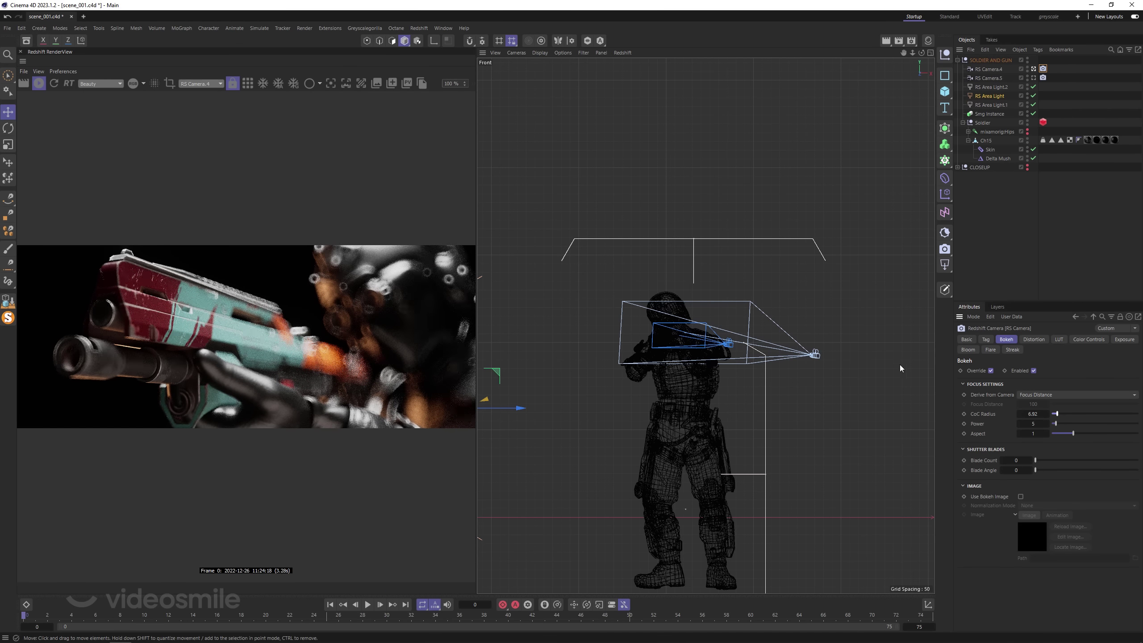
{"action": "left_click_drag", "start_coordinate": [1057, 414], "coordinate": [1052, 414]}
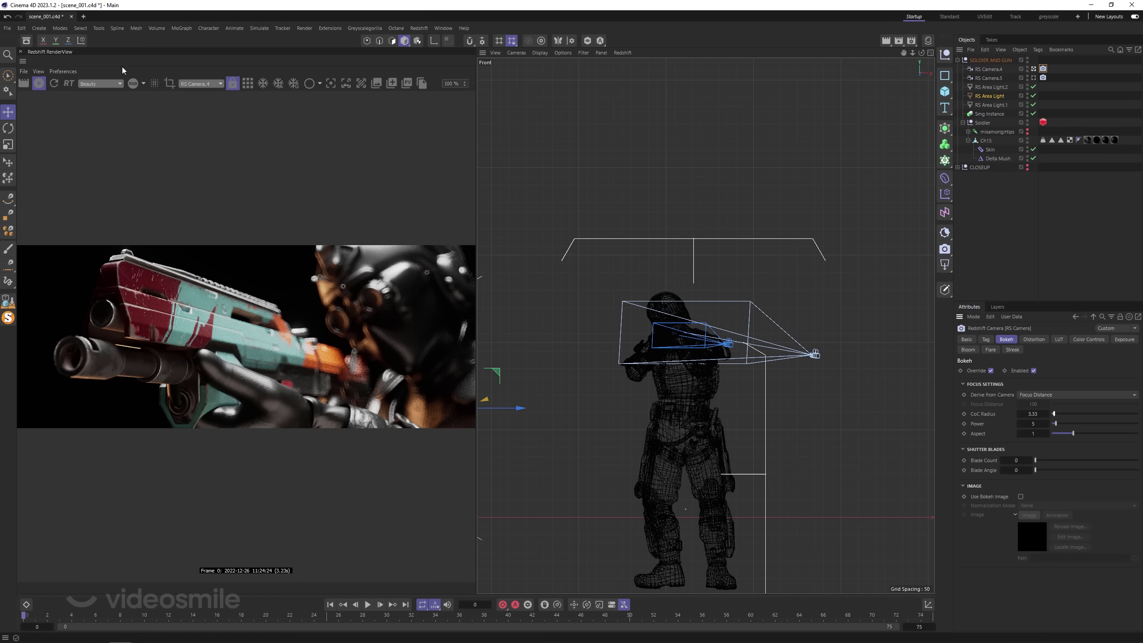
{"action": "left_click", "coordinate": [232, 84]}
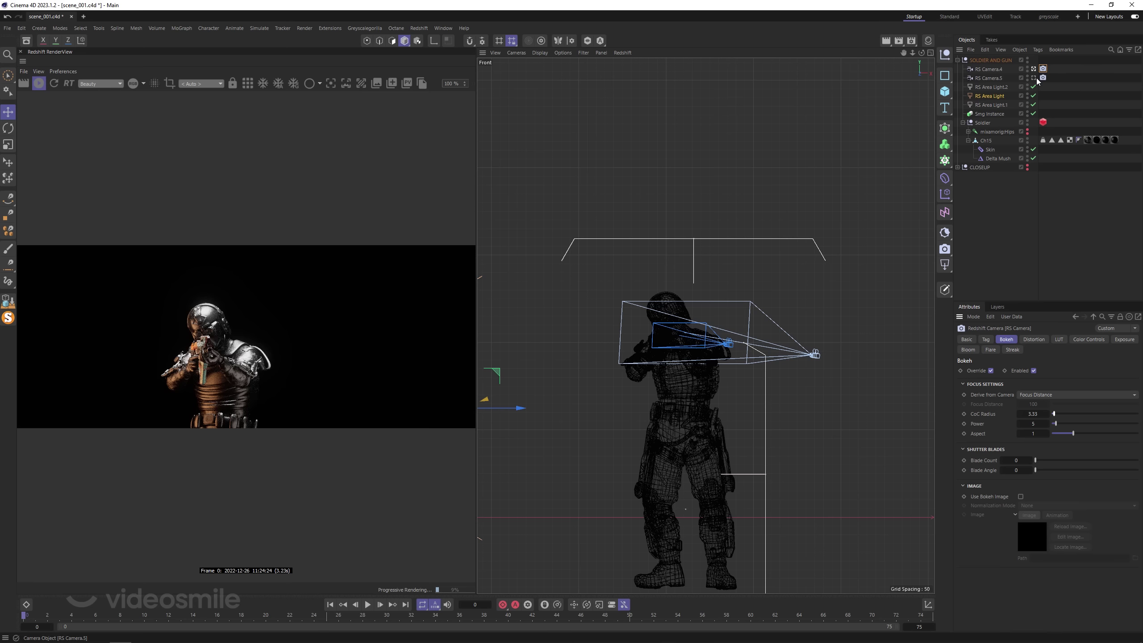
Look through RS Camera.5 and view its Redshift camera bloom settings.
{"action": "key", "text": "F1"}
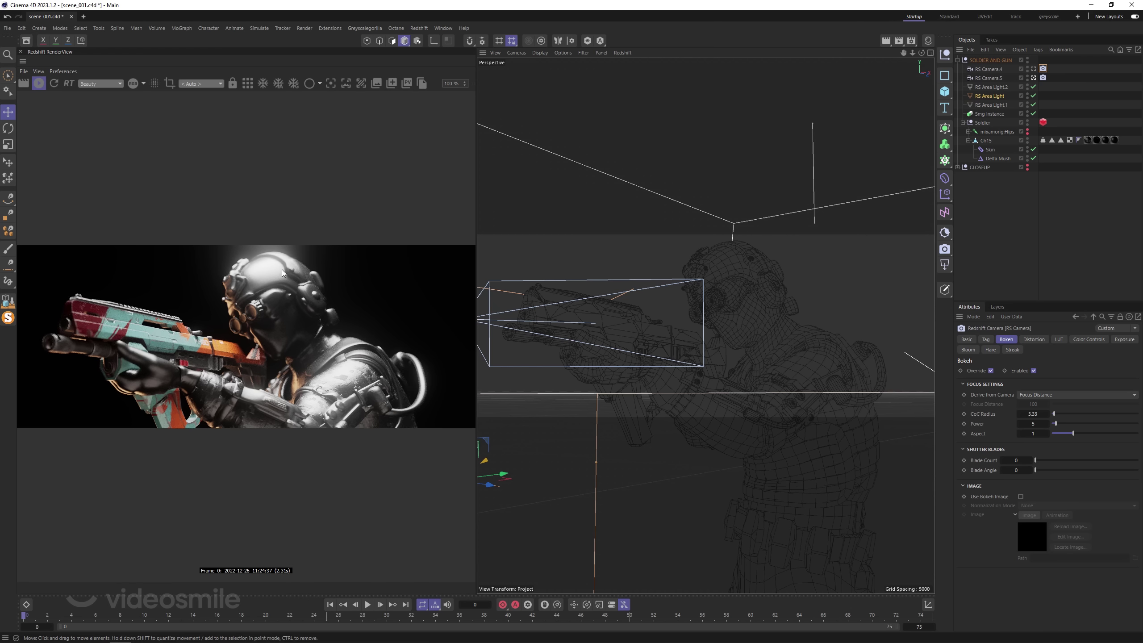
{"action": "left_click", "coordinate": [1034, 77]}
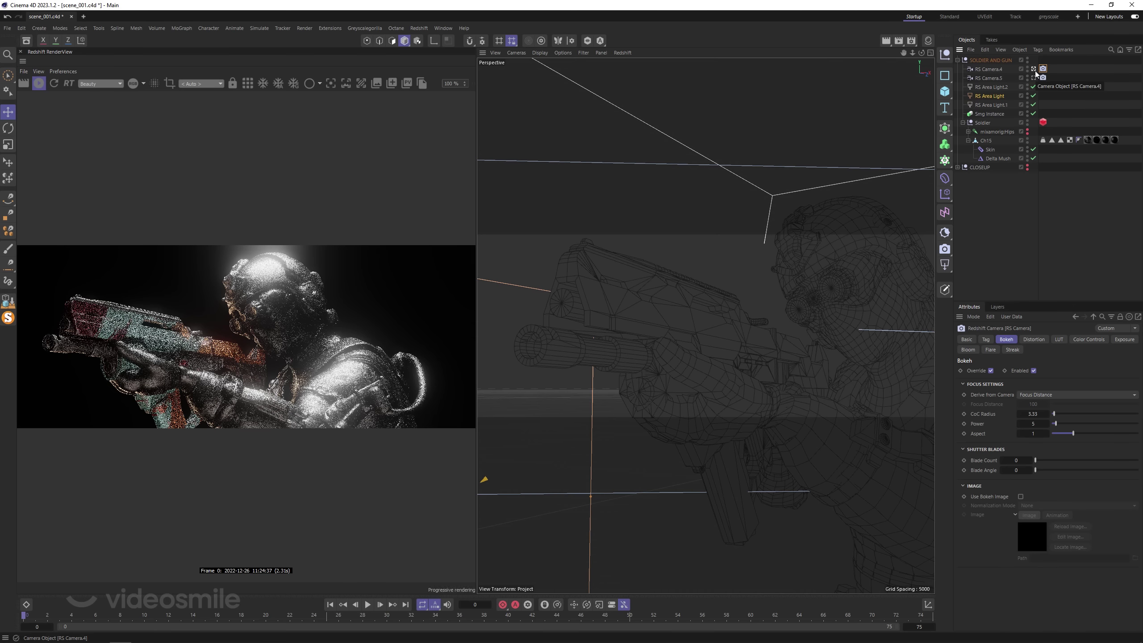
{"action": "left_click", "coordinate": [1033, 77]}
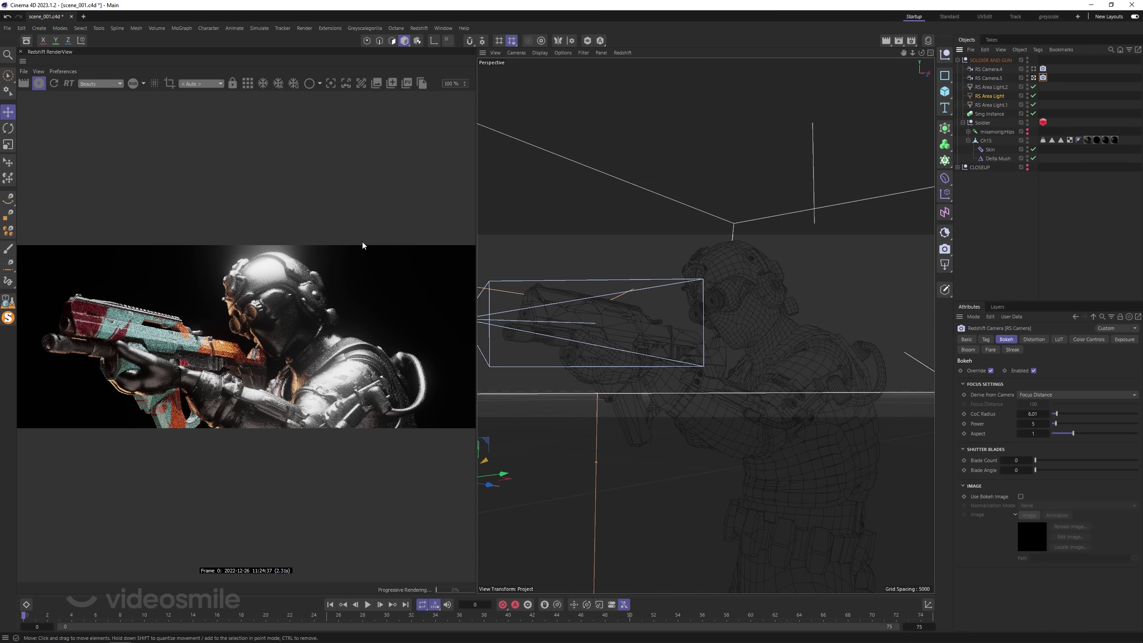
{"action": "left_click", "coordinate": [968, 349]}
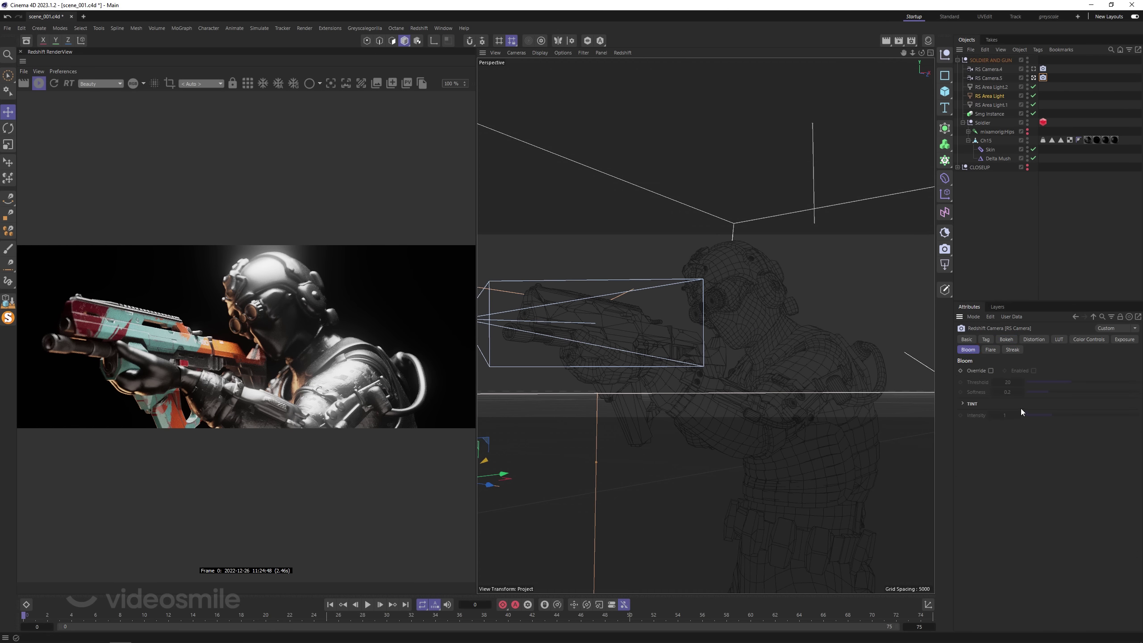
Render from RS Camera.5 in RenderView with Bloom : Global turned on.
{"action": "left_click", "coordinate": [205, 86]}
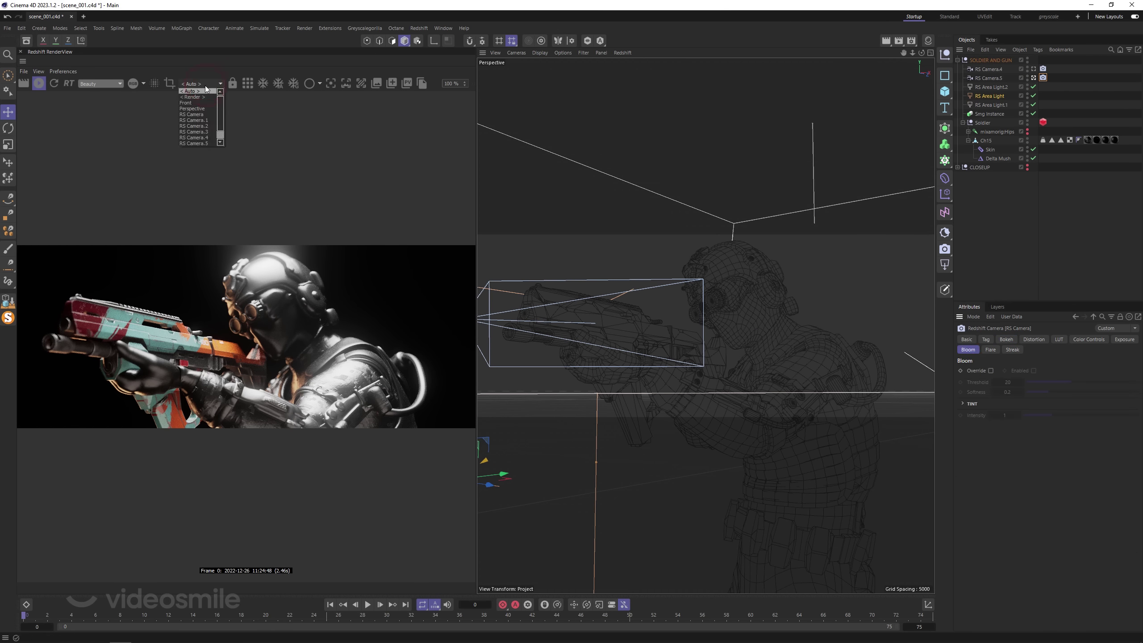
{"action": "left_click", "coordinate": [208, 143]}
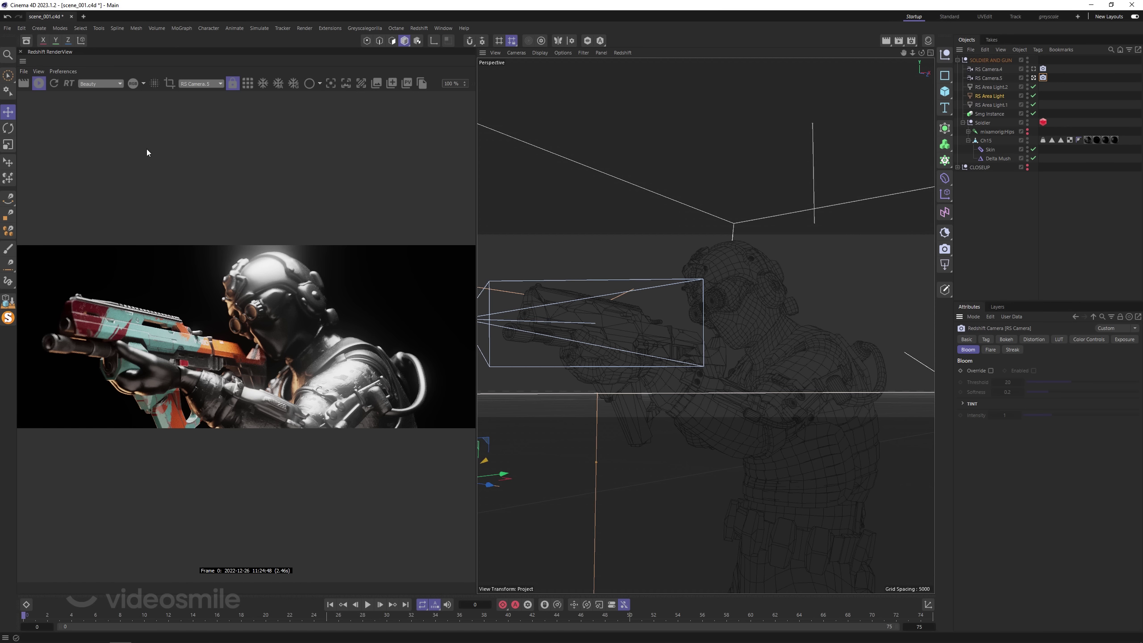
{"action": "left_click", "coordinate": [54, 83]}
{"action": "left_click", "coordinate": [71, 99]}
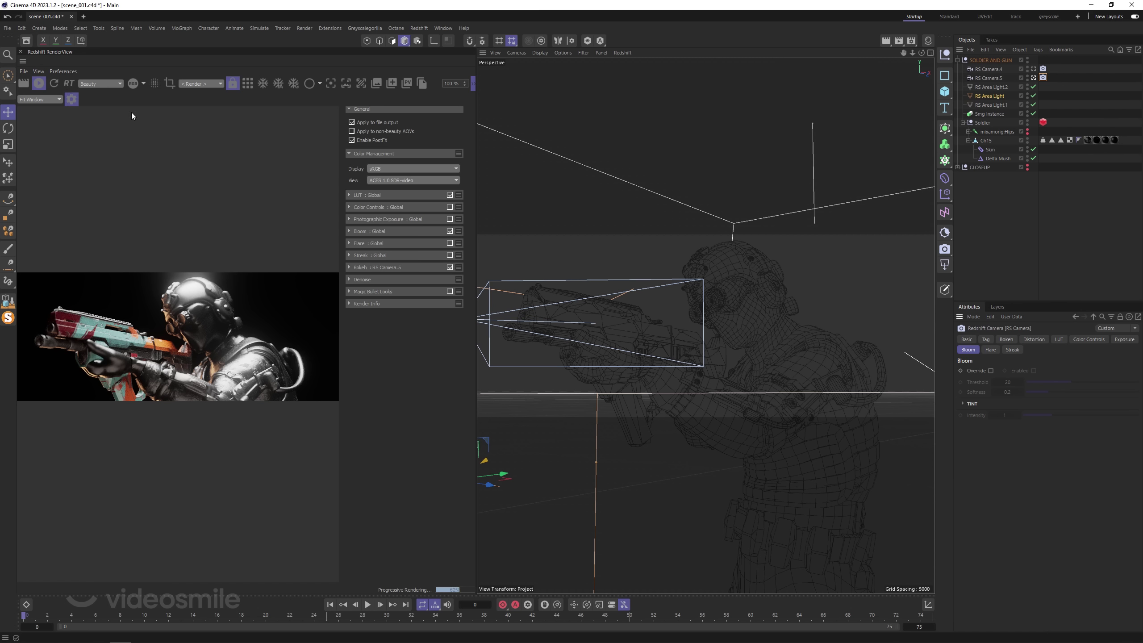
{"action": "left_click", "coordinate": [450, 231]}
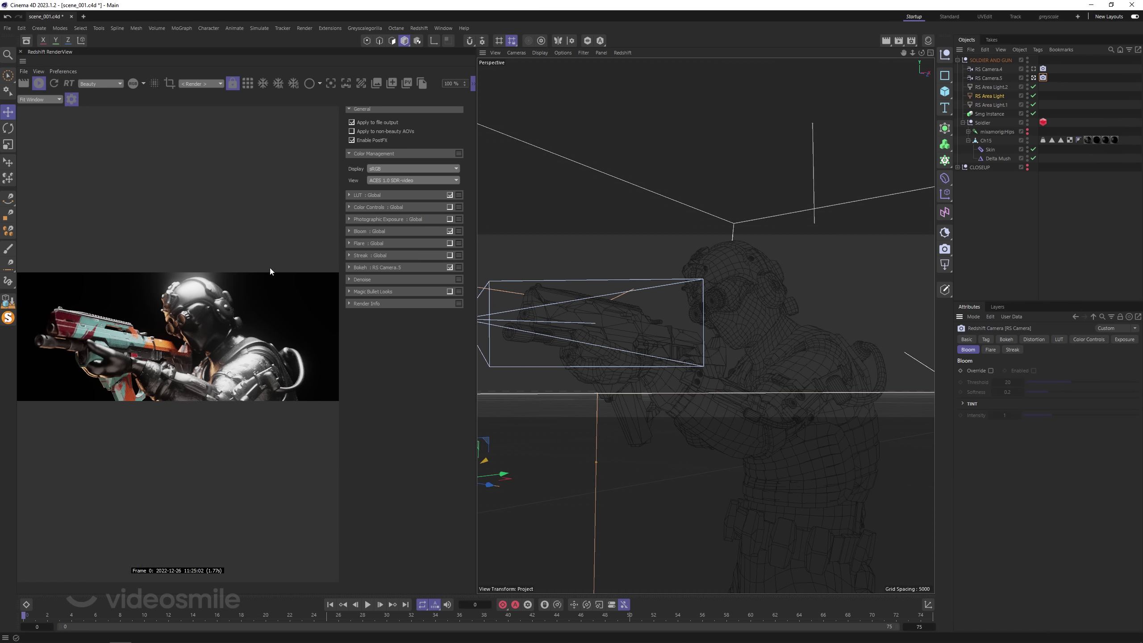
{"action": "left_click", "coordinate": [473, 85]}
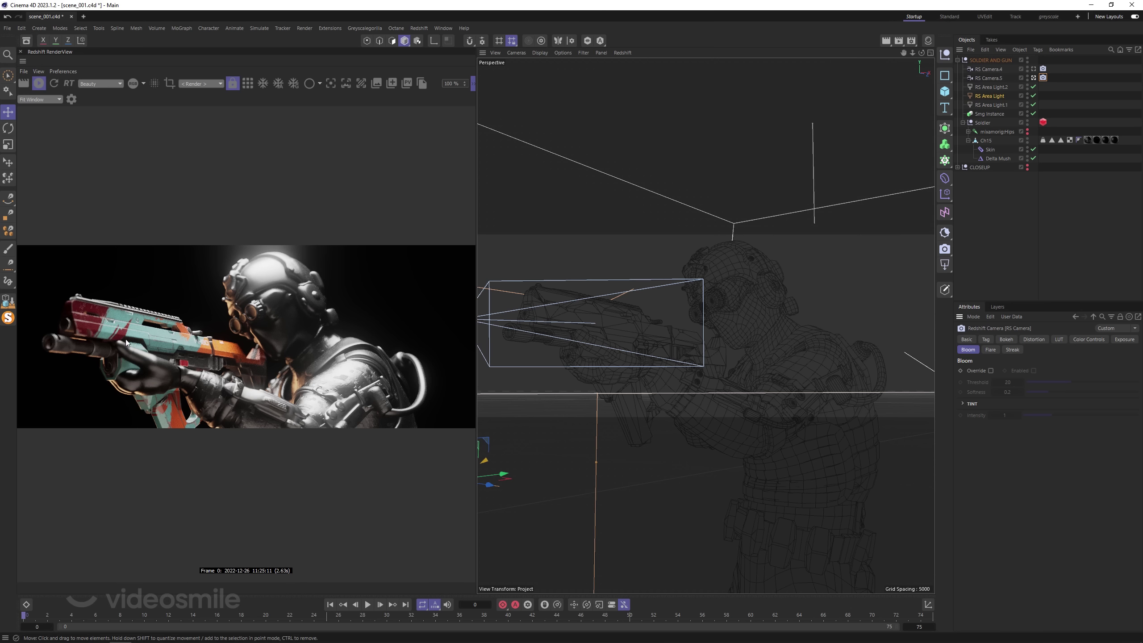
{"action": "left_click", "coordinate": [1033, 78]}
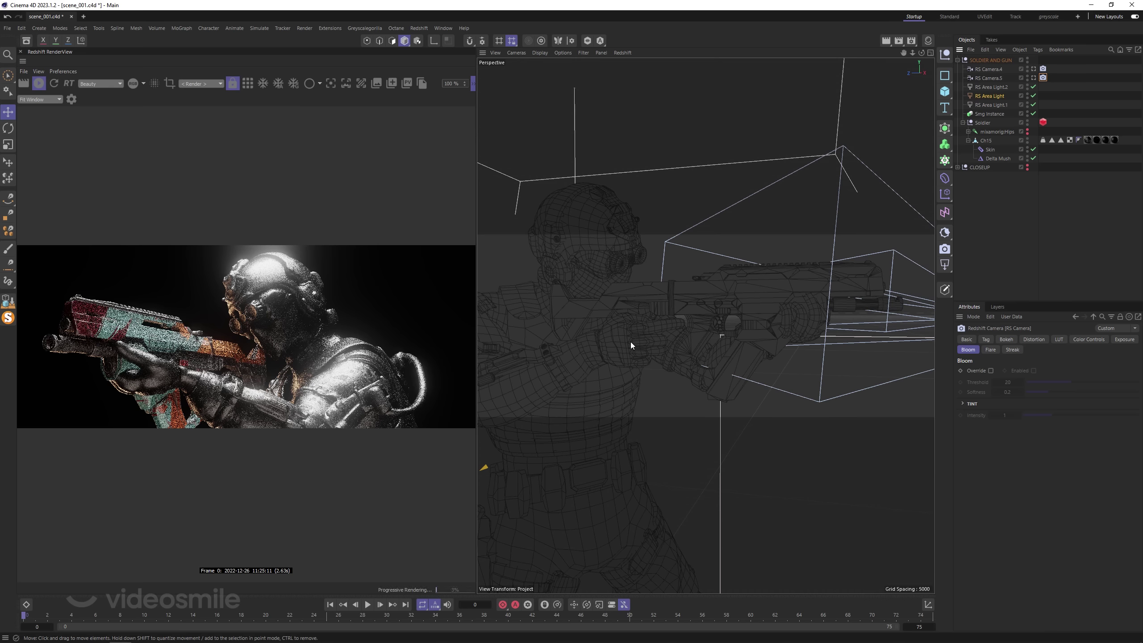
Reframe the soldier shot and slide the Smg Instance gun along its length.
{"action": "mouse_move", "coordinate": [700, 343]}
{"action": "middle_mouse_down", "text": "alt"}
{"action": "mouse_move", "coordinate": [736, 352]}
{"action": "mouse_move", "coordinate": [757, 383]}
{"action": "middle_mouse_up", "text": "alt"}
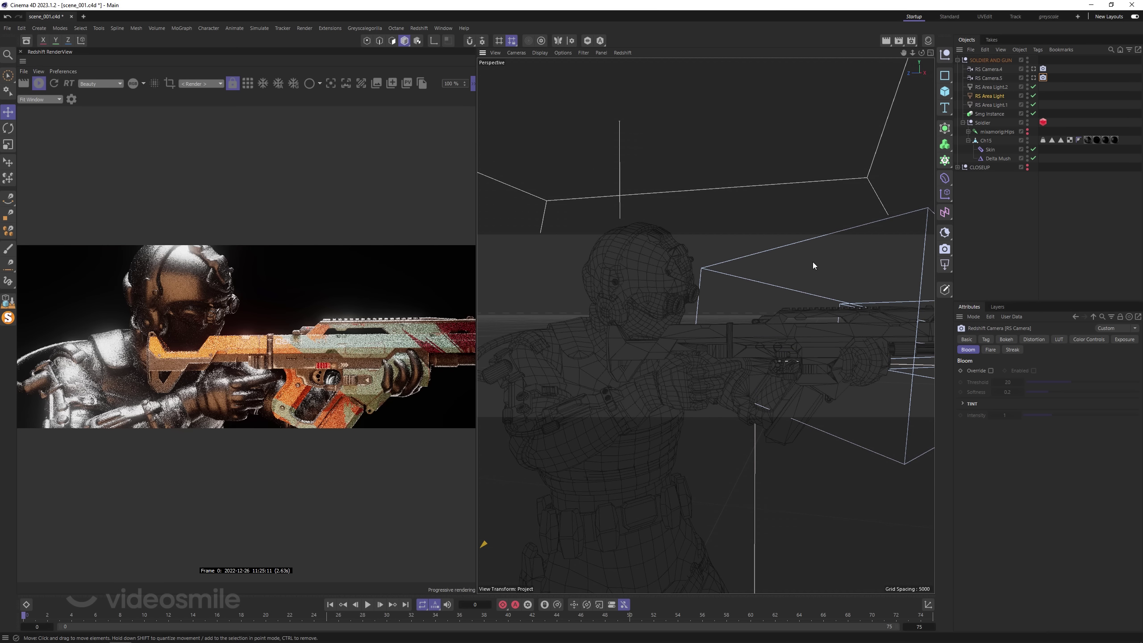
{"action": "left_click", "coordinate": [844, 322]}
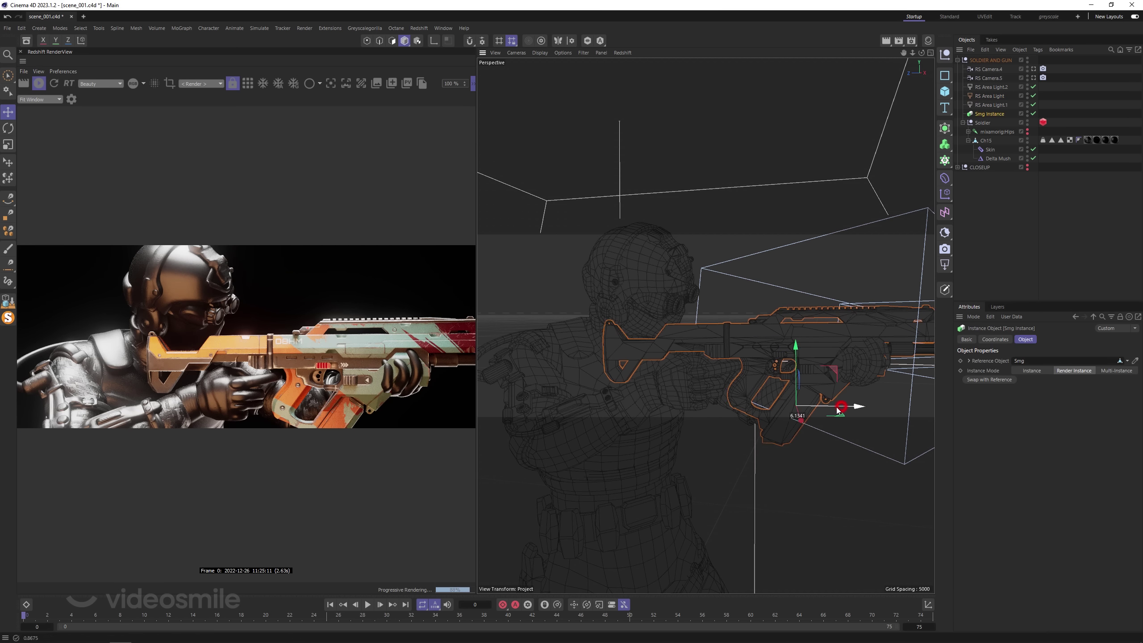
{"action": "left_click_drag", "start_coordinate": [838, 406], "coordinate": [719, 408]}
{"action": "key", "text": "r"}
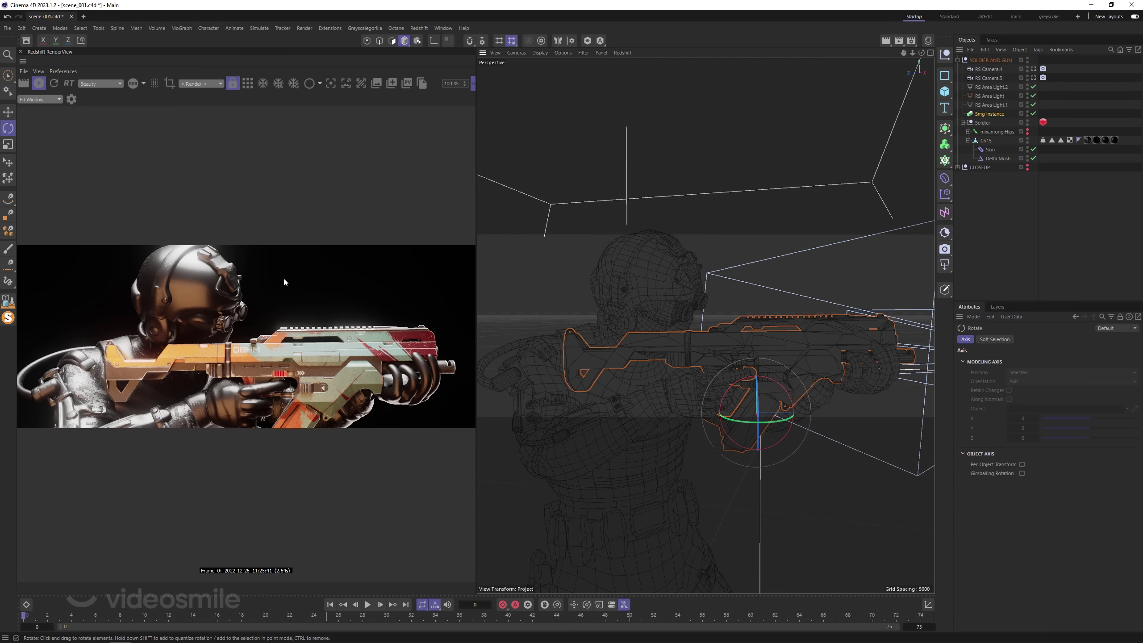
Rotate the three RS Area Lights by about 15 degrees.
{"action": "left_click", "coordinate": [990, 86]}
{"action": "left_click", "coordinate": [994, 105], "text": "shift"}
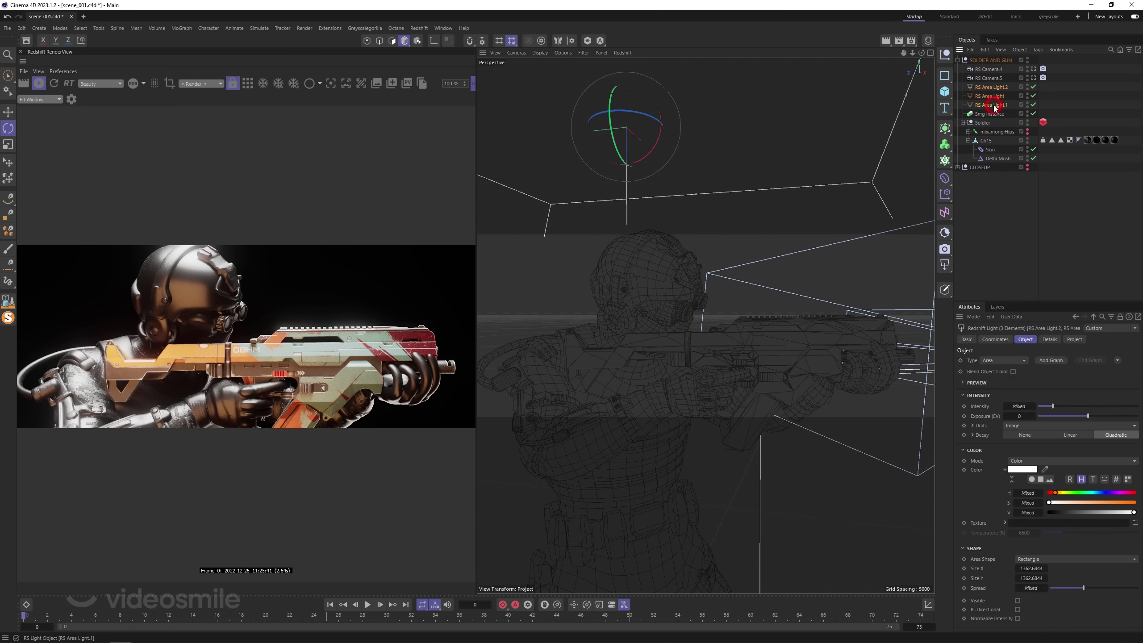
{"action": "key", "text": "r"}
{"action": "left_click_drag", "start_coordinate": [802, 457], "coordinate": [846, 446]}
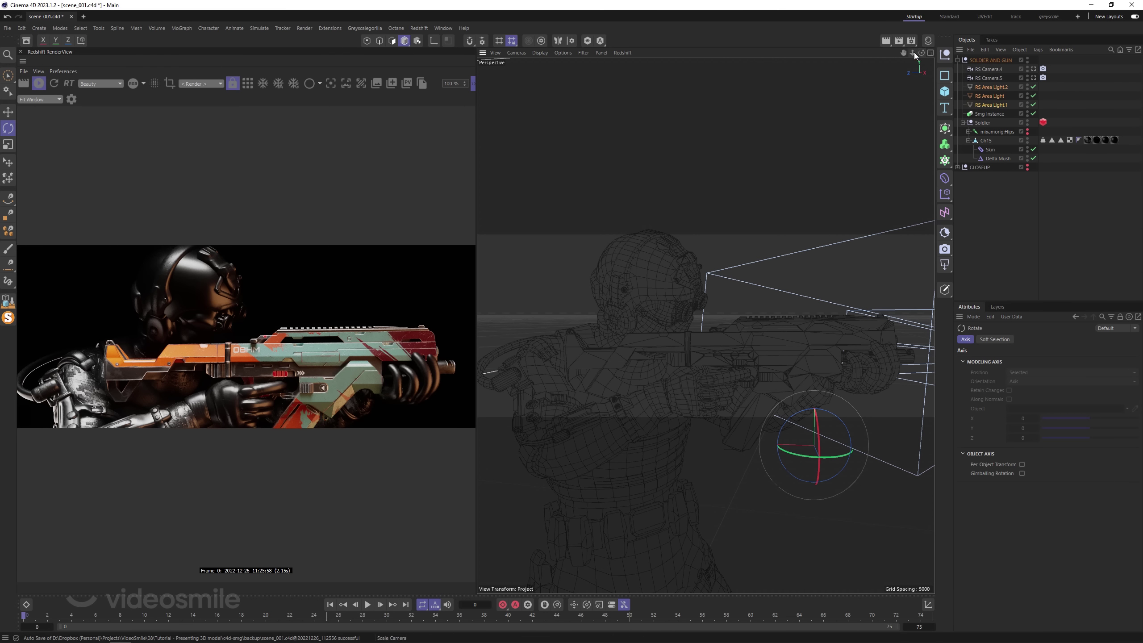
{"action": "left_click_drag", "start_coordinate": [912, 52], "coordinate": [900, 54]}
{"action": "left_click_drag", "start_coordinate": [705, 325], "coordinate": [695, 317]}
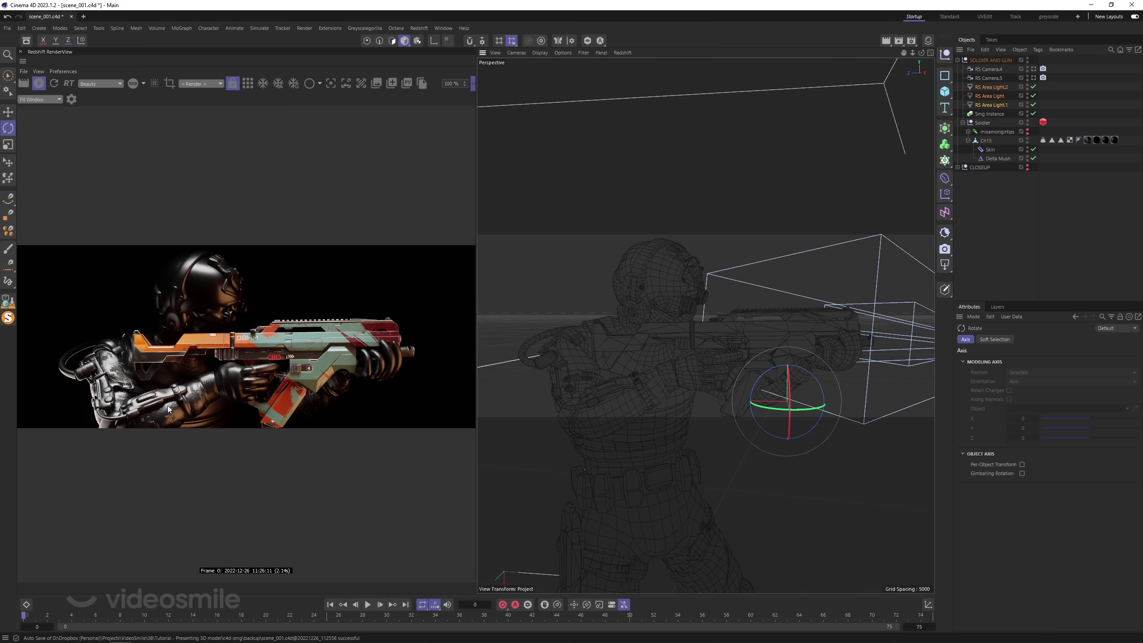
Lower RS Area Light.2's intensity to 12.17 after briefly toggling it off and on.
{"action": "left_click", "coordinate": [993, 87]}
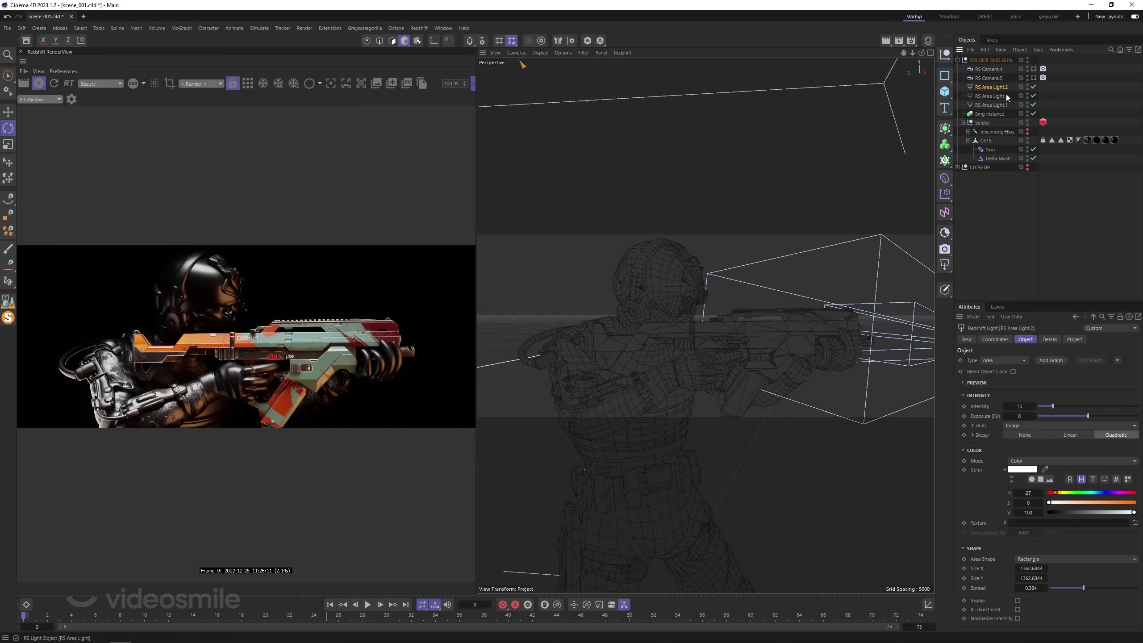
{"action": "left_click", "coordinate": [1033, 87]}
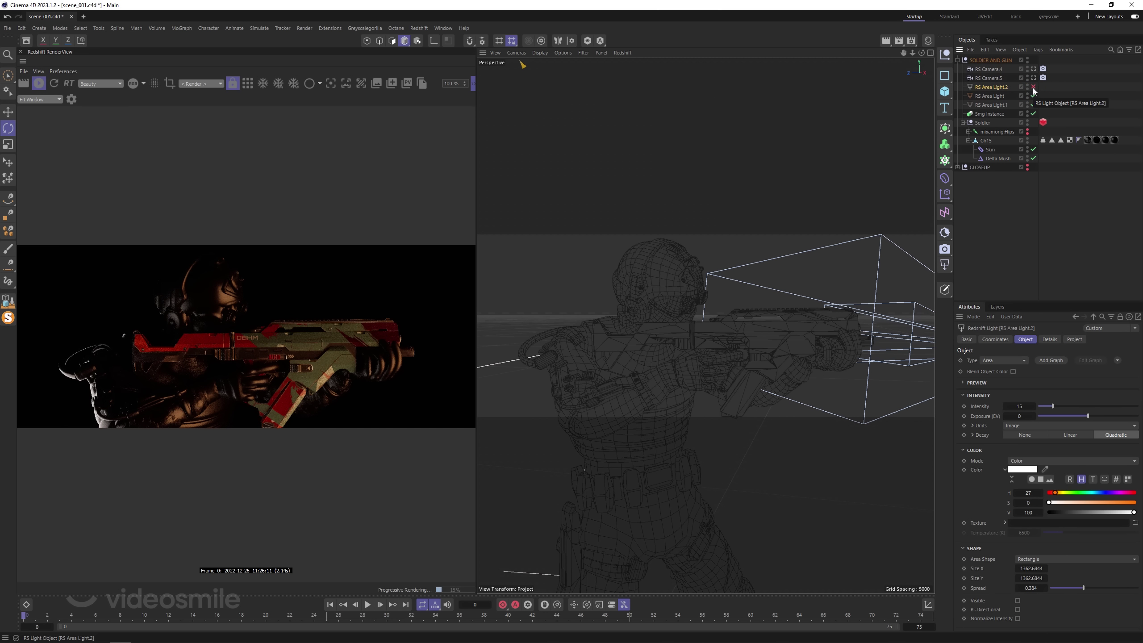
{"action": "left_click", "coordinate": [1033, 87]}
{"action": "left_click_drag", "start_coordinate": [1052, 407], "coordinate": [1044, 406]}
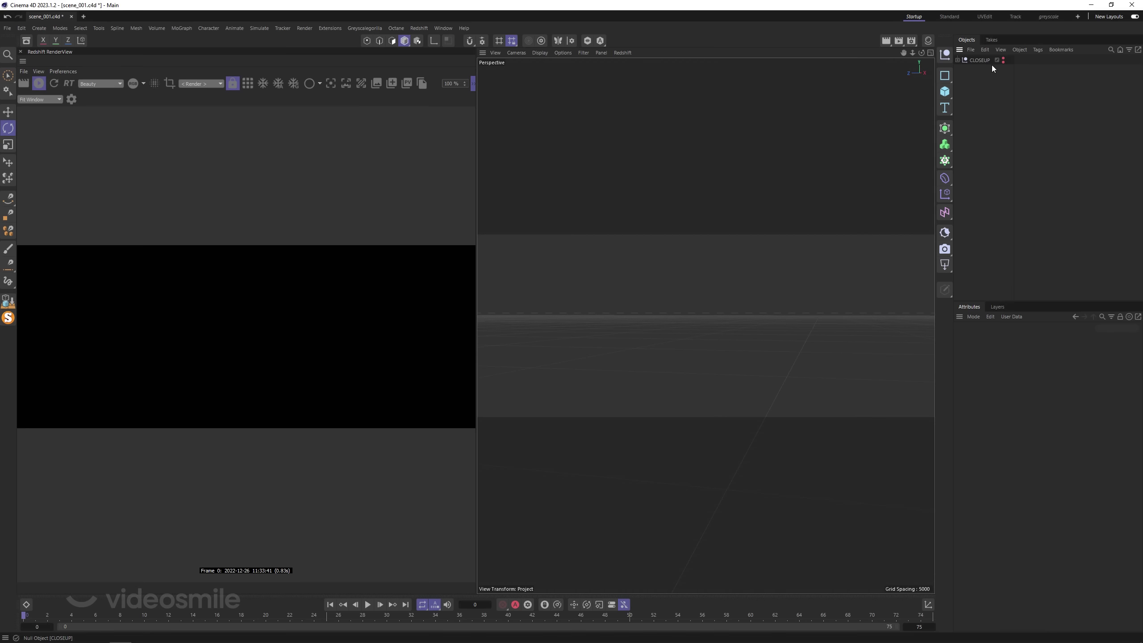
Show and expand the CLOSEUP null, then look through RS Camera.1 and RS Camera.2.
{"action": "left_click", "coordinate": [1002, 58]}
{"action": "left_click", "coordinate": [957, 60]}
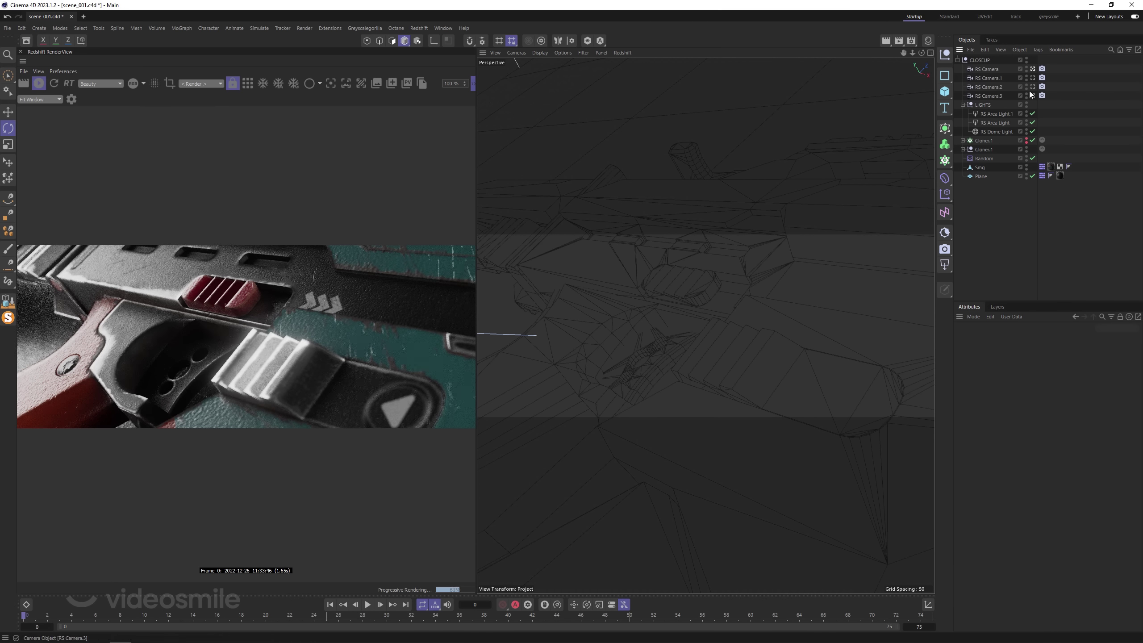
{"action": "left_click", "coordinate": [1033, 78]}
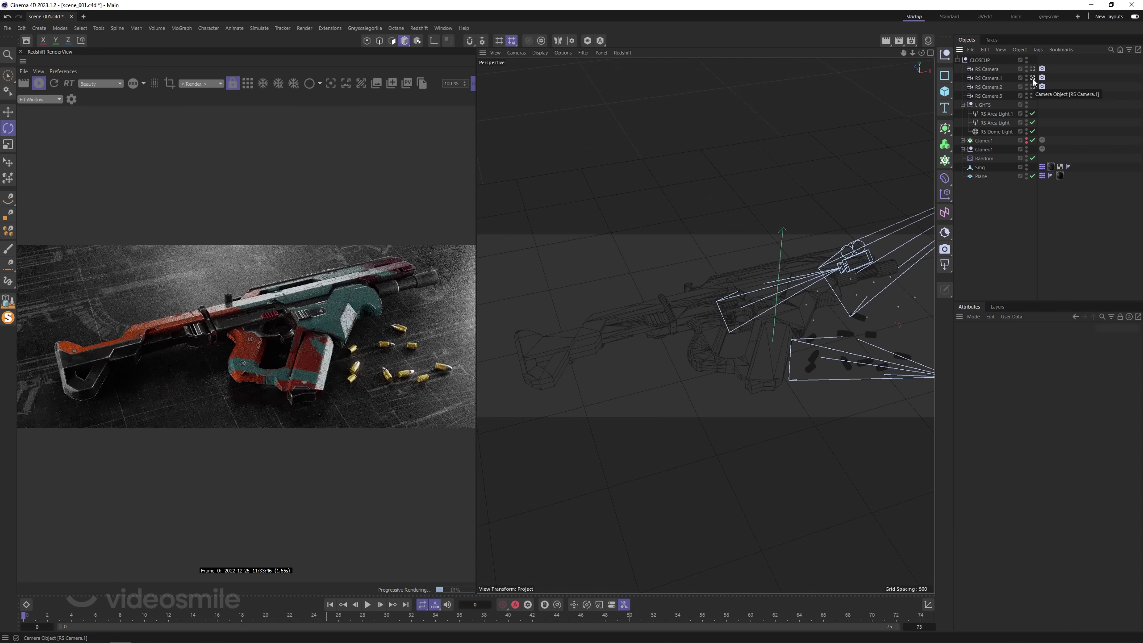
{"action": "left_click", "coordinate": [1032, 87]}
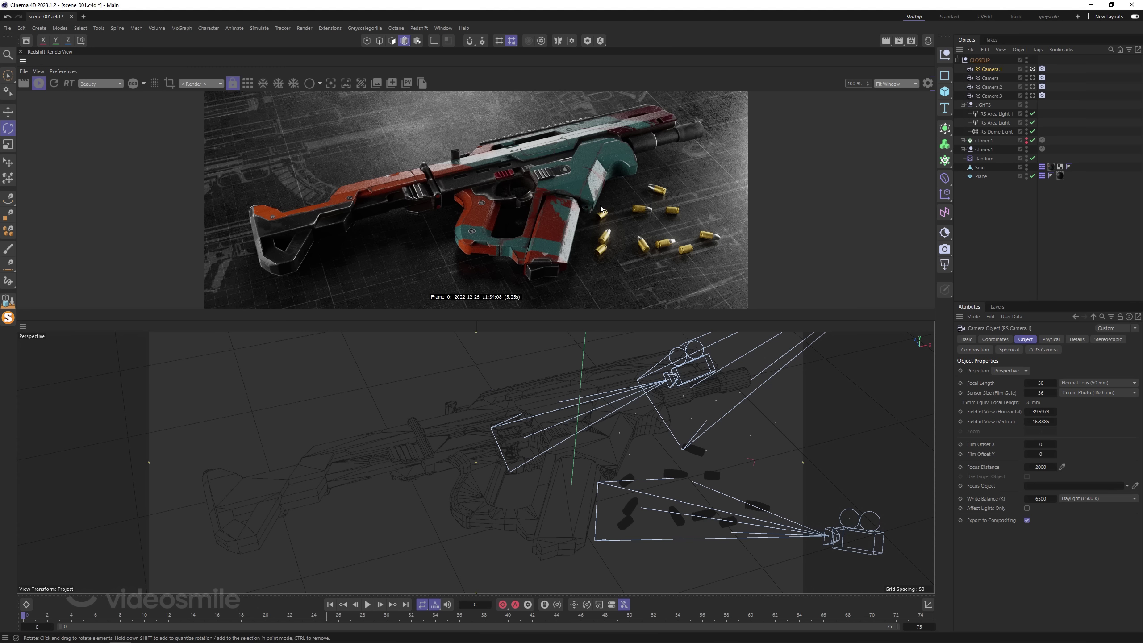
Check RS Camera's bokeh settings, then view the bullets through RS Camera.2 and RS Camera.3.
{"action": "left_click", "coordinate": [1032, 78]}
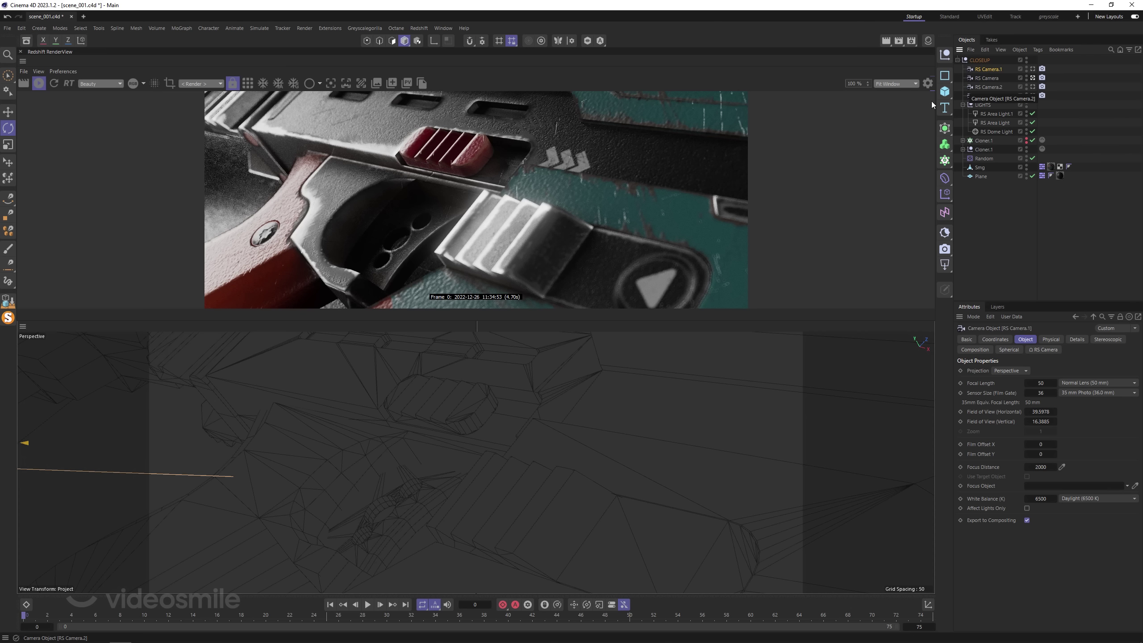
{"action": "left_click", "coordinate": [1042, 77]}
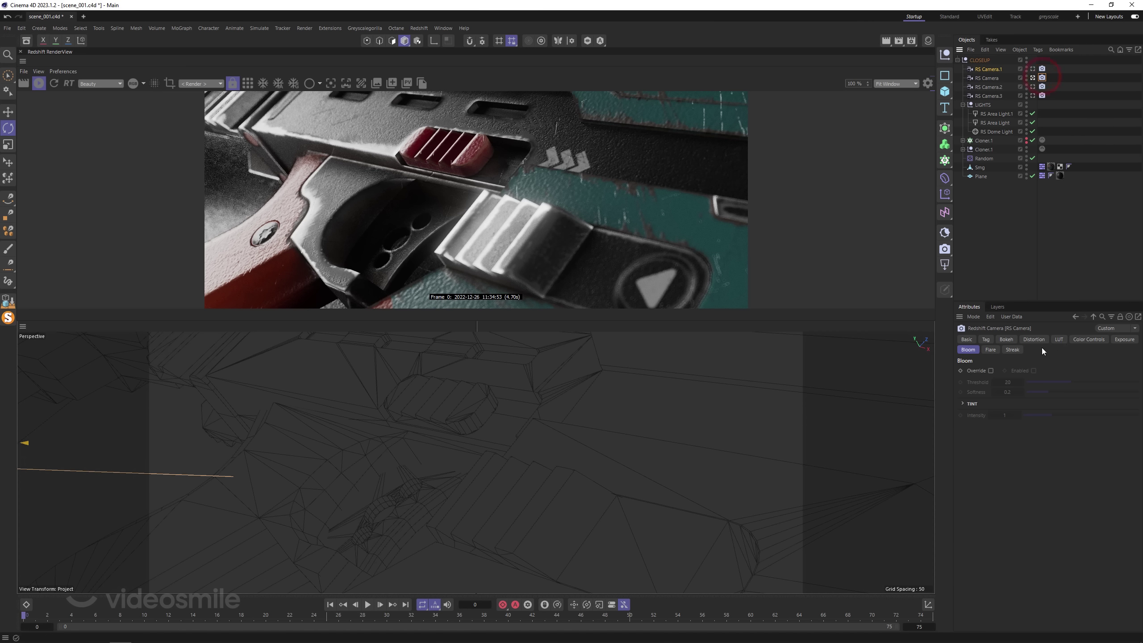
{"action": "left_click", "coordinate": [1007, 341]}
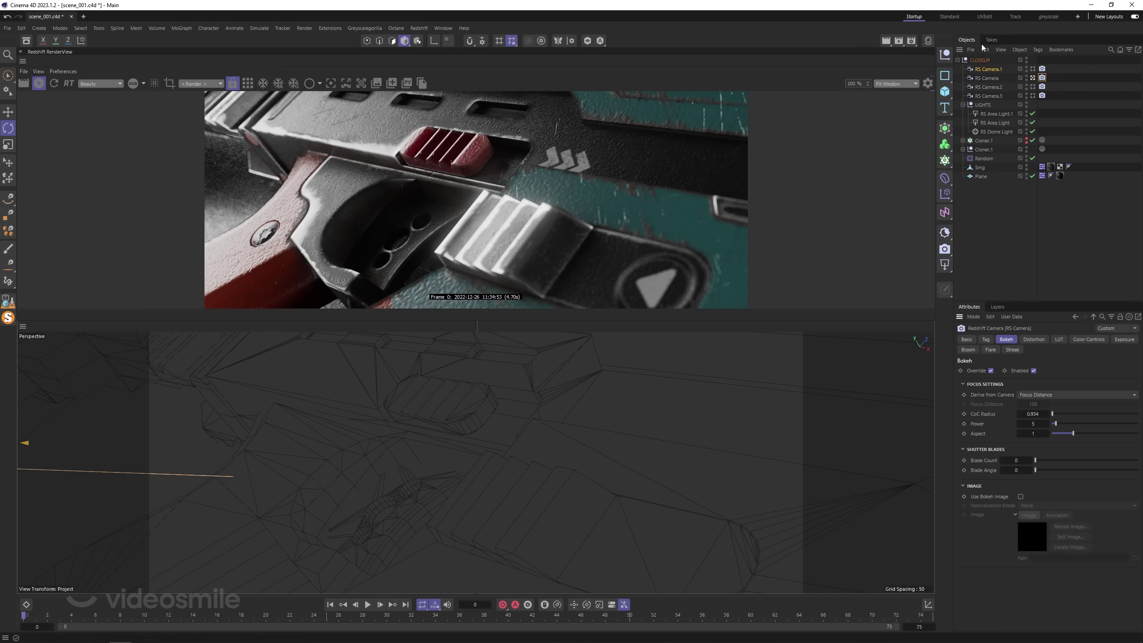
{"action": "left_click", "coordinate": [1033, 87]}
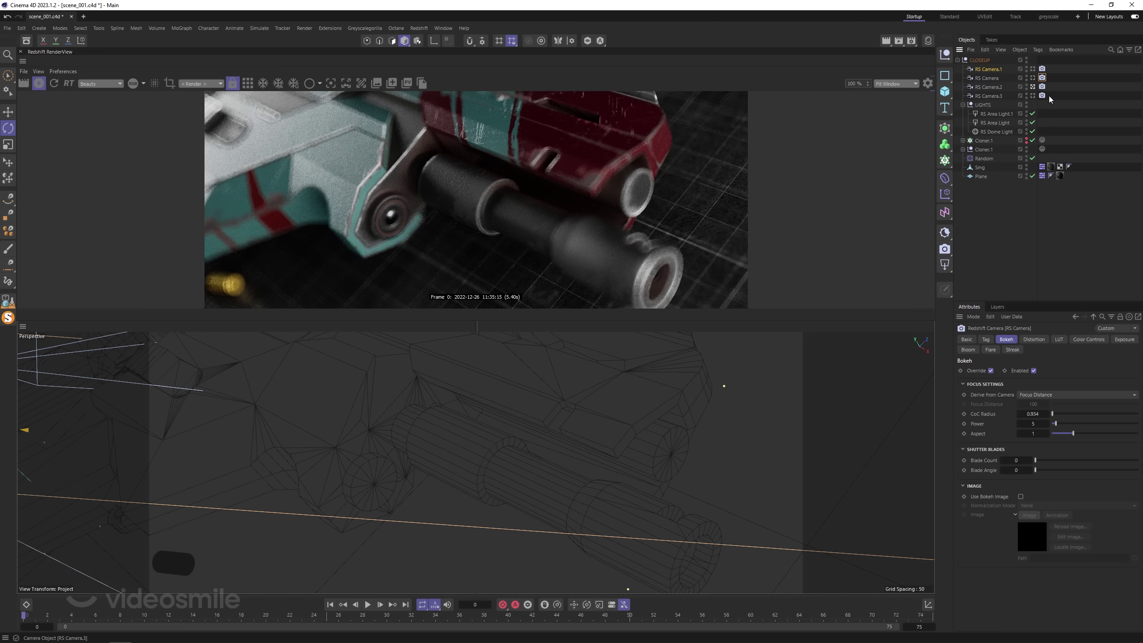
{"action": "left_click", "coordinate": [1033, 95]}
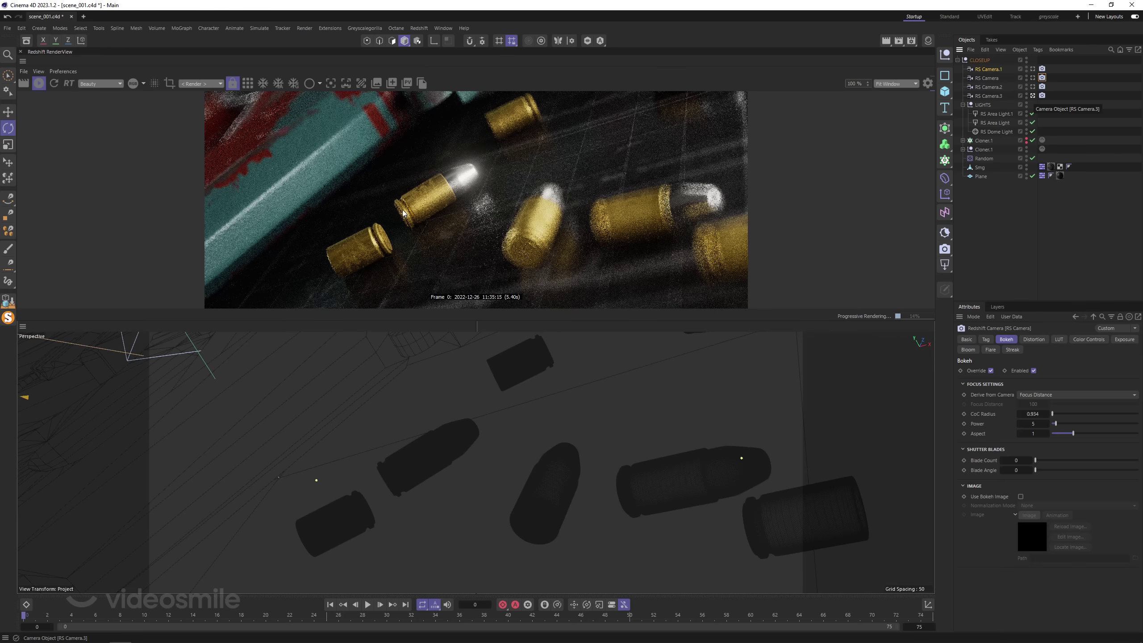
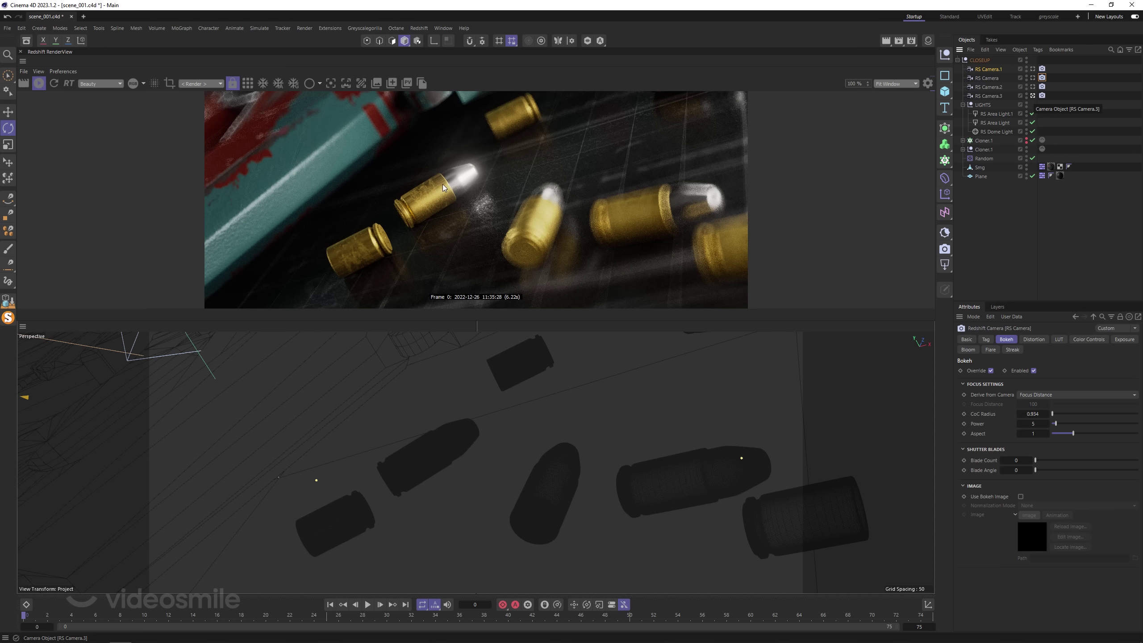
Look through RS Camera.1 and make both area lights visible in the render.
{"action": "left_click", "coordinate": [1033, 68]}
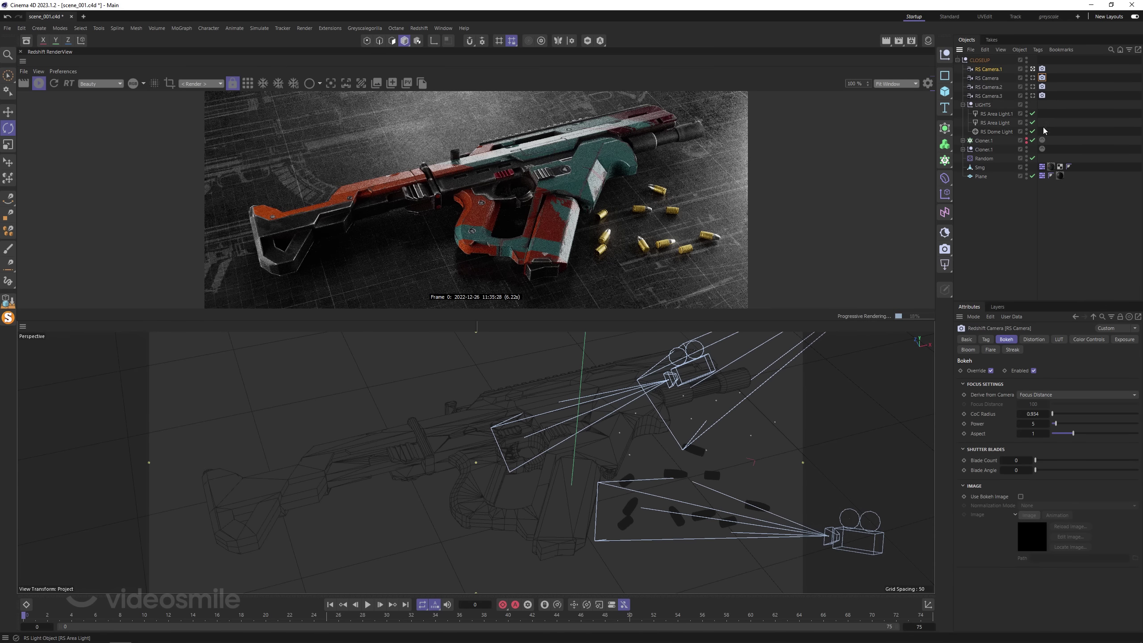
{"action": "left_click", "coordinate": [1032, 69]}
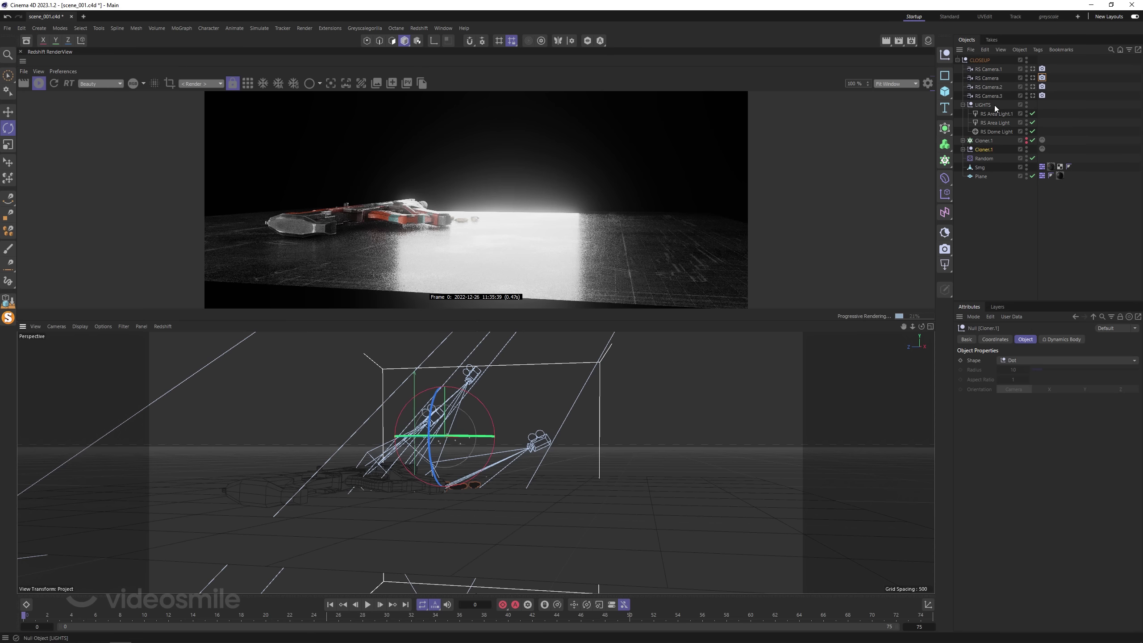
{"action": "left_click", "coordinate": [996, 113]}
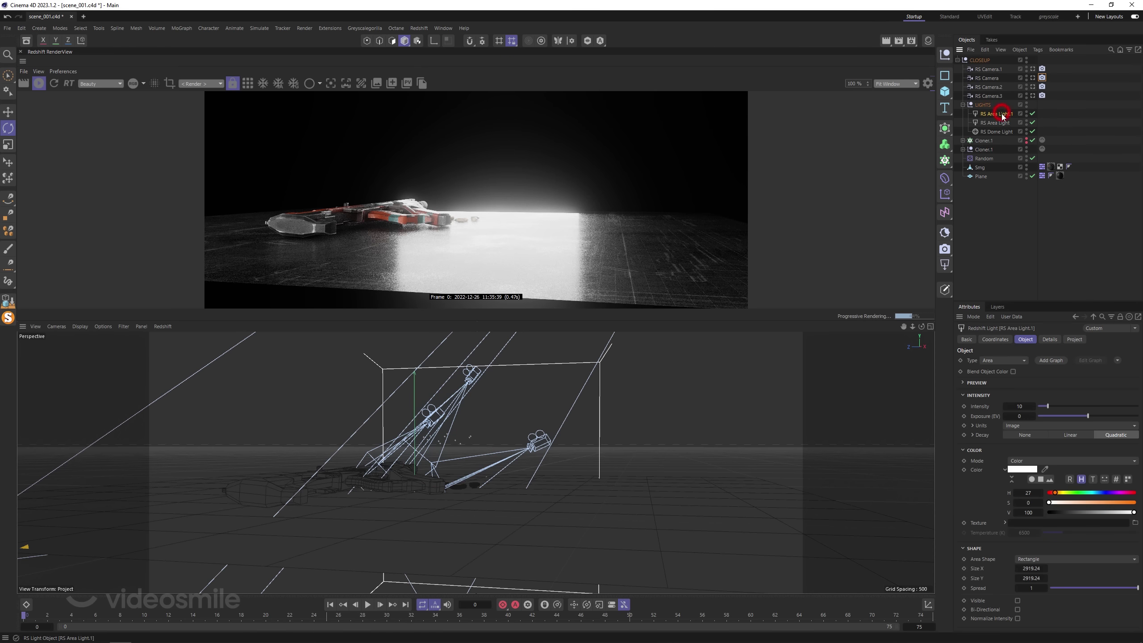
{"action": "left_click", "coordinate": [1017, 600]}
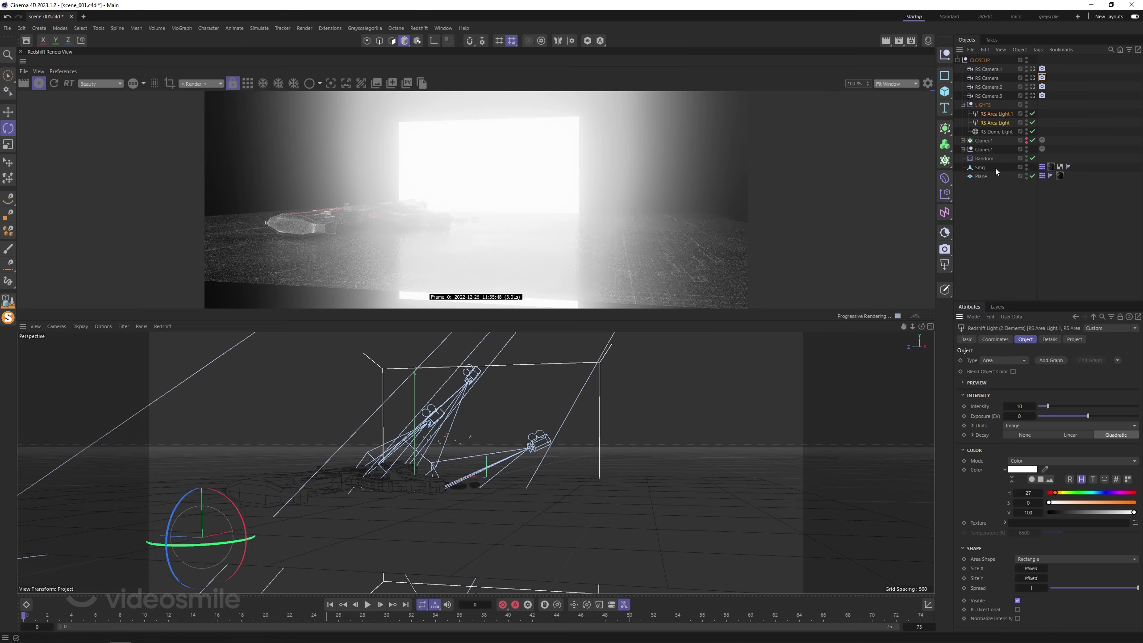
Show the Dome Light as the render background and switch off Bloom in PostFX.
{"action": "left_click", "coordinate": [992, 132]}
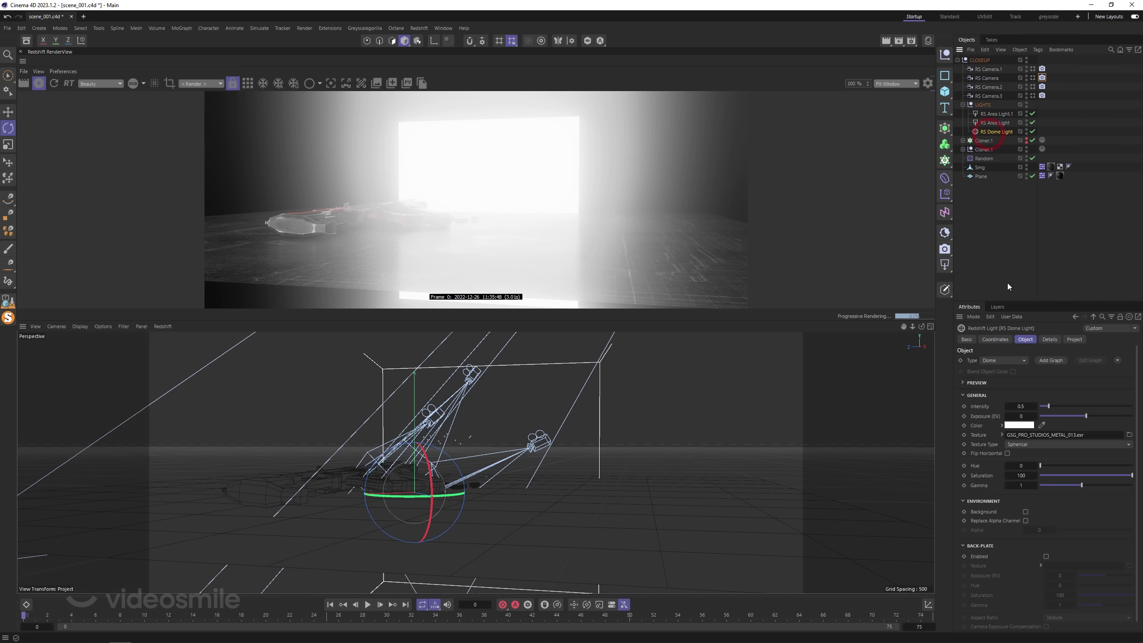
{"action": "left_click", "coordinate": [1026, 512]}
{"action": "left_click", "coordinate": [927, 83]}
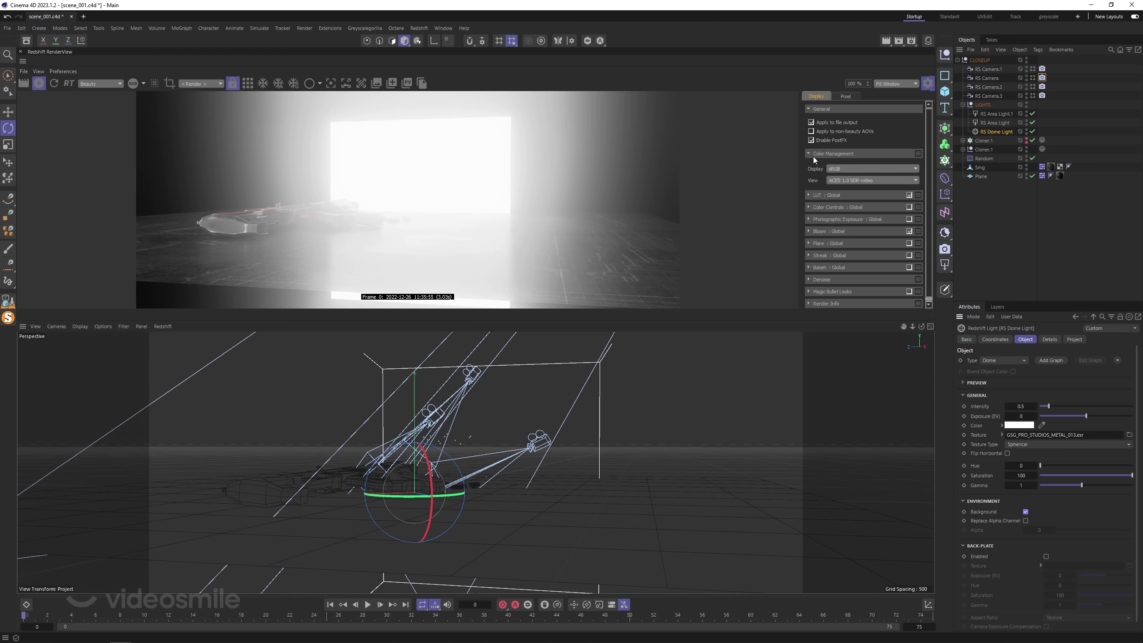
{"action": "left_click", "coordinate": [909, 232]}
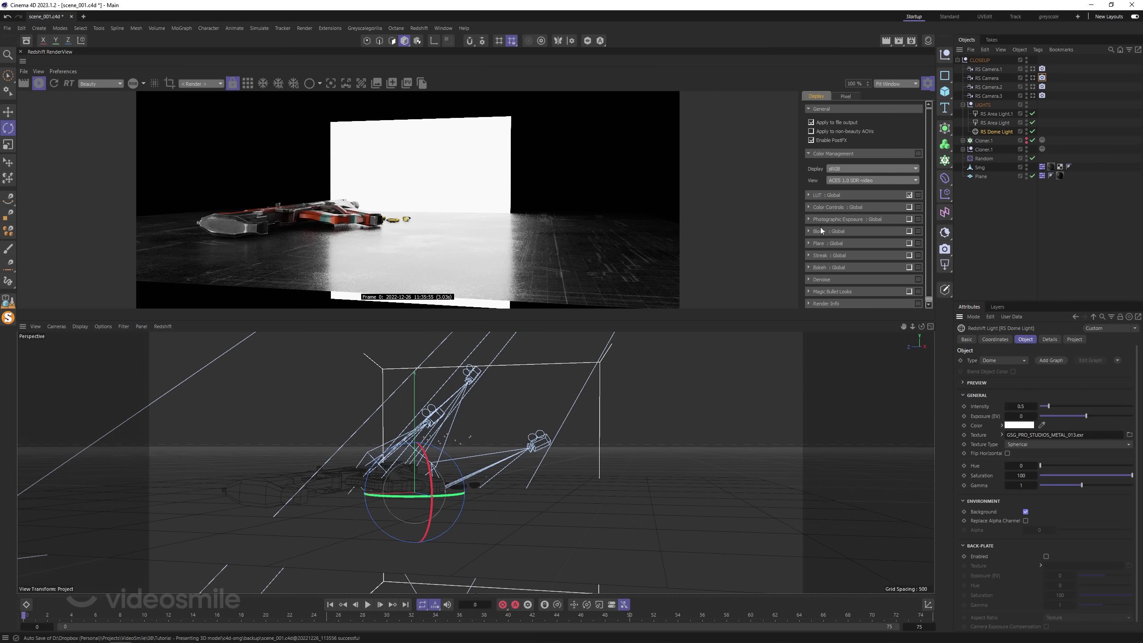
Disable RS Area Light and RS Area Light.1 in the Object Manager.
{"action": "left_click_drag", "start_coordinate": [405, 486], "coordinate": [357, 502], "text": "alt"}
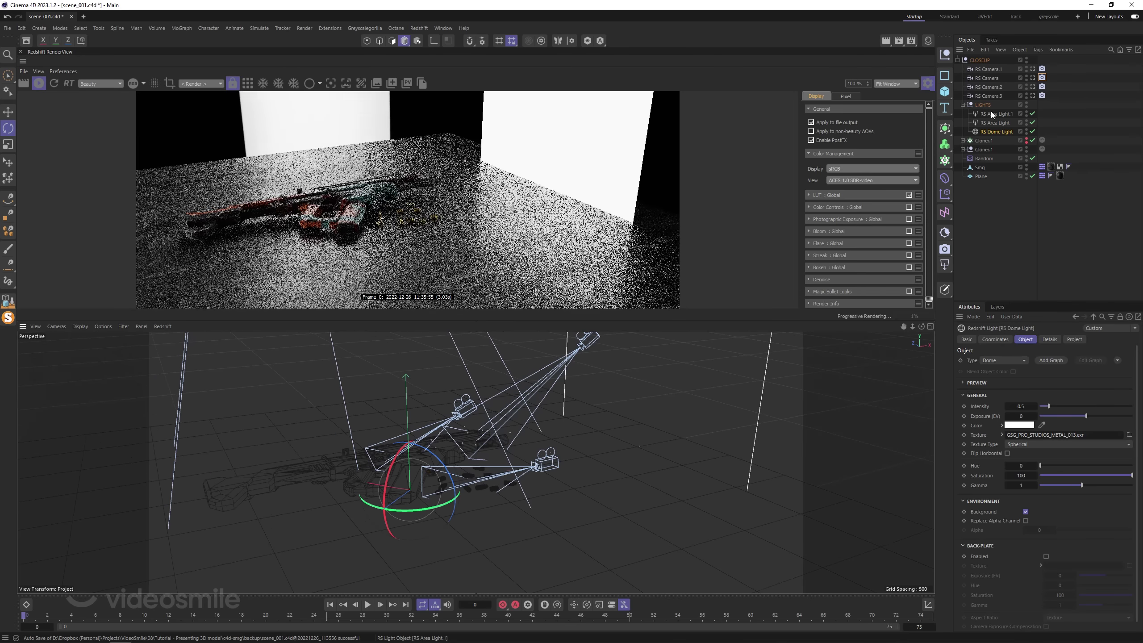
{"action": "left_click", "coordinate": [1032, 123]}
{"action": "left_click", "coordinate": [1032, 113]}
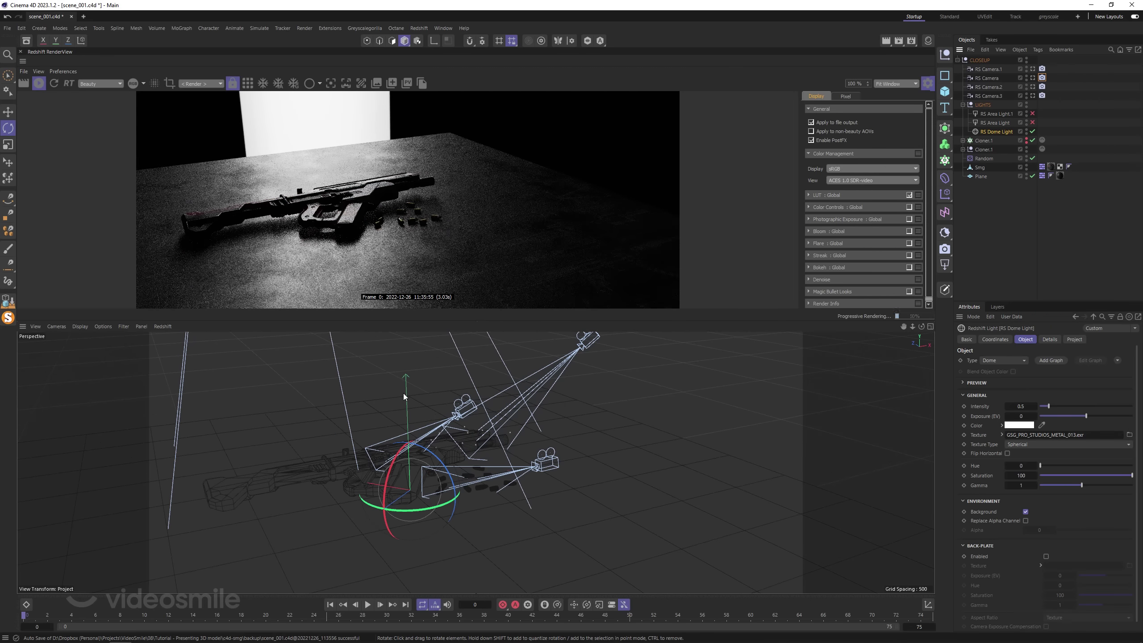
{"action": "mouse_move", "coordinate": [495, 419]}
{"action": "left_mouse_down", "text": "alt"}
{"action": "mouse_move", "coordinate": [276, 425]}
{"action": "mouse_move", "coordinate": [284, 413]}
{"action": "left_mouse_up", "text": "alt"}
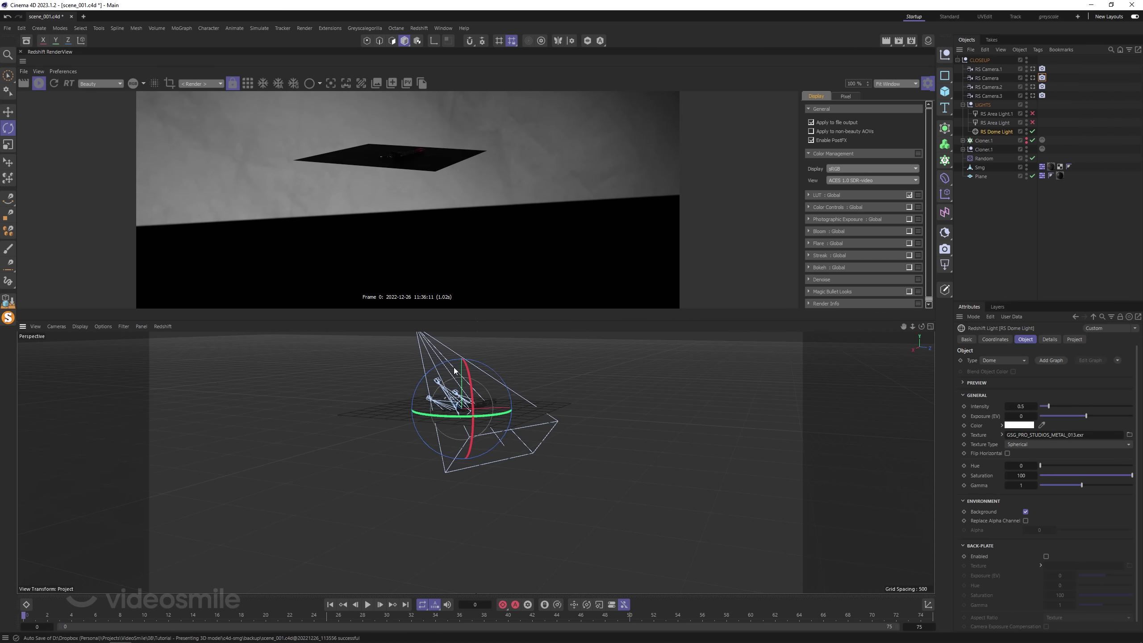
{"action": "scroll", "coordinate": [447, 384], "scroll_direction": "up", "scroll_amount": 2}
{"action": "scroll", "coordinate": [445, 385], "scroll_direction": "up", "scroll_amount": 2}
{"action": "scroll", "coordinate": [446, 387], "scroll_direction": "up", "scroll_amount": 3}
{"action": "scroll", "coordinate": [446, 387], "scroll_direction": "up", "scroll_amount": 2}
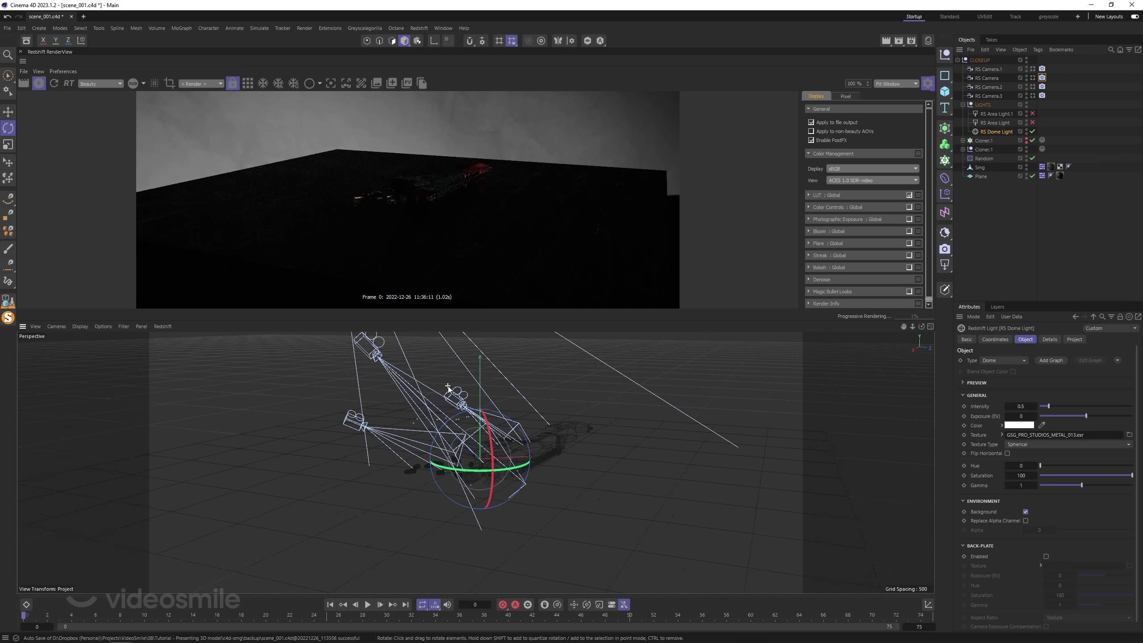
{"action": "scroll", "coordinate": [446, 387], "scroll_direction": "up", "scroll_amount": 2}
{"action": "scroll", "coordinate": [446, 387], "scroll_direction": "up", "scroll_amount": 3}
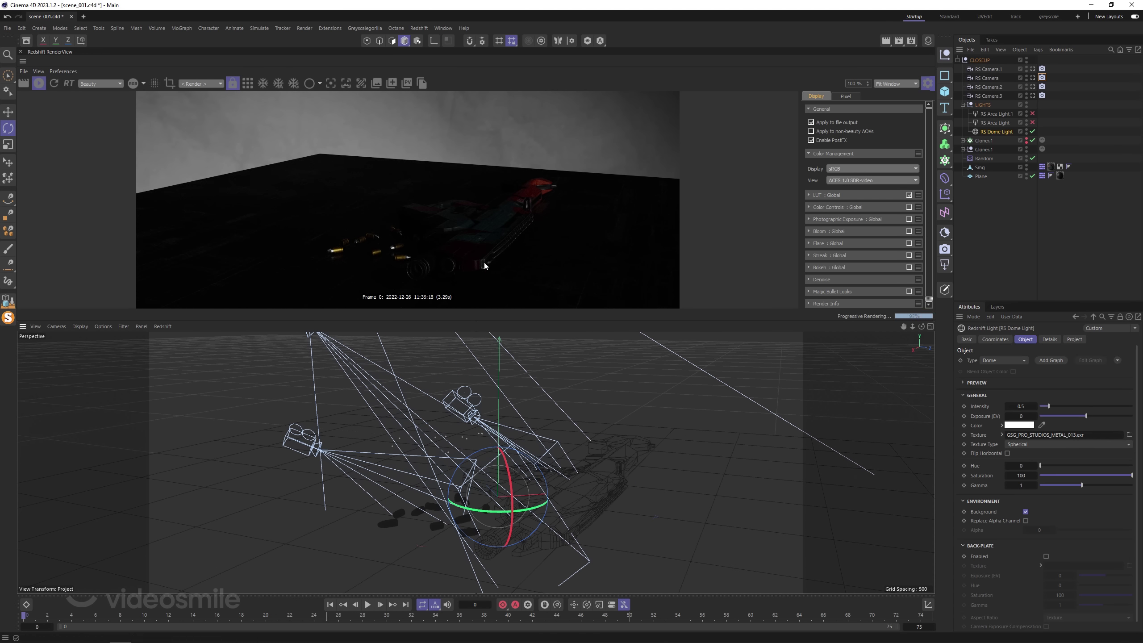
{"action": "scroll", "coordinate": [482, 267], "scroll_direction": "up", "scroll_amount": 1}
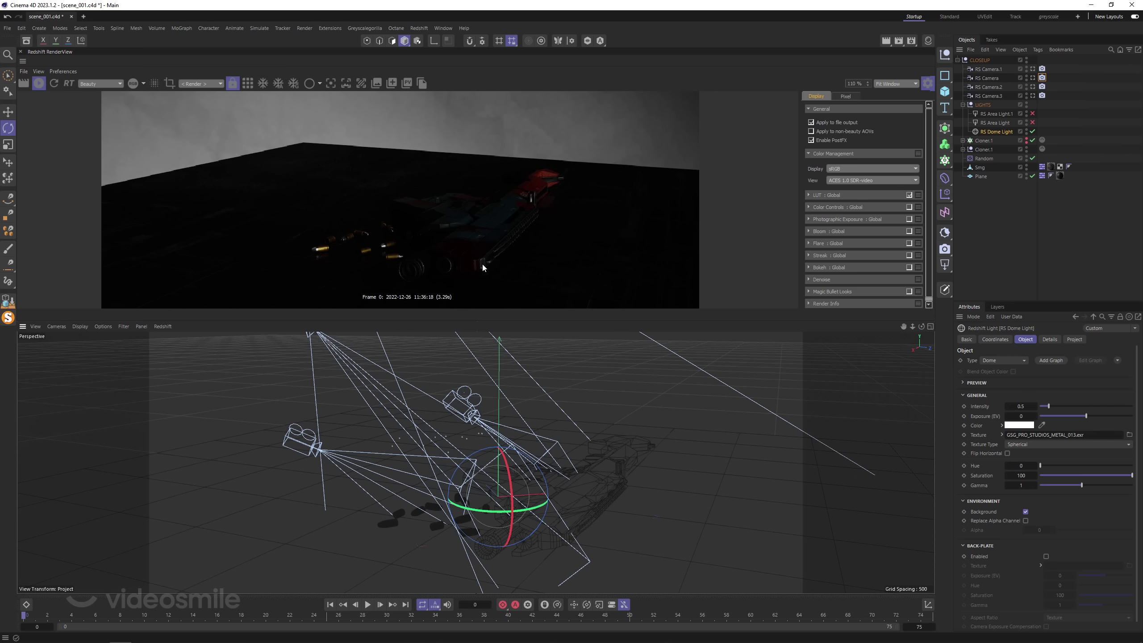
{"action": "scroll", "coordinate": [482, 267], "scroll_direction": "down", "scroll_amount": 1}
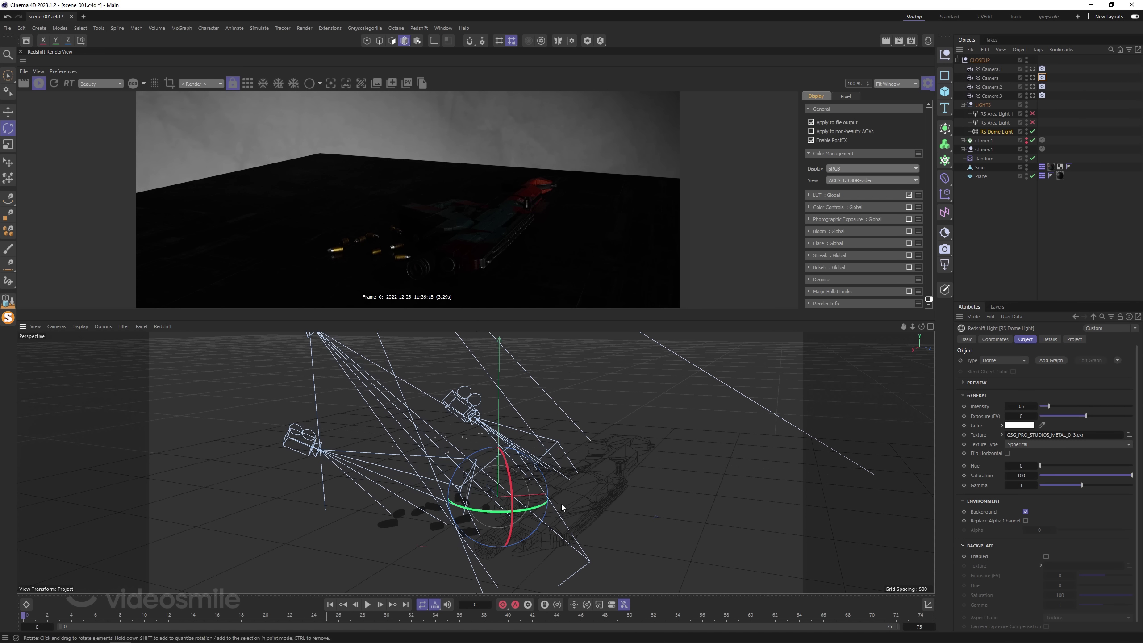
Orbit and zoom around the gun to inspect the dome-only lighting.
{"action": "left_click_drag", "start_coordinate": [562, 507], "coordinate": [747, 506], "text": "alt"}
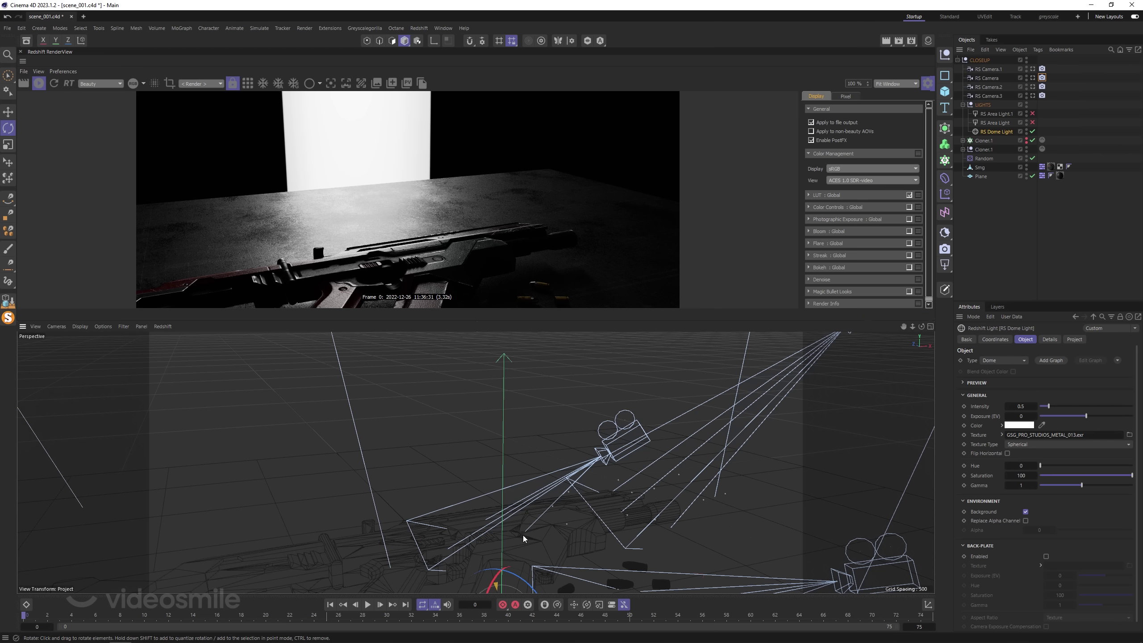
{"action": "scroll", "coordinate": [548, 454], "scroll_direction": "up", "scroll_amount": 3}
{"action": "scroll", "coordinate": [550, 452], "scroll_direction": "up", "scroll_amount": 3}
{"action": "scroll", "coordinate": [550, 450], "scroll_direction": "up", "scroll_amount": 3}
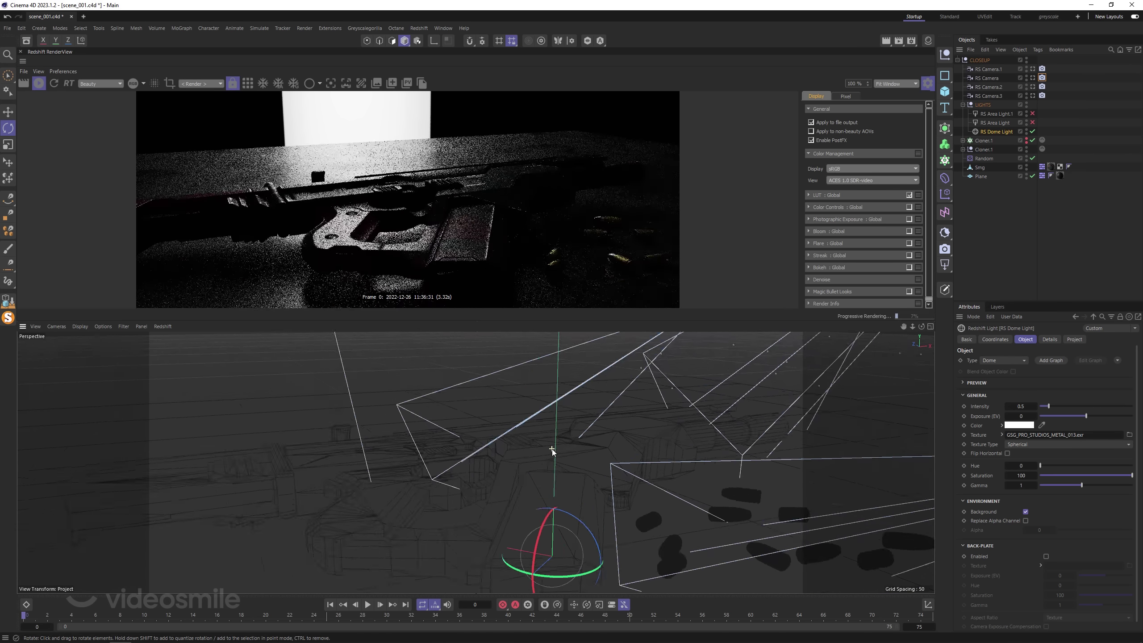
{"action": "scroll", "coordinate": [552, 450], "scroll_direction": "up", "scroll_amount": 3}
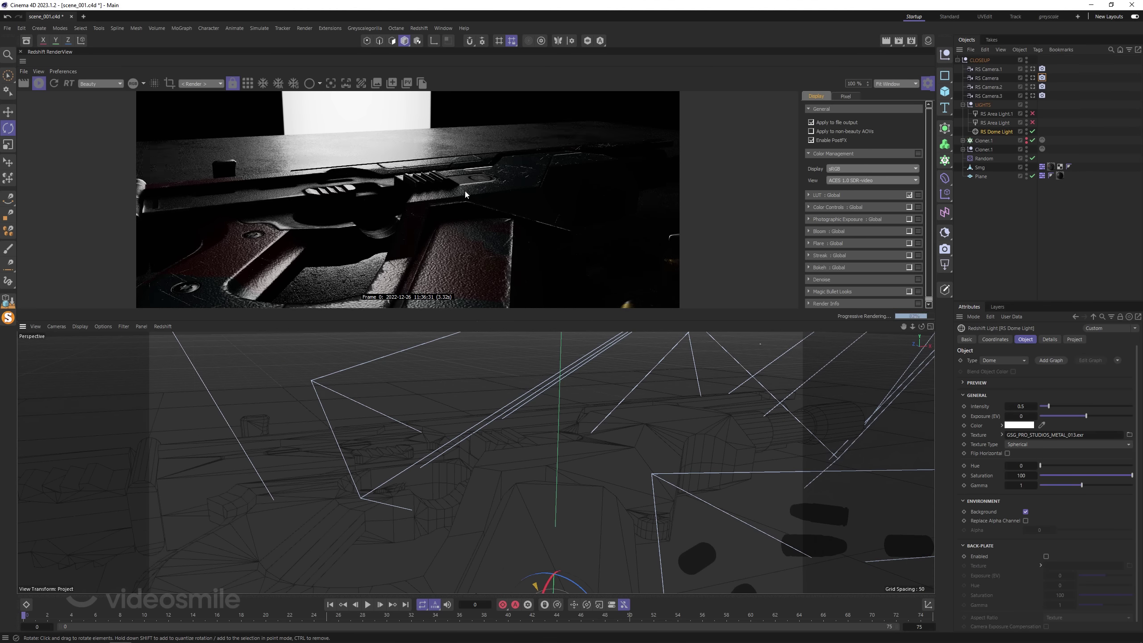
{"action": "mouse_move", "coordinate": [432, 434]}
{"action": "left_mouse_down", "text": "alt"}
{"action": "mouse_move", "coordinate": [530, 429]}
{"action": "mouse_move", "coordinate": [526, 458]}
{"action": "left_mouse_up", "text": "alt"}
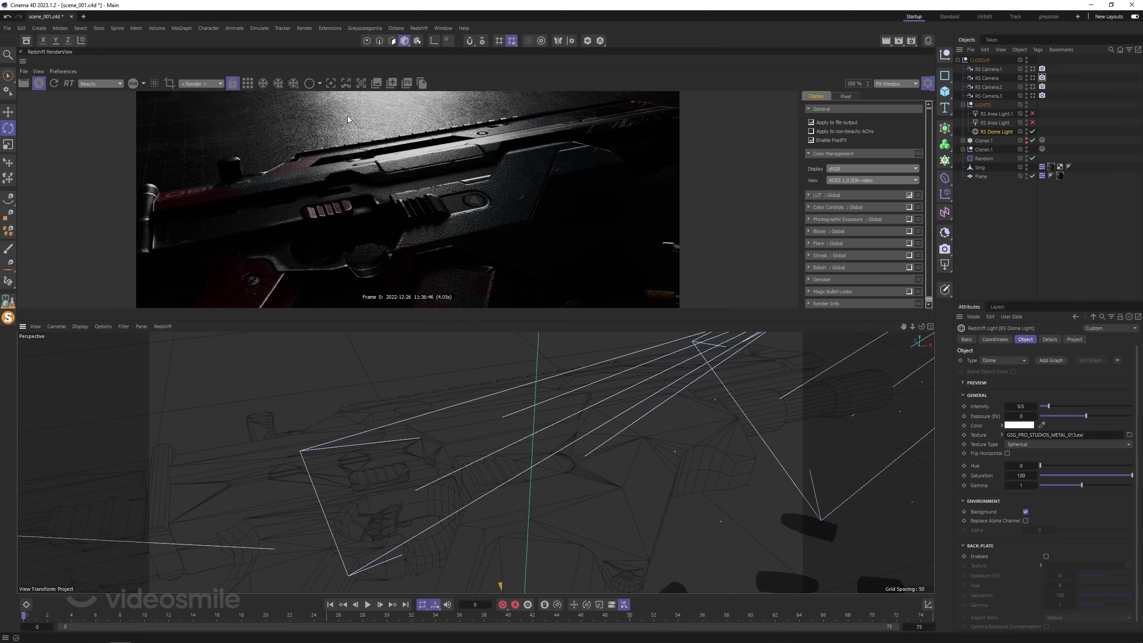
{"action": "scroll", "coordinate": [495, 450], "scroll_direction": "down", "scroll_amount": 5}
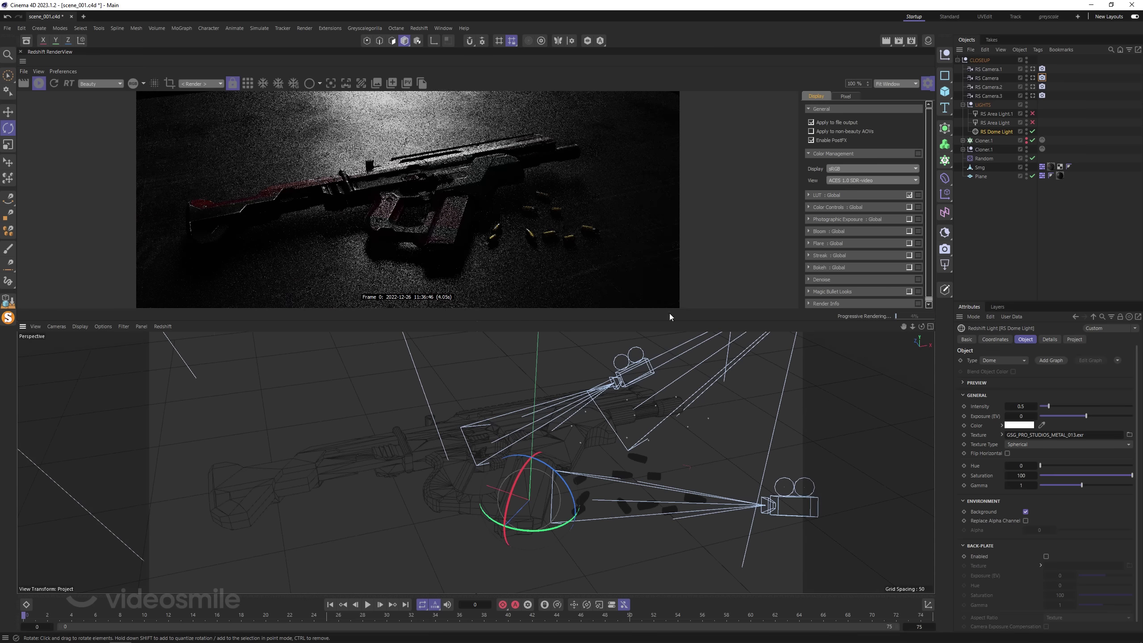
{"action": "scroll", "coordinate": [450, 450], "scroll_direction": "up", "scroll_amount": 3}
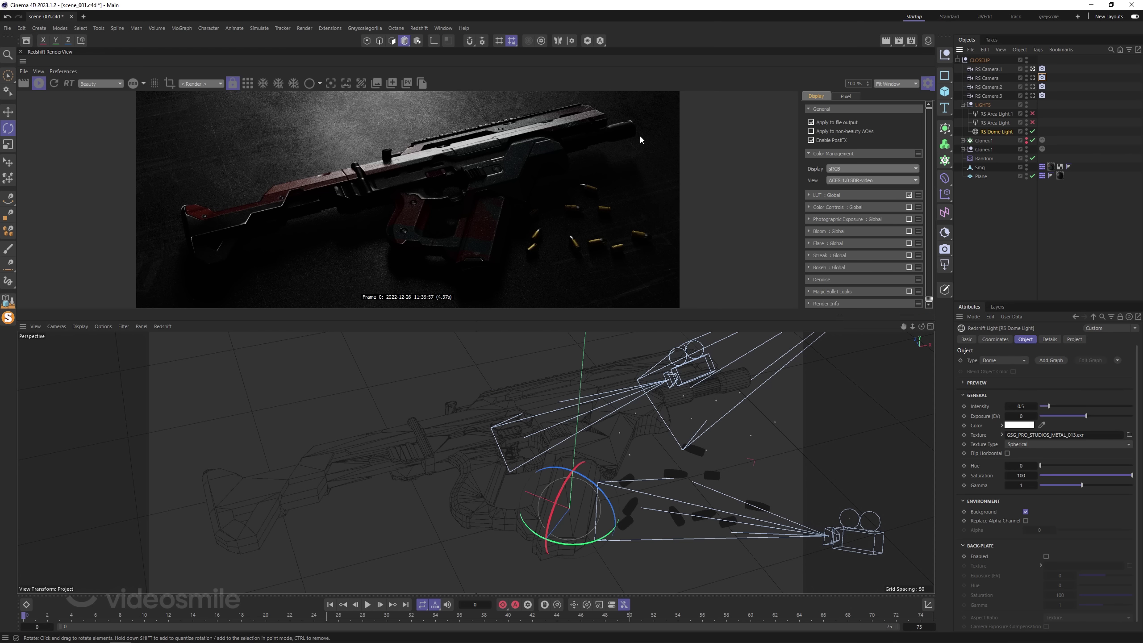
Re-enable RS Area Light and RS Area Light.1 in the Object Manager.
{"action": "left_click", "coordinate": [1003, 123]}
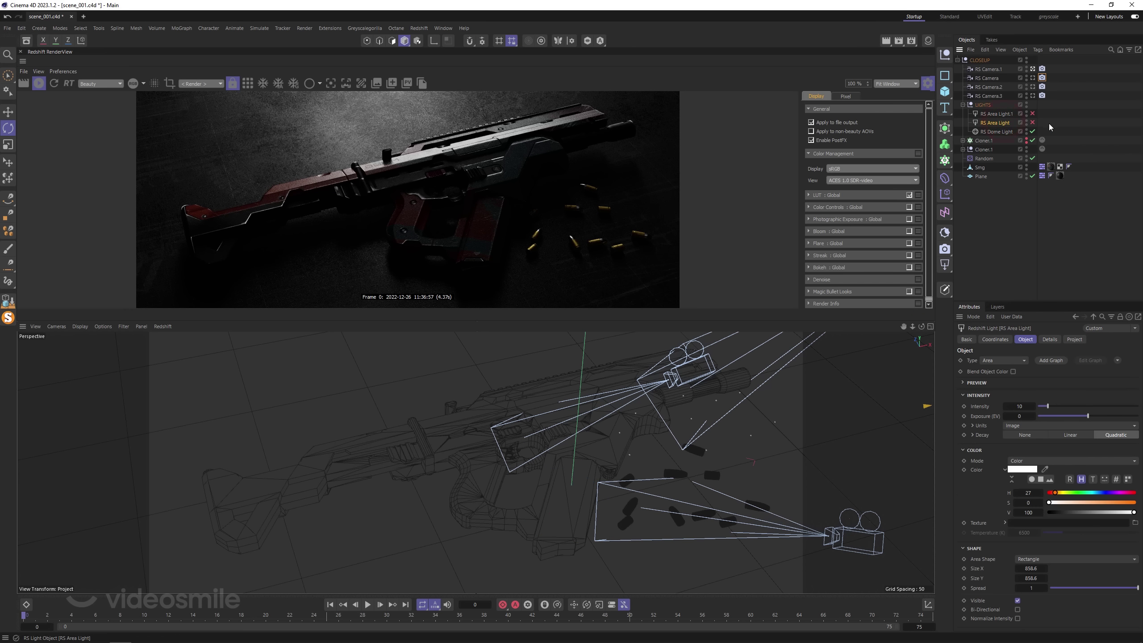
{"action": "left_click", "coordinate": [1032, 123]}
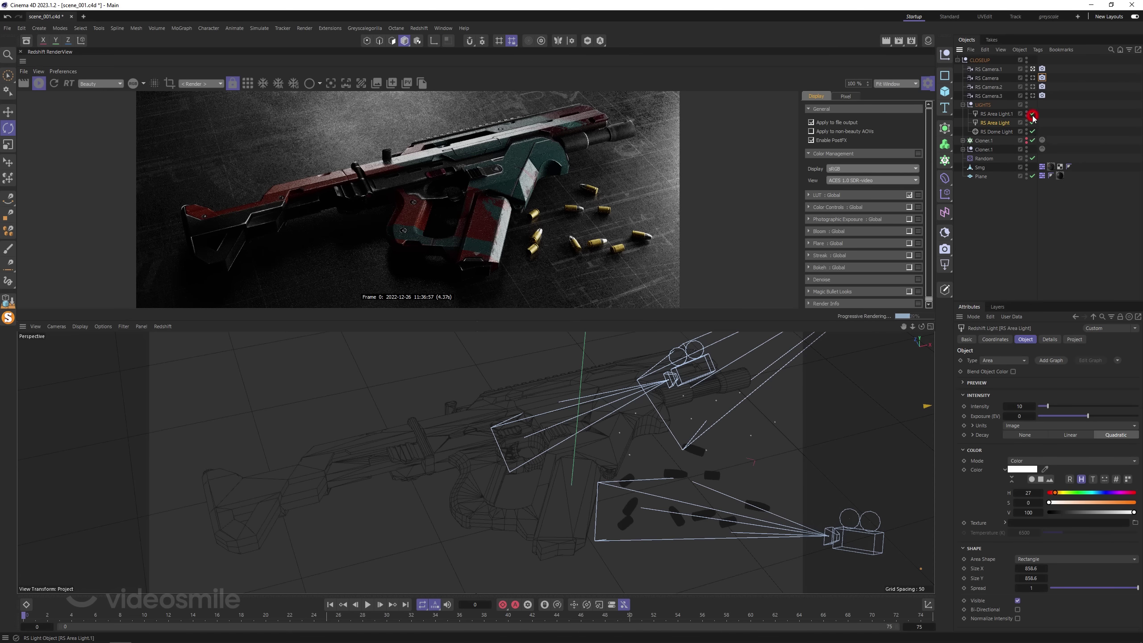
{"action": "left_click", "coordinate": [1032, 114]}
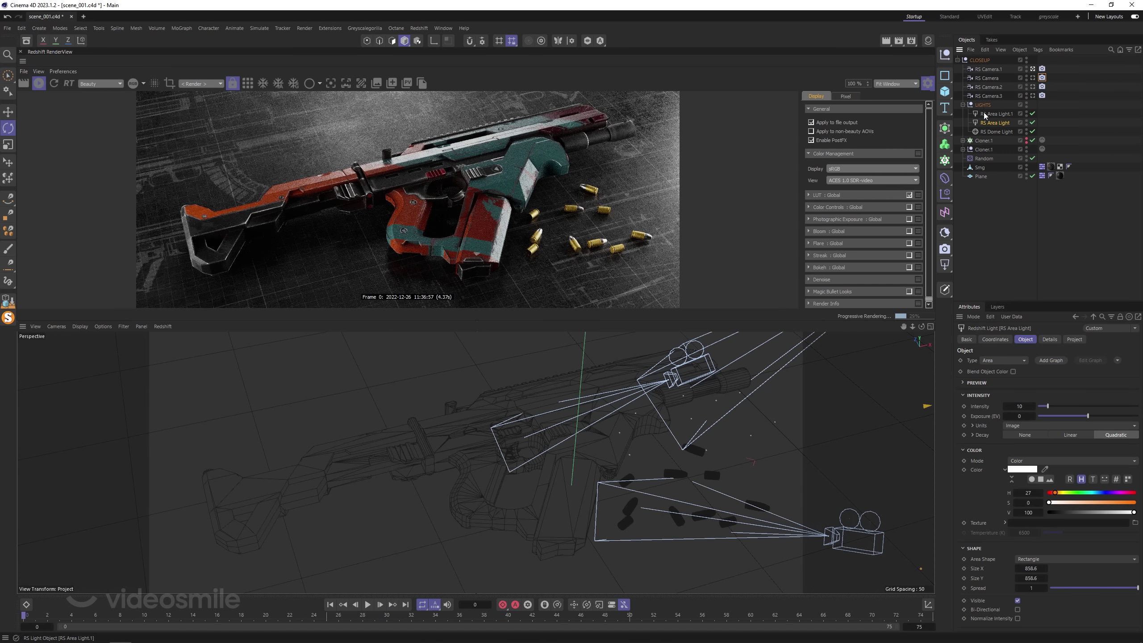
{"action": "left_click", "coordinate": [995, 114]}
Set RS Area Light intensity to 2 and RS Area Light.1 to 5, then hide PostFX.
{"action": "left_click", "coordinate": [1006, 123]}
{"action": "left_click", "coordinate": [1019, 407]}
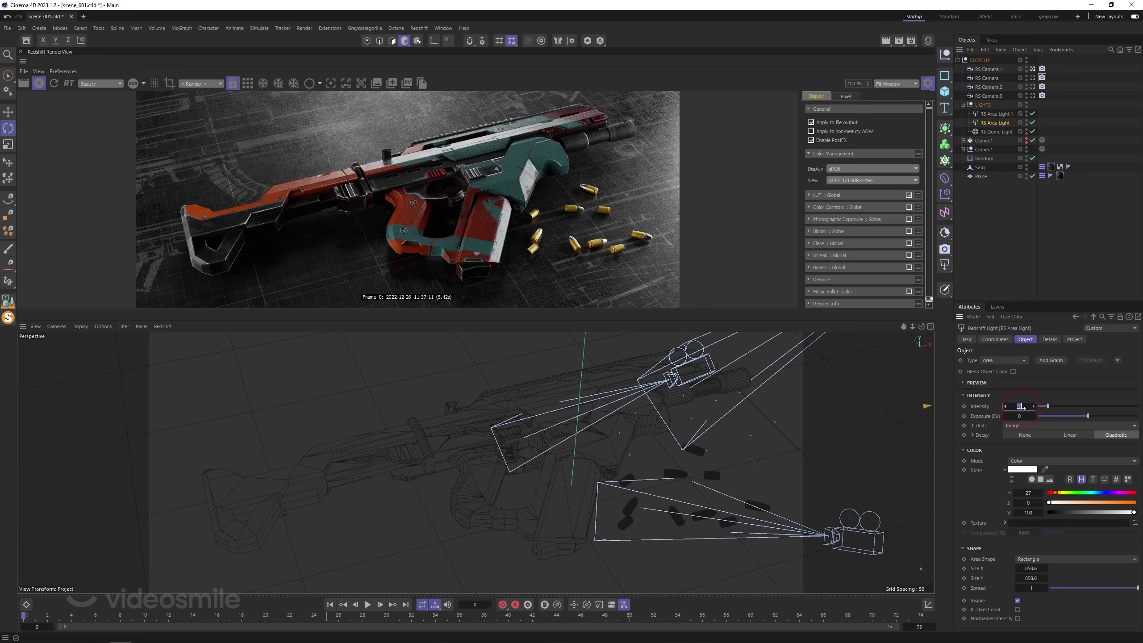
{"action": "type", "text": "2"}
{"action": "key", "text": "Return"}
{"action": "left_click", "coordinate": [996, 114]}
{"action": "left_click", "coordinate": [1022, 406]}
{"action": "type", "text": "5"}
{"action": "key", "text": "Return"}
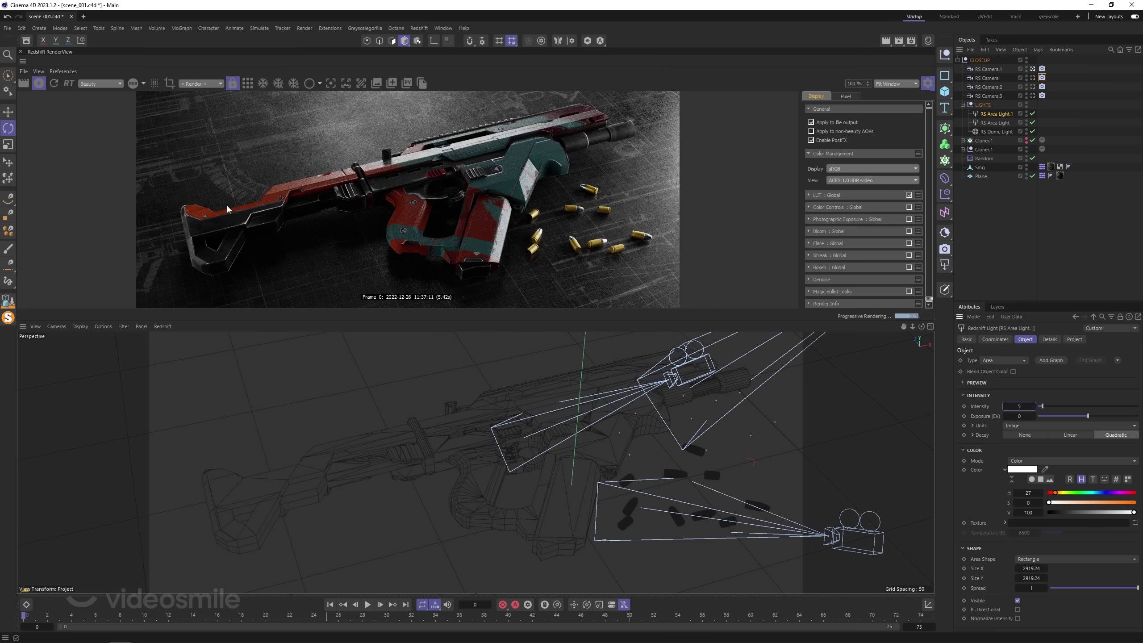
{"action": "left_click", "coordinate": [925, 84]}
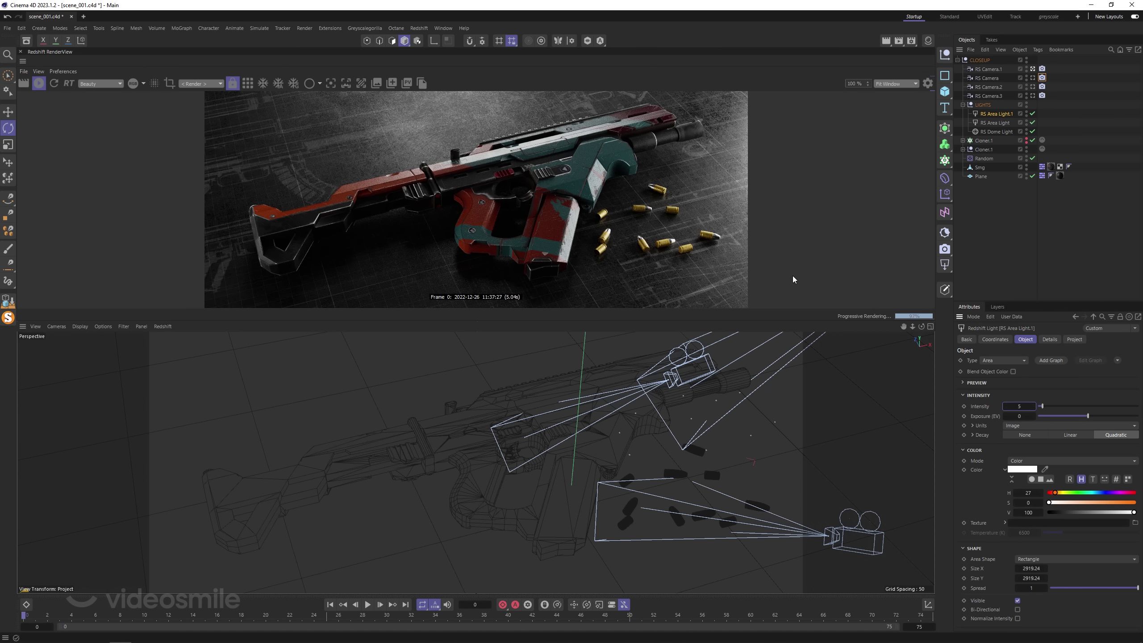
{"action": "left_click", "coordinate": [408, 387]}
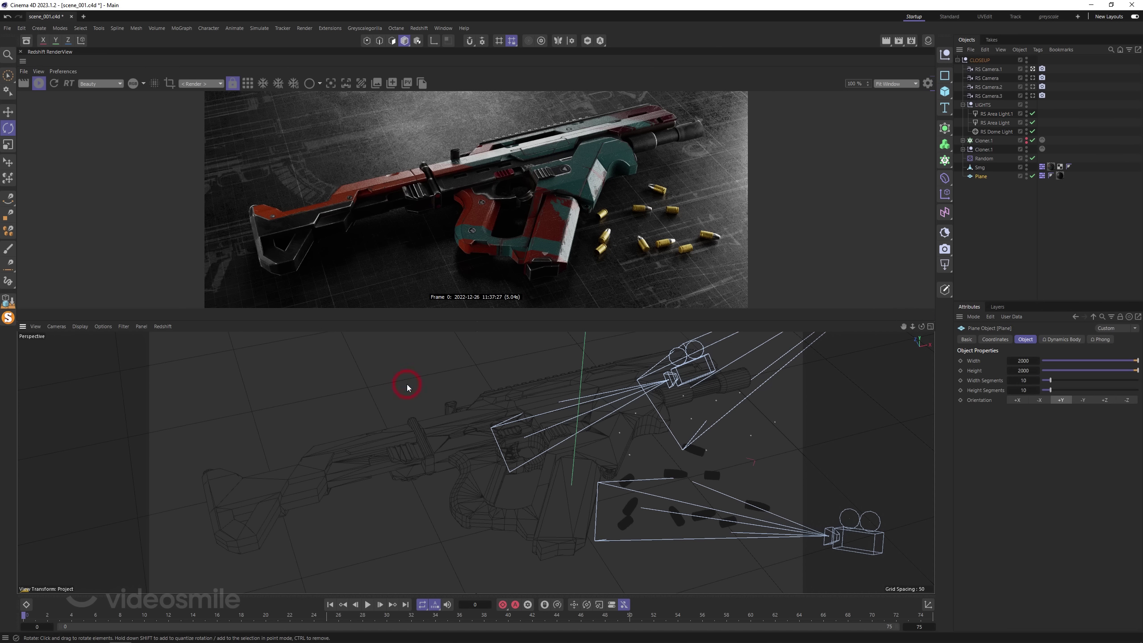
Open the gun material's shader graph, enlarge it, and inspect its colour and metallic texture nodes.
{"action": "left_click", "coordinate": [930, 42]}
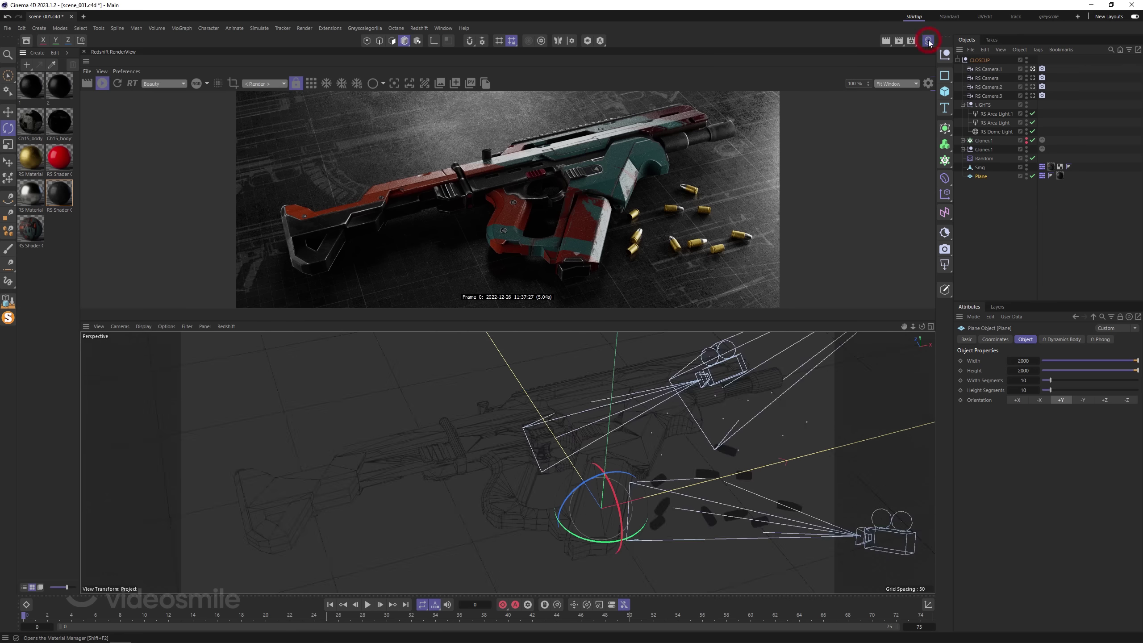
{"action": "left_click", "coordinate": [564, 401]}
{"action": "double_click", "coordinate": [32, 237]}
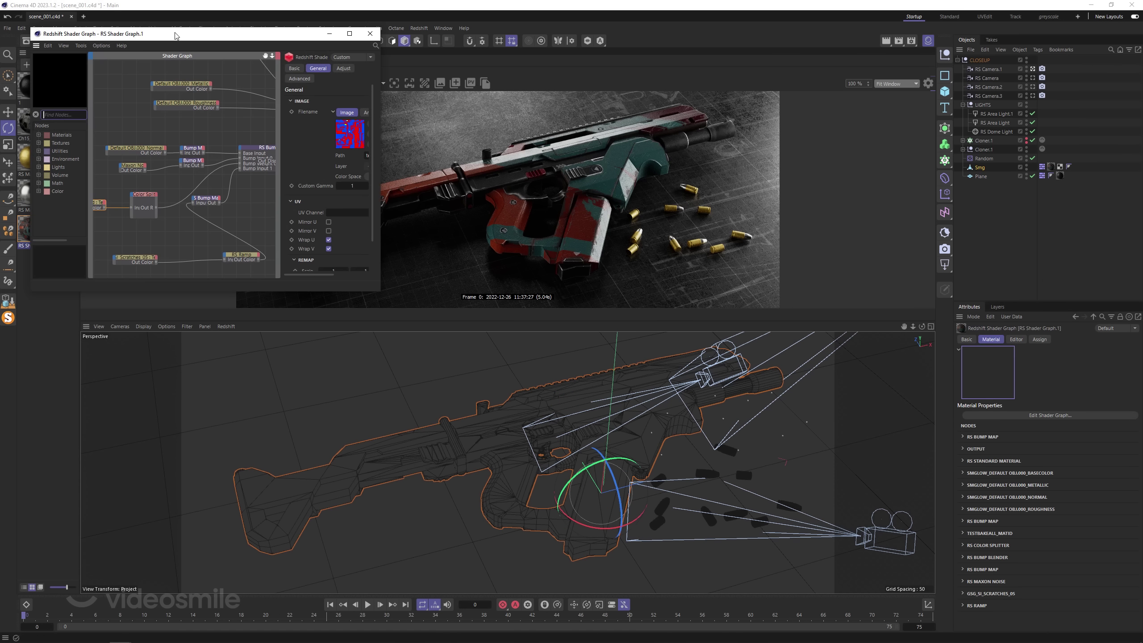
{"action": "left_click_drag", "start_coordinate": [177, 36], "coordinate": [708, 152]}
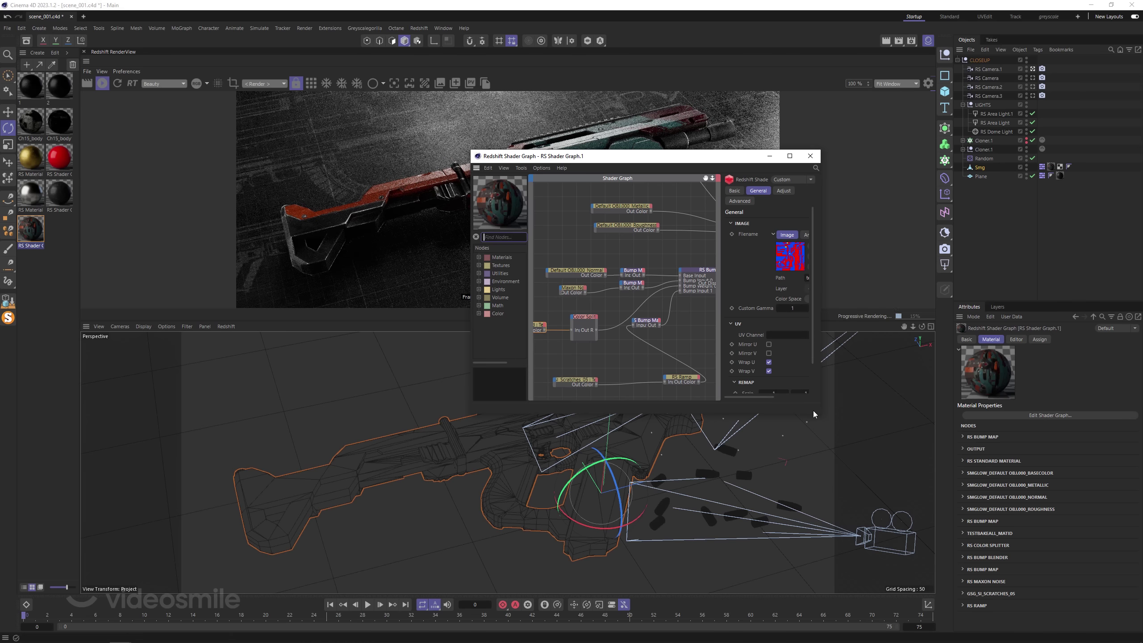
{"action": "left_click_drag", "start_coordinate": [820, 408], "coordinate": [1100, 534]}
{"action": "left_click_drag", "start_coordinate": [751, 205], "coordinate": [750, 208]}
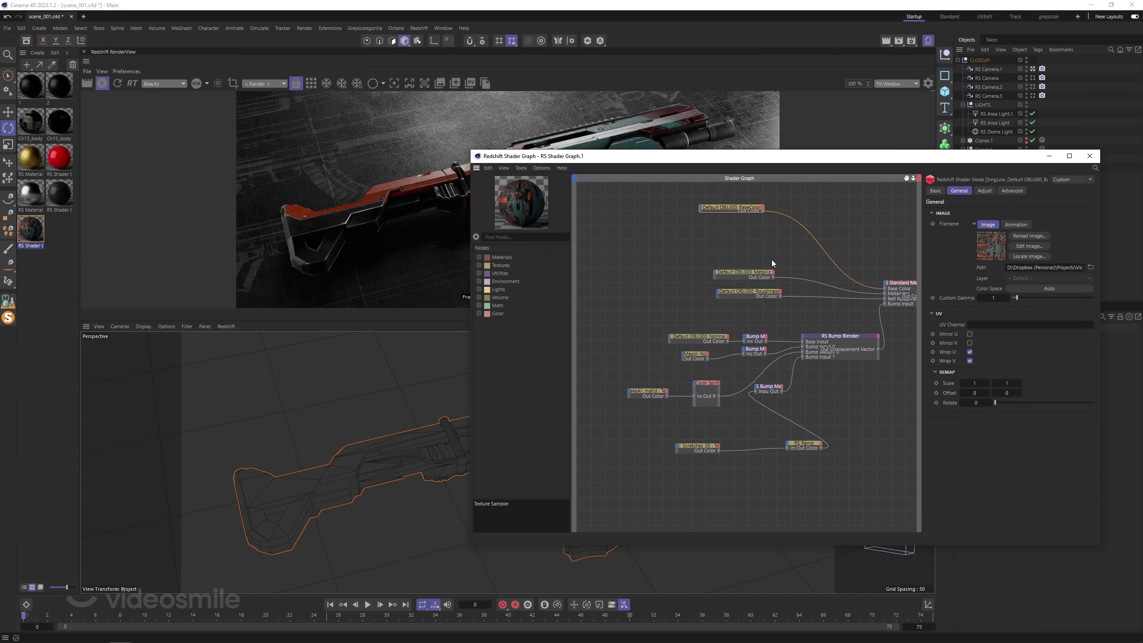
{"action": "left_click_drag", "start_coordinate": [586, 158], "coordinate": [562, 240]}
{"action": "left_click_drag", "start_coordinate": [729, 355], "coordinate": [719, 374]}
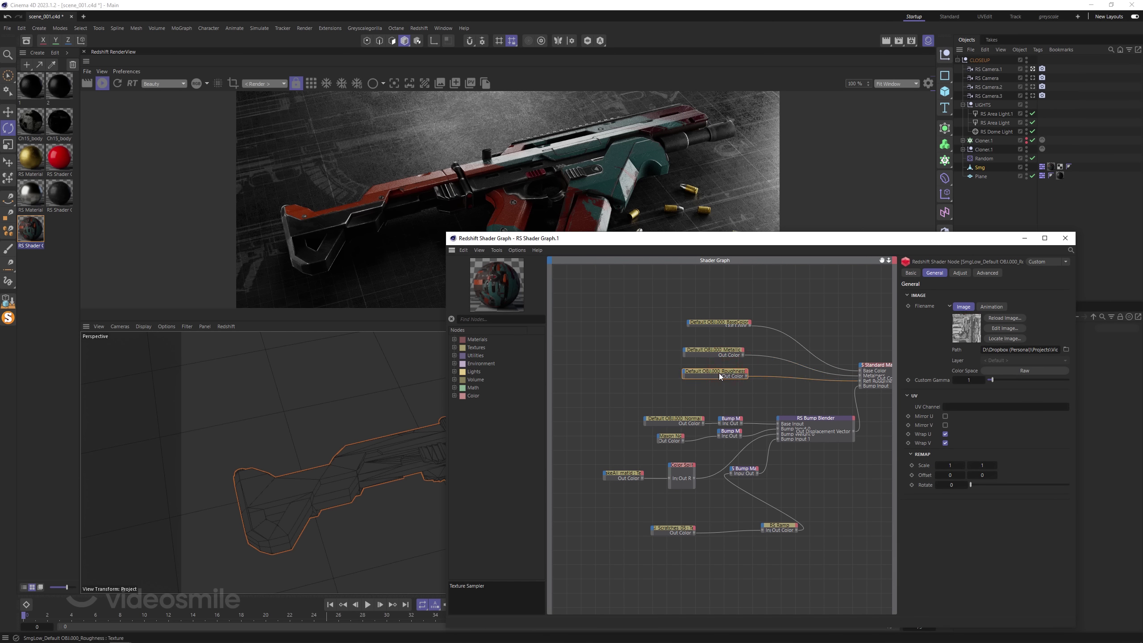
Inspect the gun's normal map, Maxon Noise, material ID and Scratches 05 texture settings.
{"action": "left_click", "coordinate": [691, 420]}
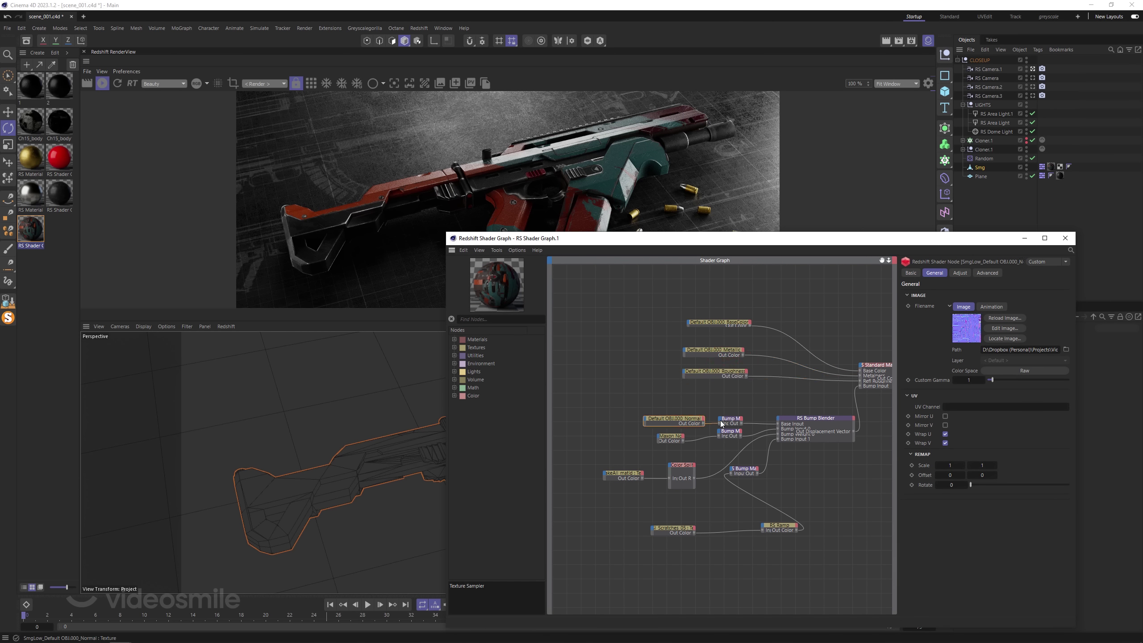
{"action": "left_click", "coordinate": [679, 437]}
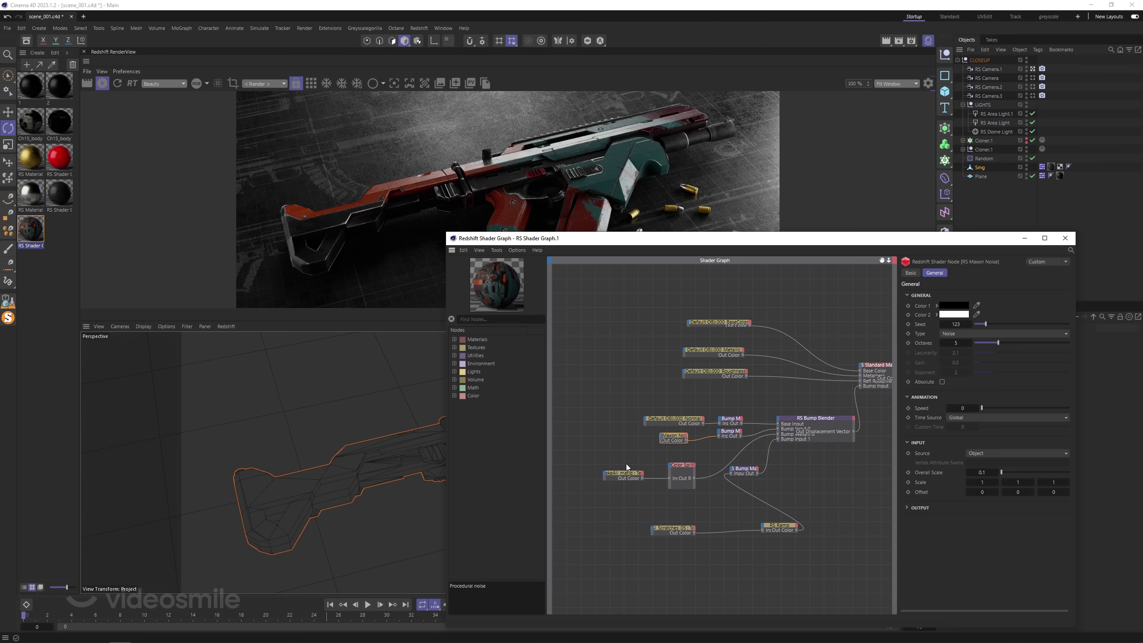
{"action": "left_click", "coordinate": [615, 474]}
{"action": "left_click_drag", "start_coordinate": [679, 527], "coordinate": [860, 386]}
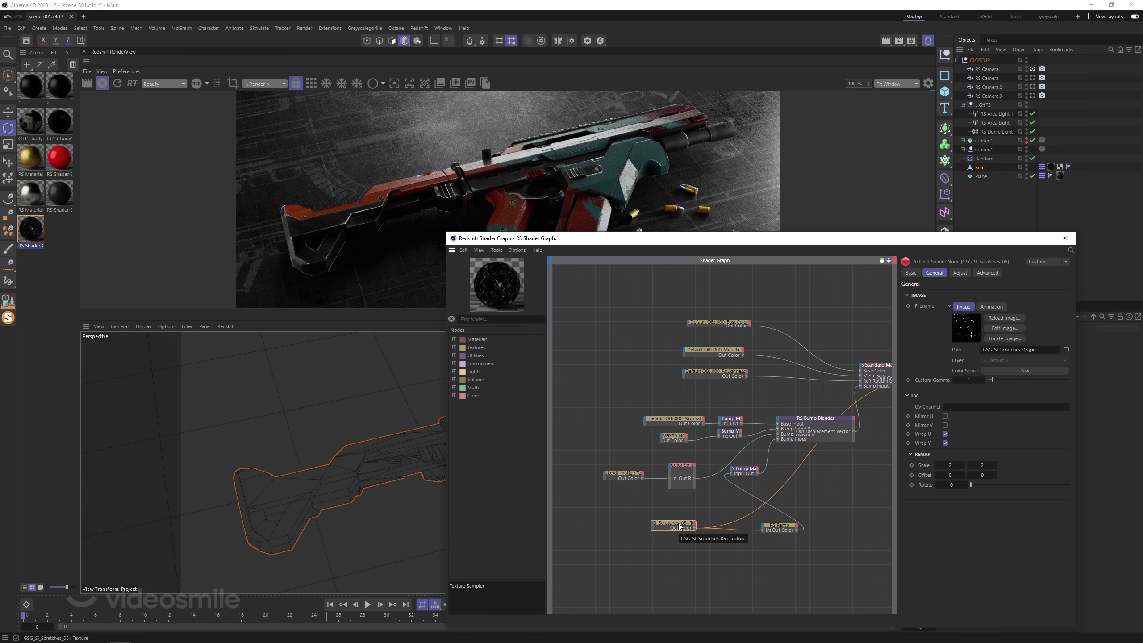
Preview the material ID, noise, roughness, metallic and base colour textures on the gun.
{"action": "left_click", "coordinate": [635, 477]}
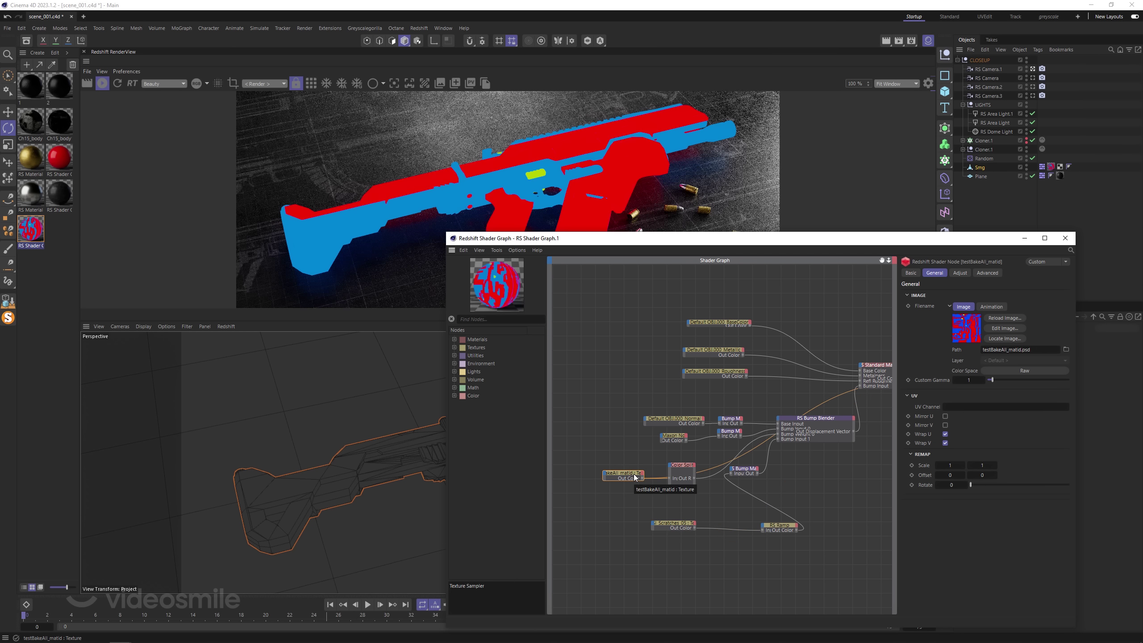
{"action": "left_click", "coordinate": [680, 437]}
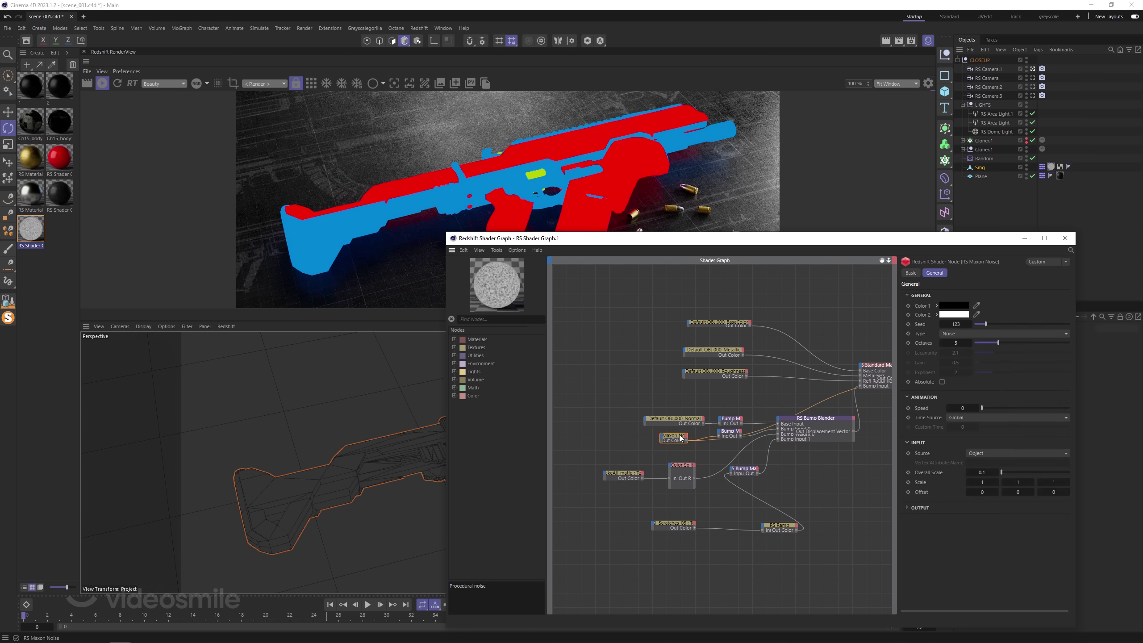
{"action": "left_click", "coordinate": [725, 373]}
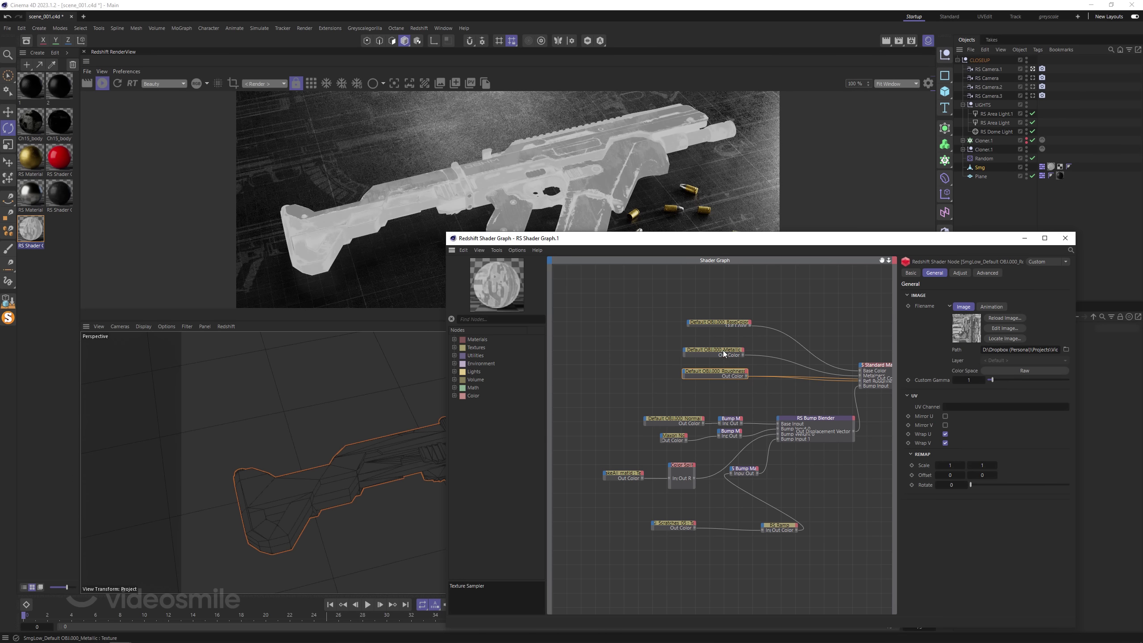
{"action": "left_click", "coordinate": [723, 350]}
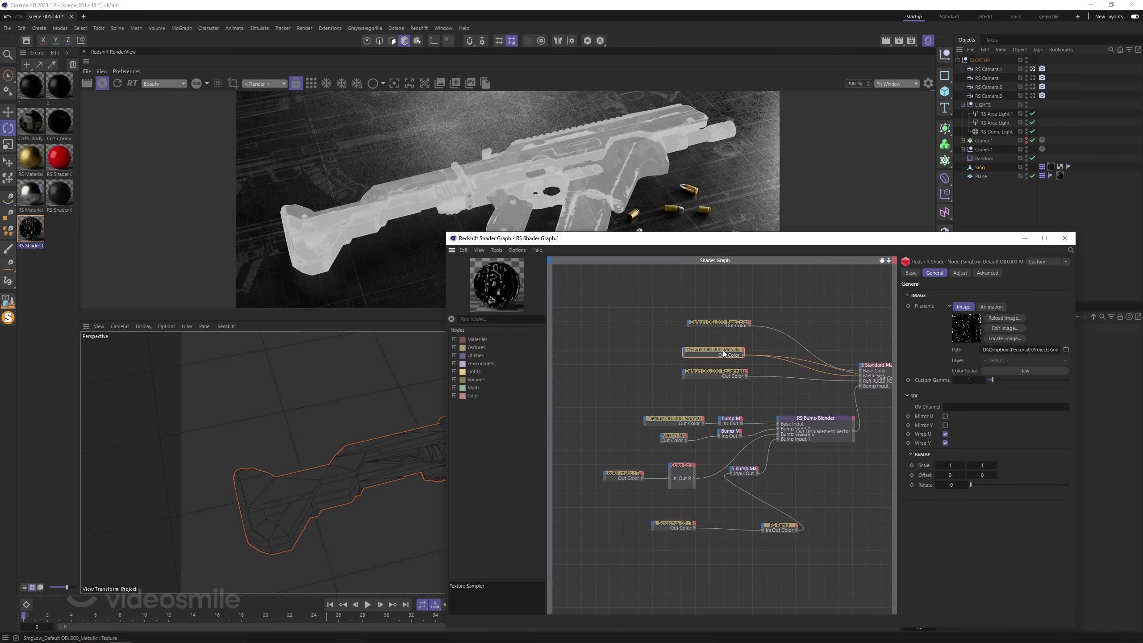
{"action": "left_click", "coordinate": [712, 321]}
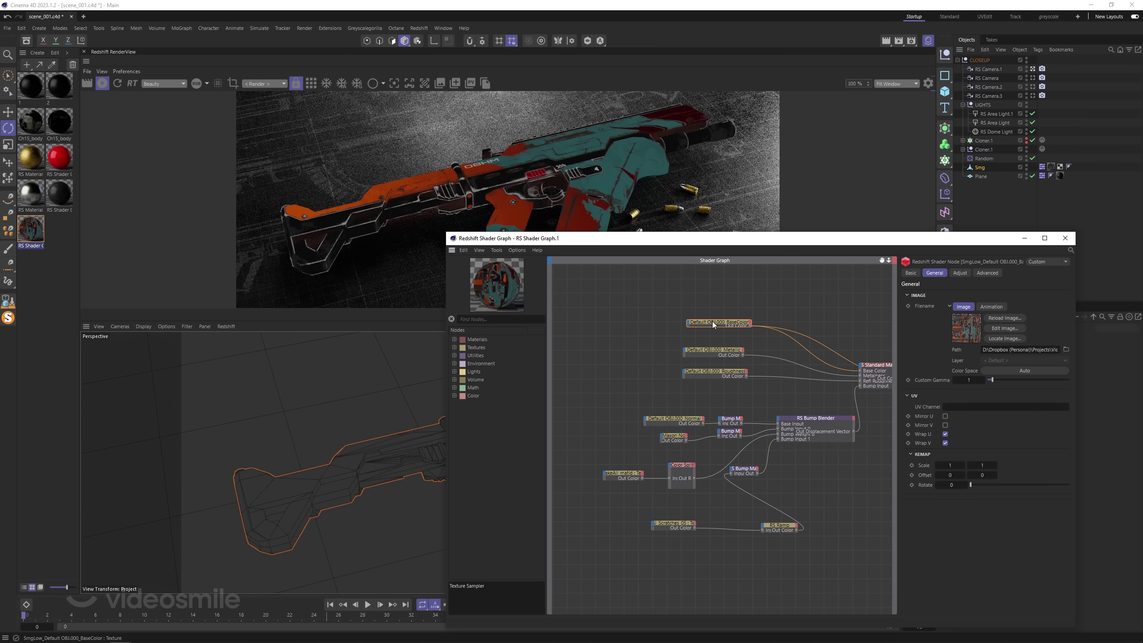
{"action": "left_click", "coordinate": [874, 364]}
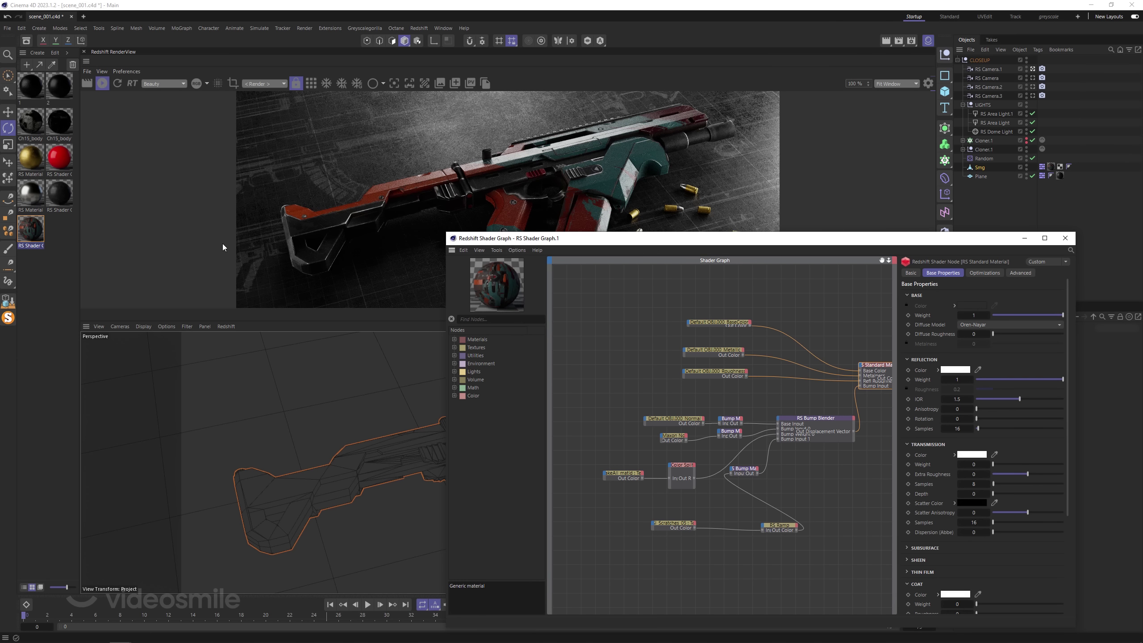
Open the floor's shader graph and unplug Base Color, Refl Roughness and Bump inputs.
{"action": "left_click", "coordinate": [318, 423]}
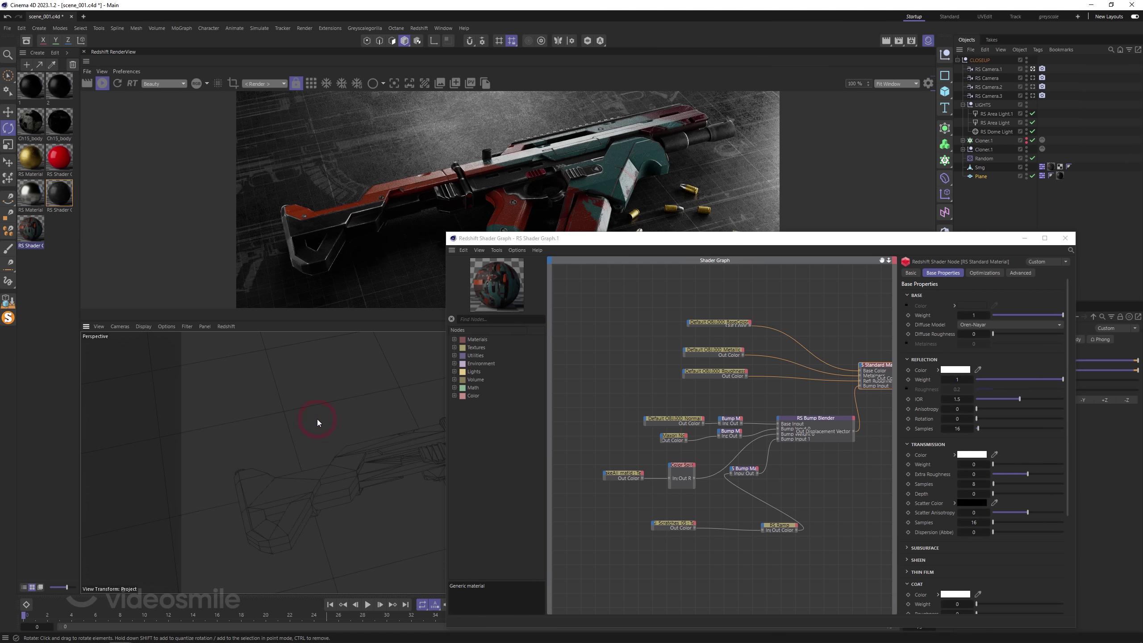
{"action": "left_click", "coordinate": [62, 193]}
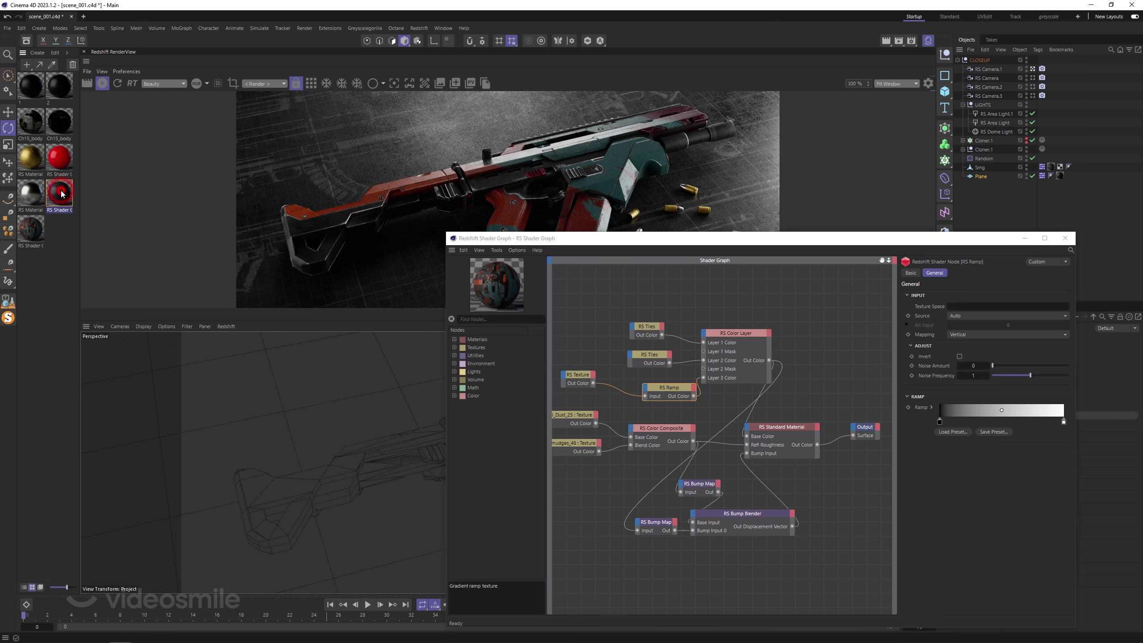
{"action": "left_click", "coordinate": [655, 327]}
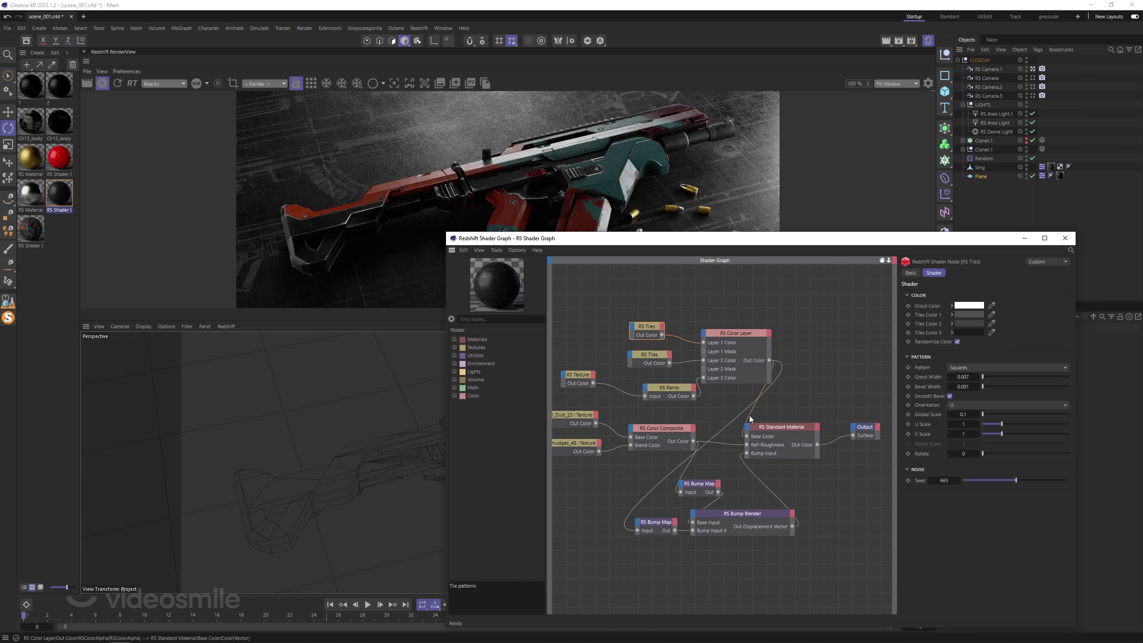
{"action": "mouse_move", "coordinate": [747, 435]}
{"action": "left_mouse_down"}
{"action": "mouse_move", "coordinate": [718, 449]}
{"action": "mouse_move", "coordinate": [752, 461]}
{"action": "left_mouse_up"}
{"action": "left_click", "coordinate": [723, 442]}
{"action": "key", "text": "Delete"}
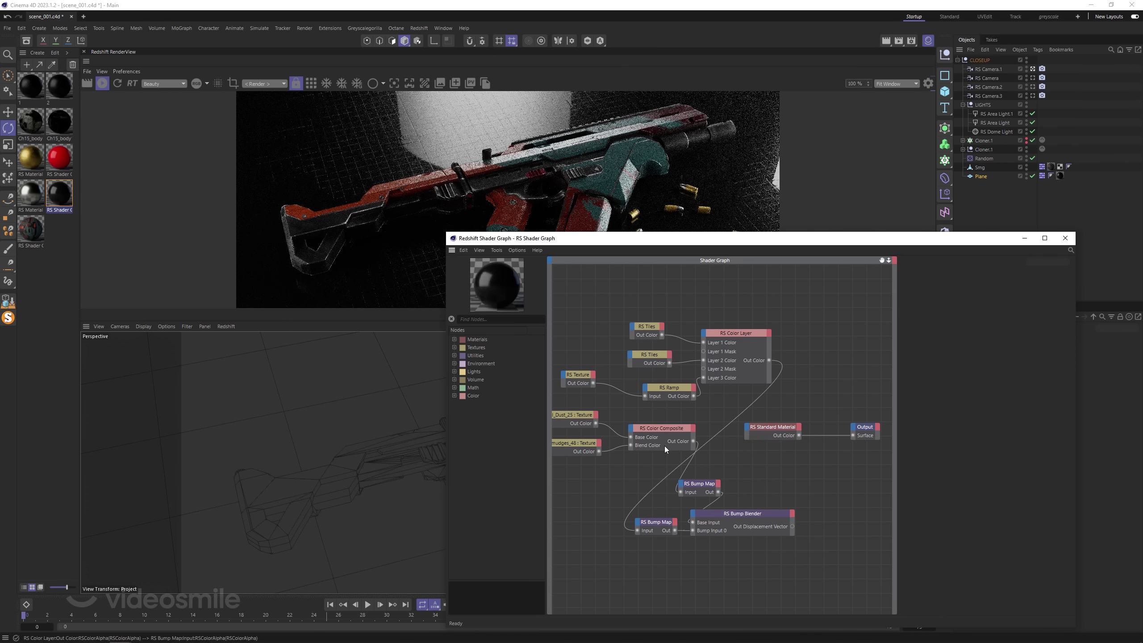
{"action": "mouse_move", "coordinate": [530, 235]}
{"action": "left_mouse_down"}
{"action": "mouse_move", "coordinate": [683, 229]}
{"action": "mouse_move", "coordinate": [629, 211]}
{"action": "left_mouse_up"}
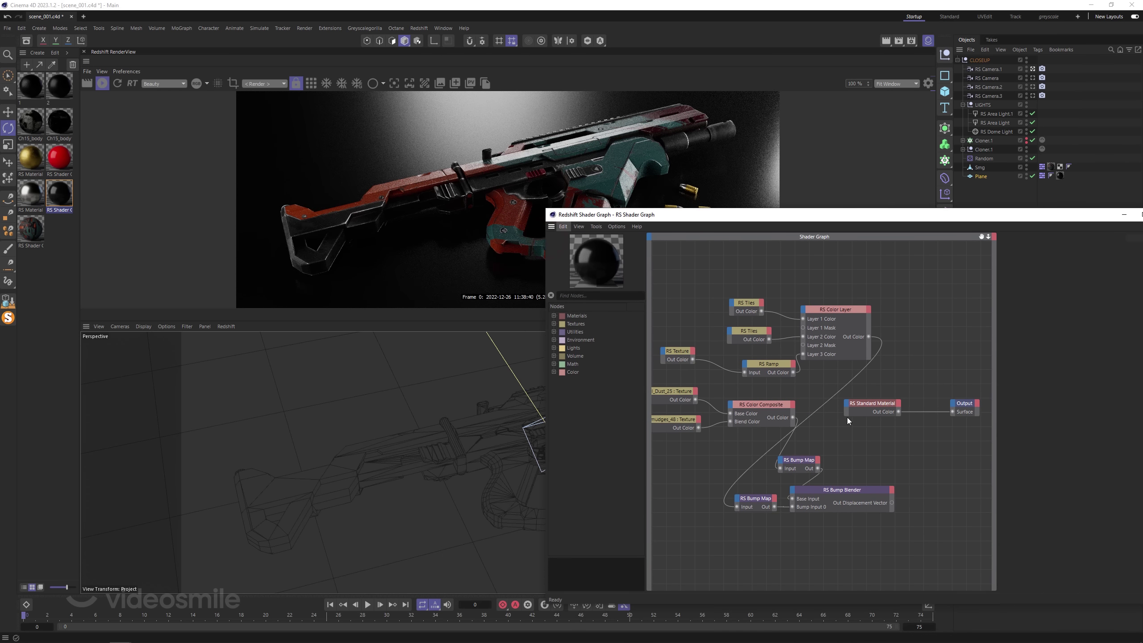
Preview the tiles and blueprint textures, then wire RS Color Layer to Output Surface.
{"action": "left_click", "coordinate": [846, 415]}
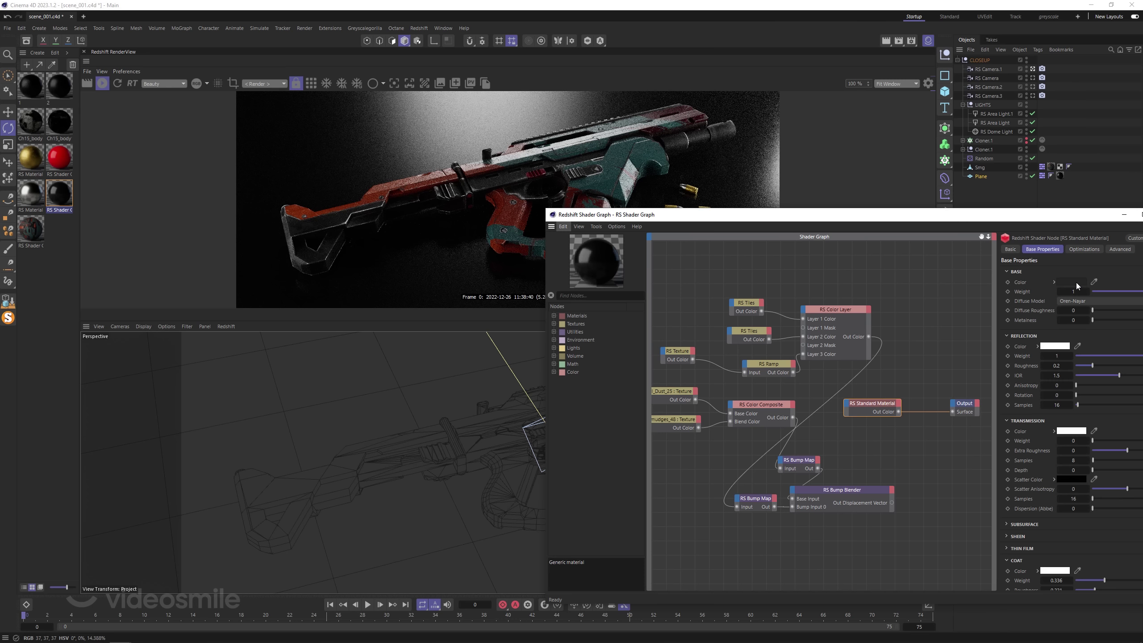
{"action": "left_click", "coordinate": [746, 304]}
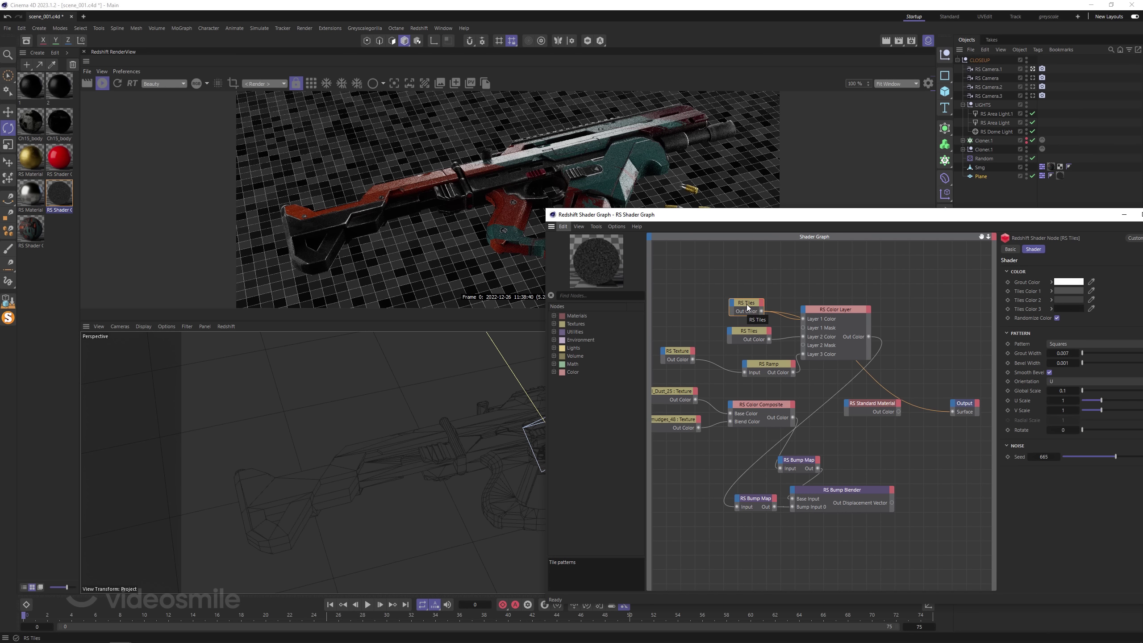
{"action": "left_click", "coordinate": [752, 331]}
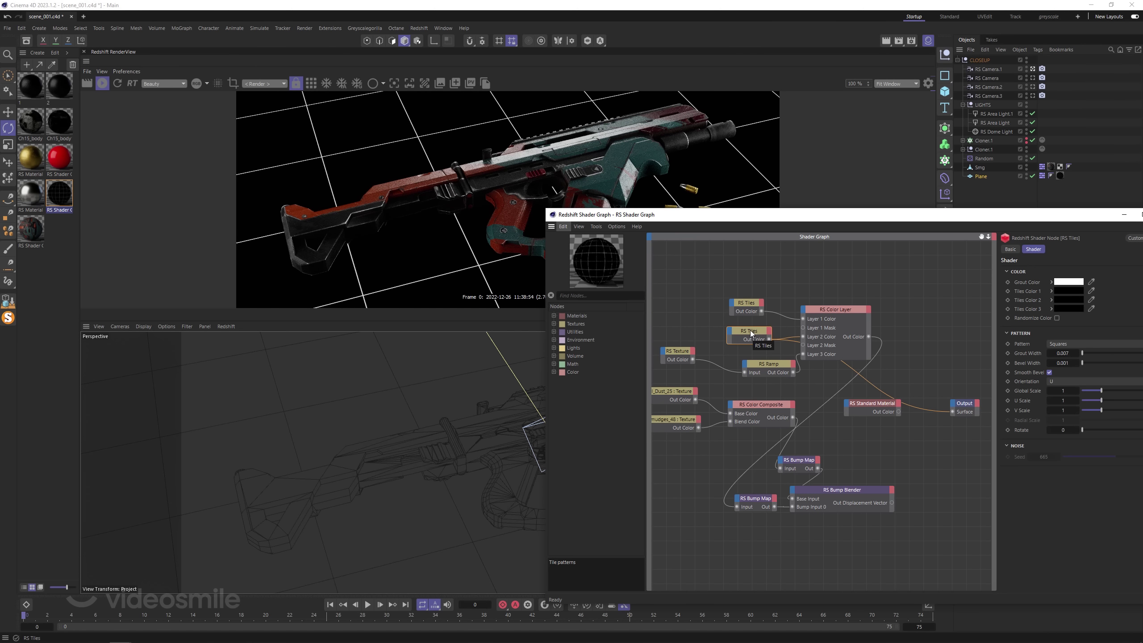
{"action": "left_click_drag", "start_coordinate": [680, 355], "coordinate": [704, 368]}
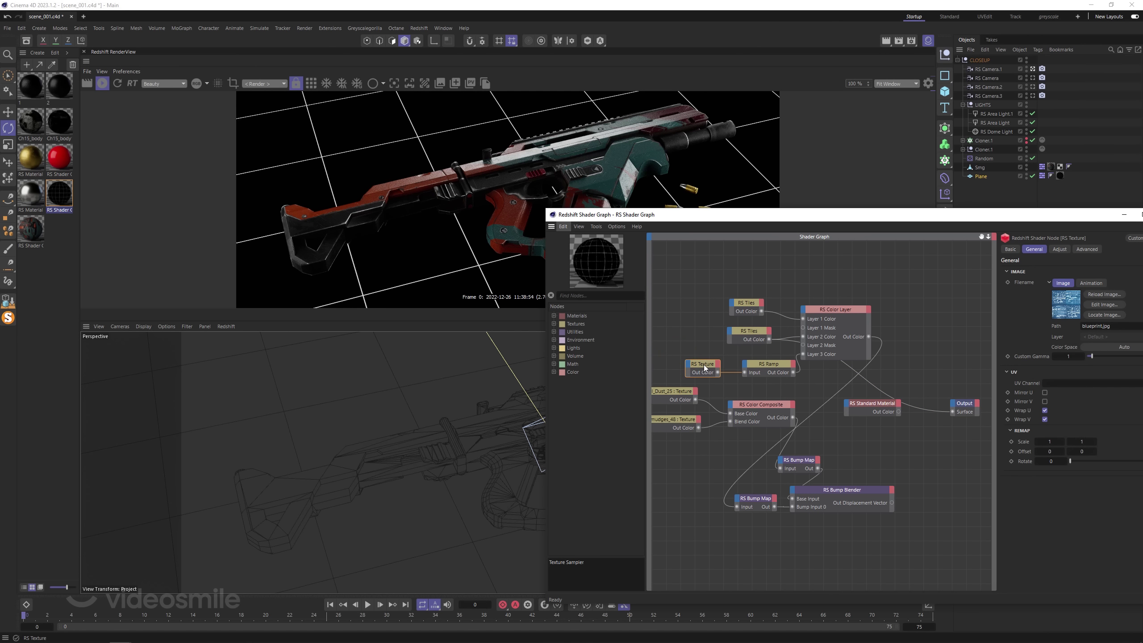
{"action": "left_click", "coordinate": [705, 368], "text": "ctrl+shift"}
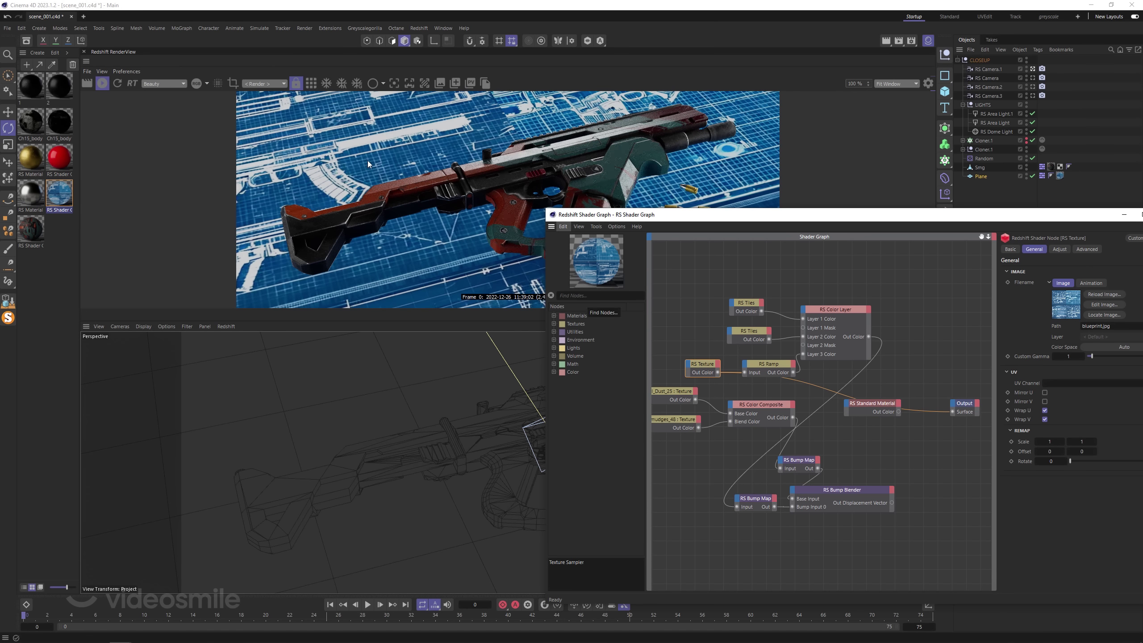
{"action": "left_click", "coordinate": [852, 311], "text": "ctrl+shift"}
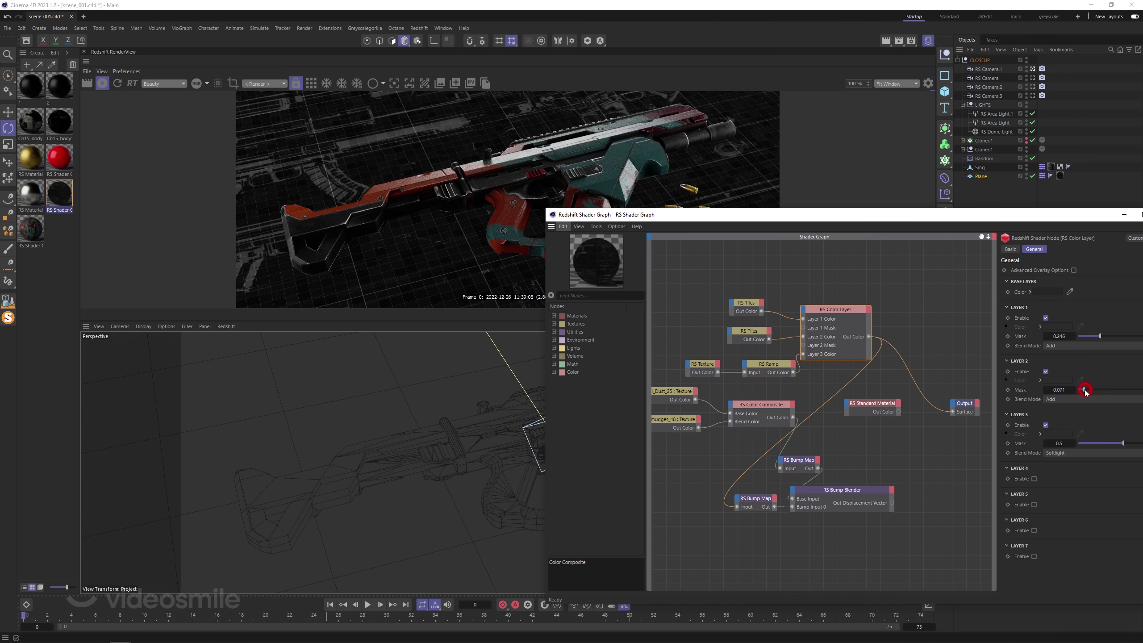
Drag the Layer 1, 2 and 3 Mask sliders to 0.154, 0.169 and 0.223.
{"action": "left_click_drag", "start_coordinate": [1085, 391], "coordinate": [1076, 390]}
{"action": "left_click_drag", "start_coordinate": [1123, 443], "coordinate": [1076, 444]}
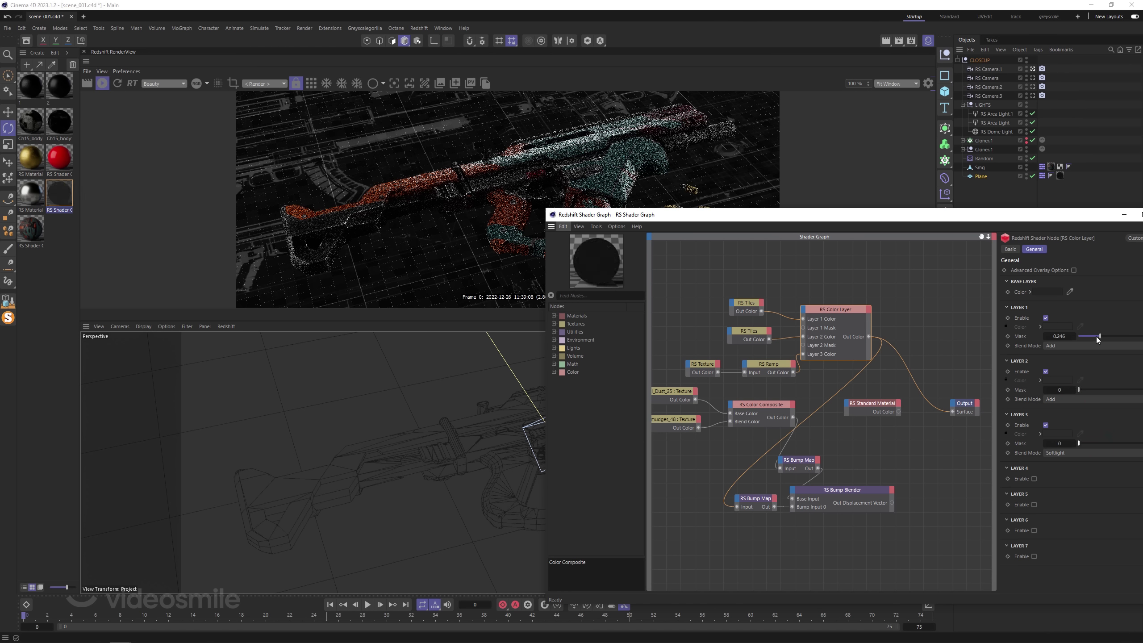
{"action": "left_click_drag", "start_coordinate": [1097, 335], "coordinate": [1036, 343]}
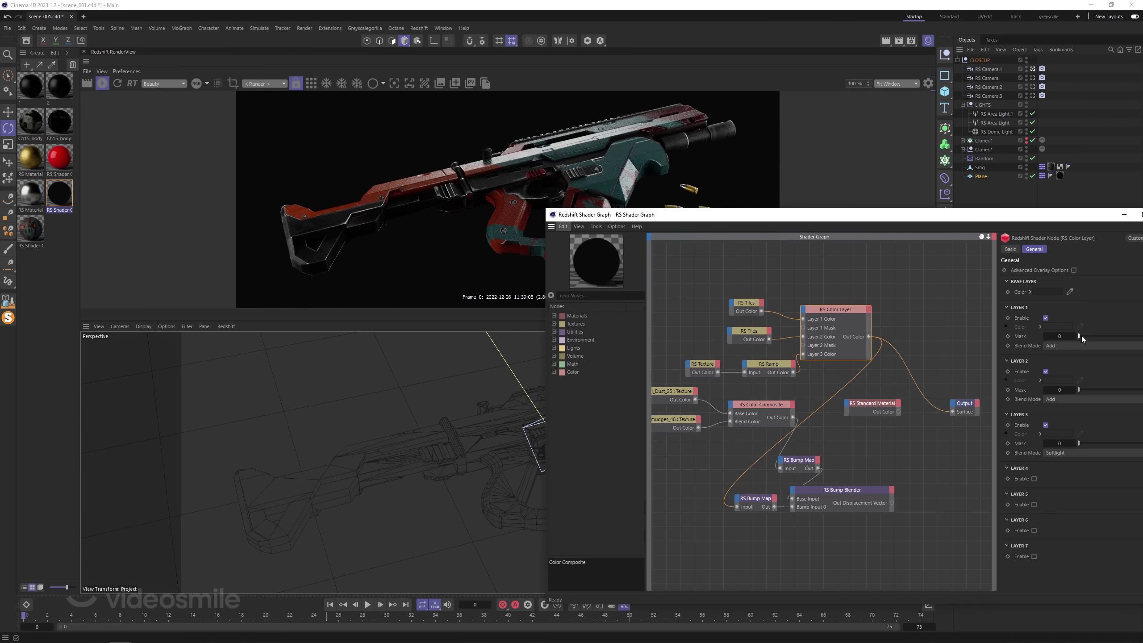
{"action": "left_click_drag", "start_coordinate": [1085, 337], "coordinate": [1098, 335]}
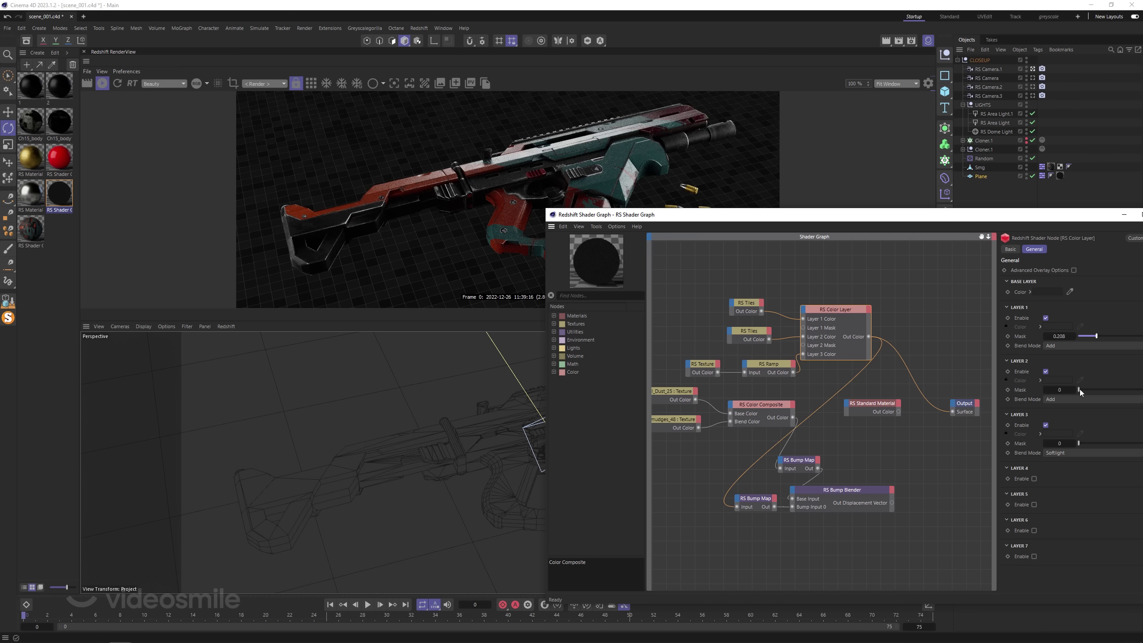
{"action": "left_click_drag", "start_coordinate": [1079, 389], "coordinate": [1096, 381]}
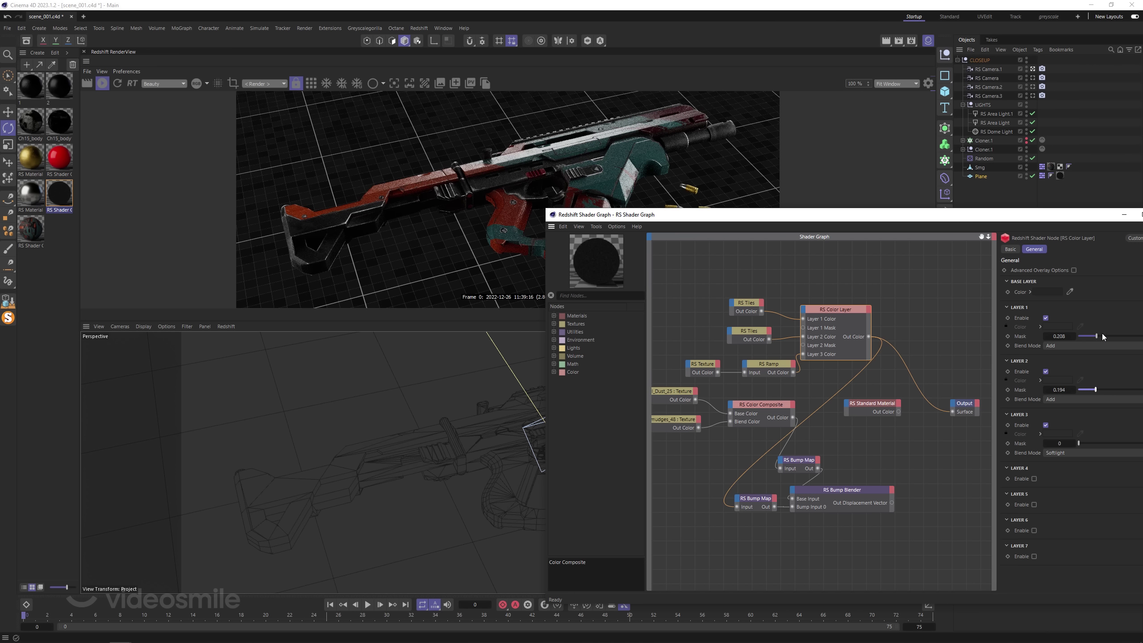
{"action": "left_click_drag", "start_coordinate": [1096, 335], "coordinate": [1091, 336]}
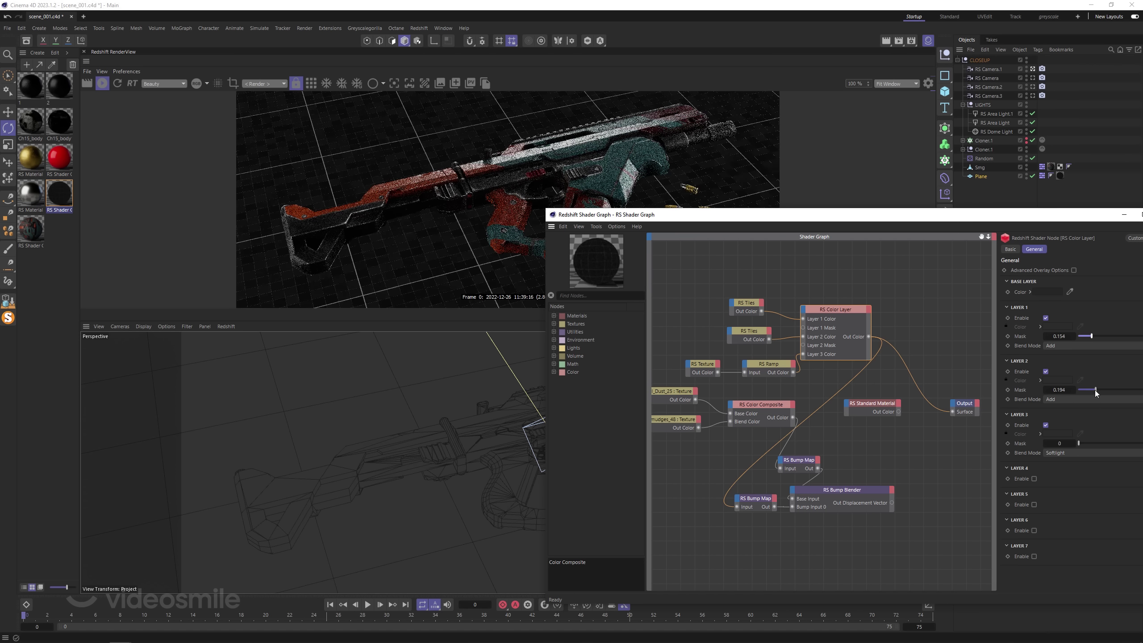
{"action": "left_click_drag", "start_coordinate": [1094, 389], "coordinate": [1092, 389]}
{"action": "left_click_drag", "start_coordinate": [1078, 444], "coordinate": [1098, 439]}
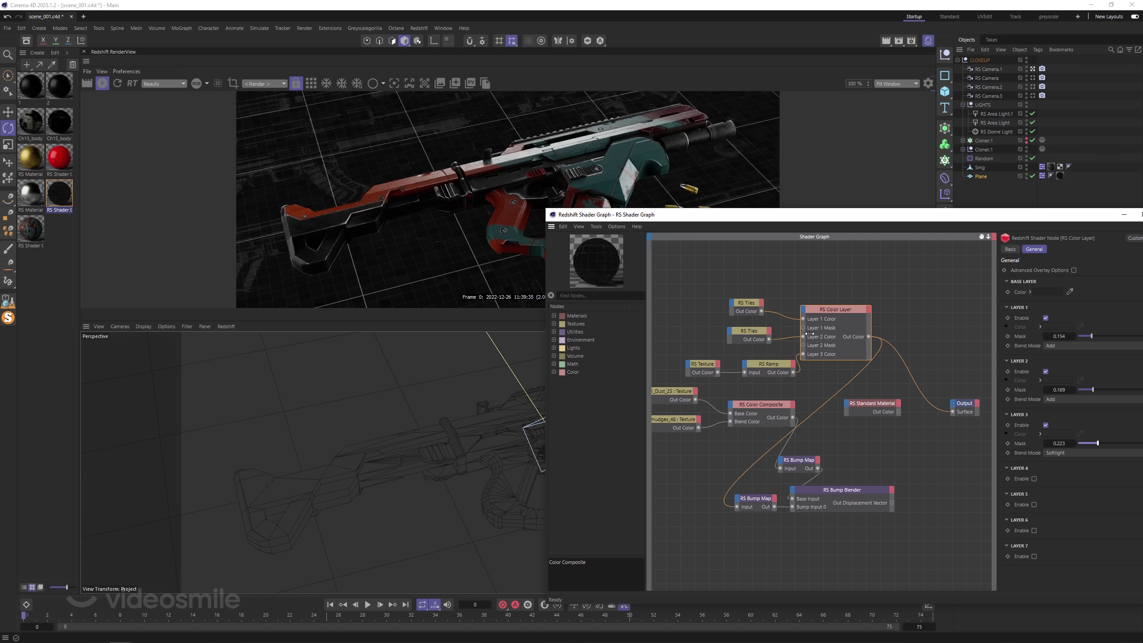
Wire the Color Layer into Base Color and the Standard Material into the output surface.
{"action": "left_click", "coordinate": [869, 336]}
{"action": "left_click_drag", "start_coordinate": [844, 403], "coordinate": [845, 404]}
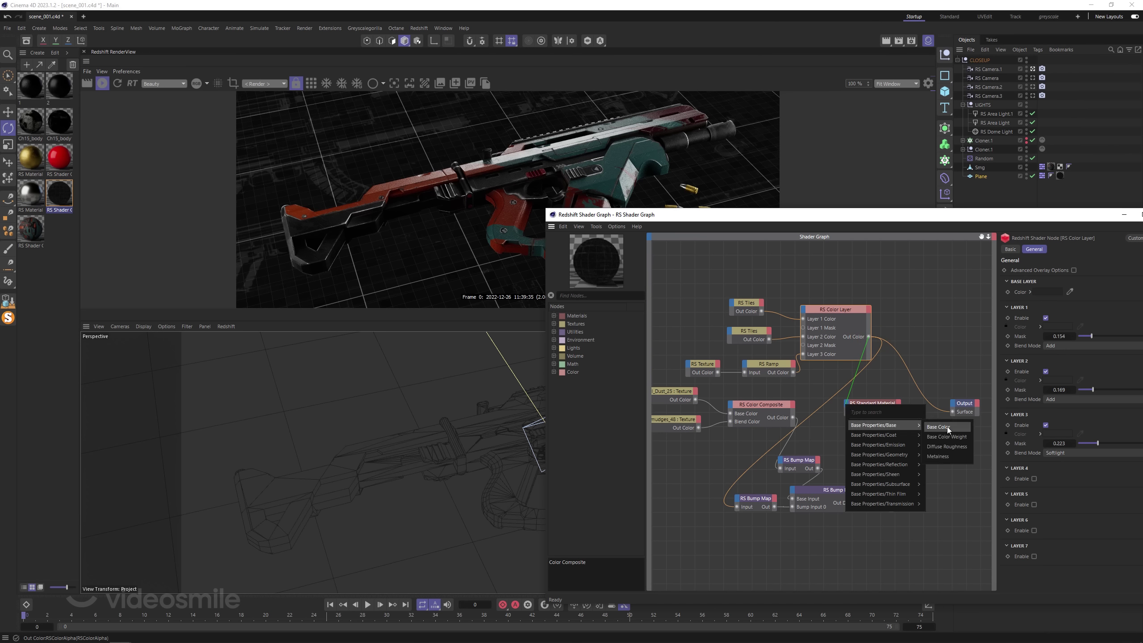
{"action": "left_click", "coordinate": [946, 427]}
{"action": "left_click", "coordinate": [893, 407]}
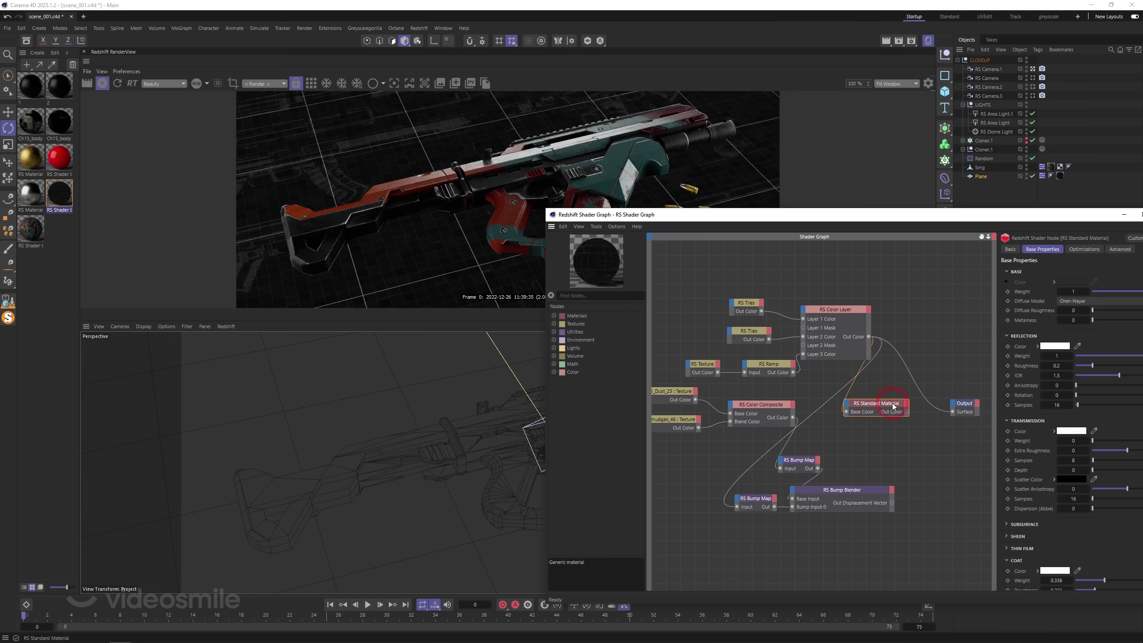
{"action": "left_click_drag", "start_coordinate": [893, 406], "coordinate": [952, 411]}
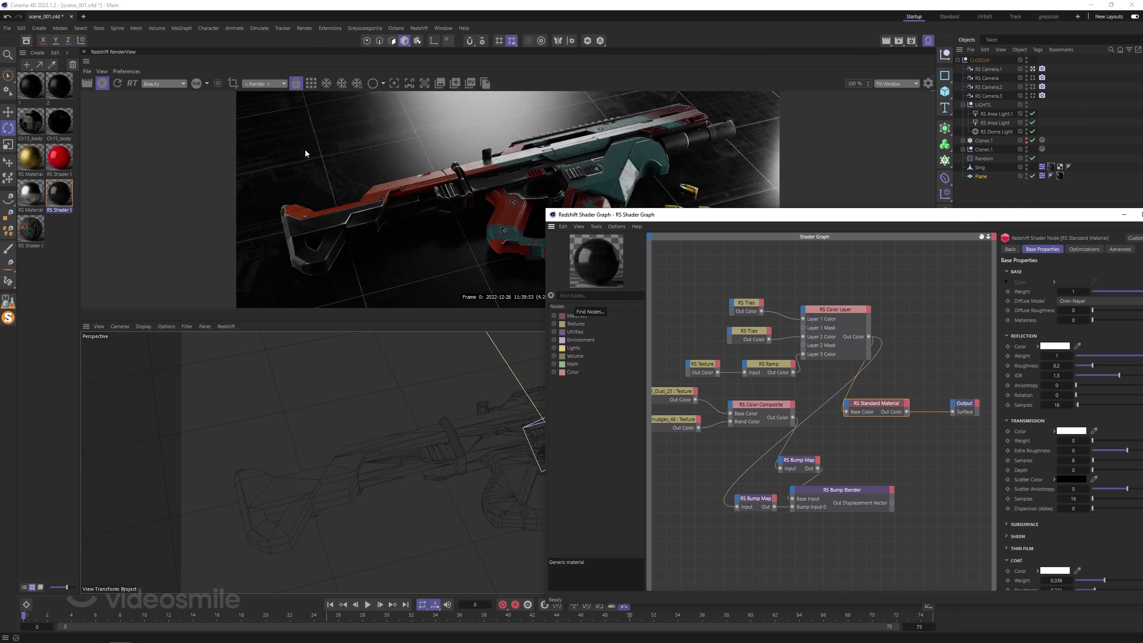
Preview the Dust_25 and Smudges_48 textures and inspect the Color Composite blending.
{"action": "left_click", "coordinate": [667, 391]}
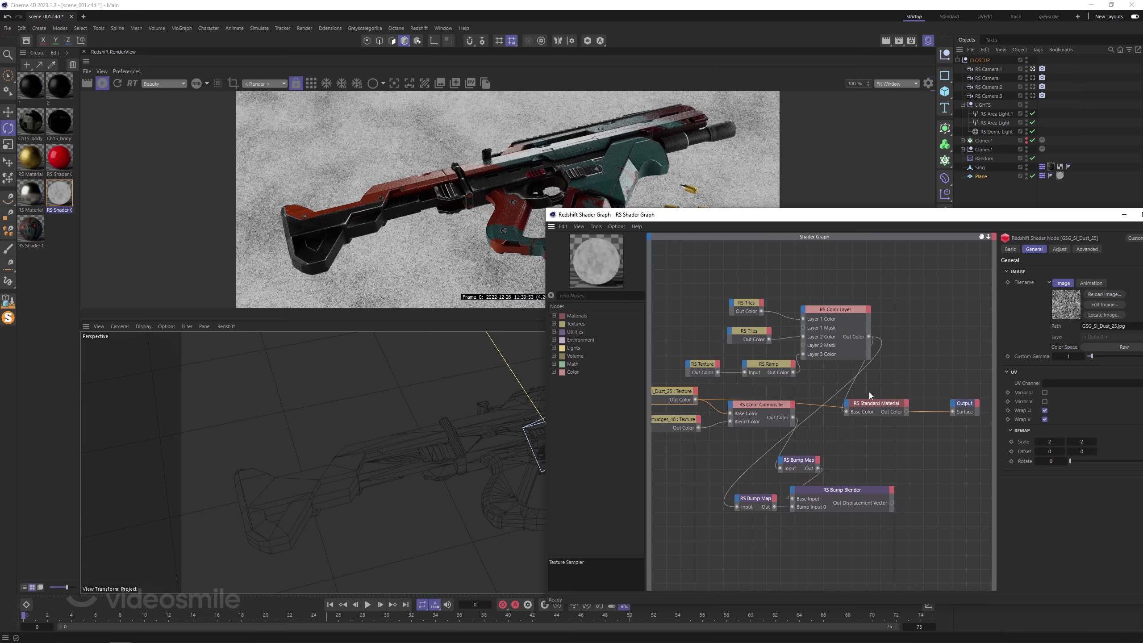
{"action": "left_click", "coordinate": [669, 422]}
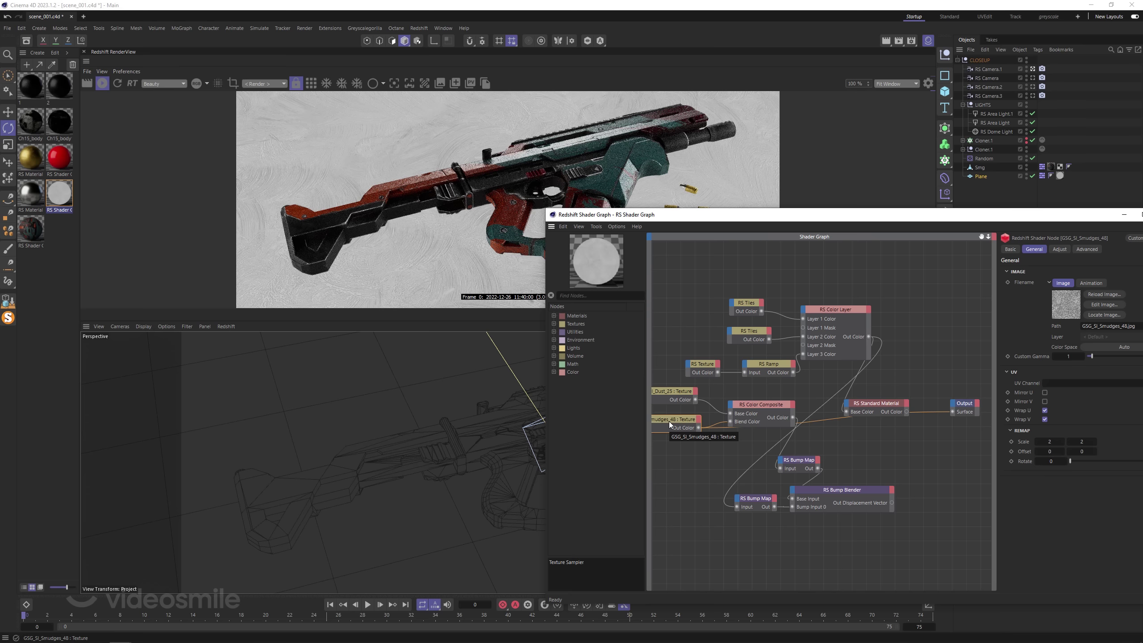
{"action": "left_click", "coordinate": [771, 407]}
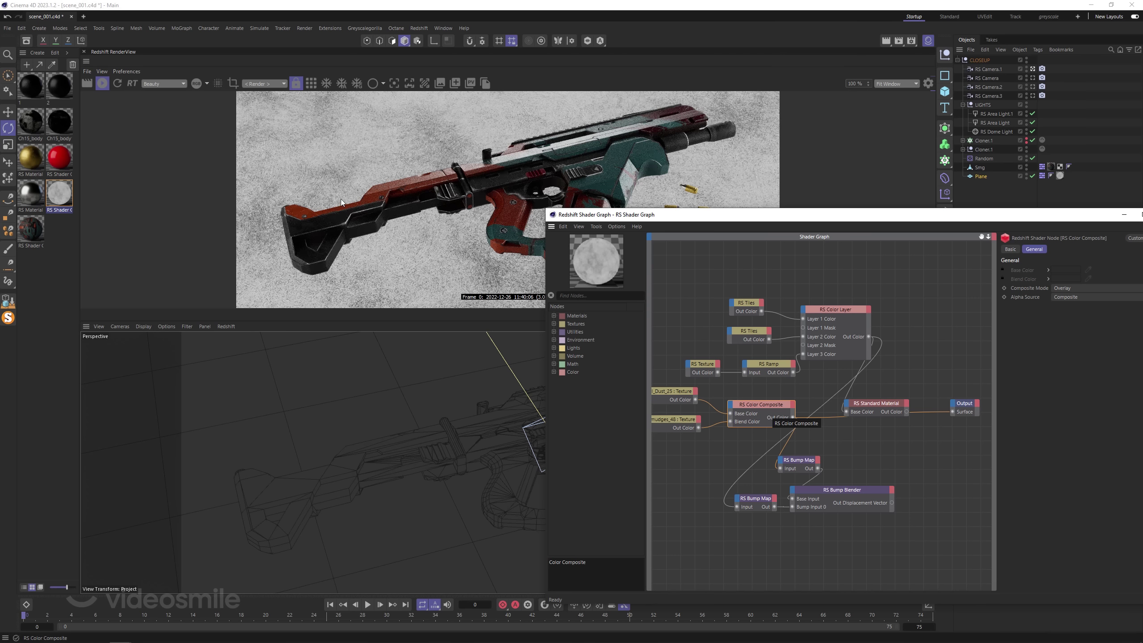
{"action": "left_click", "coordinate": [677, 392]}
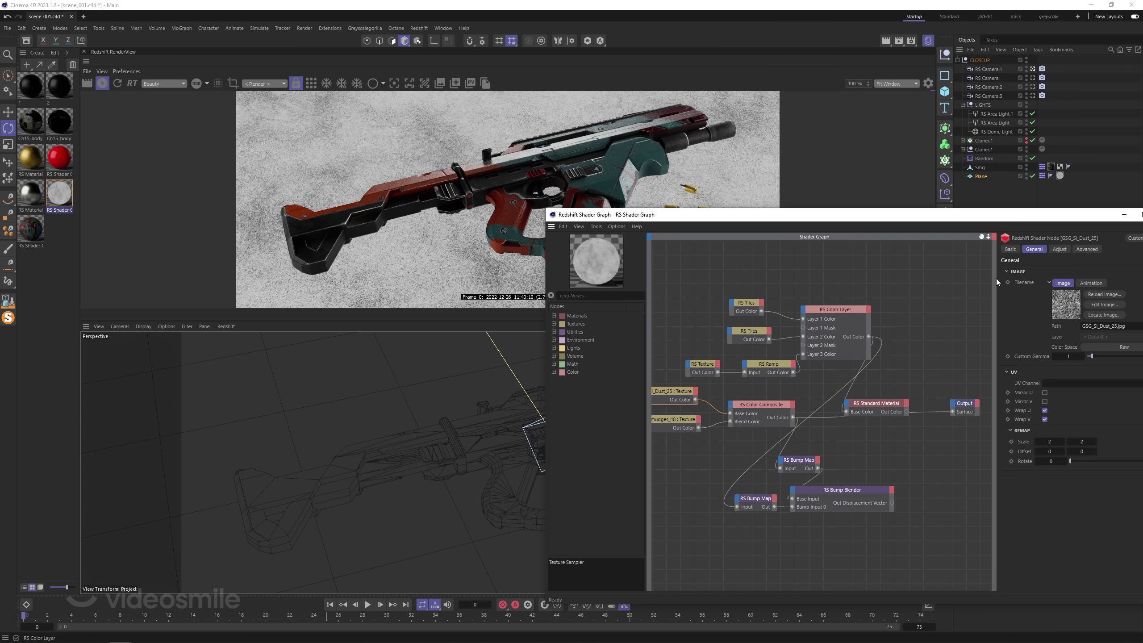
{"action": "left_click", "coordinate": [664, 424]}
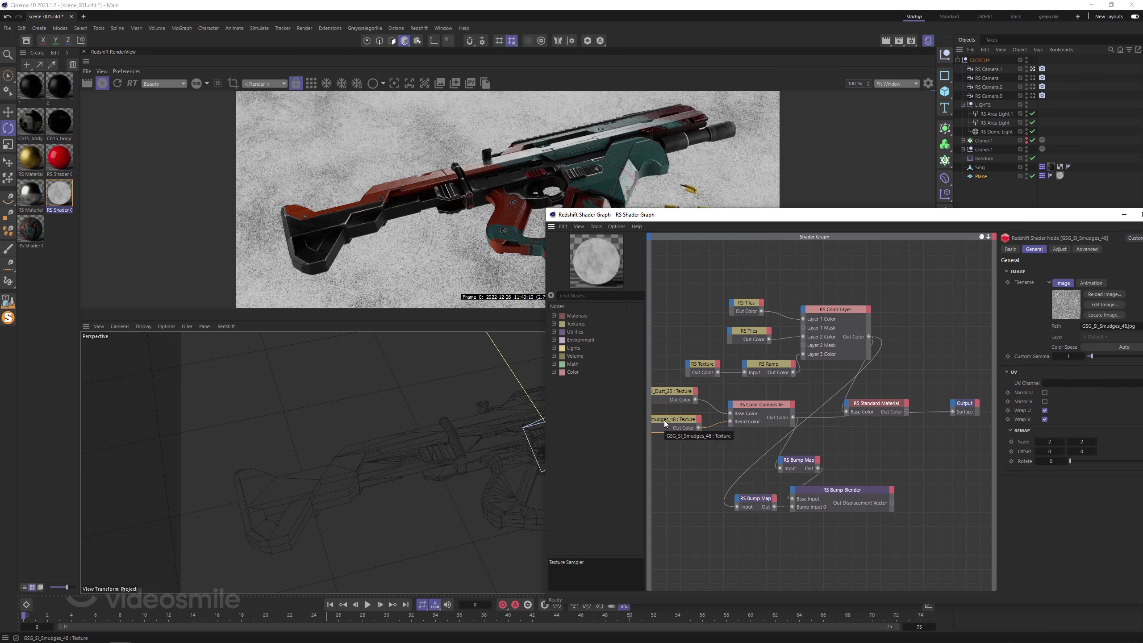
Set the Smudges_48 UV scale to 1 on both X and Y.
{"action": "left_click", "coordinate": [1057, 443]}
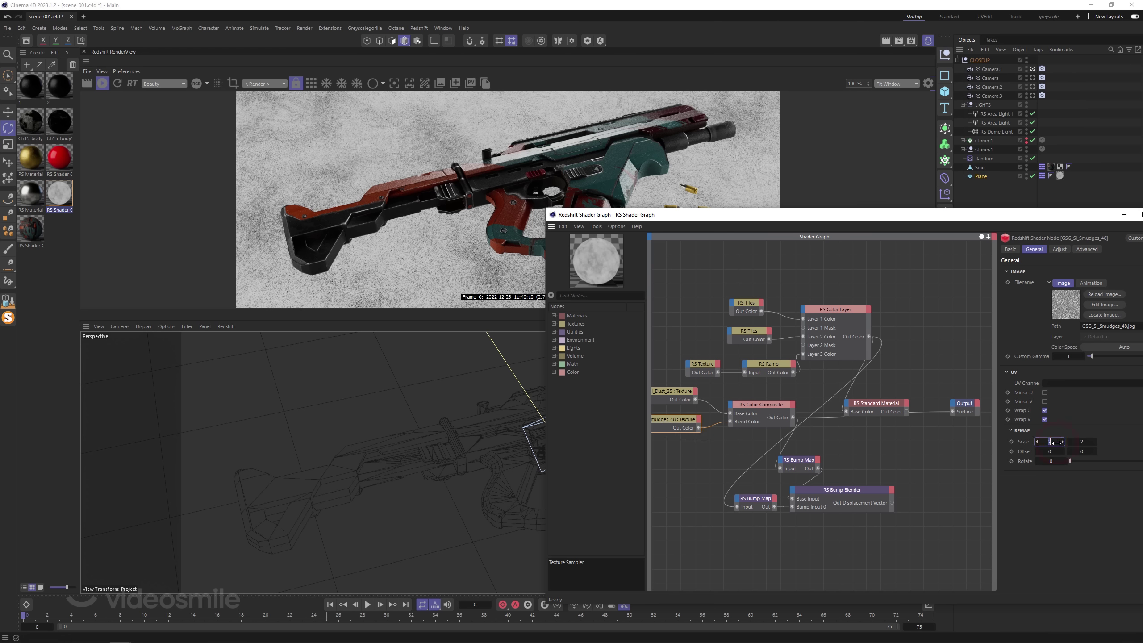
{"action": "type", "text": "4"}
{"action": "key", "text": "Tab"}
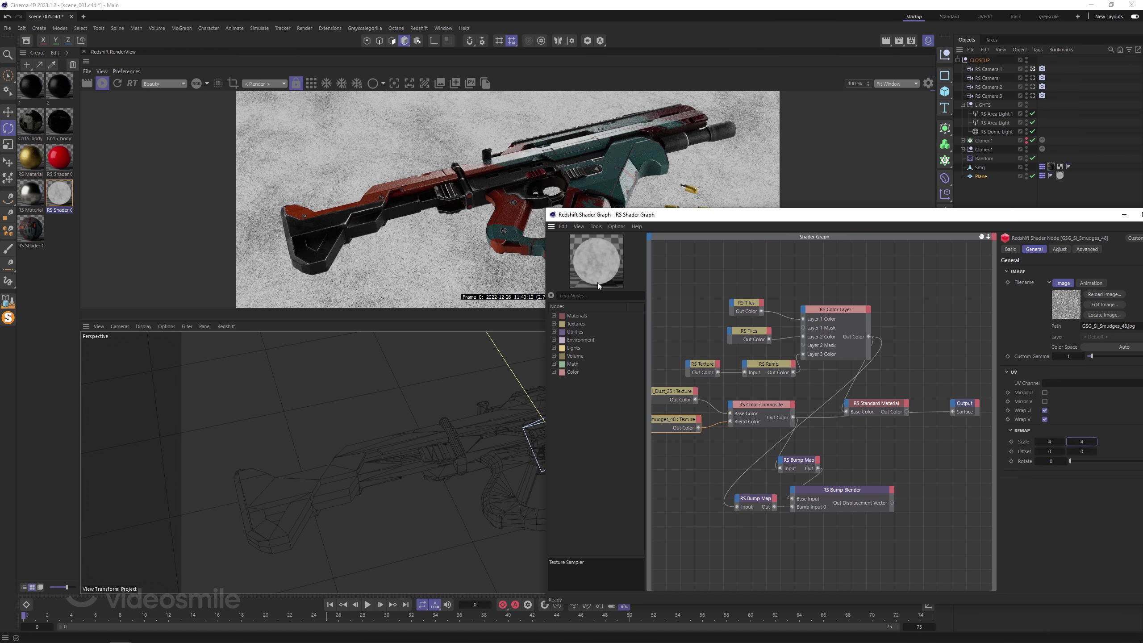
{"action": "left_click", "coordinate": [1049, 441]}
{"action": "type", "text": "1"}
{"action": "key", "text": "Tab"}
{"action": "type", "text": "1"}
{"action": "key", "text": "Return"}
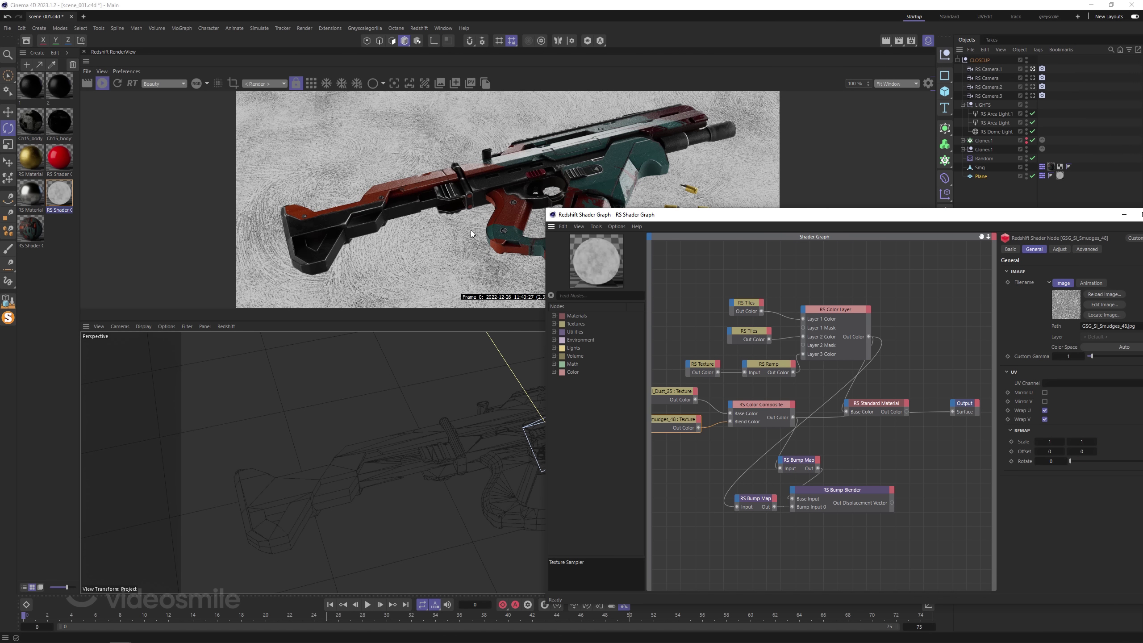
Connect the Color Composite into the Standard Material's Base Color.
{"action": "left_click", "coordinate": [673, 393]}
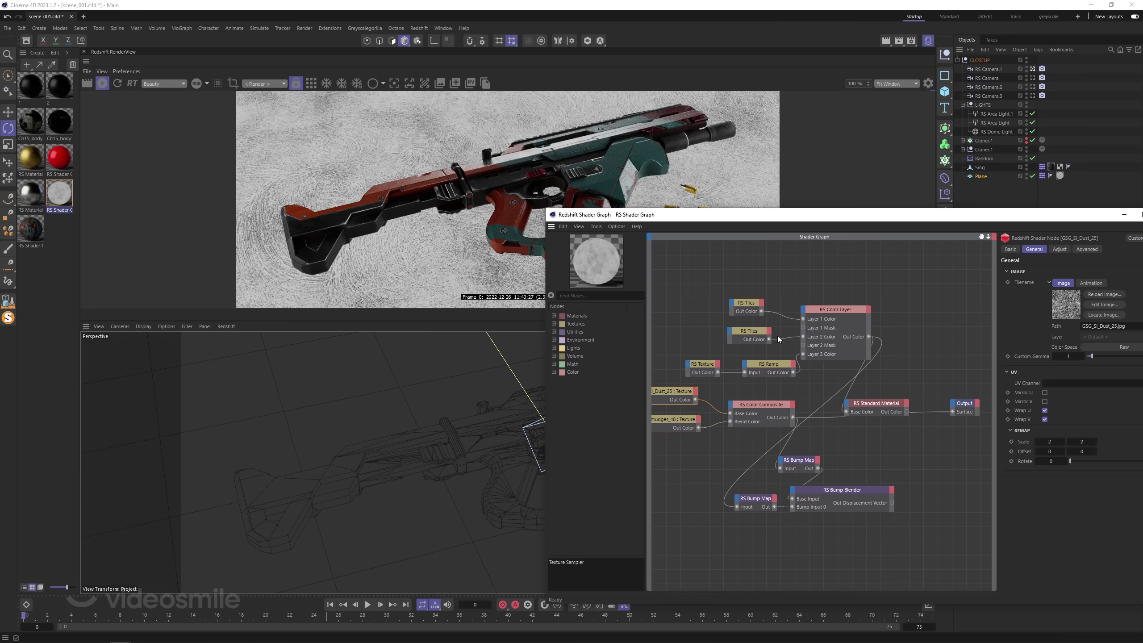
{"action": "left_click_drag", "start_coordinate": [792, 417], "coordinate": [846, 406]}
{"action": "left_click", "coordinate": [755, 497]}
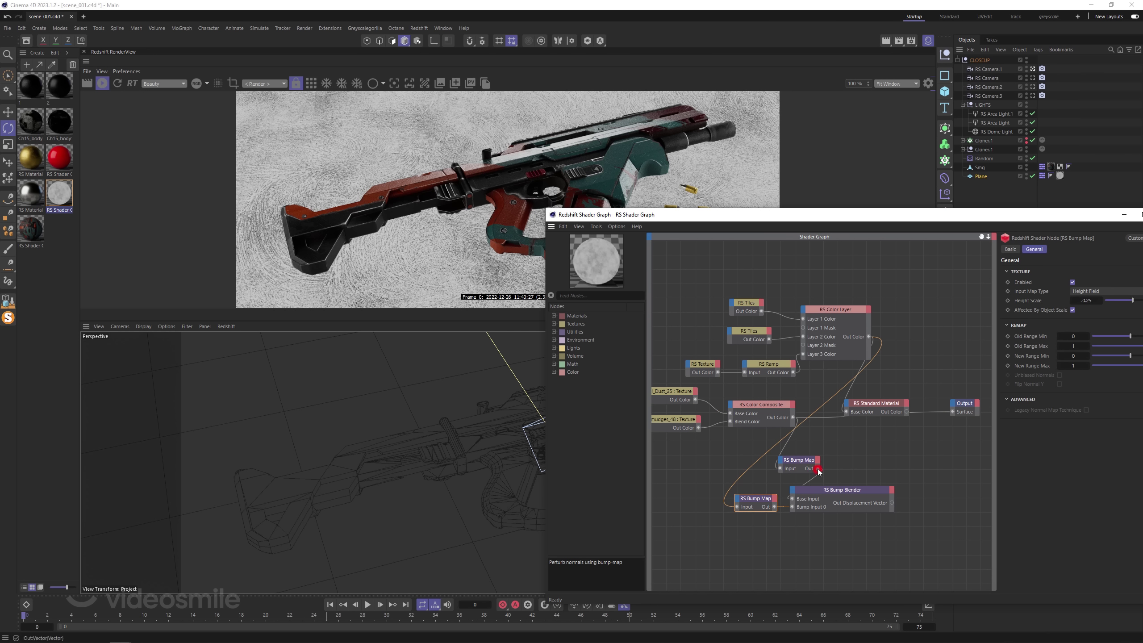
Wire the Bump Blender into the floor Standard Material's Bump Input.
{"action": "left_click_drag", "start_coordinate": [817, 469], "coordinate": [846, 408]}
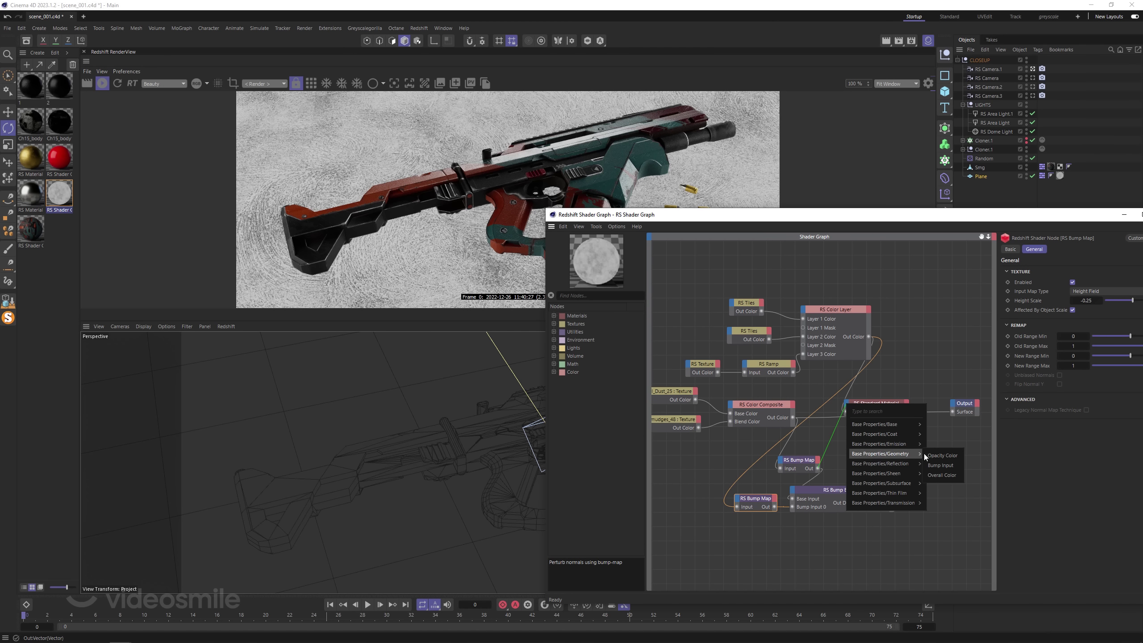
{"action": "left_click", "coordinate": [940, 465]}
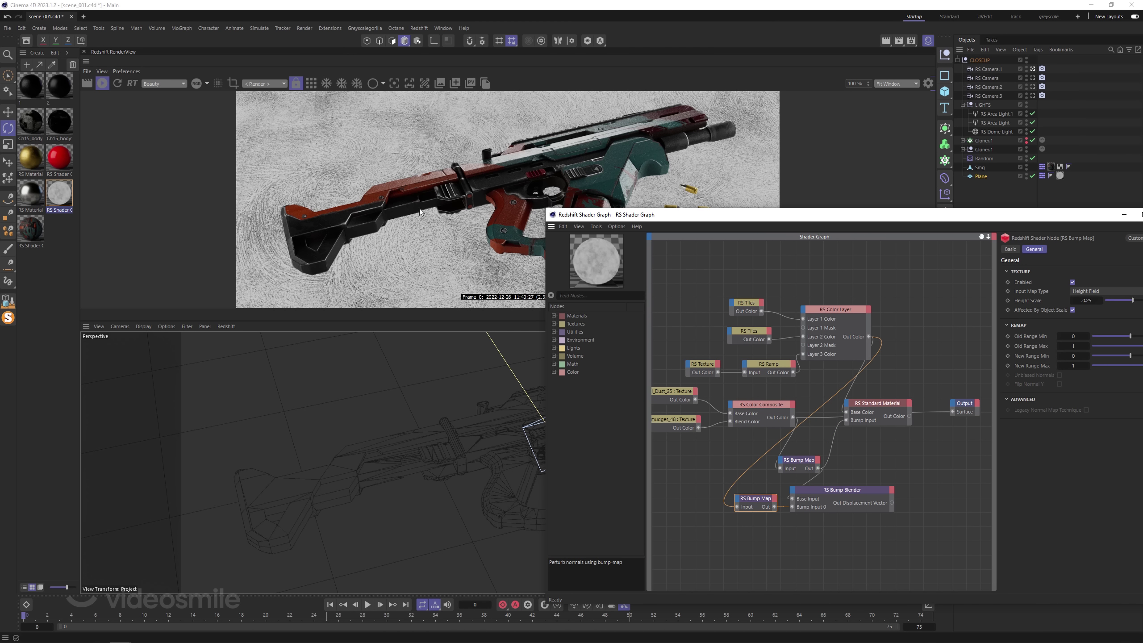
{"action": "left_click", "coordinate": [875, 408]}
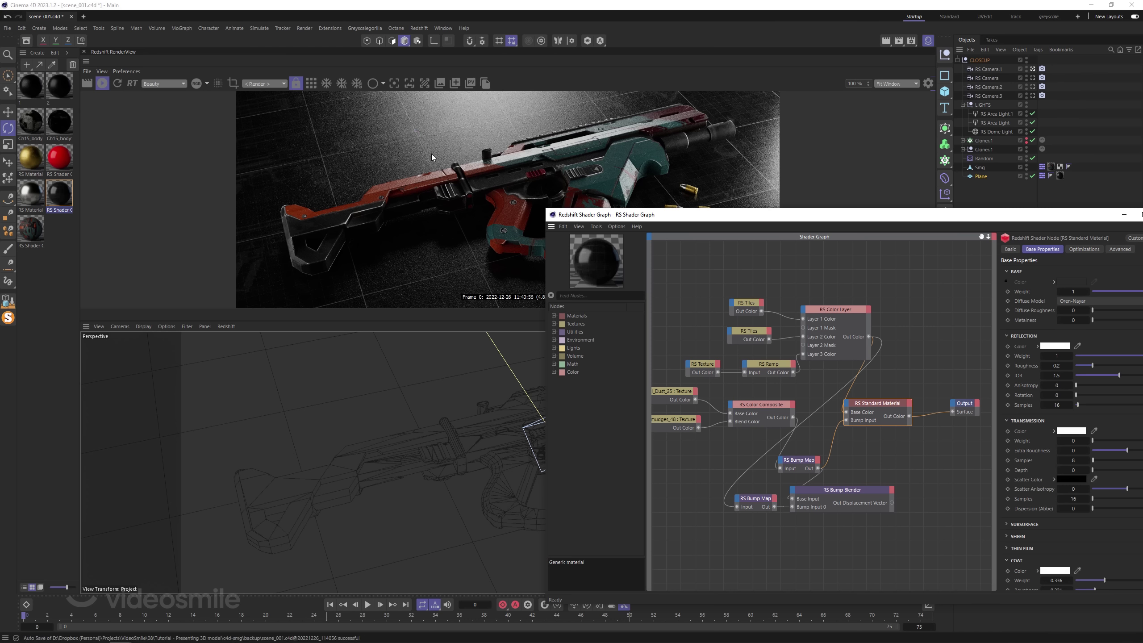
{"action": "left_click", "coordinate": [823, 489]}
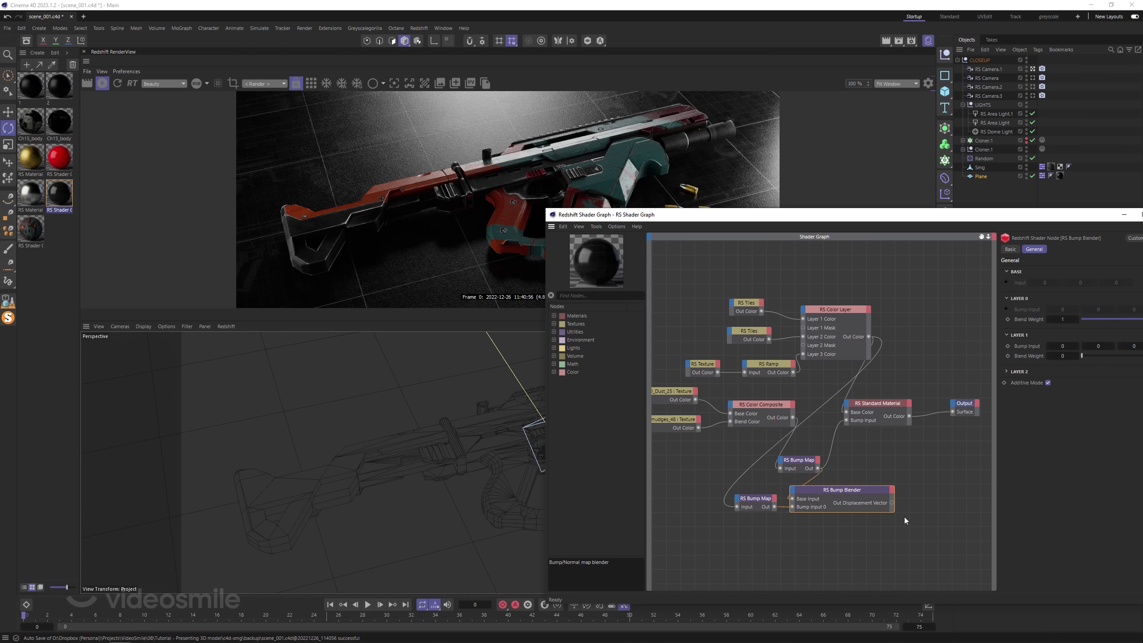
{"action": "left_click_drag", "start_coordinate": [892, 502], "coordinate": [846, 420]}
Set the RS Bump Map Height Scale to -0.25.
{"action": "left_click", "coordinate": [753, 497]}
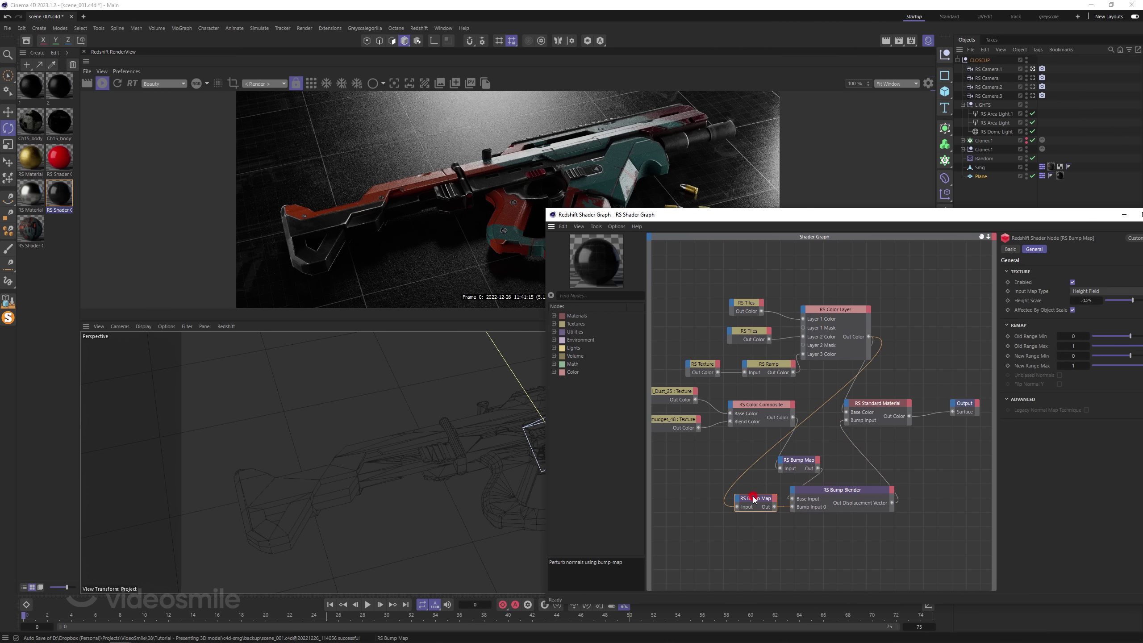
{"action": "double_click", "coordinate": [1086, 300]}
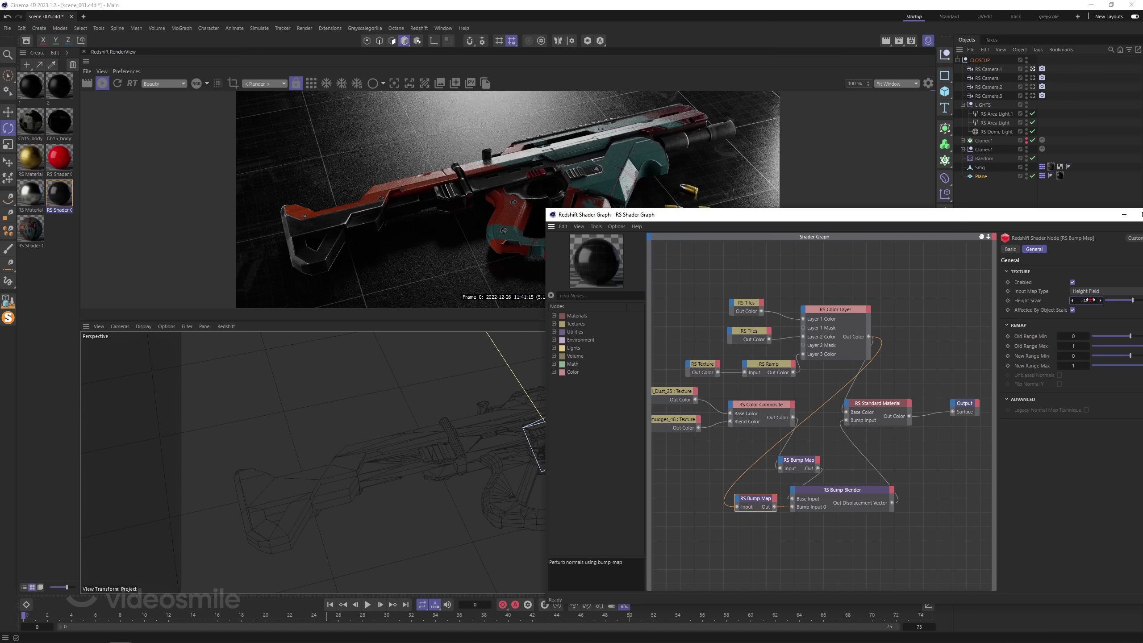
{"action": "type", "text": "1"}
{"action": "double_click", "coordinate": [1088, 302]}
{"action": "type", "text": "-1"}
{"action": "key", "text": "Return"}
{"action": "left_click_drag", "start_coordinate": [1101, 300], "coordinate": [1095, 300]}
{"action": "key", "text": "Return"}
Connect the Color Layer into the floor material's Refl Roughness.
{"action": "left_click_drag", "start_coordinate": [869, 337], "coordinate": [845, 404]}
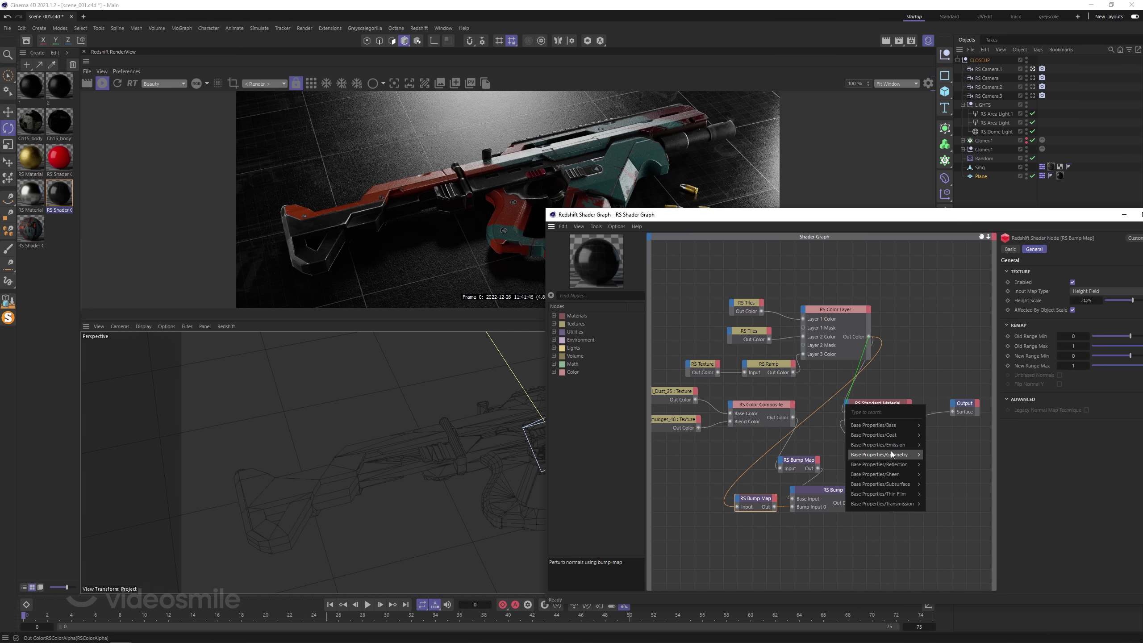
{"action": "mouse_move", "coordinate": [879, 464]}
{"action": "left_click", "coordinate": [956, 487]}
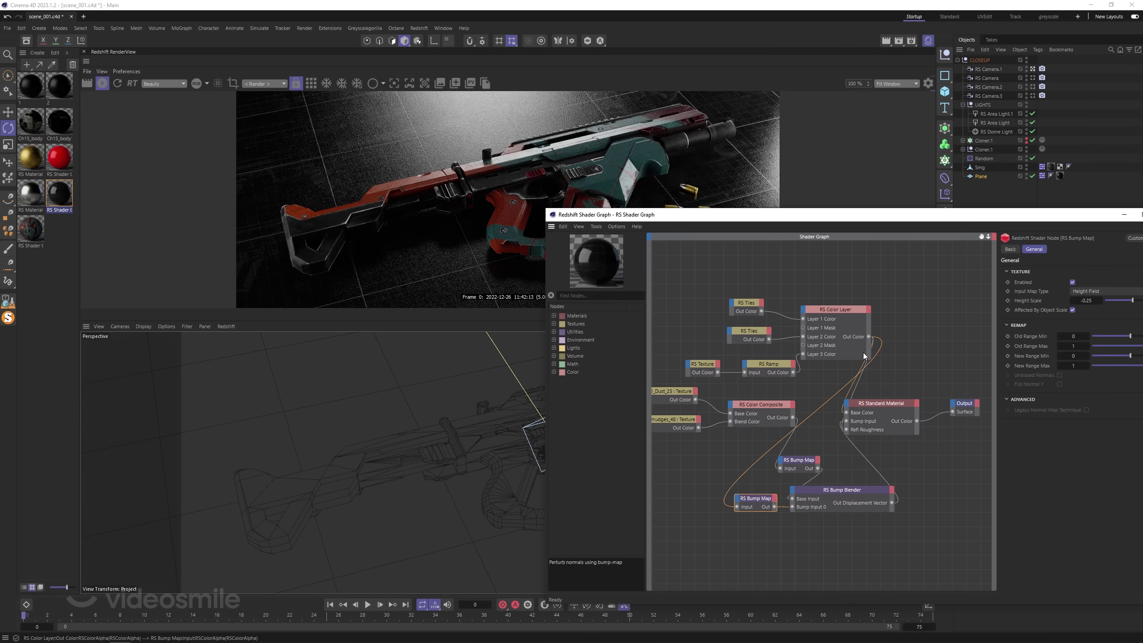
{"action": "left_click", "coordinate": [850, 319]}
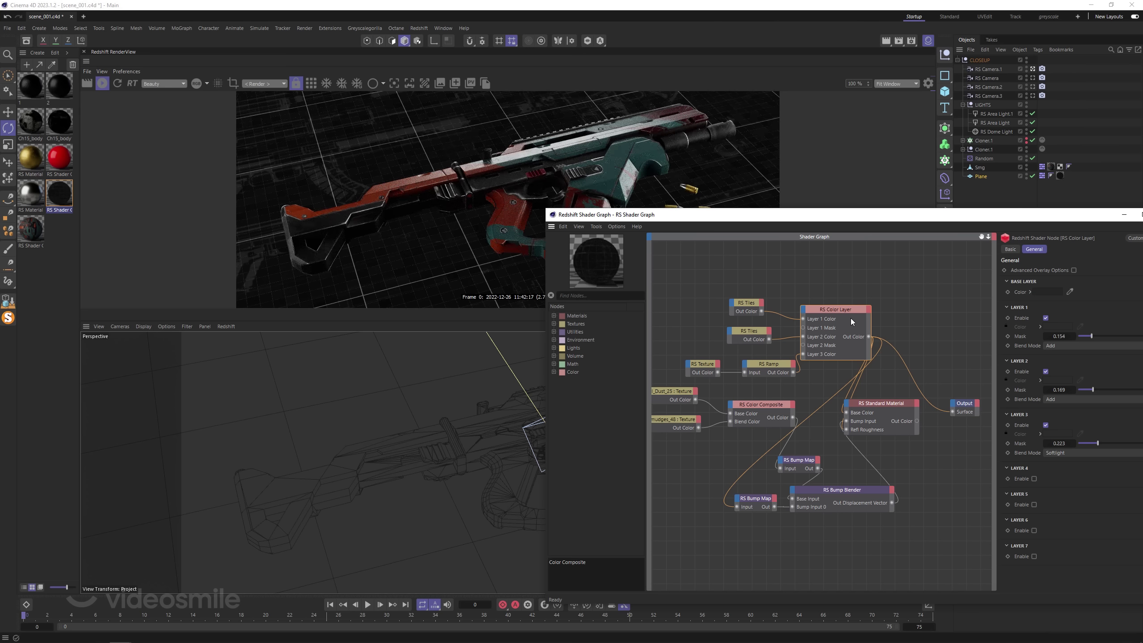
Insert a darkened RS Ramp before Refl Roughness and restore the Standard Material output.
{"action": "left_click", "coordinate": [591, 296]}
{"action": "type", "text": "ra"}
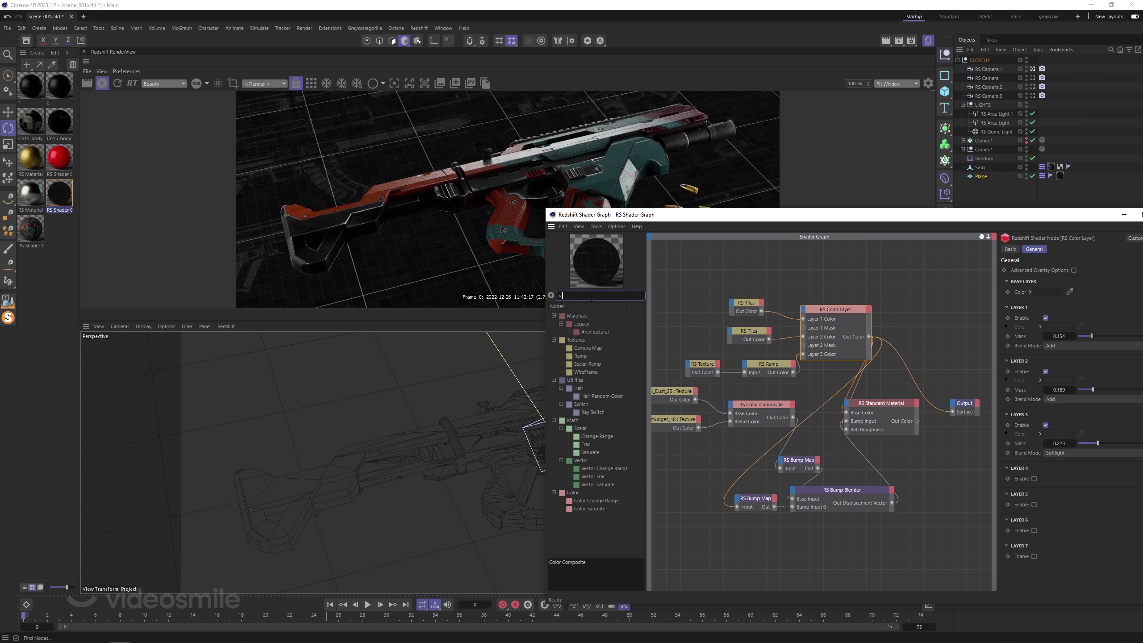
{"action": "type", "text": "amp"}
{"action": "mouse_move", "coordinate": [580, 324]}
{"action": "left_mouse_down"}
{"action": "mouse_move", "coordinate": [912, 332]}
{"action": "mouse_move", "coordinate": [952, 412]}
{"action": "left_mouse_up"}
{"action": "left_click", "coordinate": [944, 332]}
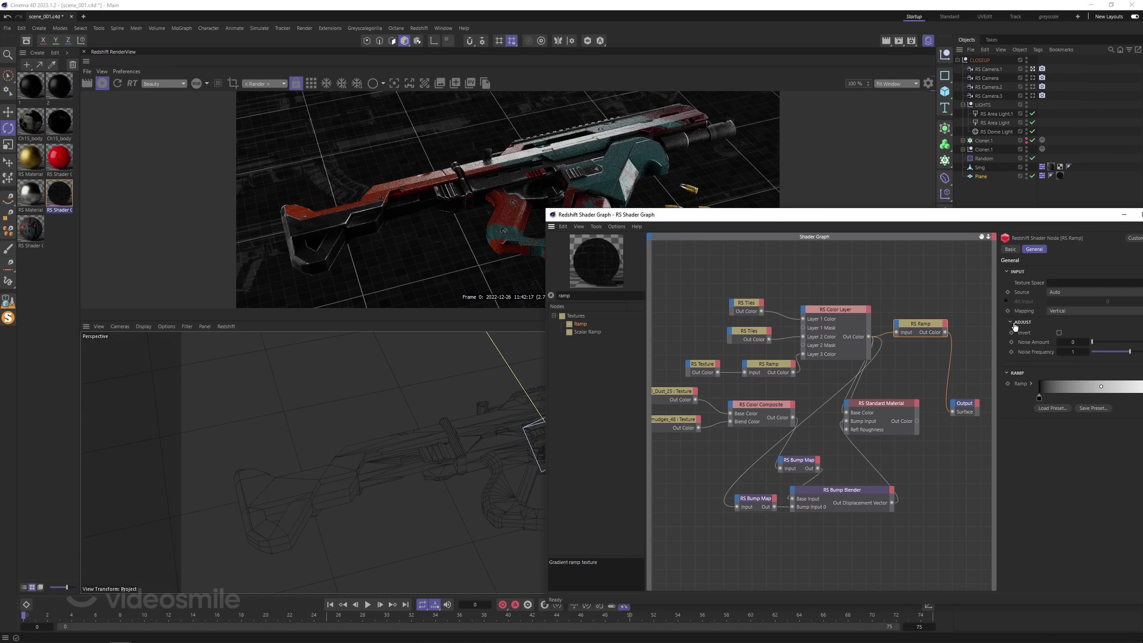
{"action": "mouse_move", "coordinate": [1038, 399]}
{"action": "left_mouse_down"}
{"action": "mouse_move", "coordinate": [1095, 399]}
{"action": "mouse_move", "coordinate": [1054, 396]}
{"action": "left_mouse_up"}
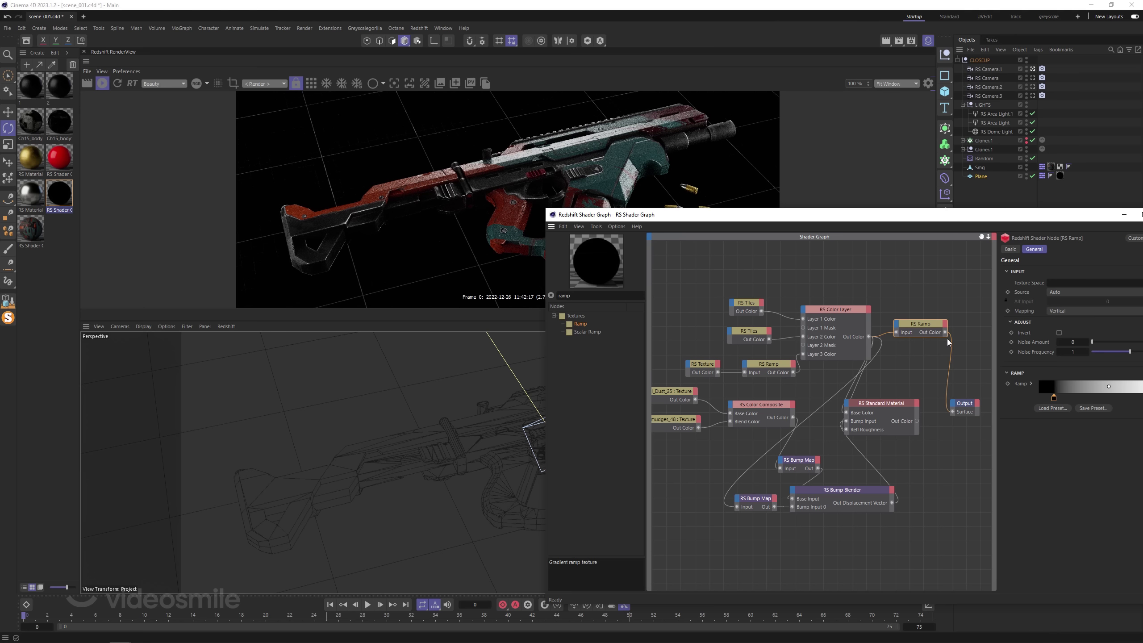
{"action": "left_click_drag", "start_coordinate": [944, 332], "coordinate": [846, 429]}
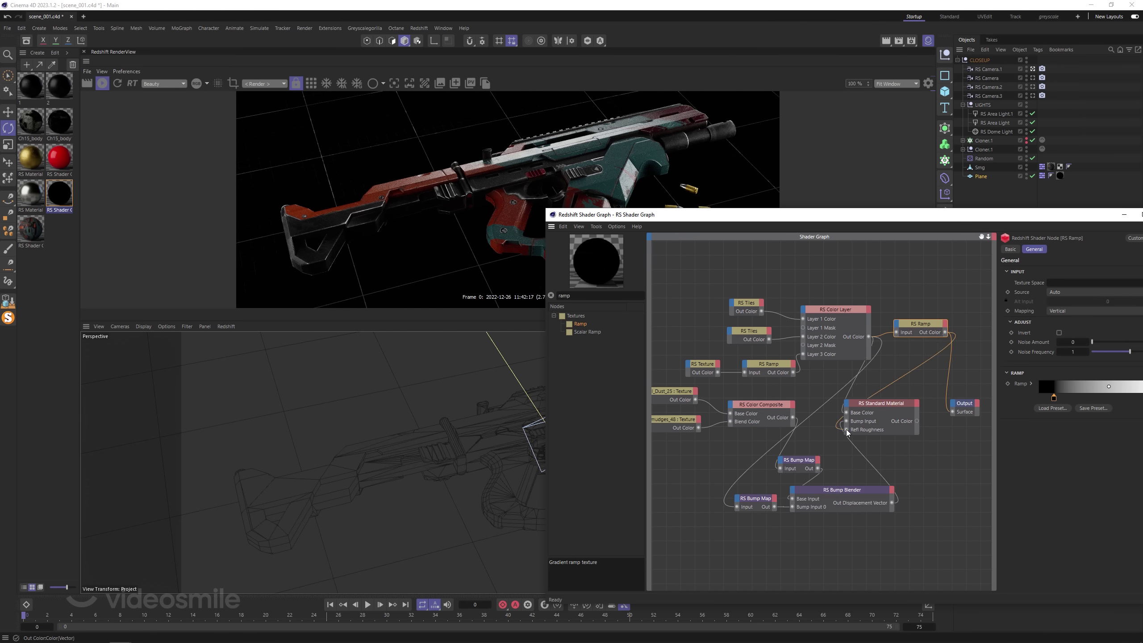
{"action": "left_click", "coordinate": [902, 408]}
{"action": "left_click_drag", "start_coordinate": [916, 421], "coordinate": [953, 411]}
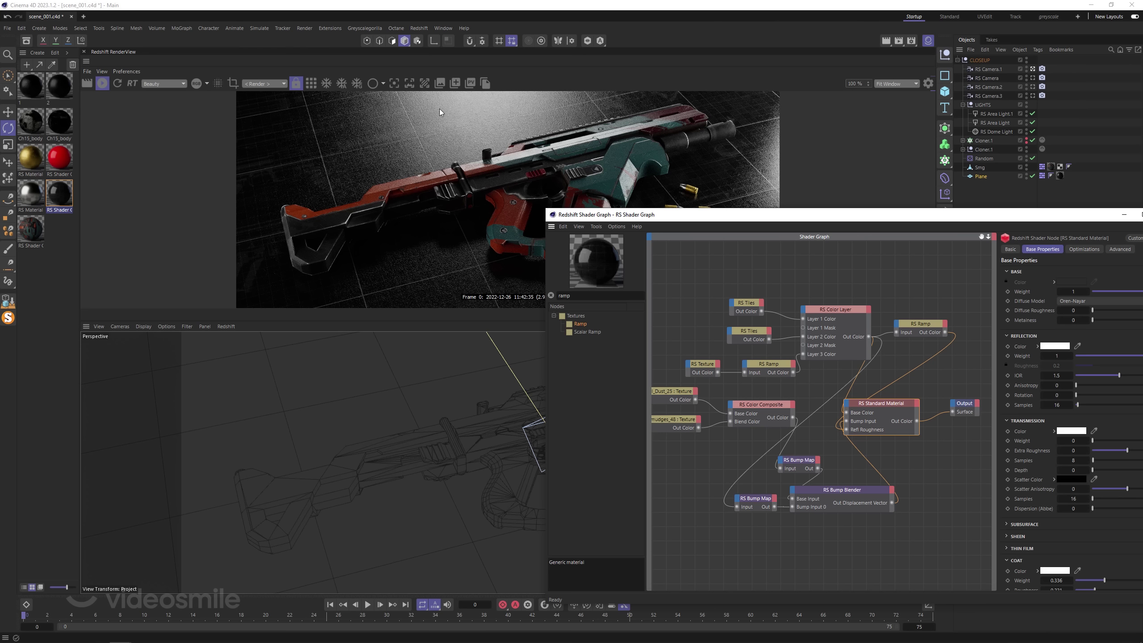
{"action": "left_click", "coordinate": [920, 323]}
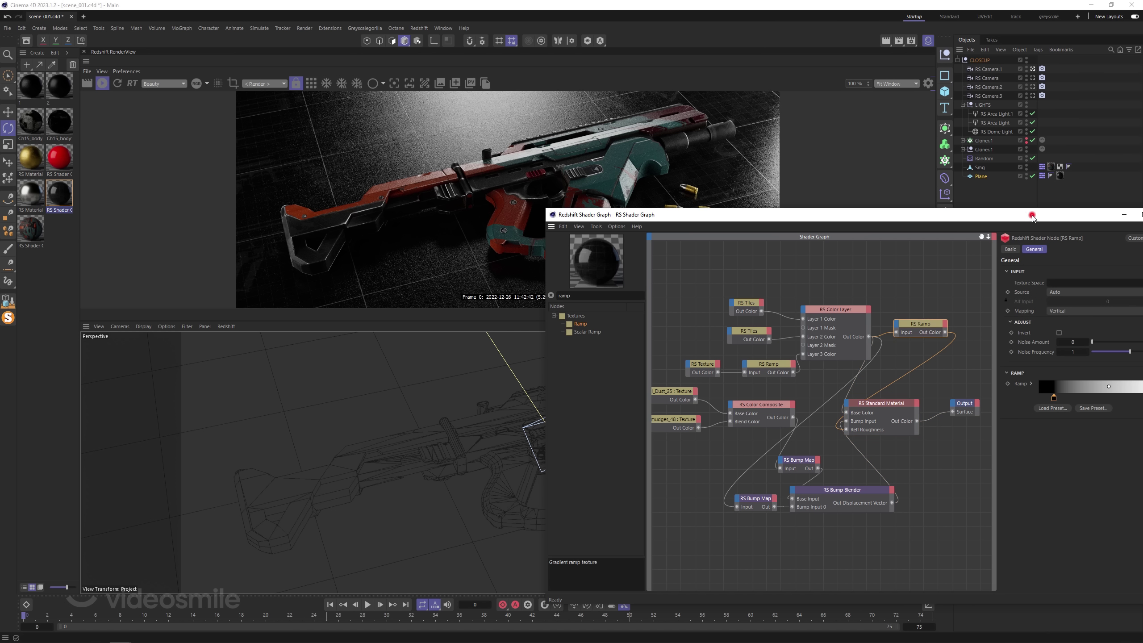
Move the ramp's right knot inward, close the Shader Graph, and show PostFX settings.
{"action": "left_click_drag", "start_coordinate": [1101, 396], "coordinate": [1060, 397]}
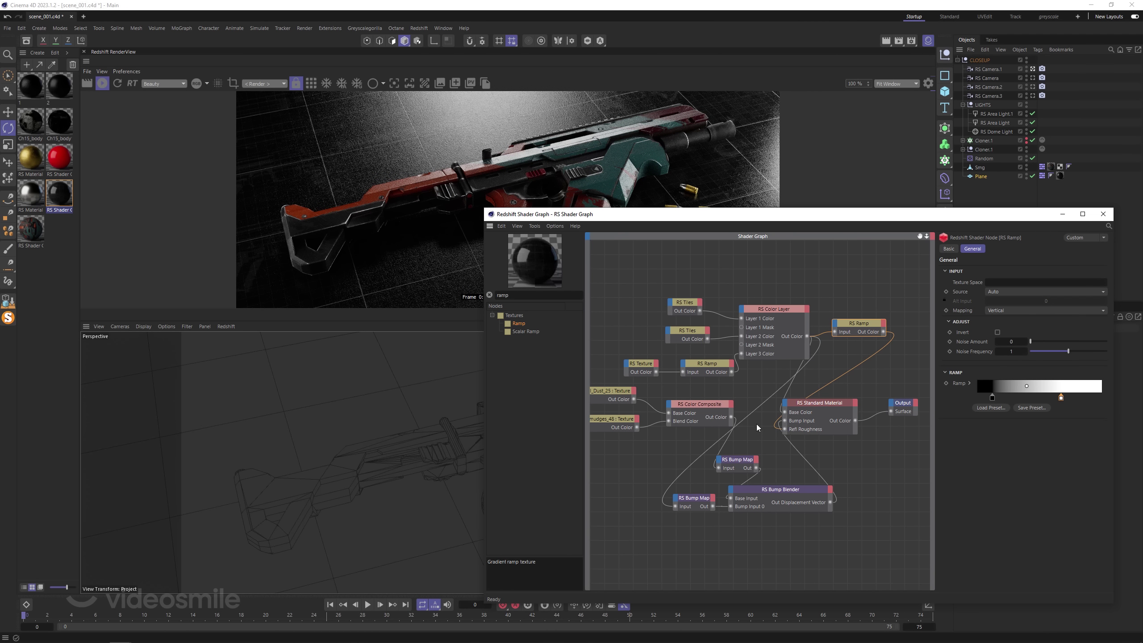
{"action": "left_click", "coordinate": [1102, 213]}
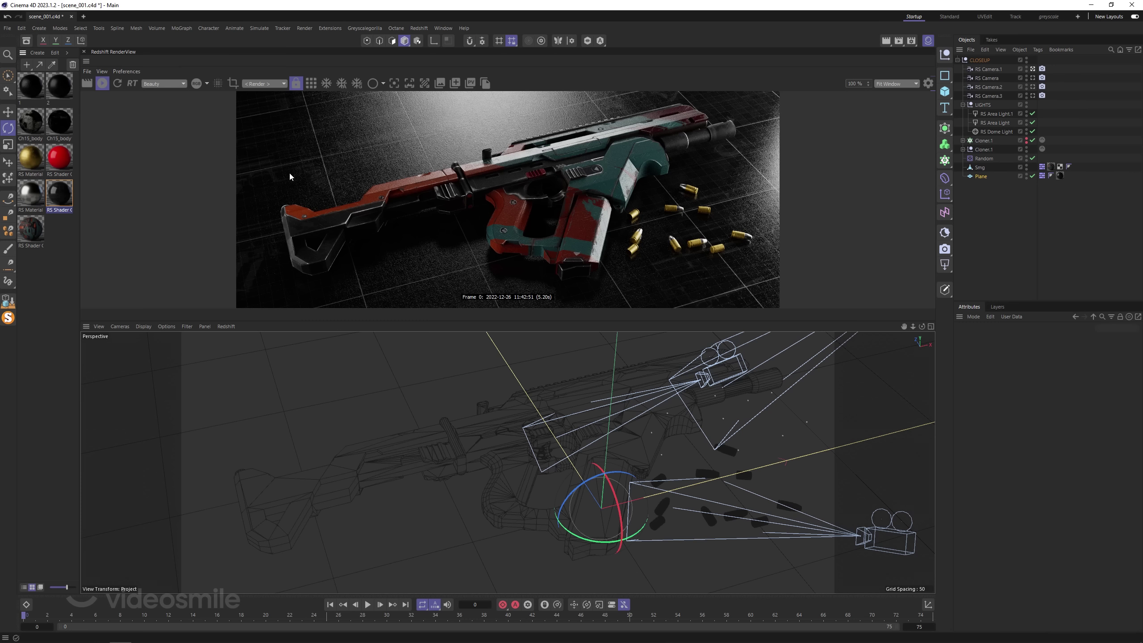
{"action": "left_click", "coordinate": [927, 83]}
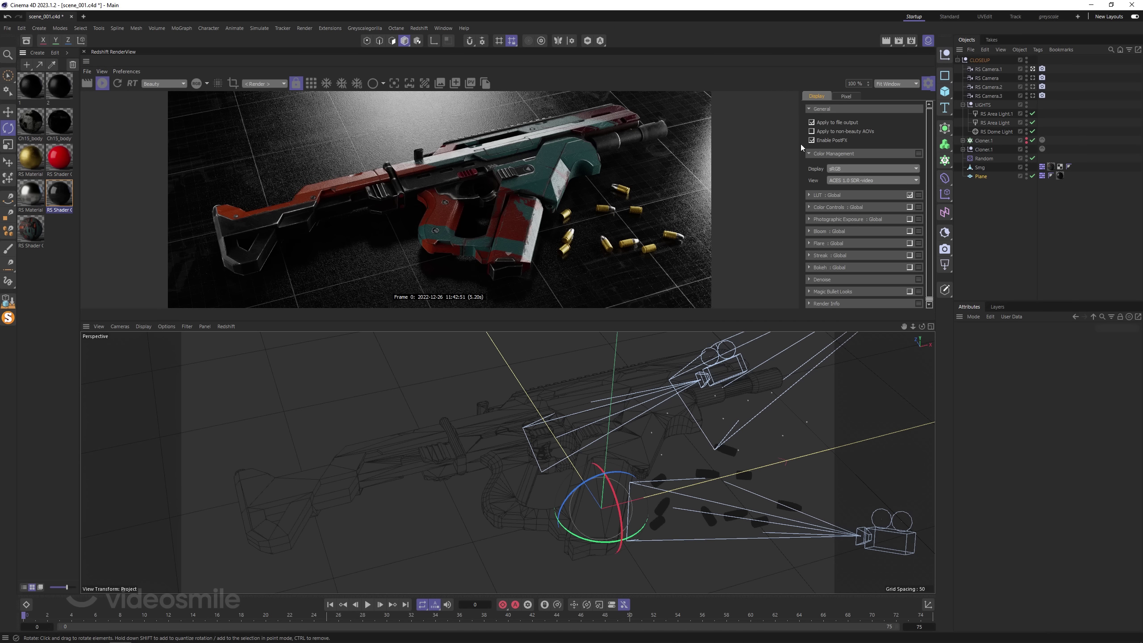
Toggle PostFX off and on, briefly test Bloom, and enlarge the render view.
{"action": "left_click", "coordinate": [811, 140]}
{"action": "left_click", "coordinate": [811, 140]}
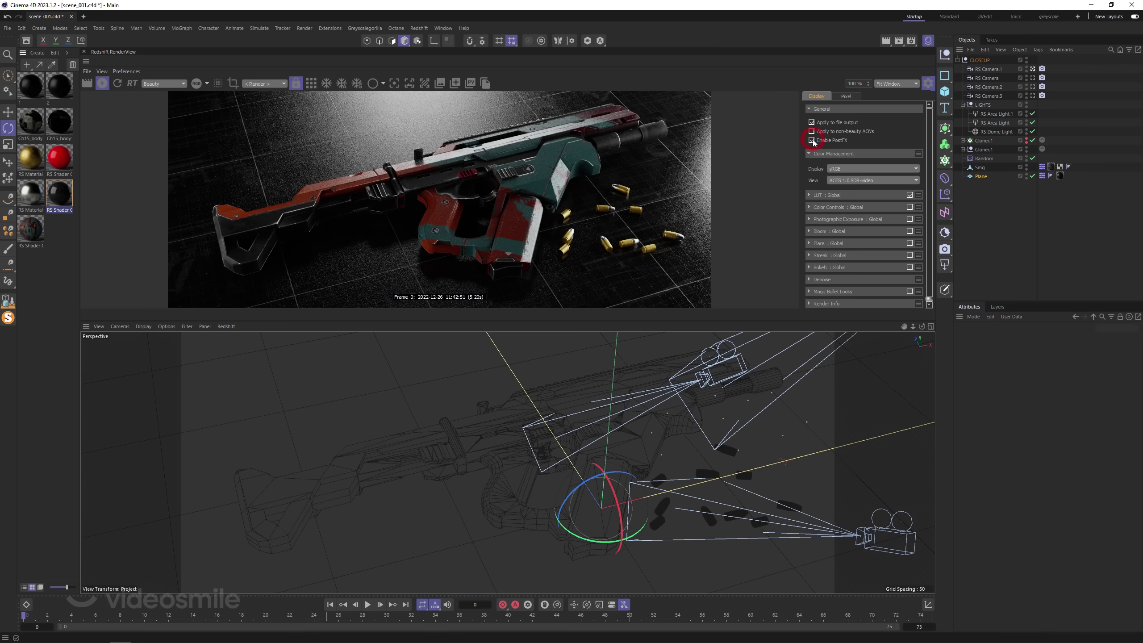
{"action": "left_click", "coordinate": [910, 231]}
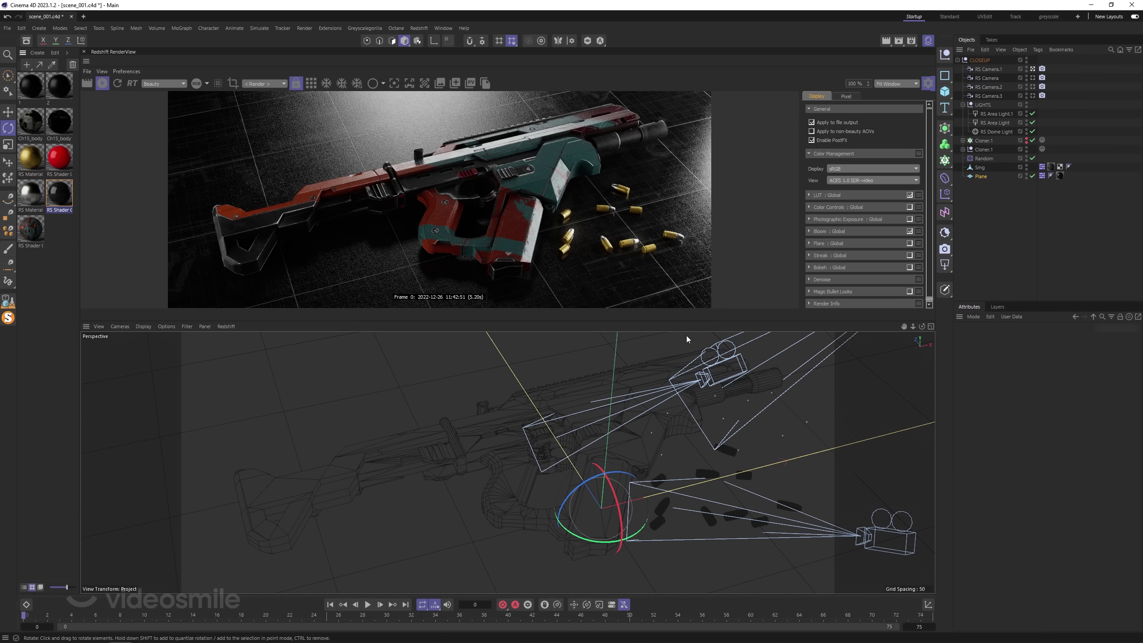
{"action": "left_click_drag", "start_coordinate": [689, 319], "coordinate": [675, 524]}
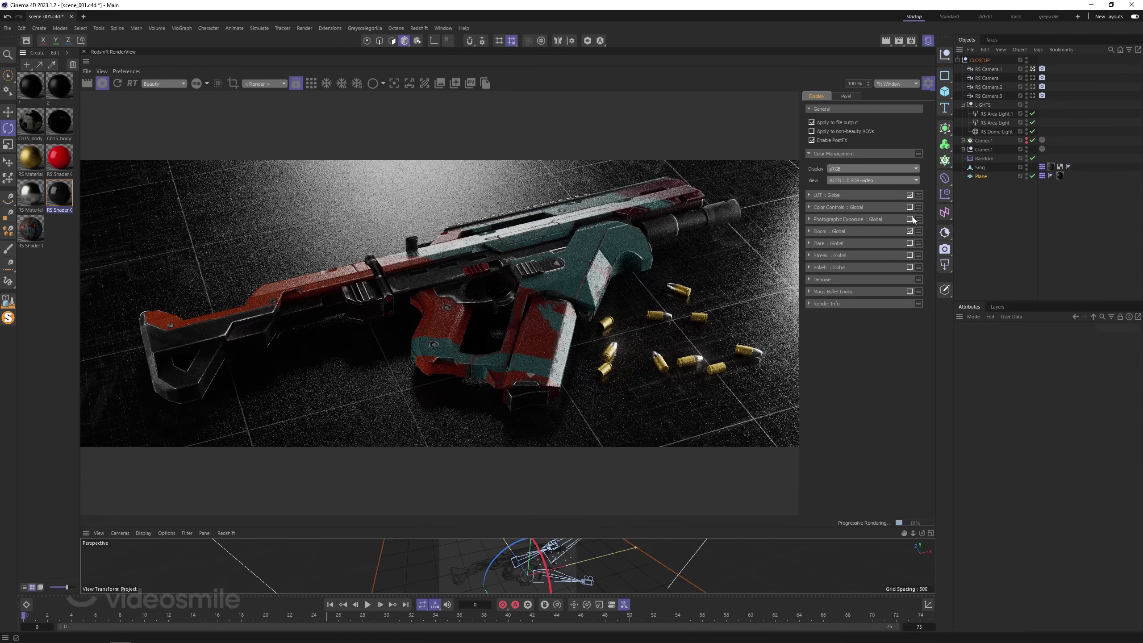
{"action": "left_click", "coordinate": [909, 230]}
Pick a different LUT file and raise Lut Strength to 1.000.
{"action": "left_click", "coordinate": [920, 194]}
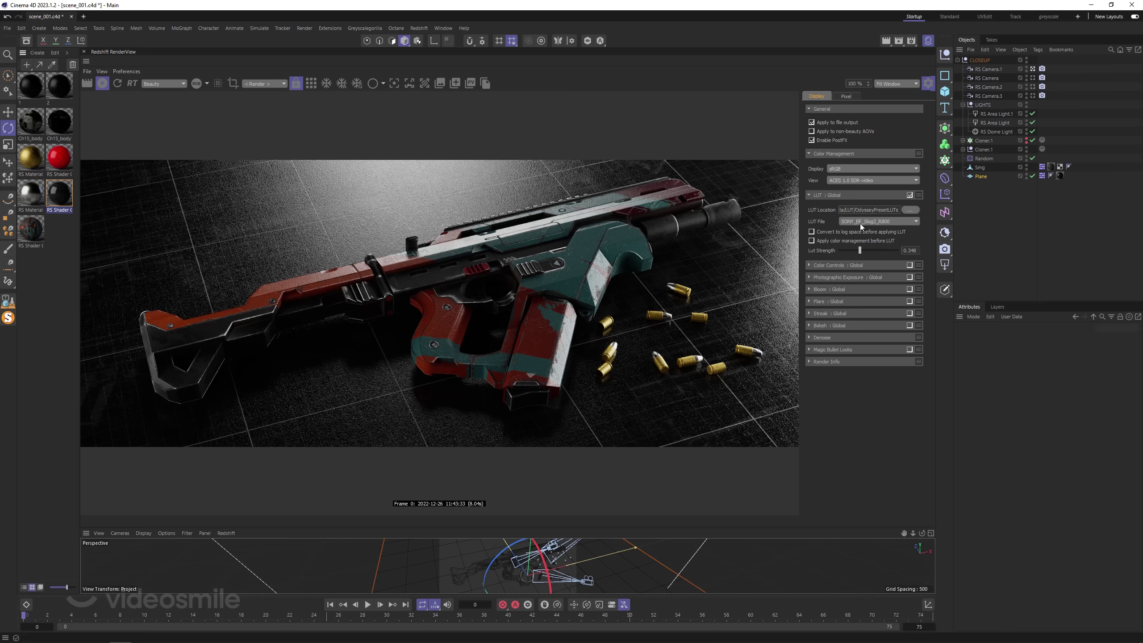
{"action": "left_click", "coordinate": [859, 223]}
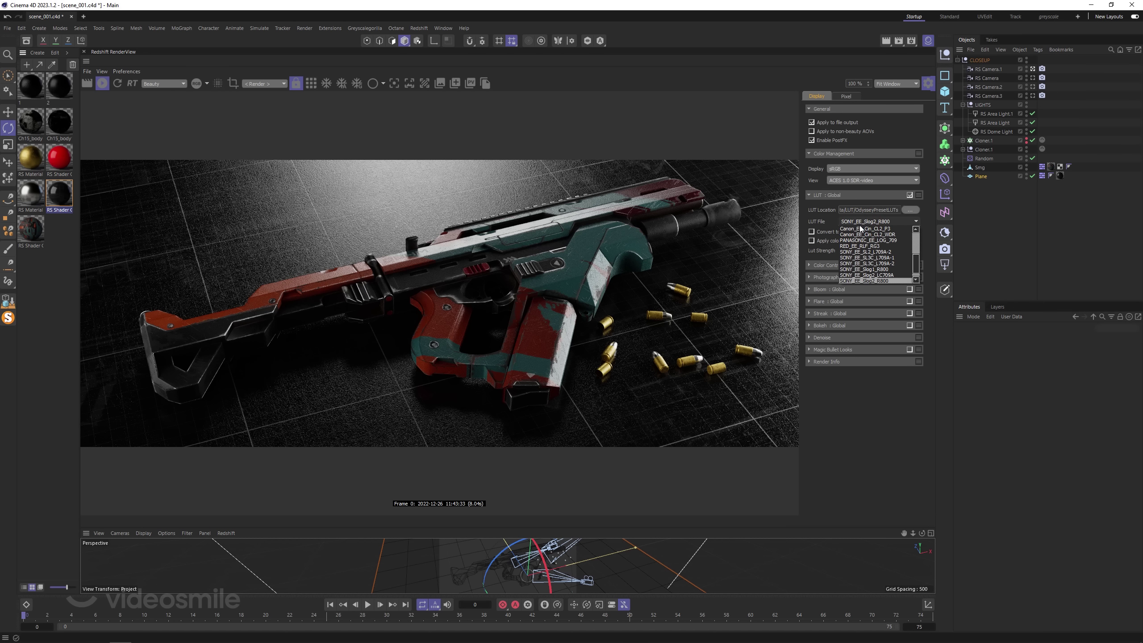
{"action": "left_click", "coordinate": [861, 231]}
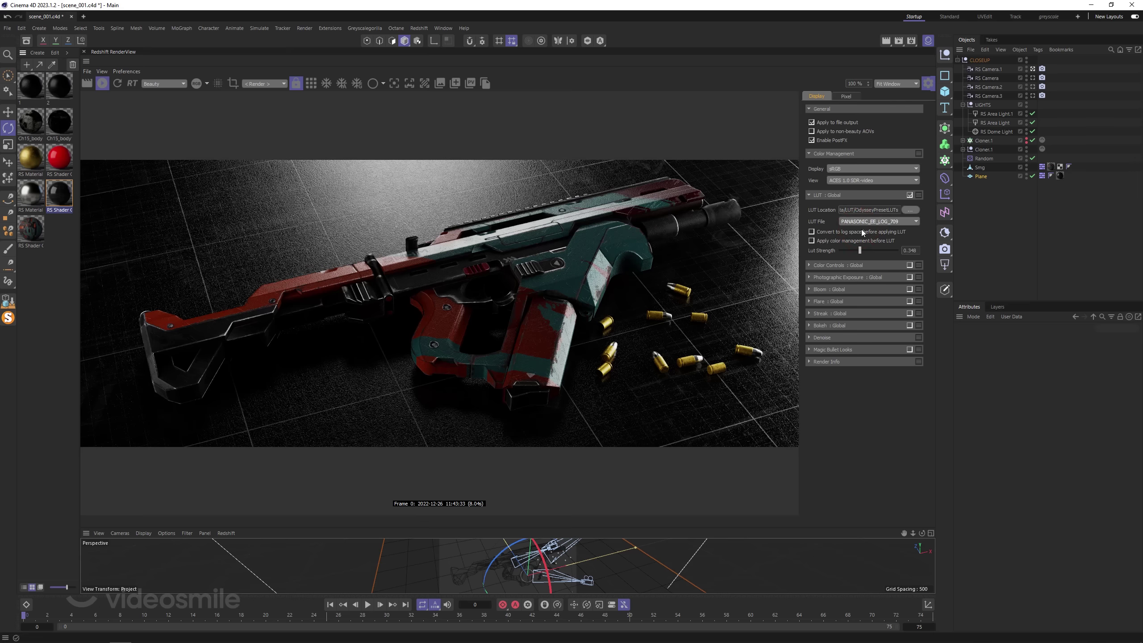
{"action": "left_click_drag", "start_coordinate": [860, 250], "coordinate": [916, 254]}
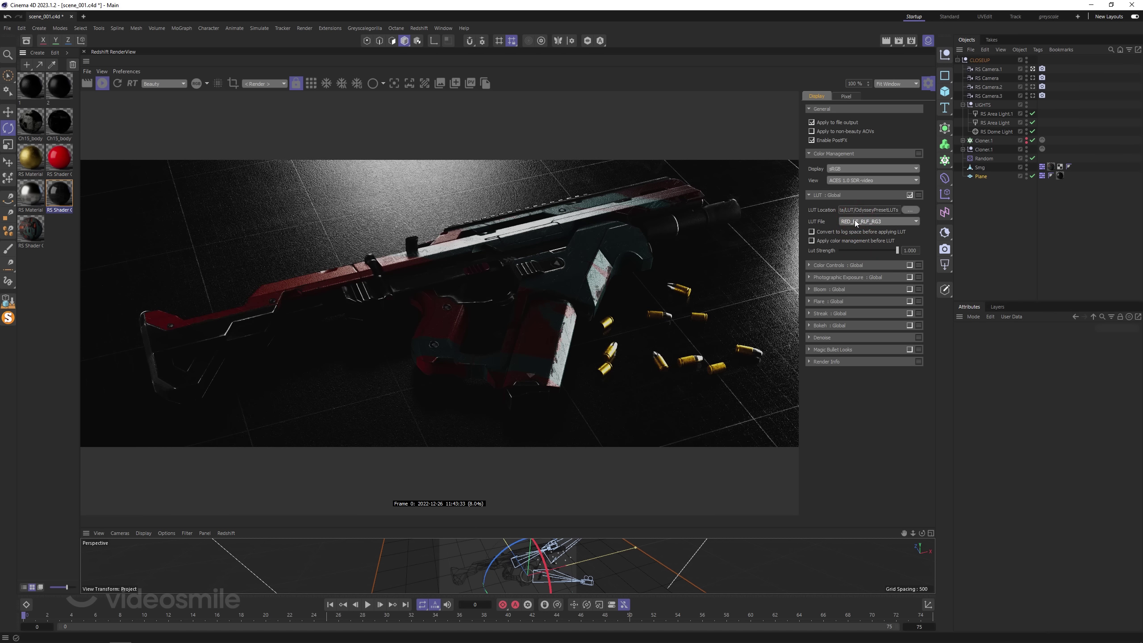
Switch to the SONY_SE_Slog2_LC709A LUT and lower Lut Strength to 0.800.
{"action": "scroll", "coordinate": [856, 223], "scroll_direction": "down", "scroll_amount": 1}
{"action": "scroll", "coordinate": [856, 222], "scroll_direction": "down", "scroll_amount": 1}
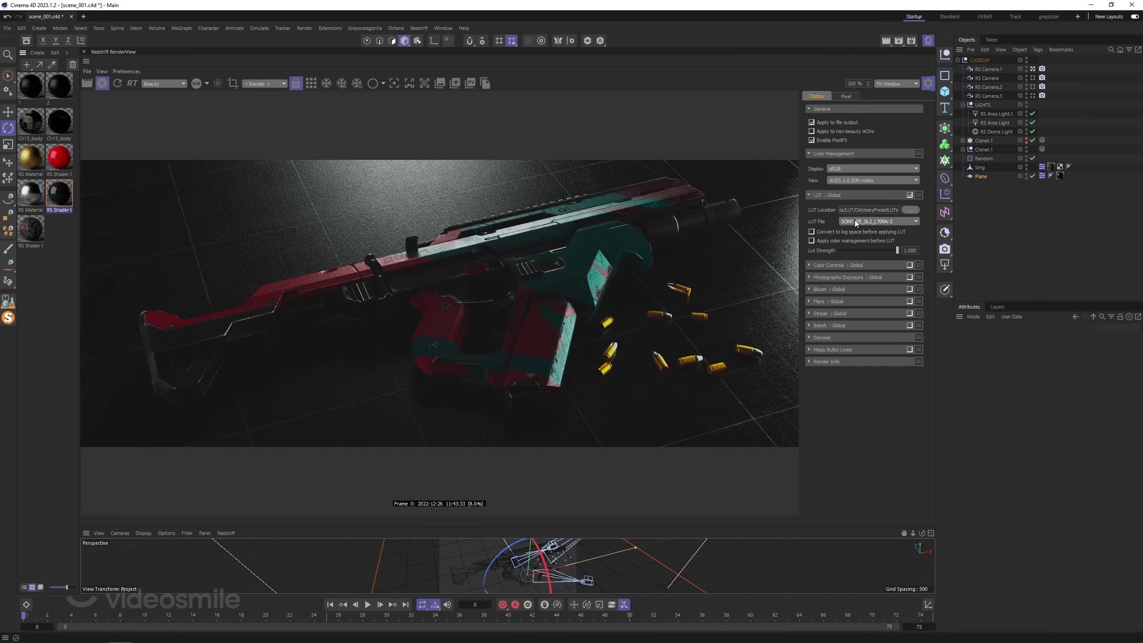
{"action": "scroll", "coordinate": [855, 223], "scroll_direction": "down", "scroll_amount": 1}
{"action": "scroll", "coordinate": [855, 222], "scroll_direction": "down", "scroll_amount": 1}
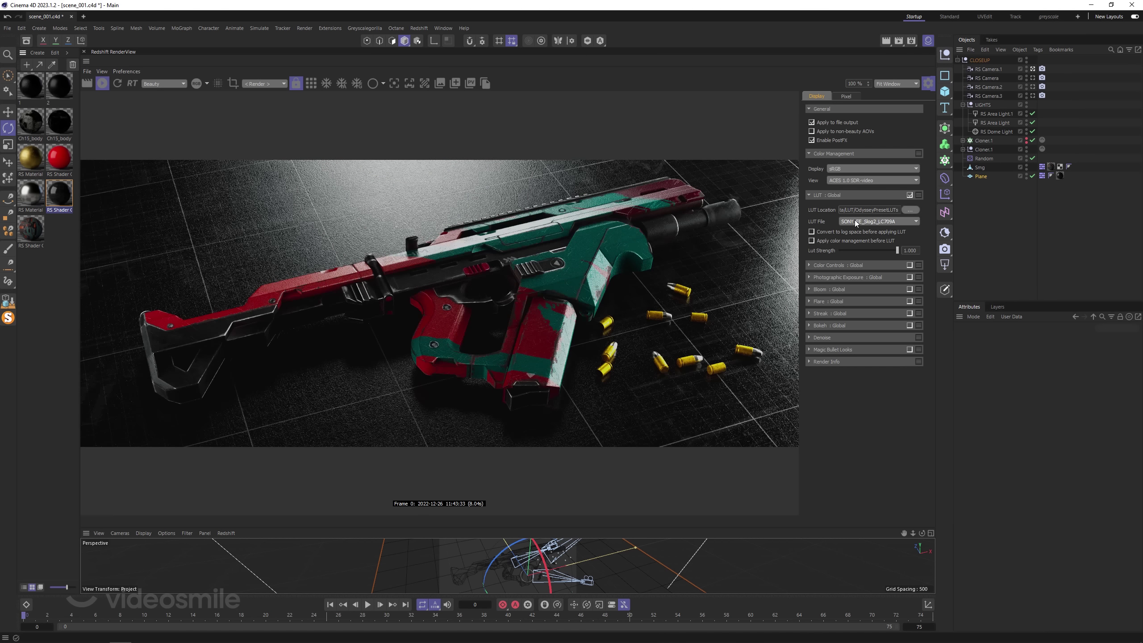
{"action": "scroll", "coordinate": [856, 223], "scroll_direction": "down", "scroll_amount": 1}
{"action": "scroll", "coordinate": [856, 223], "scroll_direction": "down", "scroll_amount": 1}
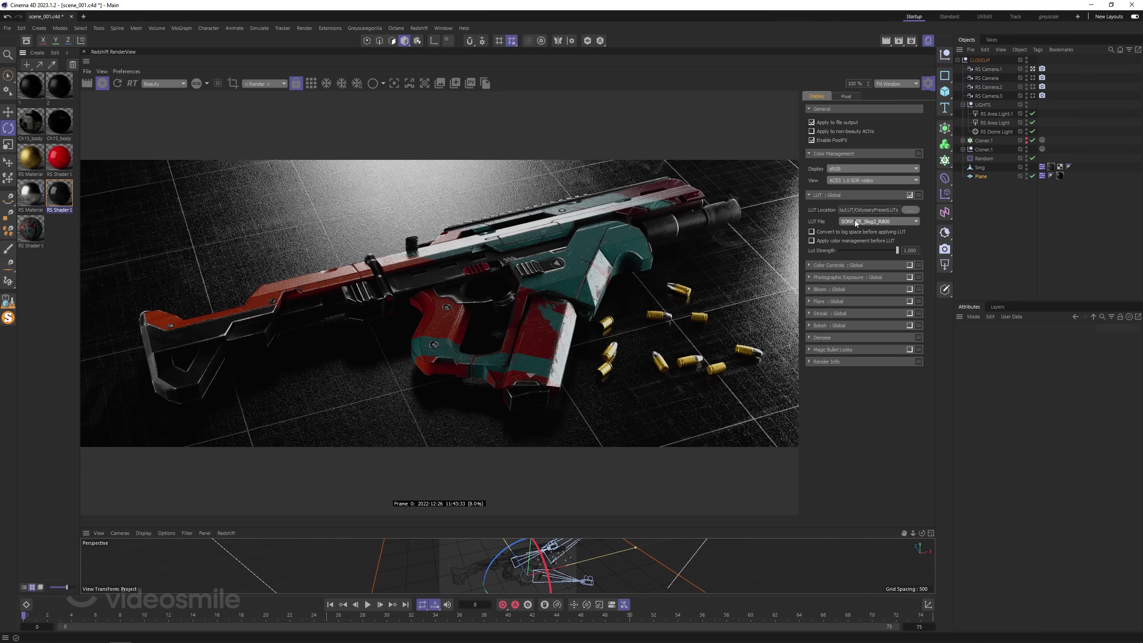
{"action": "scroll", "coordinate": [855, 223], "scroll_direction": "down", "scroll_amount": 1}
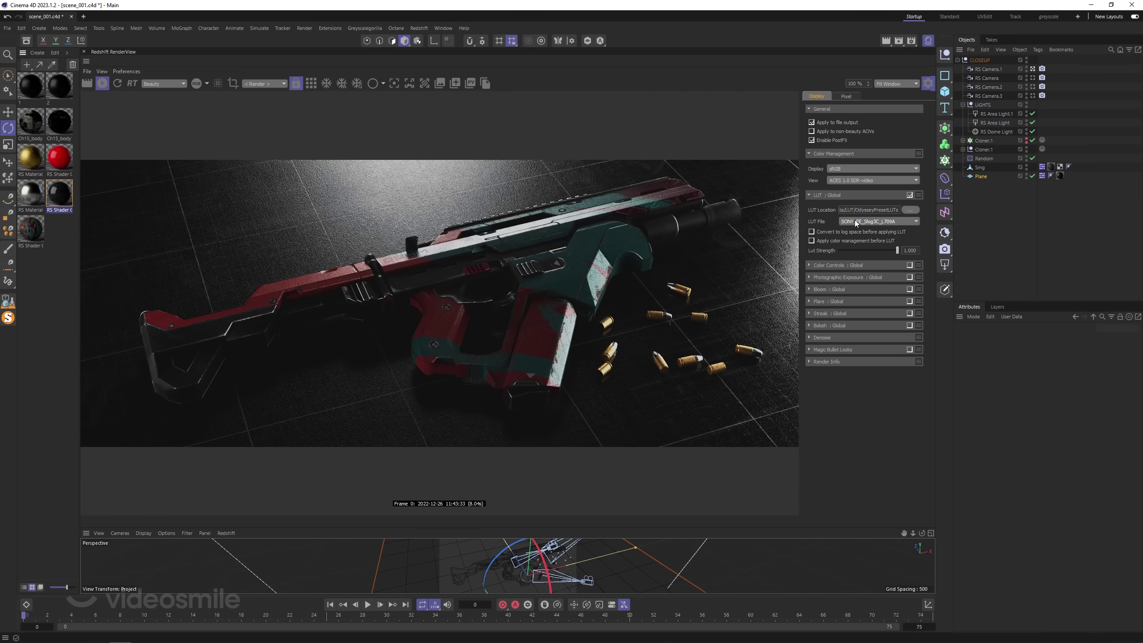
{"action": "scroll", "coordinate": [856, 222], "scroll_direction": "down", "scroll_amount": 1}
{"action": "scroll", "coordinate": [855, 223], "scroll_direction": "down", "scroll_amount": 1}
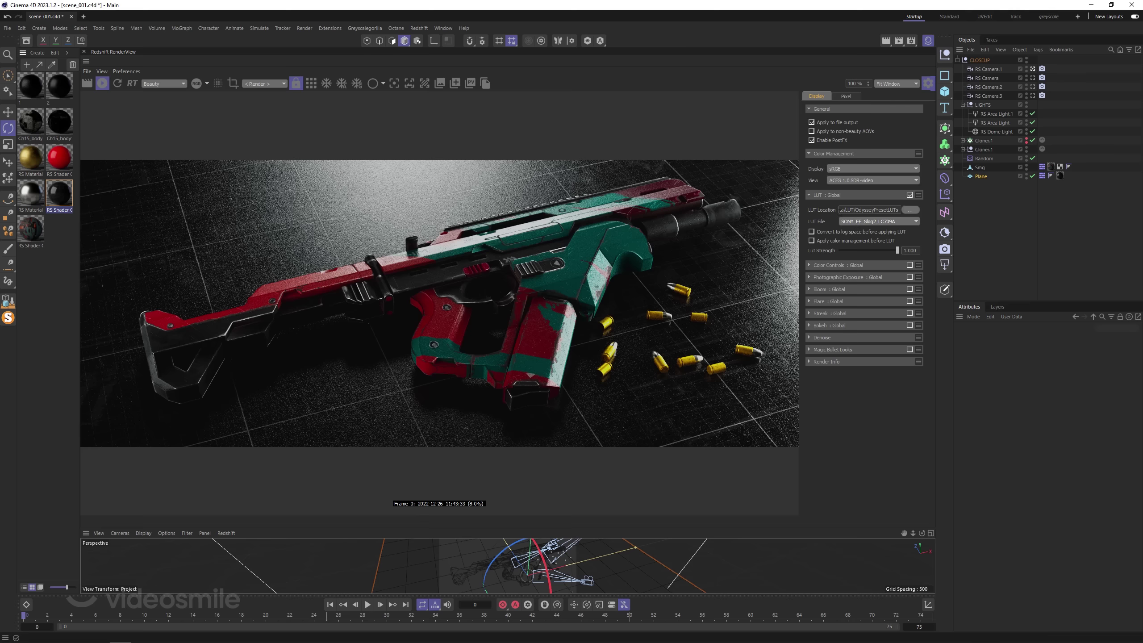
{"action": "left_click_drag", "start_coordinate": [896, 250], "coordinate": [819, 250]}
Enable Color Controls and bend the Red channel curve with two control points.
{"action": "left_click", "coordinate": [909, 265]}
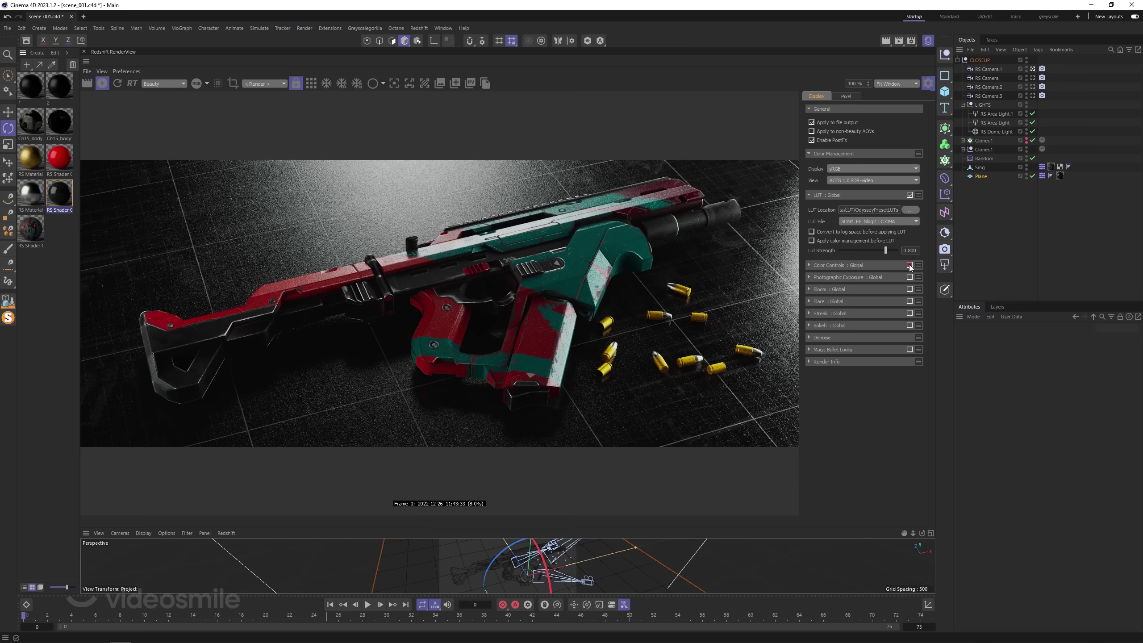
{"action": "left_click", "coordinate": [808, 265]}
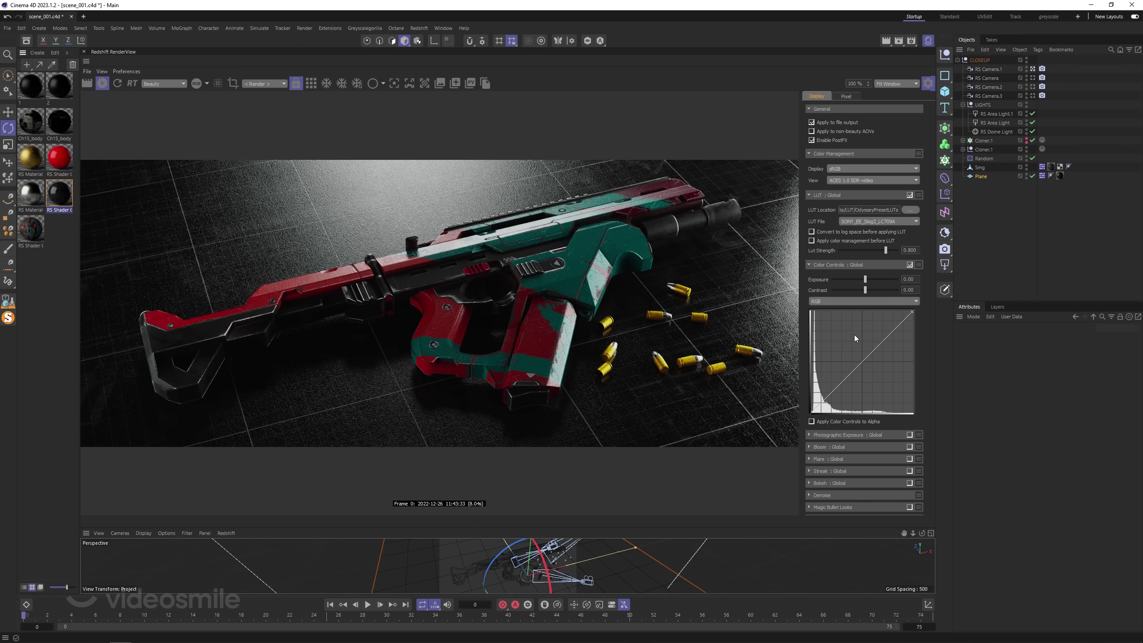
{"action": "left_click", "coordinate": [863, 304]}
{"action": "left_click", "coordinate": [860, 310]}
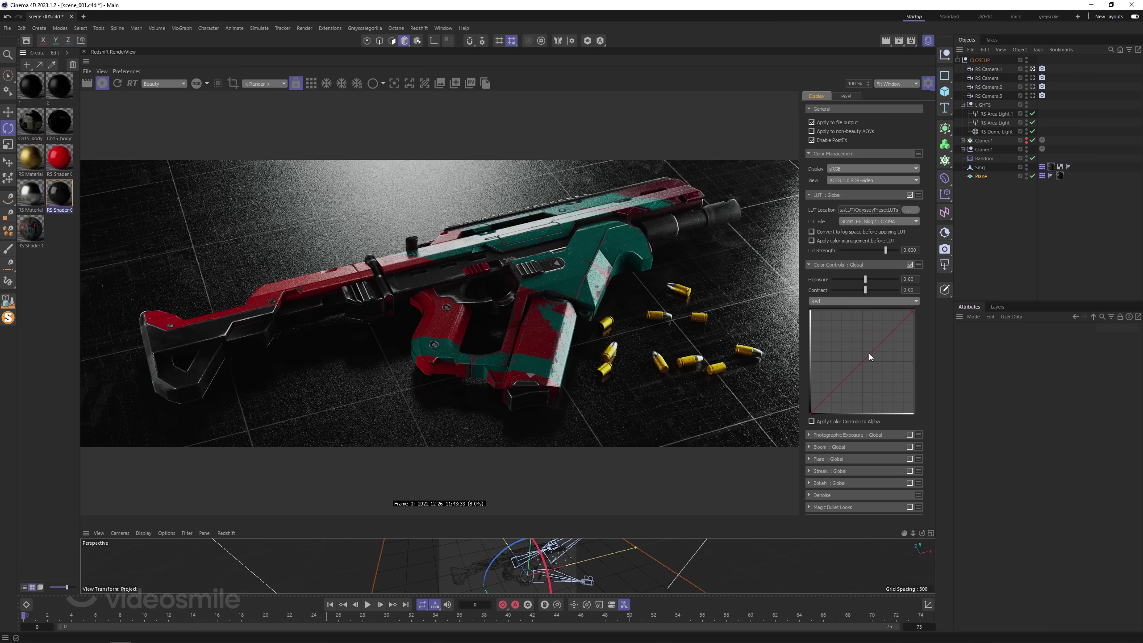
{"action": "left_click", "coordinate": [874, 347]}
{"action": "left_click", "coordinate": [841, 376]}
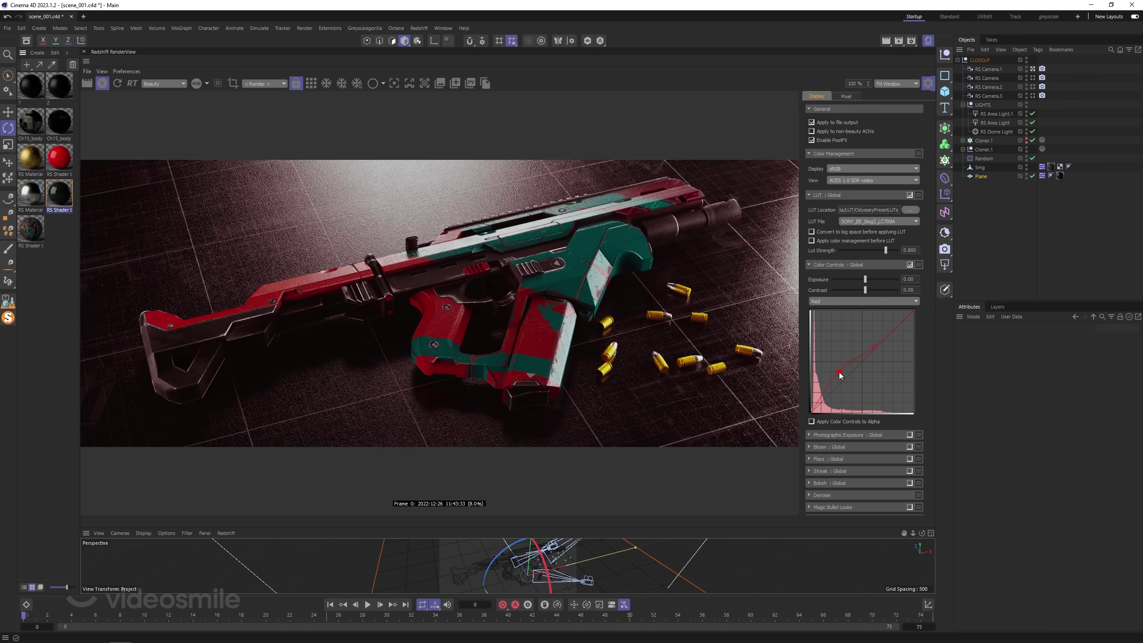
{"action": "left_click_drag", "start_coordinate": [843, 377], "coordinate": [847, 385]}
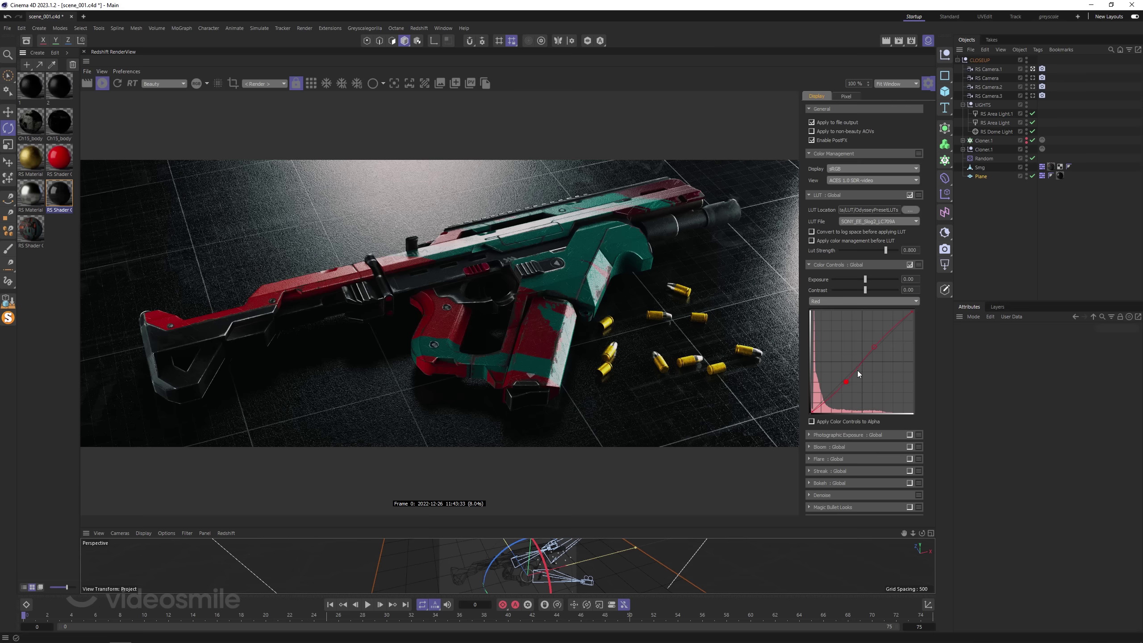
{"action": "left_click_drag", "start_coordinate": [874, 348], "coordinate": [885, 342]}
{"action": "left_click", "coordinate": [810, 265]}
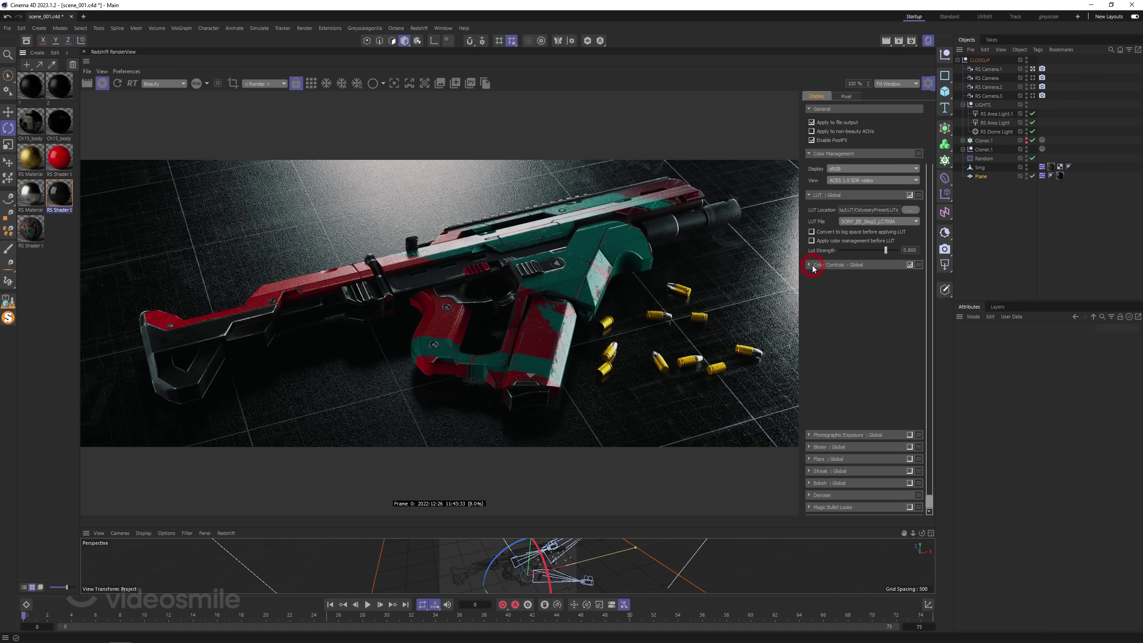
Enable Photographic Exposure with ISO 47 and vignetting raised to 25.
{"action": "left_click", "coordinate": [810, 276]}
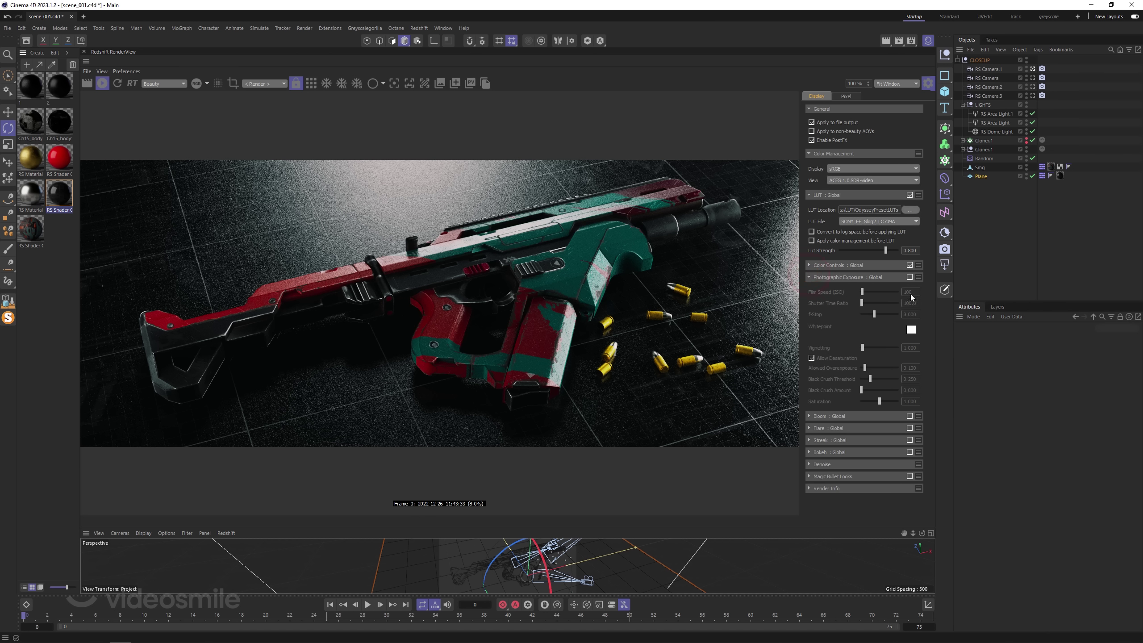
{"action": "left_click", "coordinate": [910, 277]}
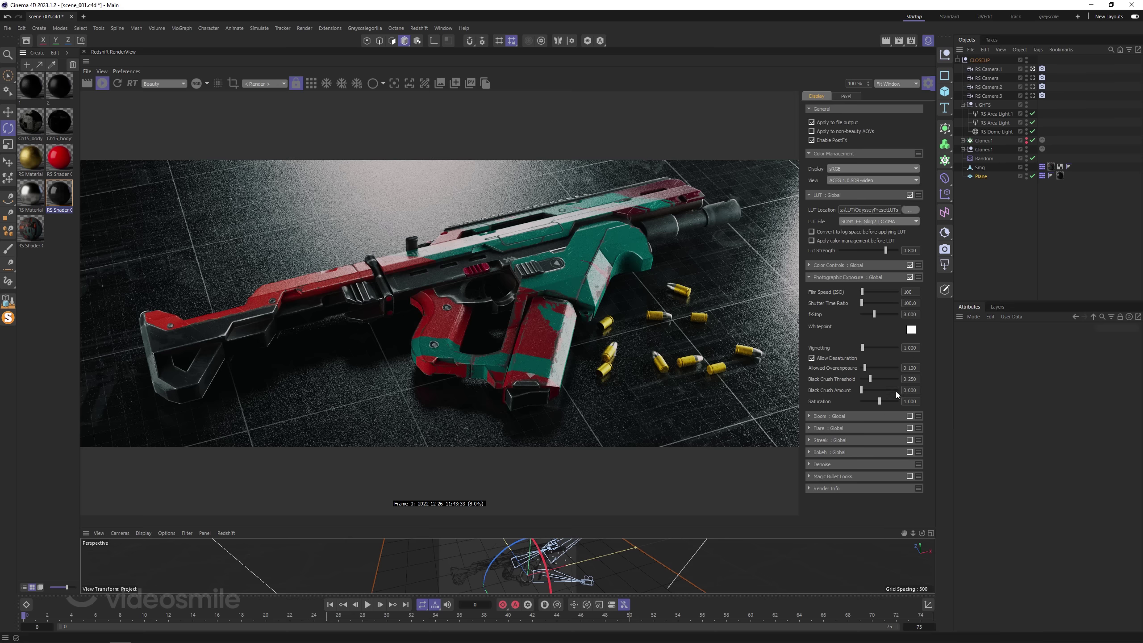
{"action": "left_click_drag", "start_coordinate": [862, 291], "coordinate": [861, 289]}
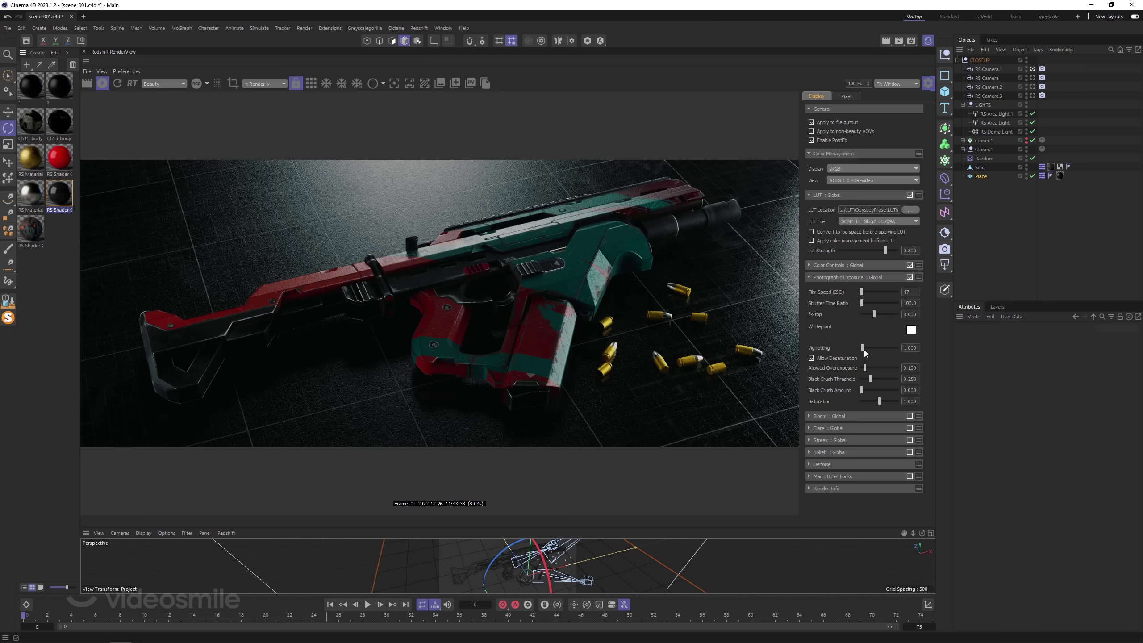
{"action": "mouse_move", "coordinate": [861, 348]}
{"action": "left_mouse_down"}
{"action": "mouse_move", "coordinate": [921, 351]}
{"action": "mouse_move", "coordinate": [927, 368]}
{"action": "mouse_move", "coordinate": [850, 370]}
{"action": "mouse_move", "coordinate": [900, 370]}
{"action": "mouse_move", "coordinate": [855, 370]}
{"action": "mouse_move", "coordinate": [881, 402]}
{"action": "left_mouse_up"}
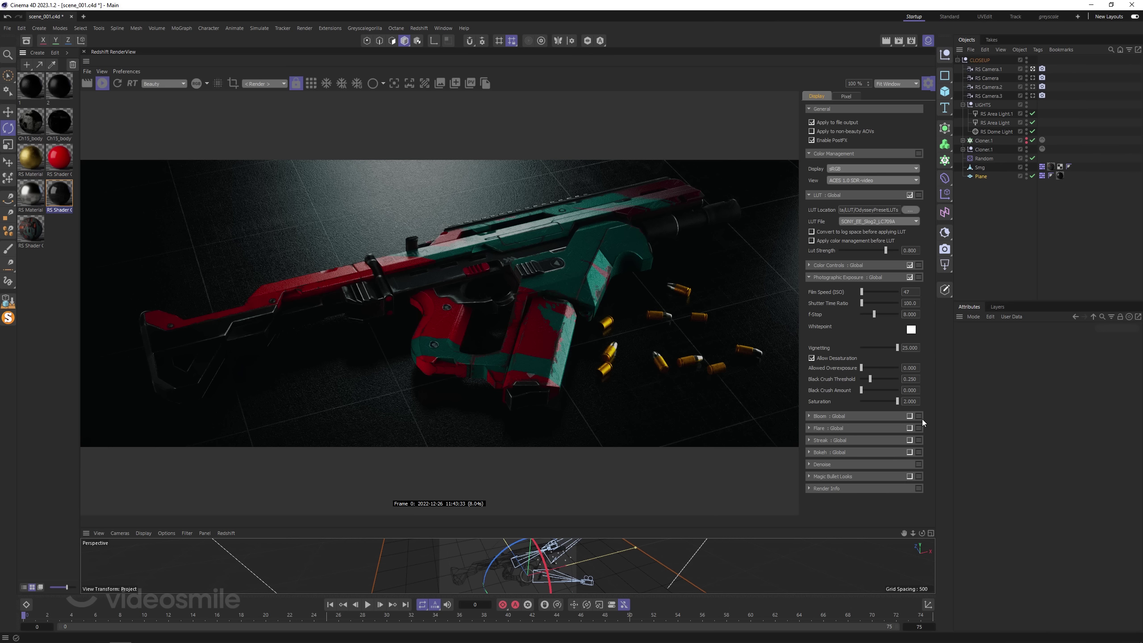
Enable Bloom, render through RS Camera.1, and lower Bloom Threshold to 0.424.
{"action": "left_click", "coordinate": [909, 415]}
{"action": "left_click", "coordinate": [809, 416]}
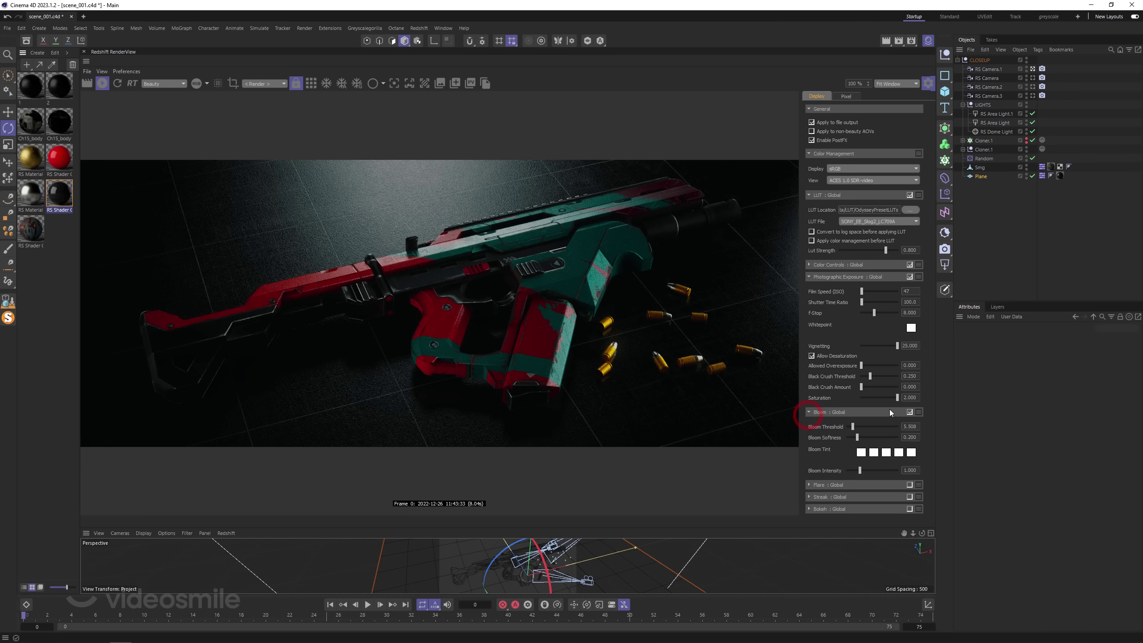
{"action": "left_click", "coordinate": [260, 85]}
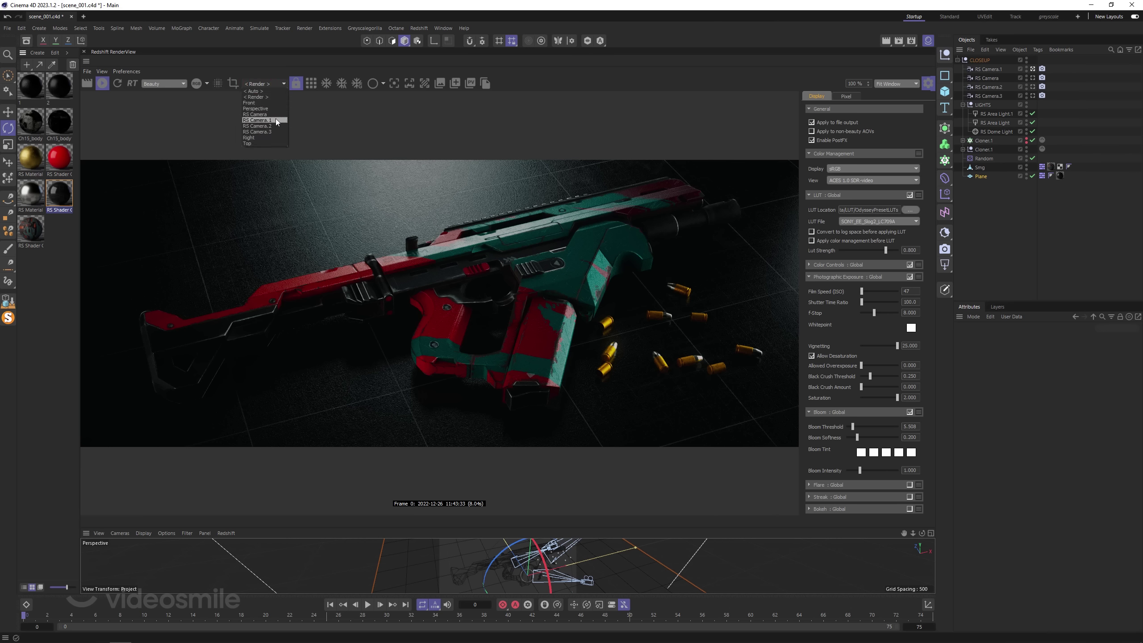
{"action": "left_click", "coordinate": [277, 121]}
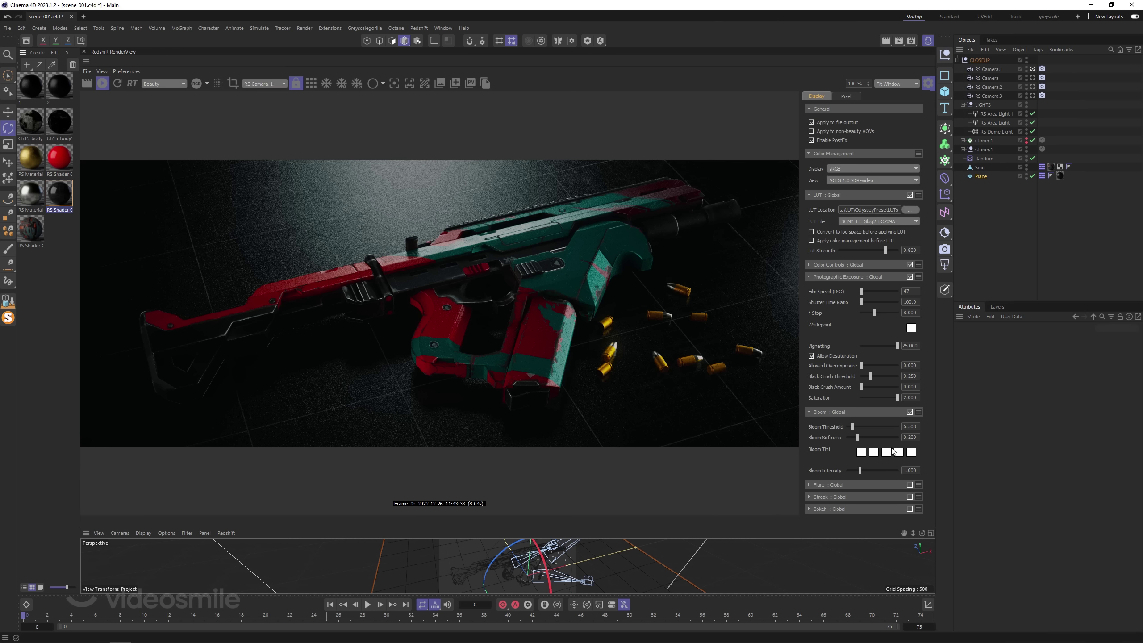
{"action": "left_click_drag", "start_coordinate": [856, 426], "coordinate": [846, 427]}
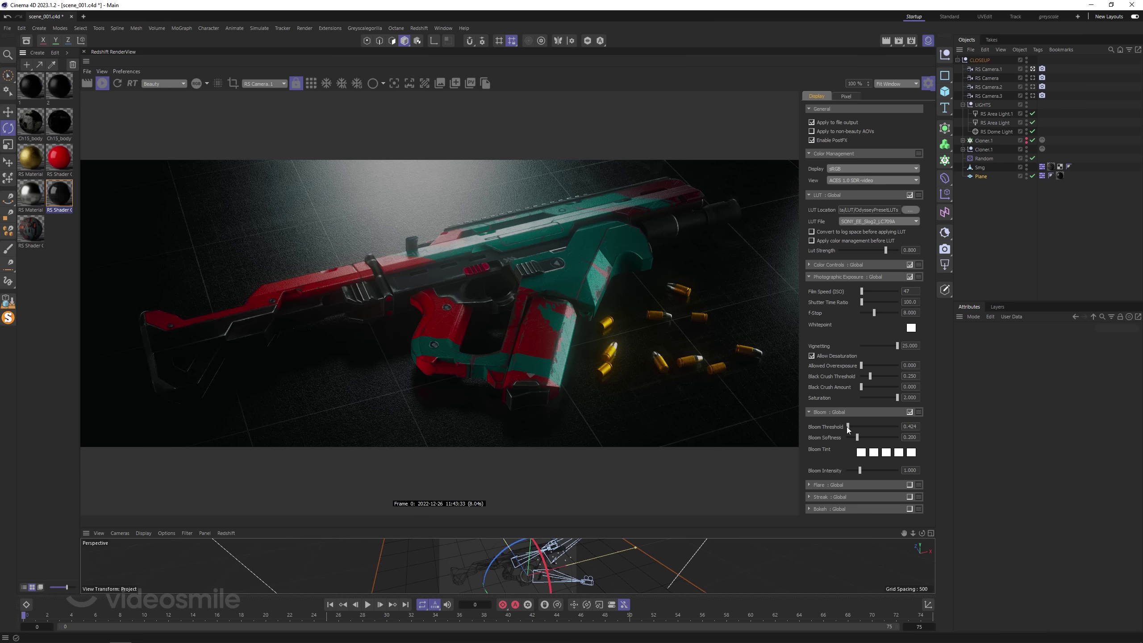
{"action": "left_click", "coordinate": [811, 141]}
{"action": "left_click", "coordinate": [800, 141]}
Enable Flare and lower its threshold to 0.826.
{"action": "left_click", "coordinate": [808, 412]}
{"action": "left_click", "coordinate": [809, 424]}
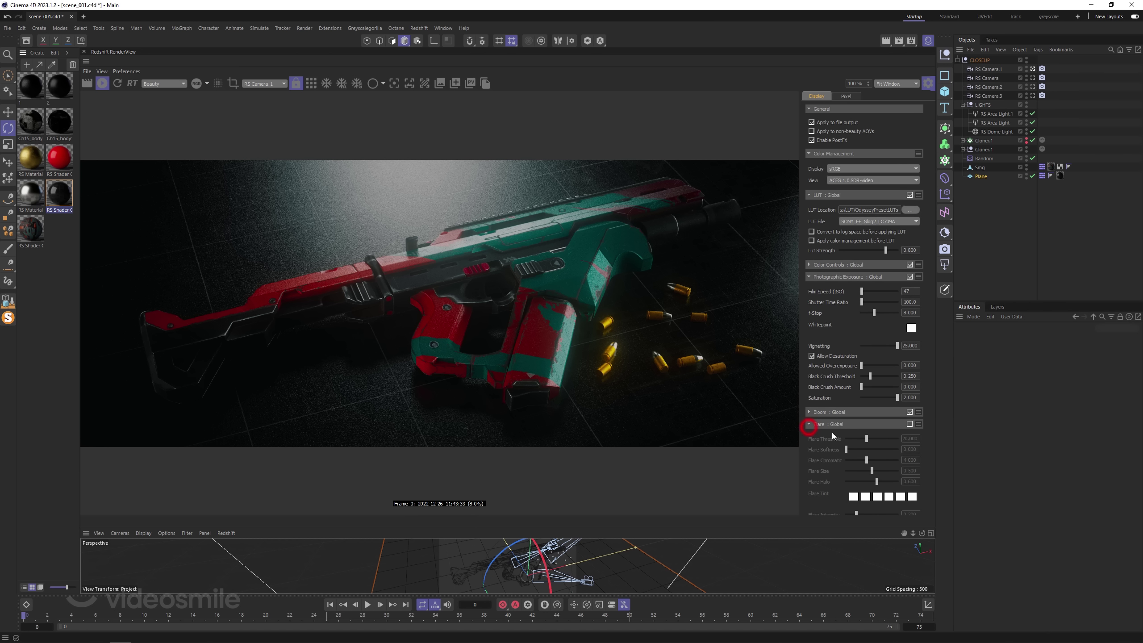
{"action": "left_click", "coordinate": [909, 424]}
{"action": "left_click_drag", "start_coordinate": [866, 438], "coordinate": [846, 438]}
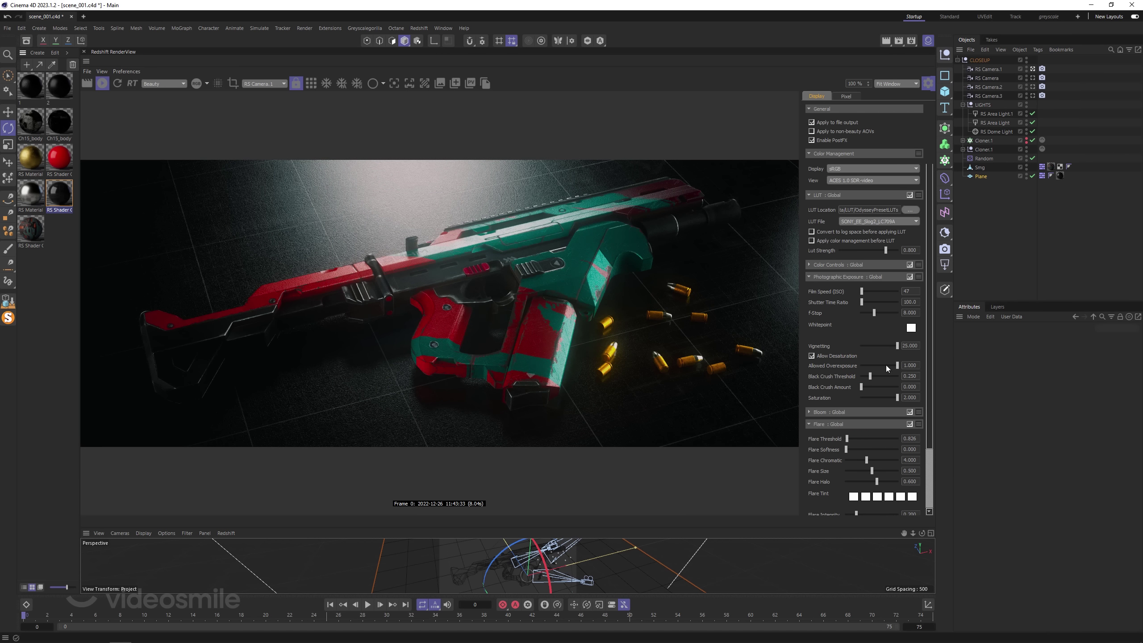
Turn off Flare and enable the Bokeh effect.
{"action": "left_click", "coordinate": [909, 424]}
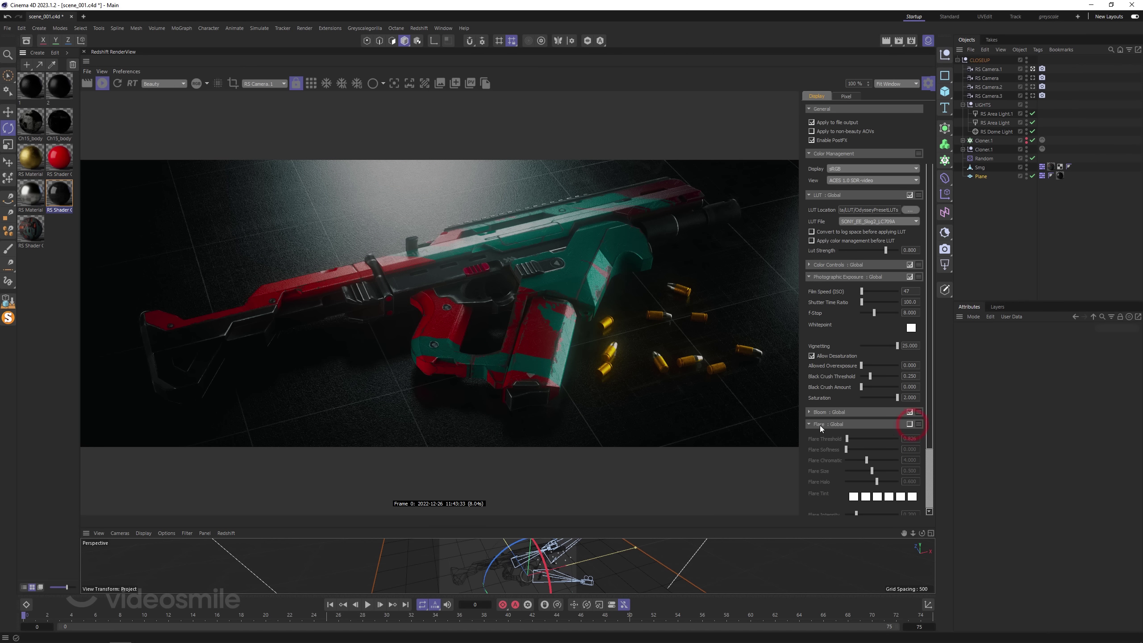
{"action": "left_click", "coordinate": [808, 424]}
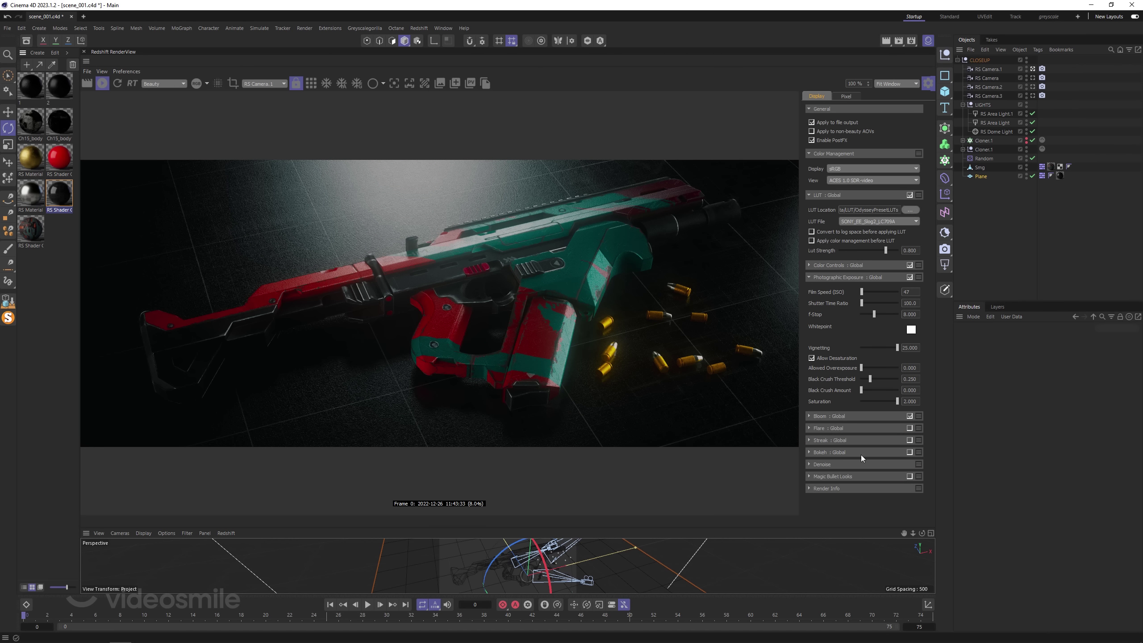
{"action": "left_click", "coordinate": [909, 452]}
{"action": "left_click", "coordinate": [809, 452]}
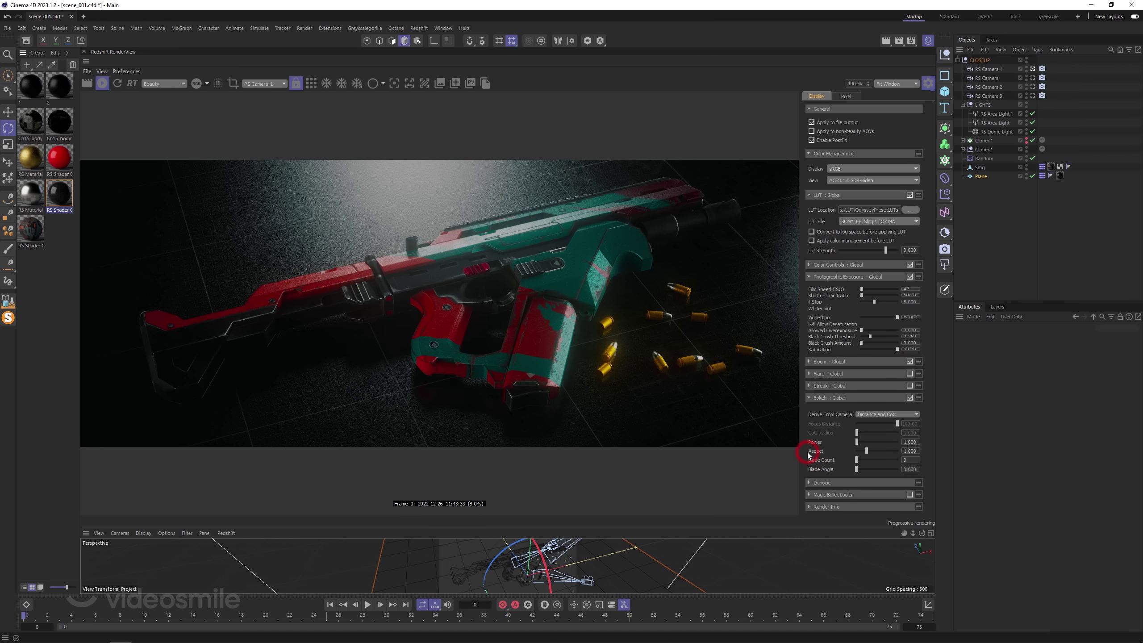
{"action": "scroll", "coordinate": [819, 455], "scroll_direction": "down", "scroll_amount": 2}
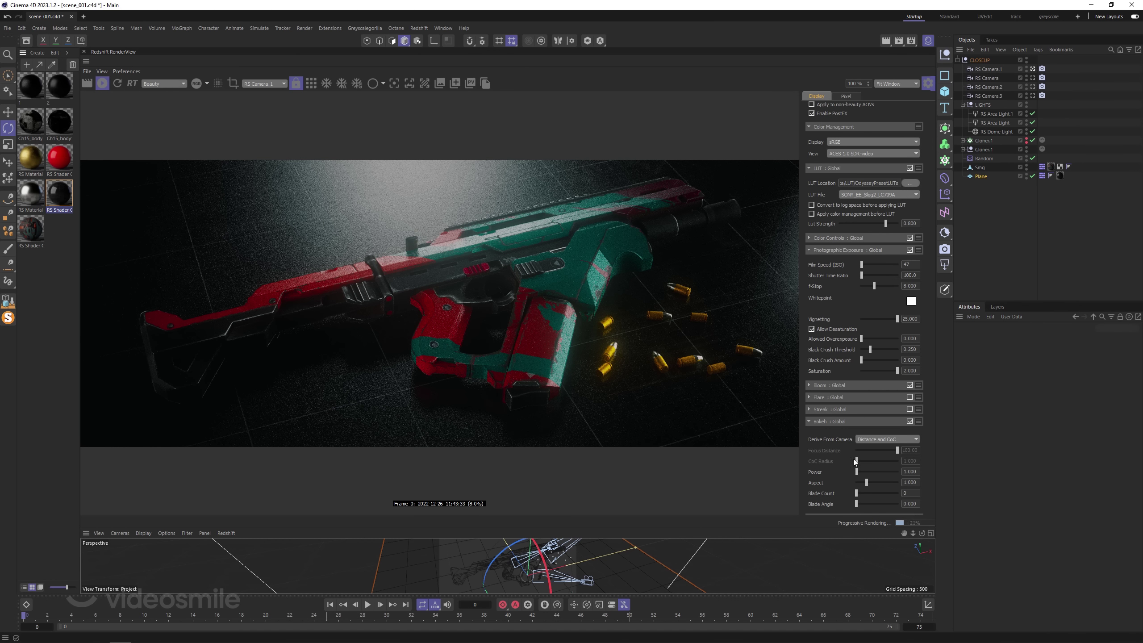
Set Bokeh Derive From Camera to None, CoC Radius 35.714, and pick focus on the gun.
{"action": "left_click", "coordinate": [880, 438]}
{"action": "left_click", "coordinate": [880, 450]}
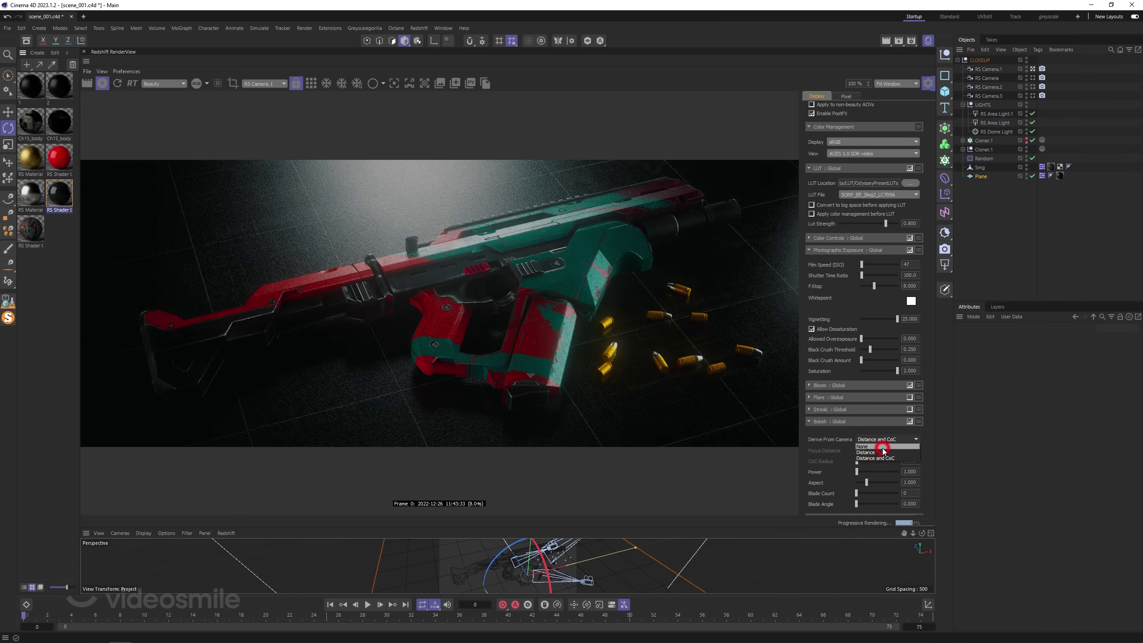
{"action": "left_click_drag", "start_coordinate": [857, 462], "coordinate": [871, 461]}
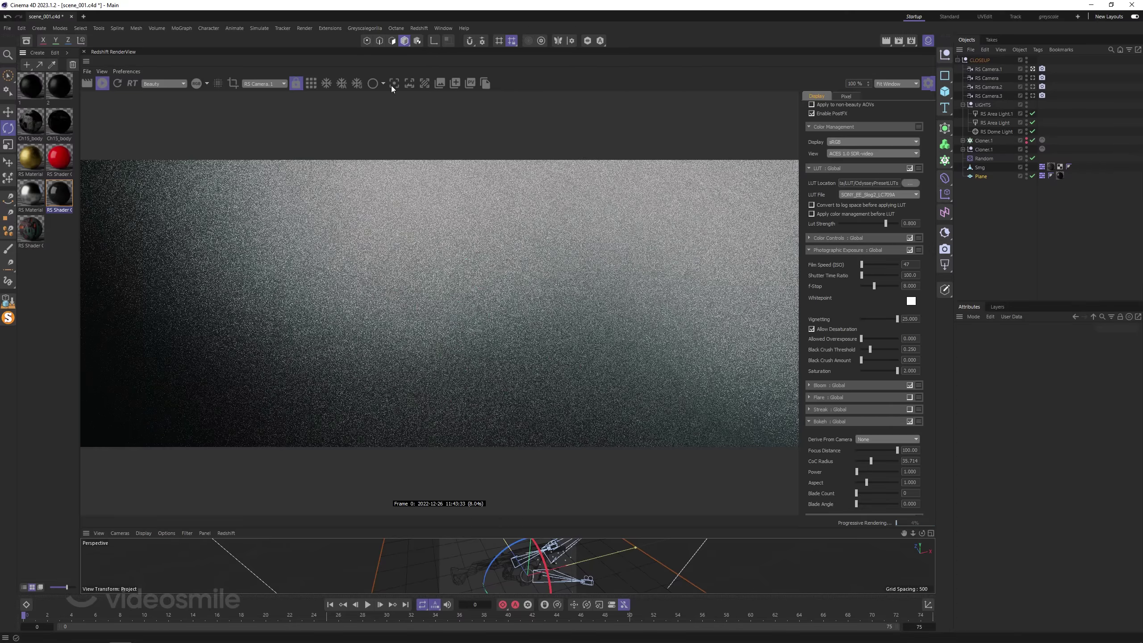
{"action": "left_click", "coordinate": [393, 83]}
{"action": "left_click", "coordinate": [464, 293]}
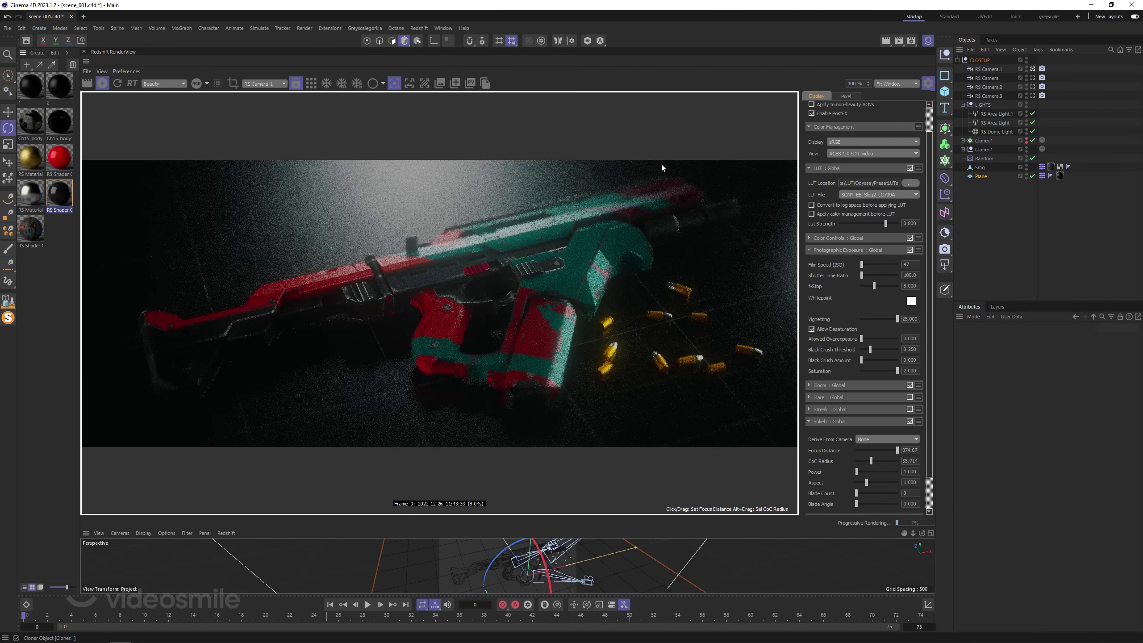
{"action": "left_click", "coordinate": [555, 230]}
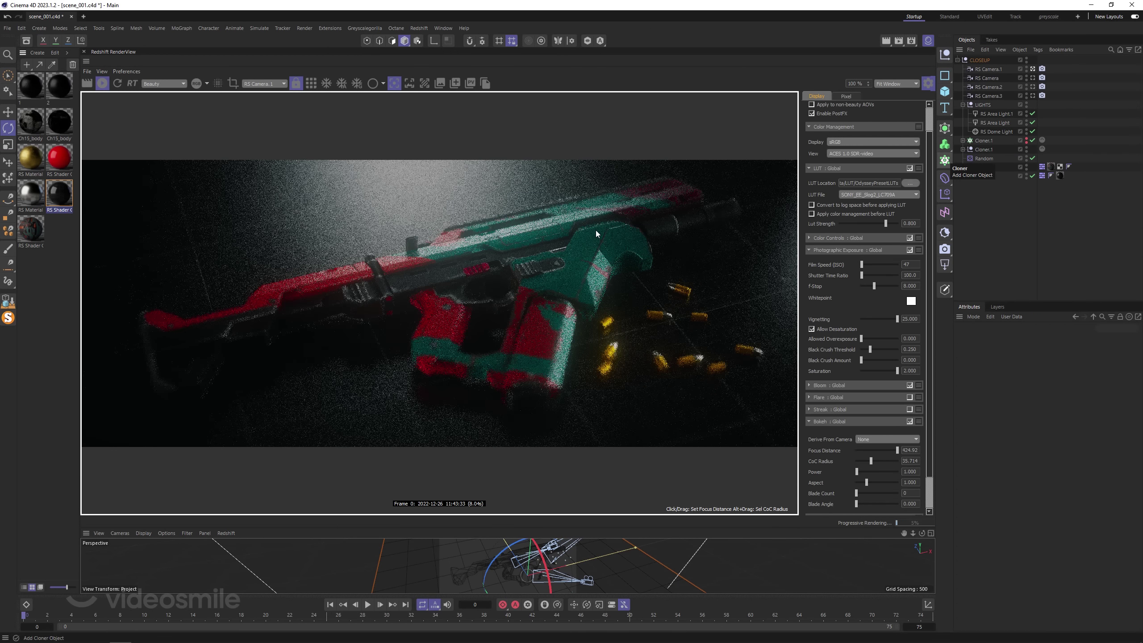
Turn off Bokeh, collapse the sections, and disable all PostFX.
{"action": "left_click", "coordinate": [910, 421]}
{"action": "left_click", "coordinate": [812, 422]}
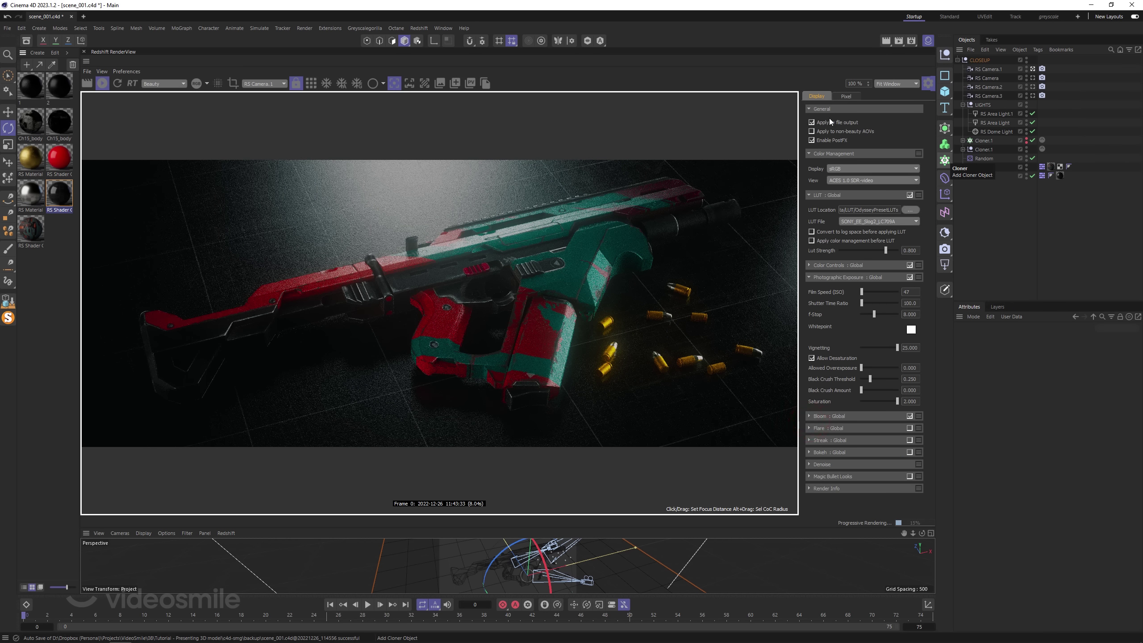
{"action": "left_click", "coordinate": [816, 154]}
{"action": "left_click", "coordinate": [813, 165]}
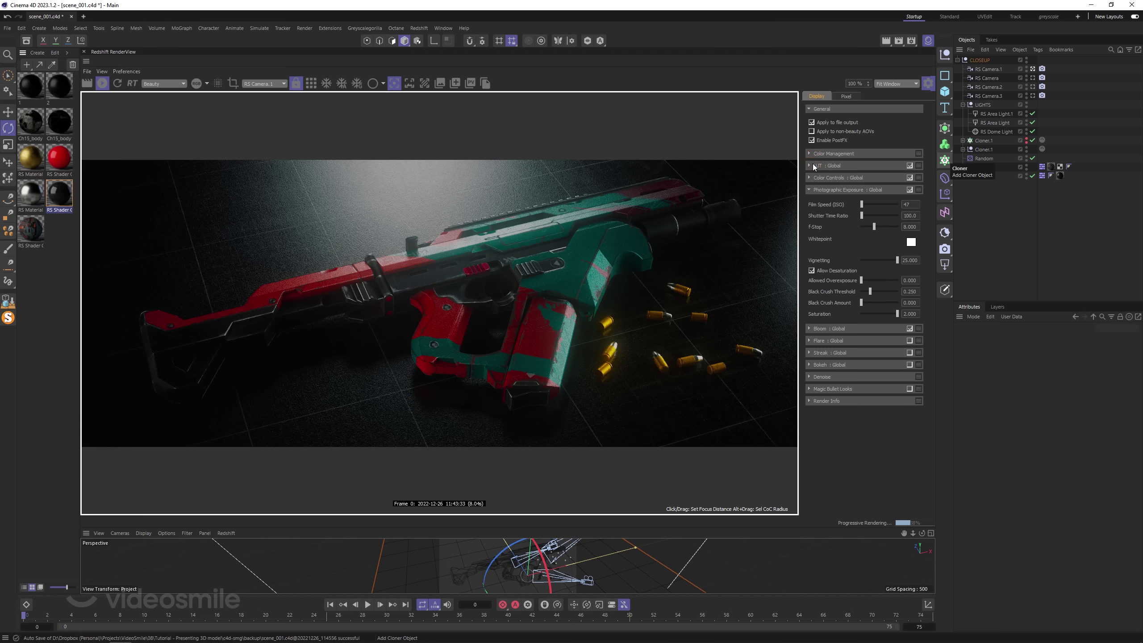
{"action": "left_click", "coordinate": [812, 140]}
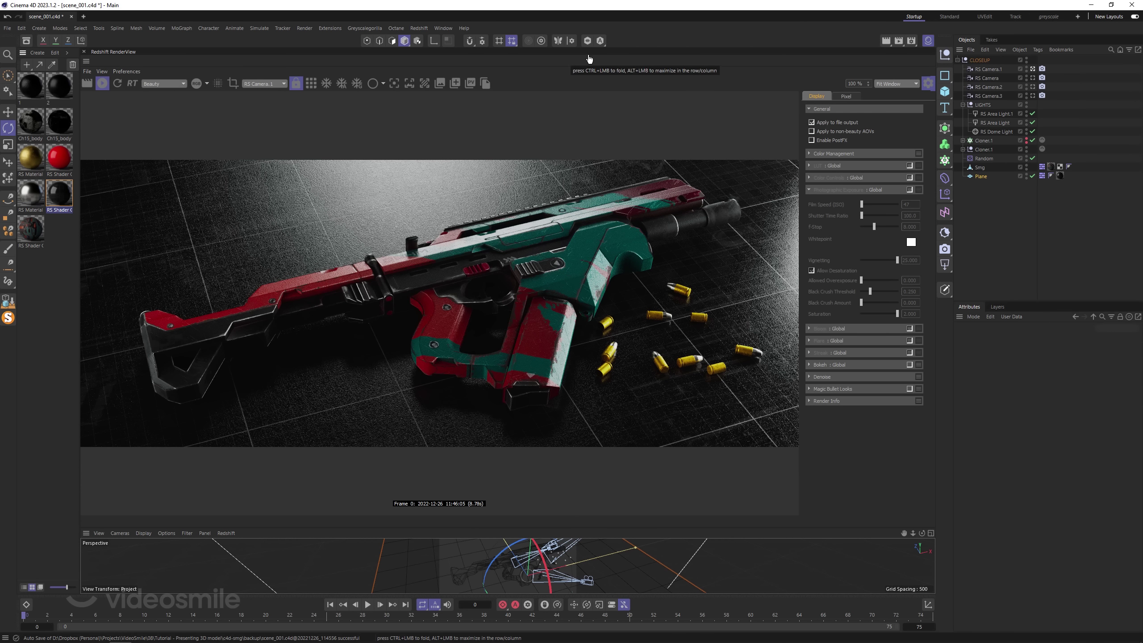
Cycle through RS Camera and RS Camera.2, ending on RS Camera.3's bullet close-up.
{"action": "left_click", "coordinate": [1032, 78]}
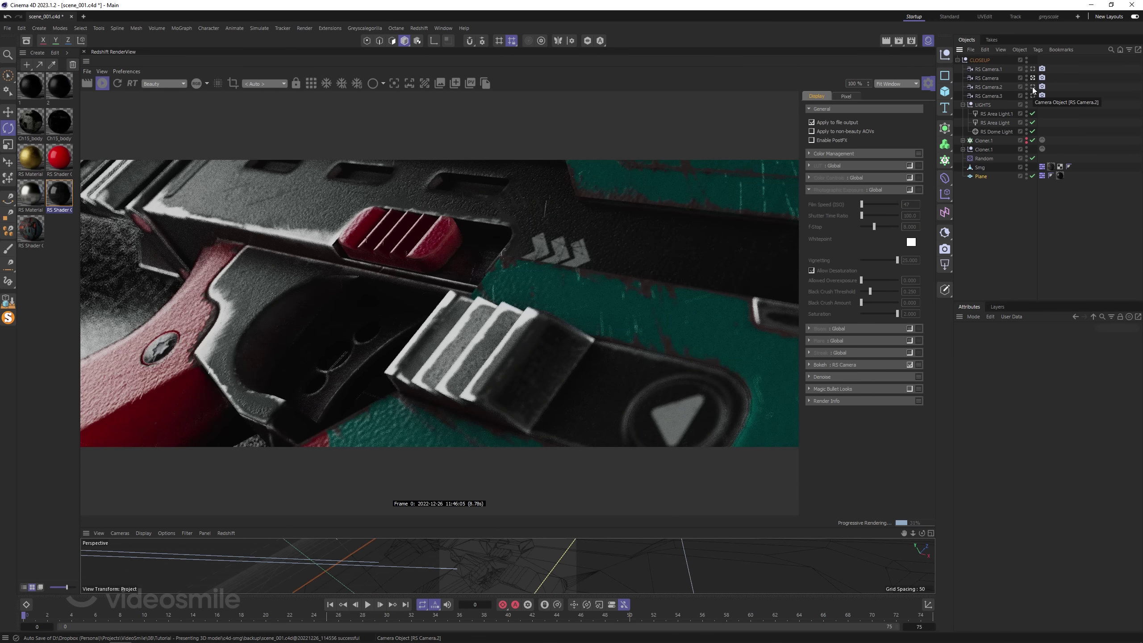
{"action": "left_click", "coordinate": [1032, 88]}
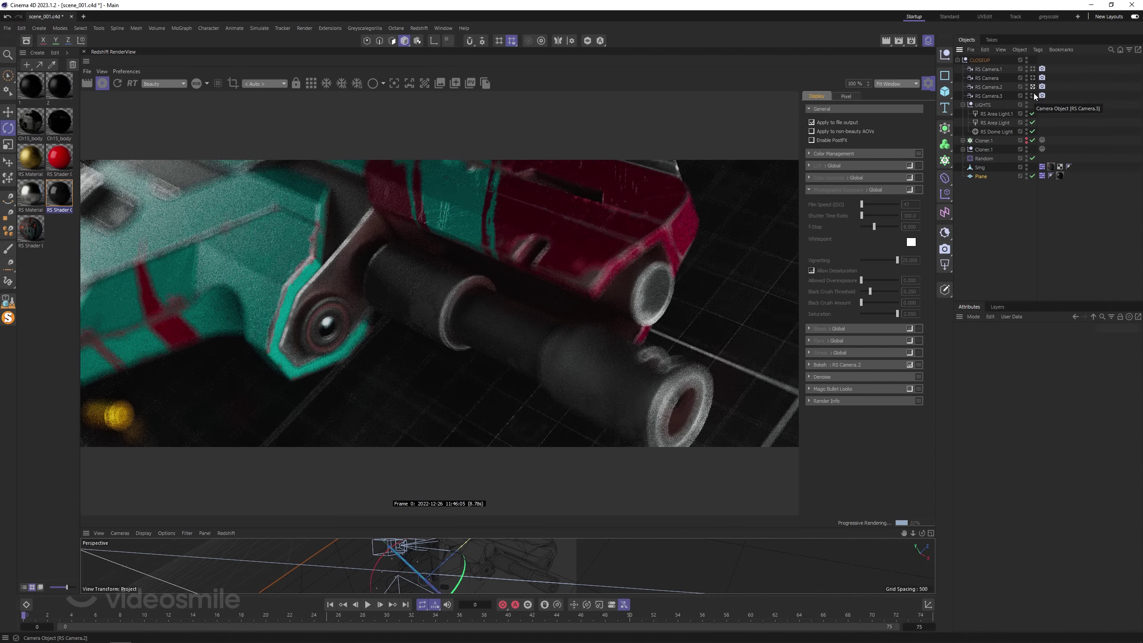
{"action": "left_click", "coordinate": [1032, 95]}
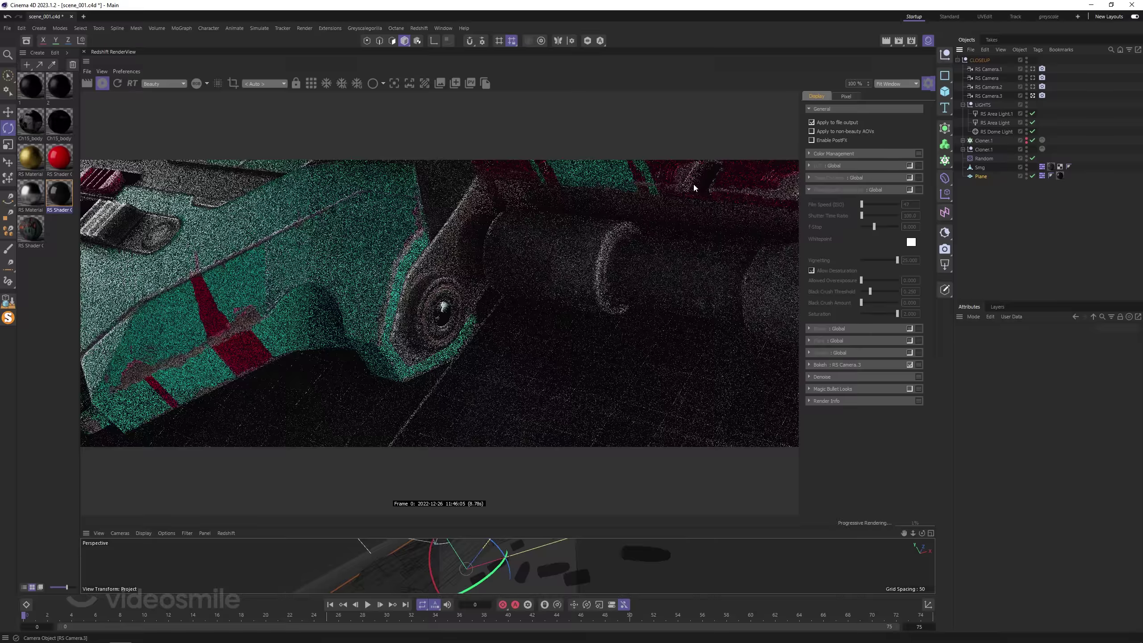